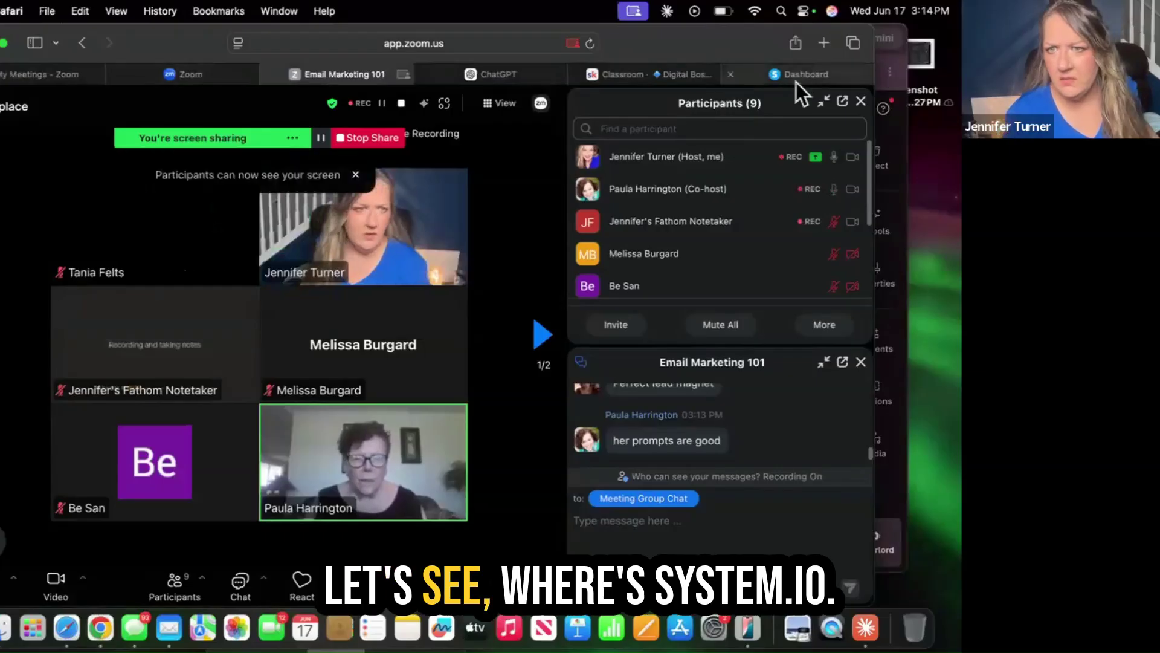
# Switch to the systeme.io dashboard and open the list of sales funnels
pyautogui.click(803, 74)
pyautogui.moveTo(342, 121)
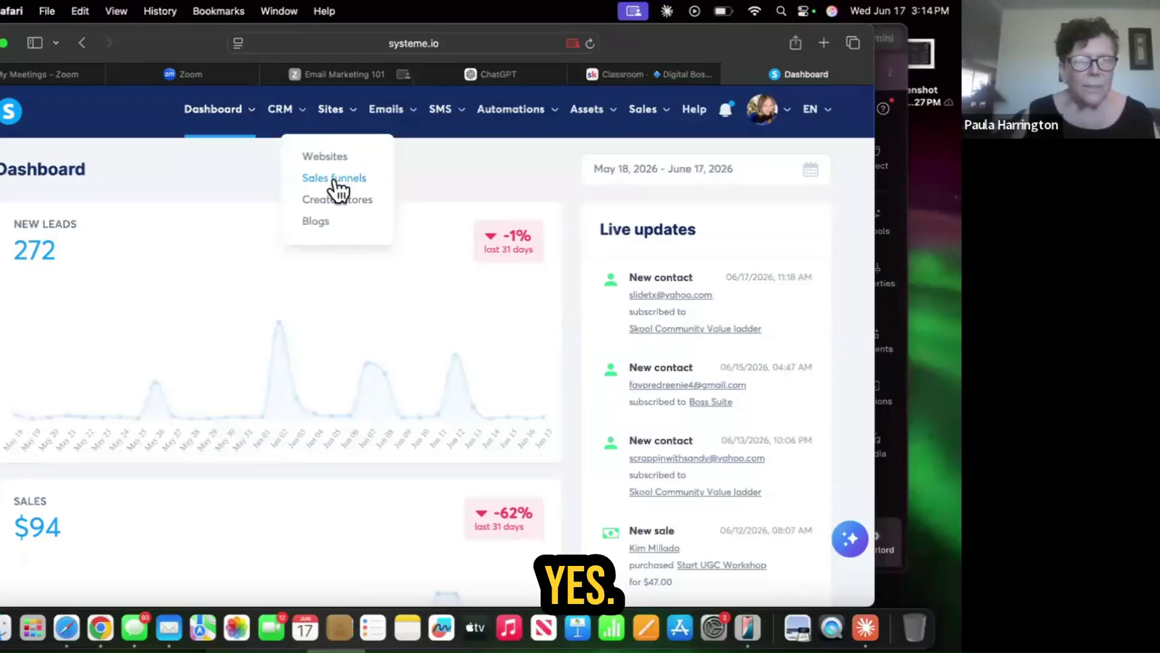
pyautogui.click(334, 179)
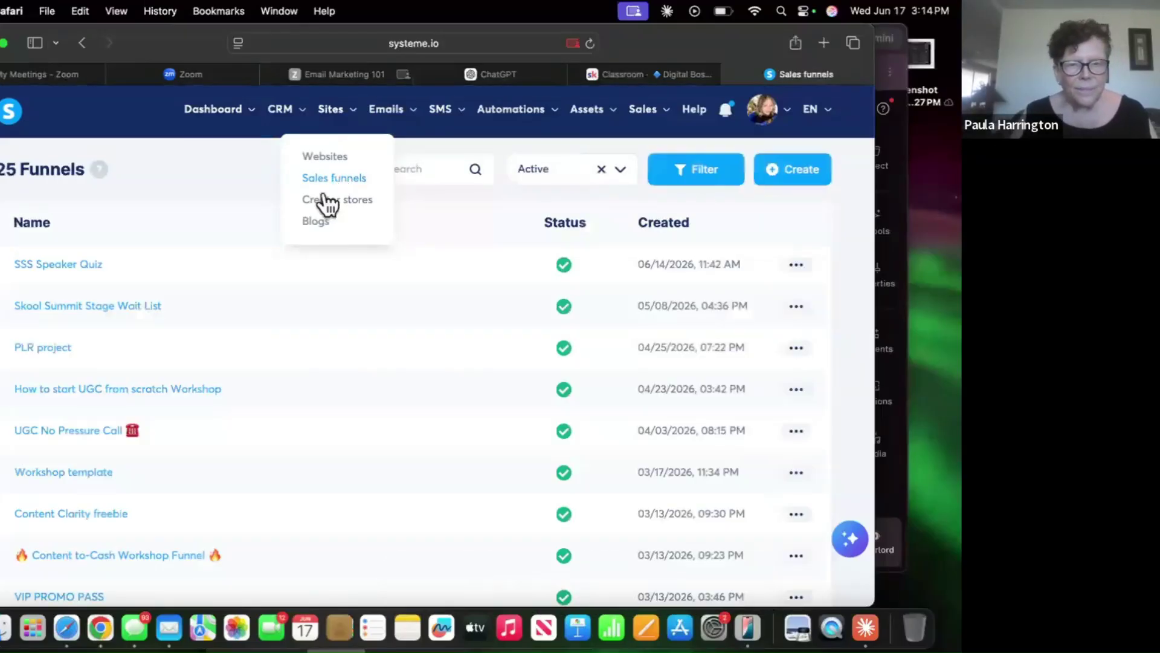
# Look through the sales funnels for the community freebie funnel and open Digital BOSS Community Hub
pyautogui.scroll(-2, 277, 378)
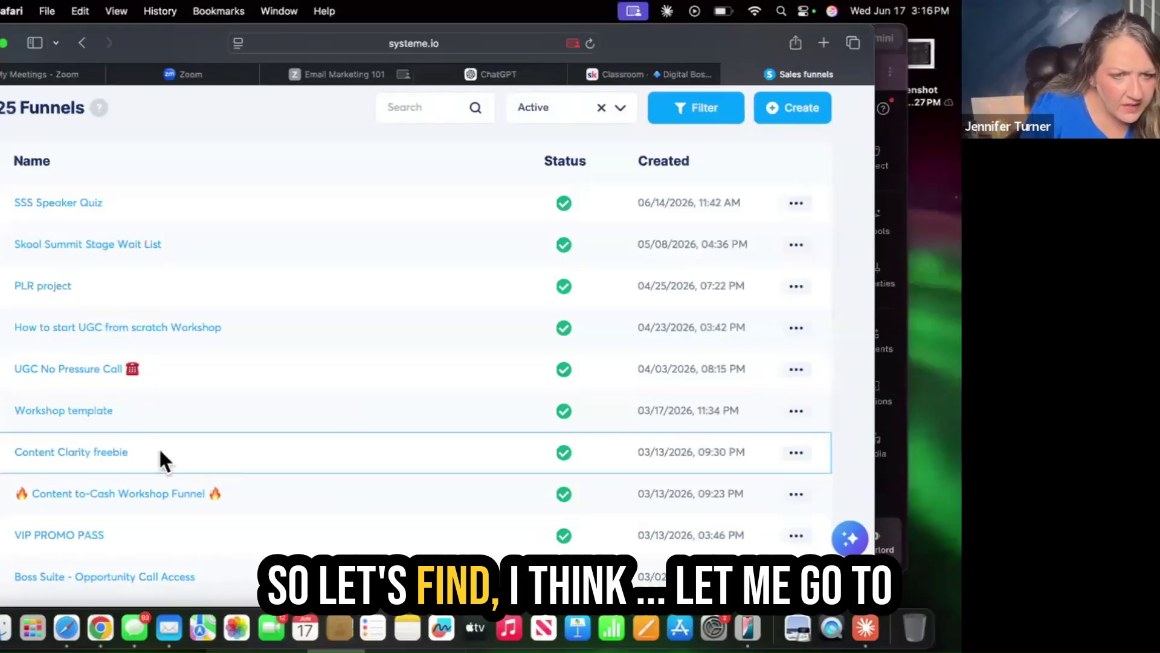
pyautogui.scroll(-2, 159, 447)
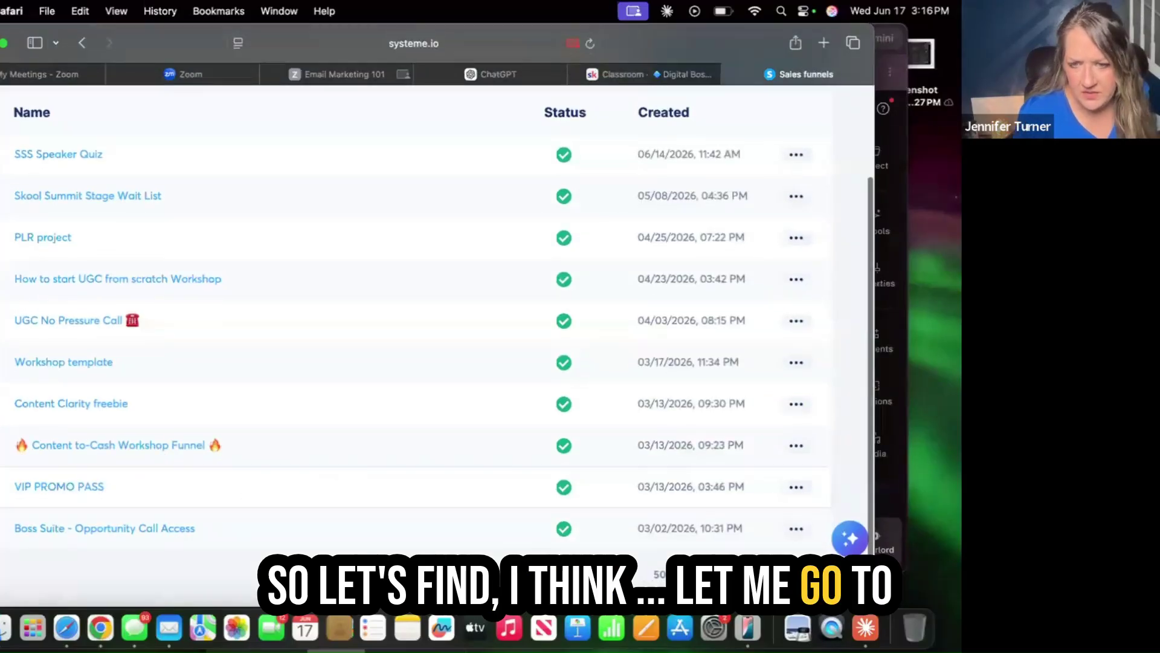
pyautogui.scroll(-5, 224, 465)
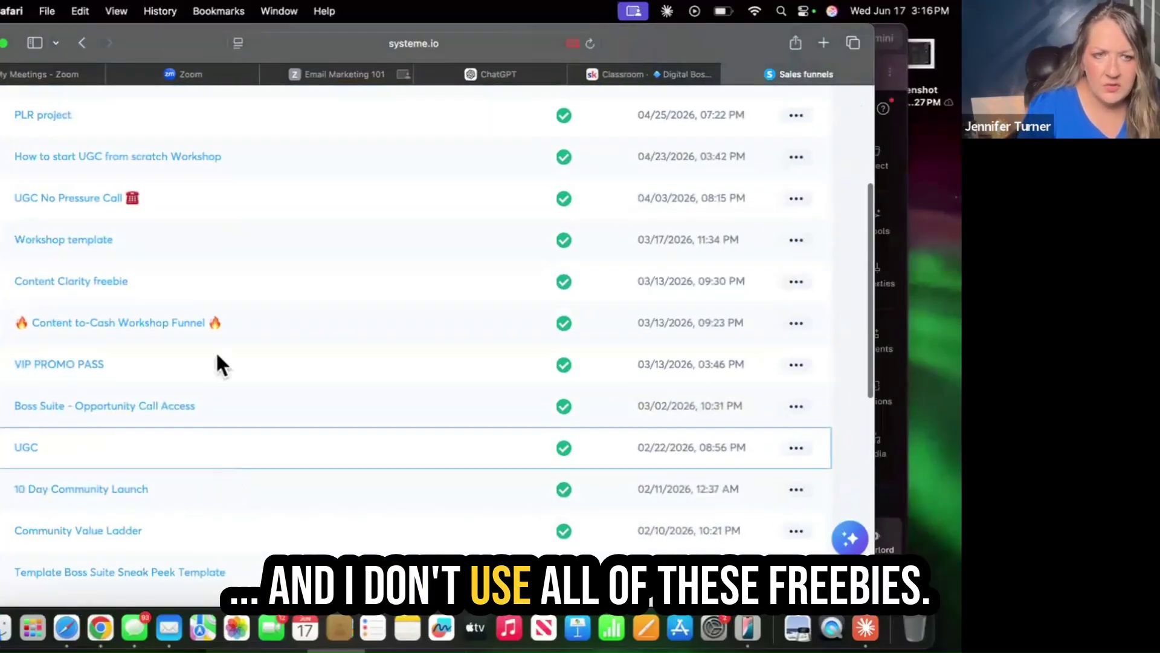
pyautogui.scroll(5, 246, 407)
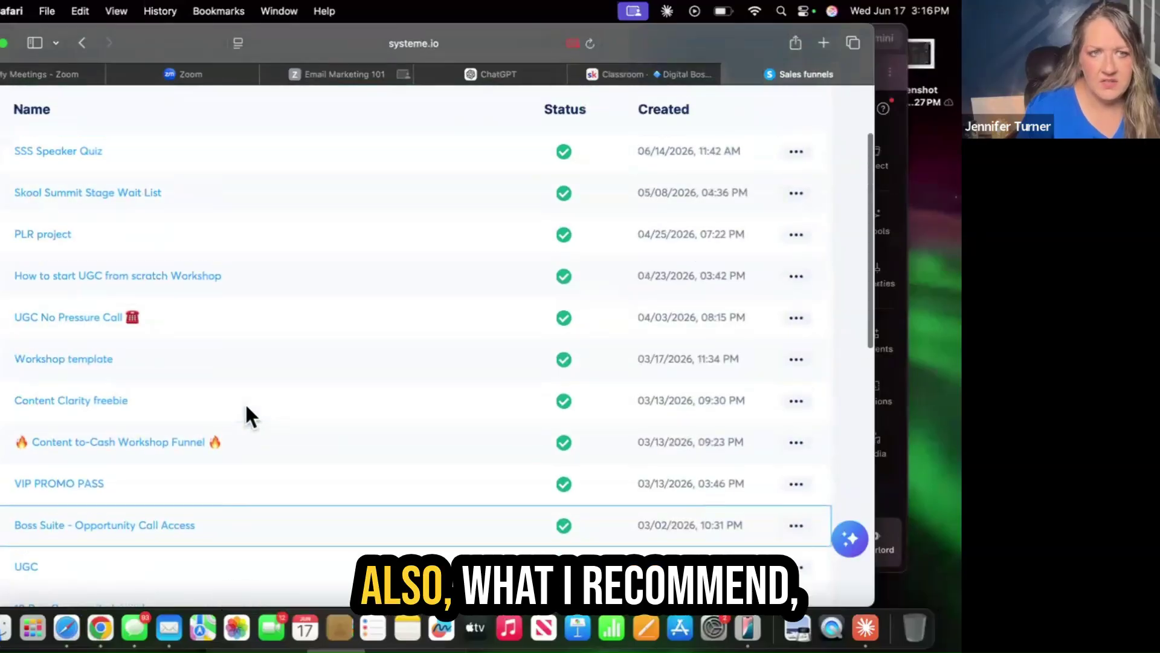
pyautogui.scroll(-1, 247, 407)
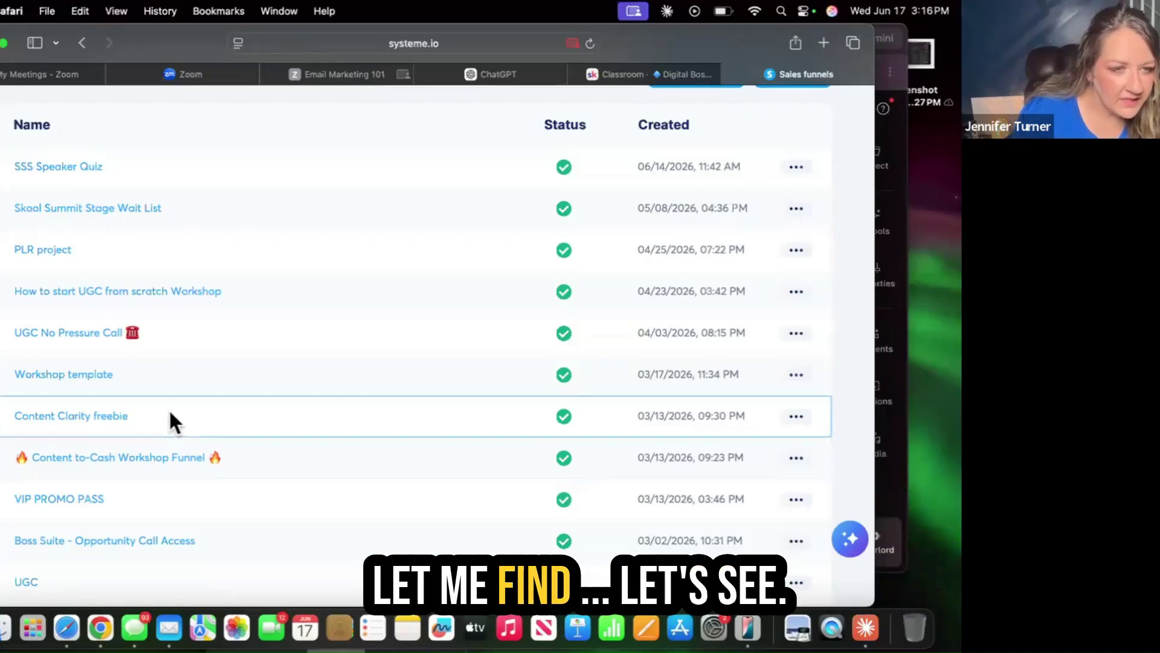
pyautogui.scroll(-5, 175, 430)
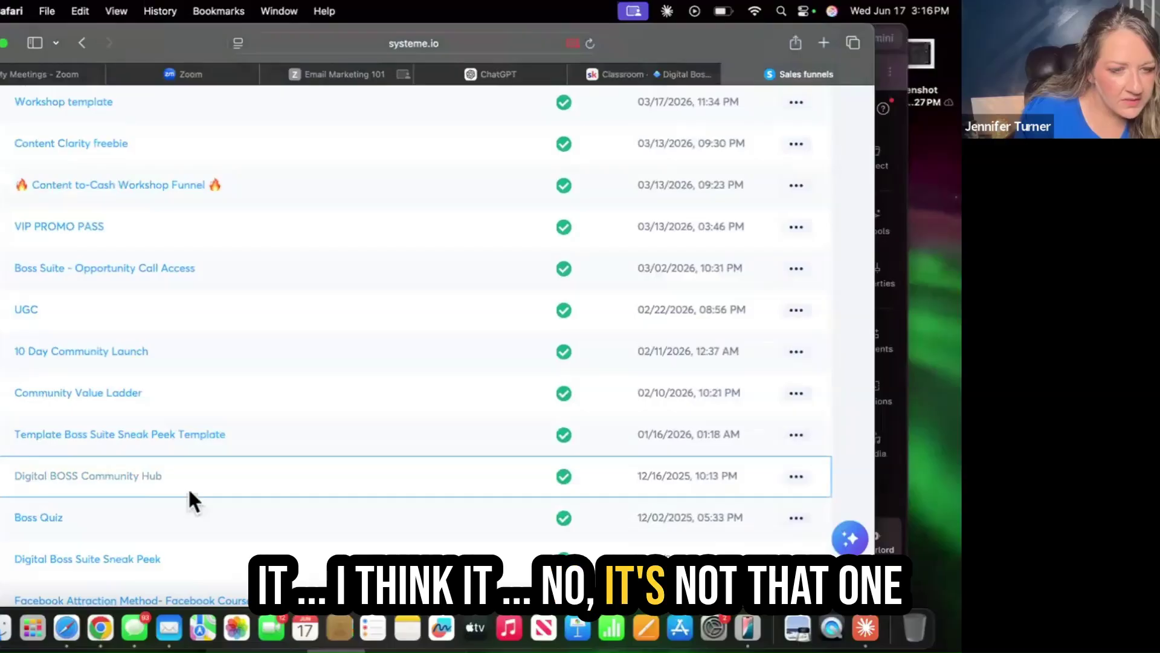
pyautogui.scroll(-6, 217, 495)
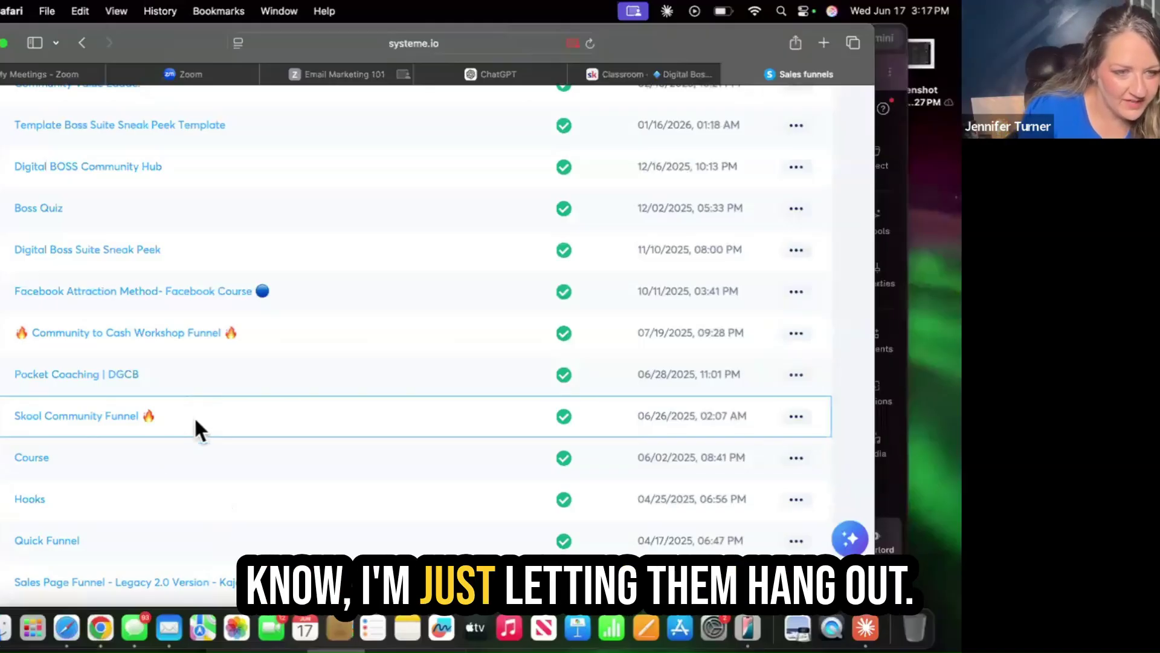
pyautogui.scroll(2, 178, 439)
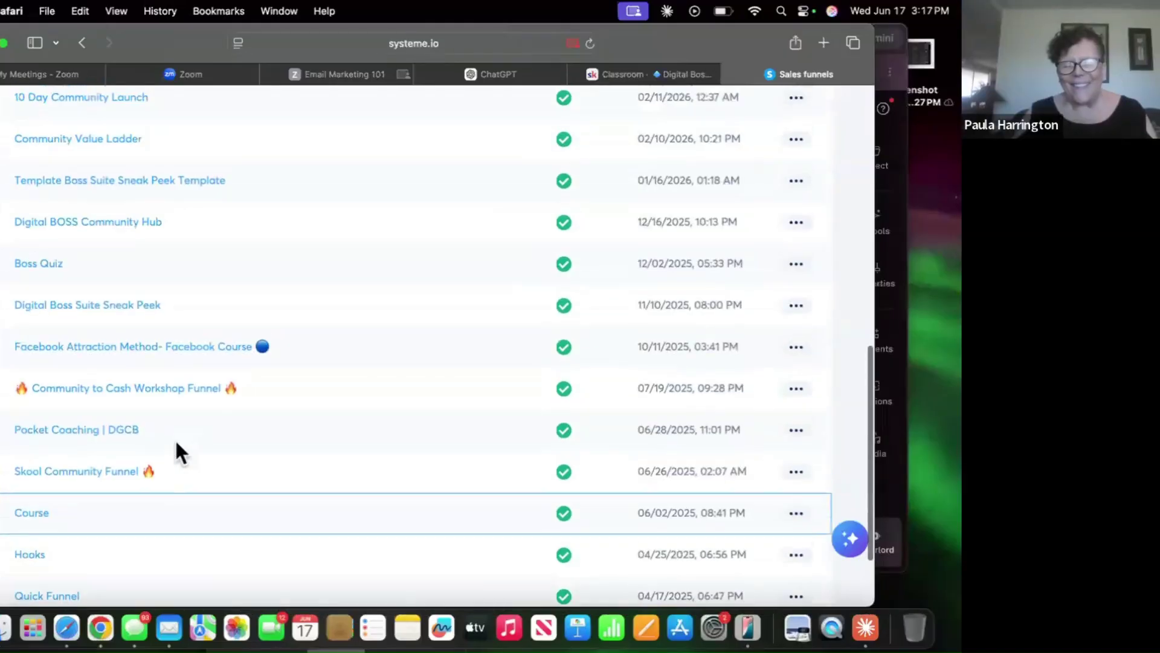
pyautogui.scroll(1, 175, 443)
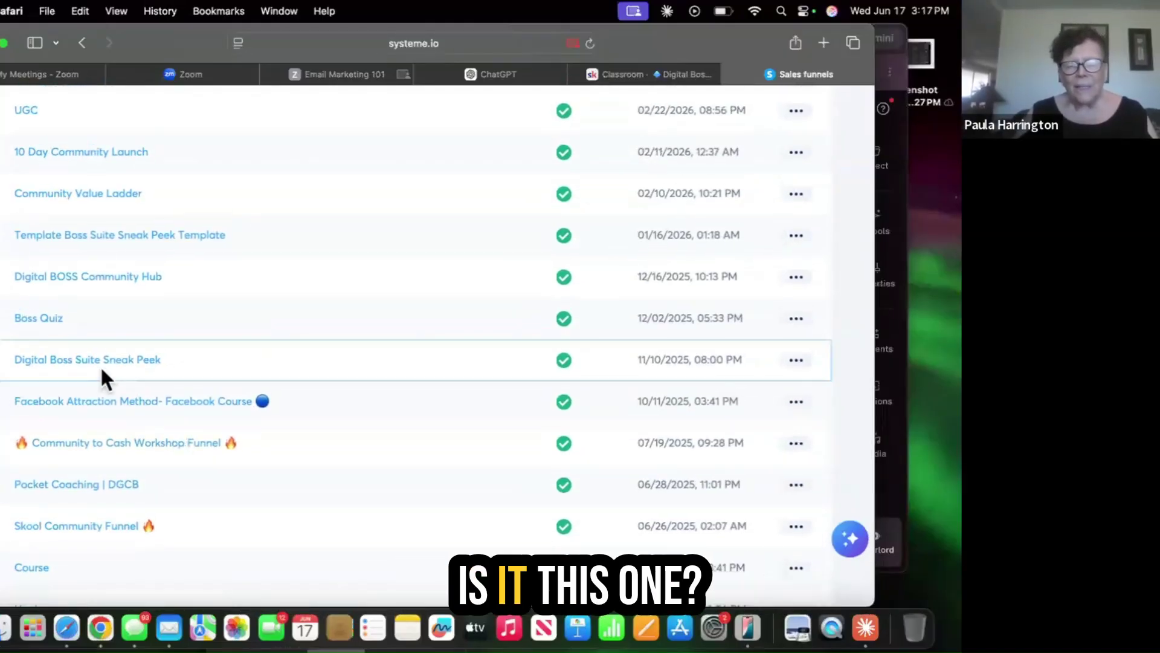
pyautogui.scroll(2, 101, 409)
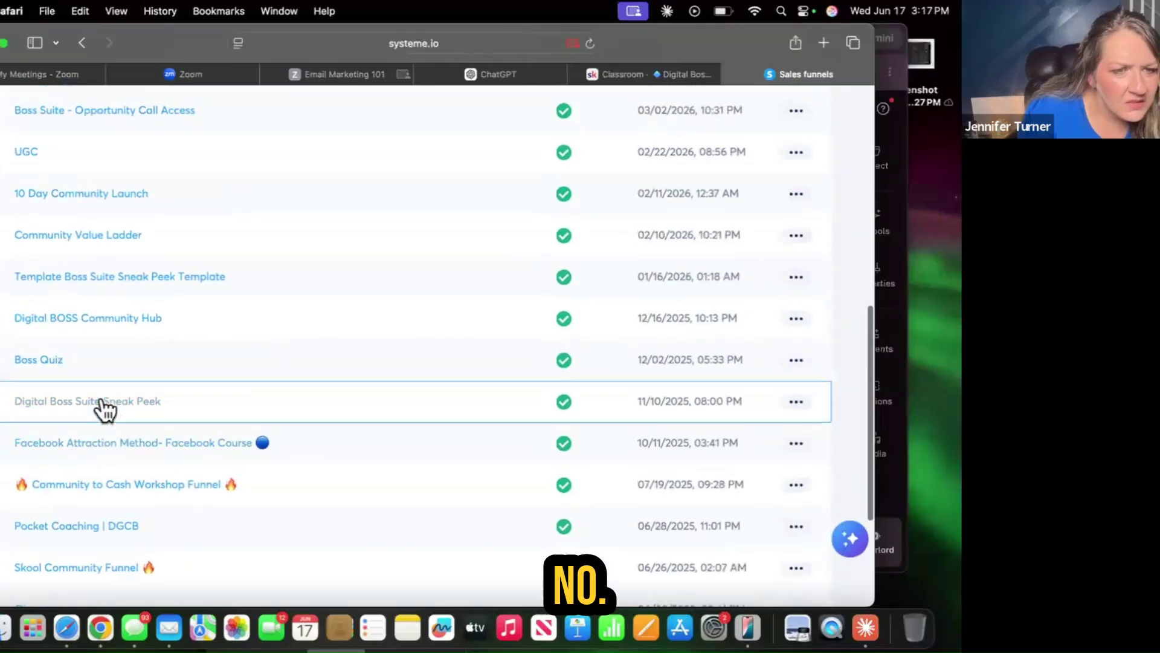
pyautogui.scroll(4, 111, 353)
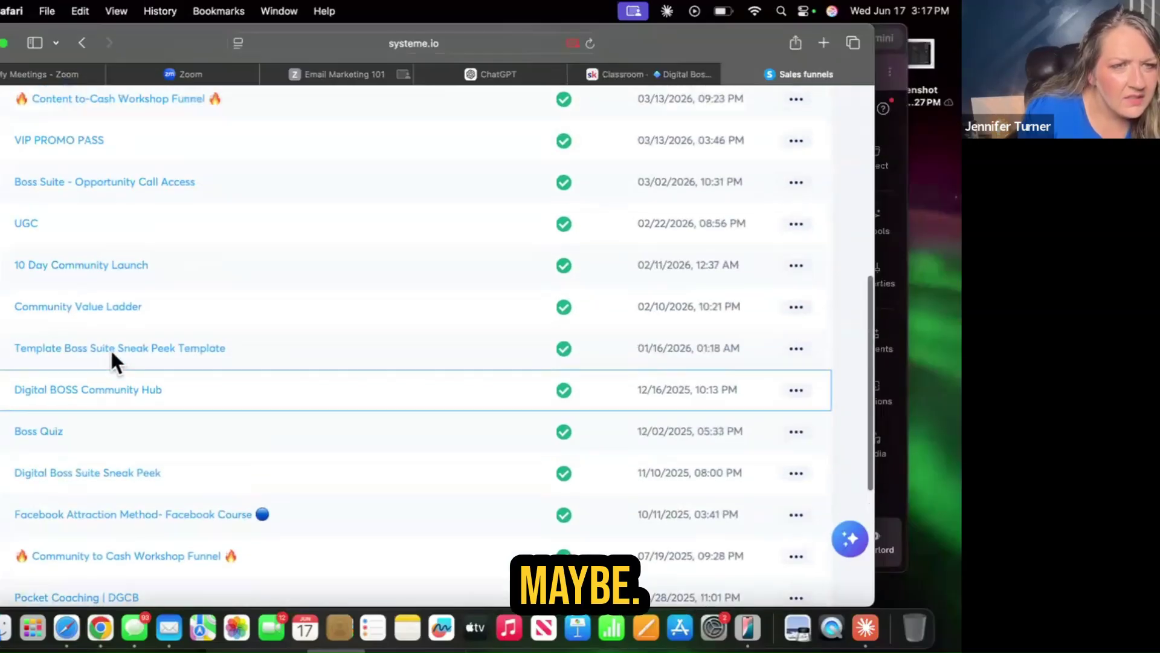
pyautogui.scroll(5, 111, 353)
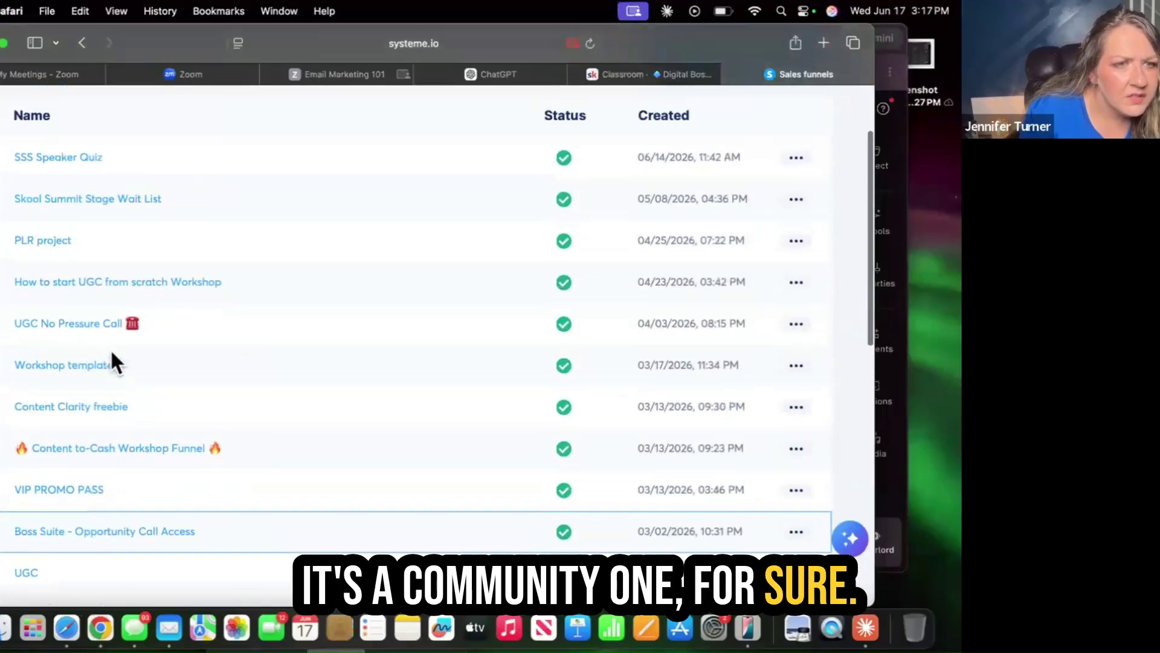
pyautogui.scroll(-10, 112, 361)
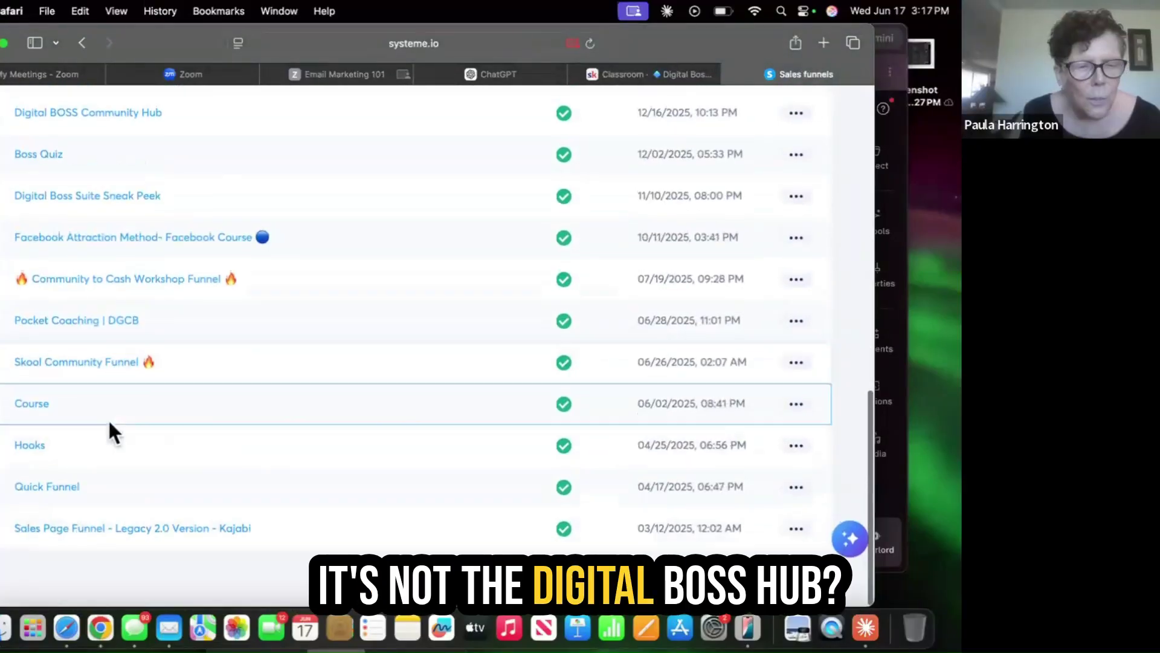
pyautogui.scroll(2, 103, 432)
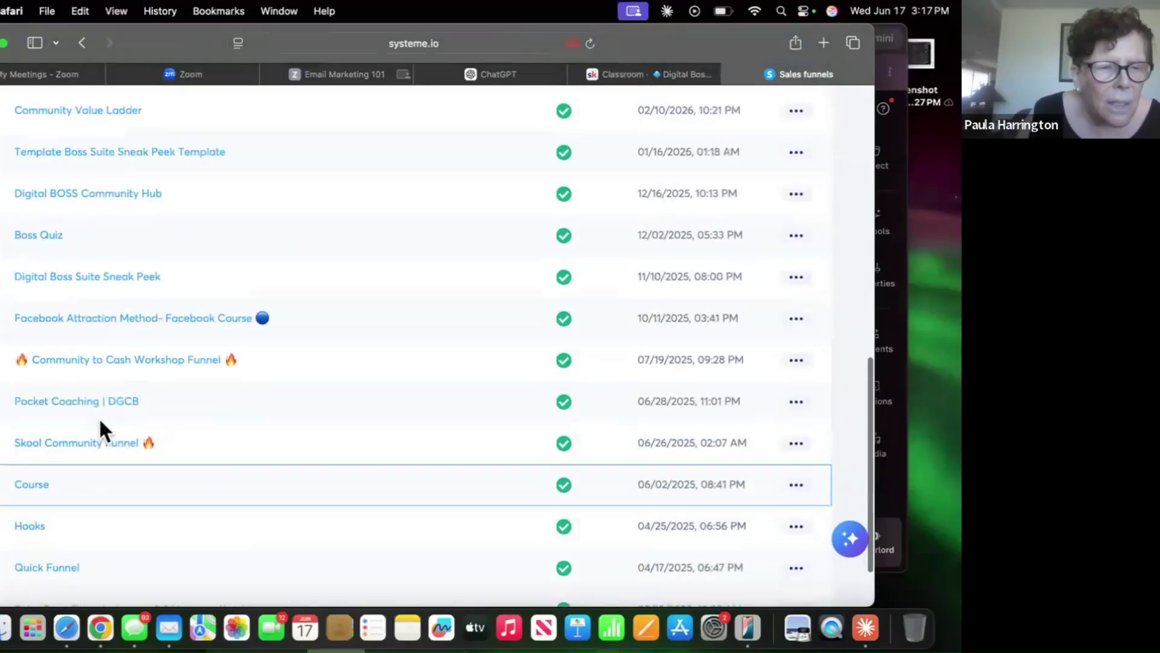
pyautogui.click(124, 209)
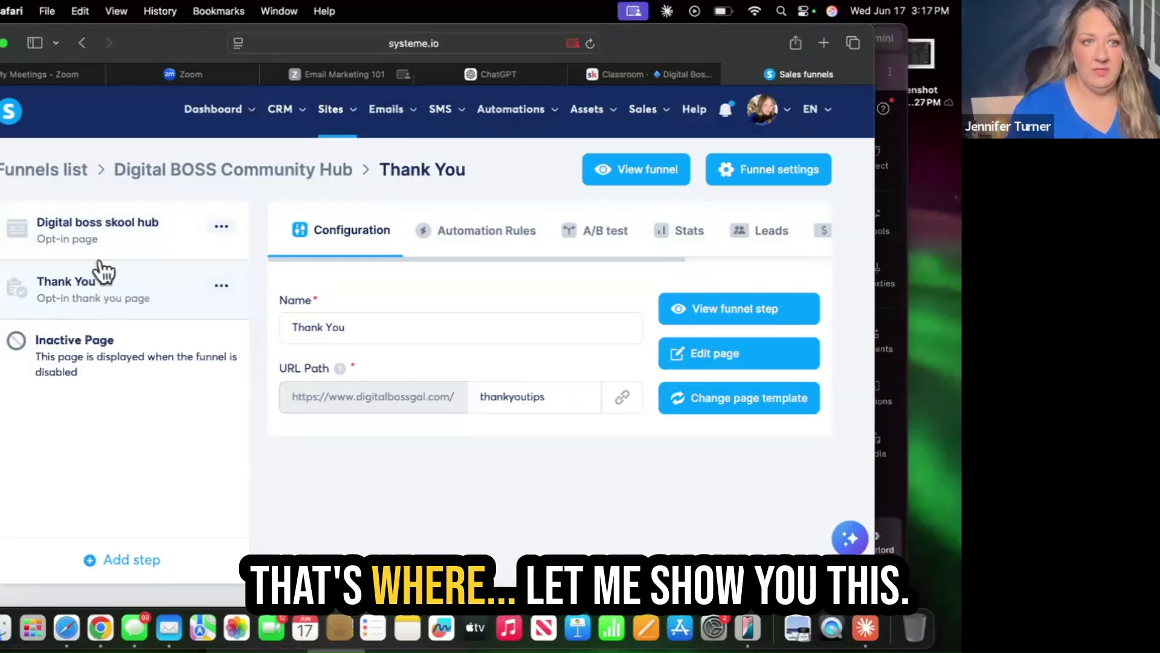
# View the live opt-in page of the Digital boss skool hub step, examine its headline, photo and email form, and return to the funnel
pyautogui.click(99, 224)
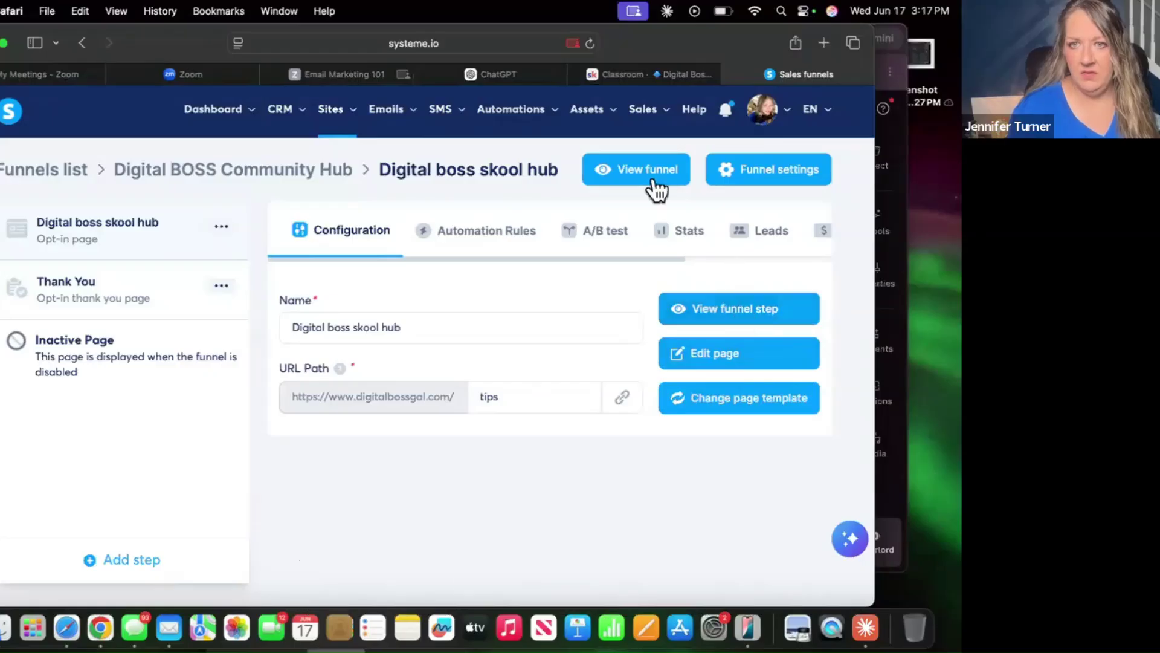
pyautogui.click(637, 168)
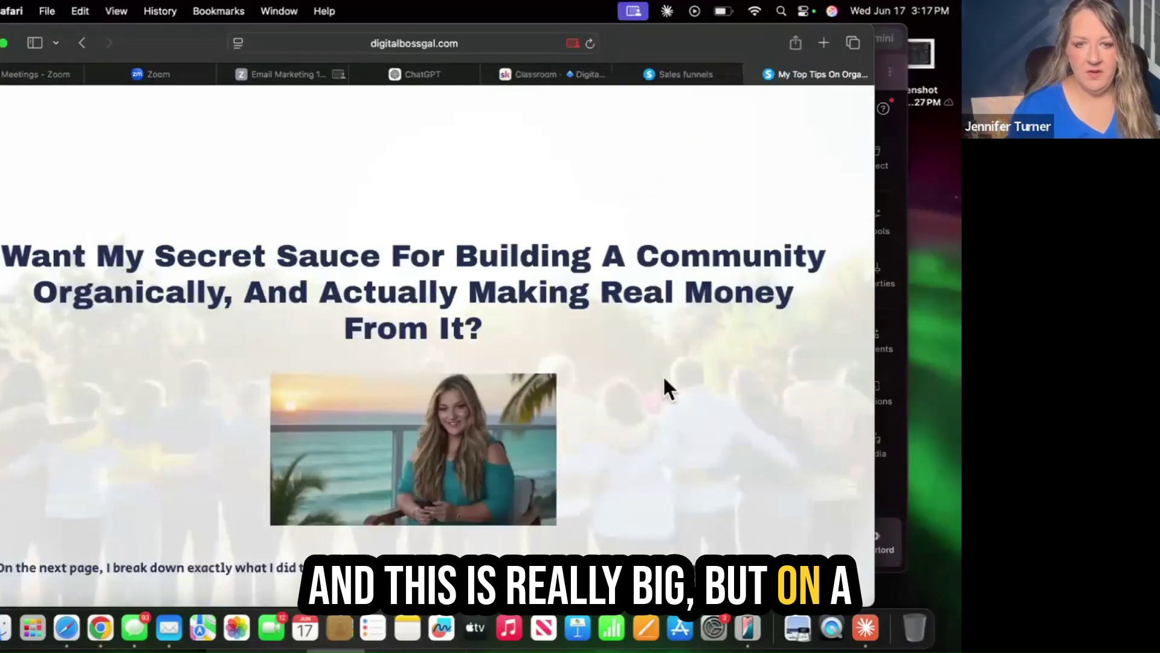
pyautogui.scroll(-5, 664, 380)
pyautogui.scroll(-3, 665, 387)
pyautogui.scroll(5, 664, 387)
pyautogui.scroll(3, 664, 381)
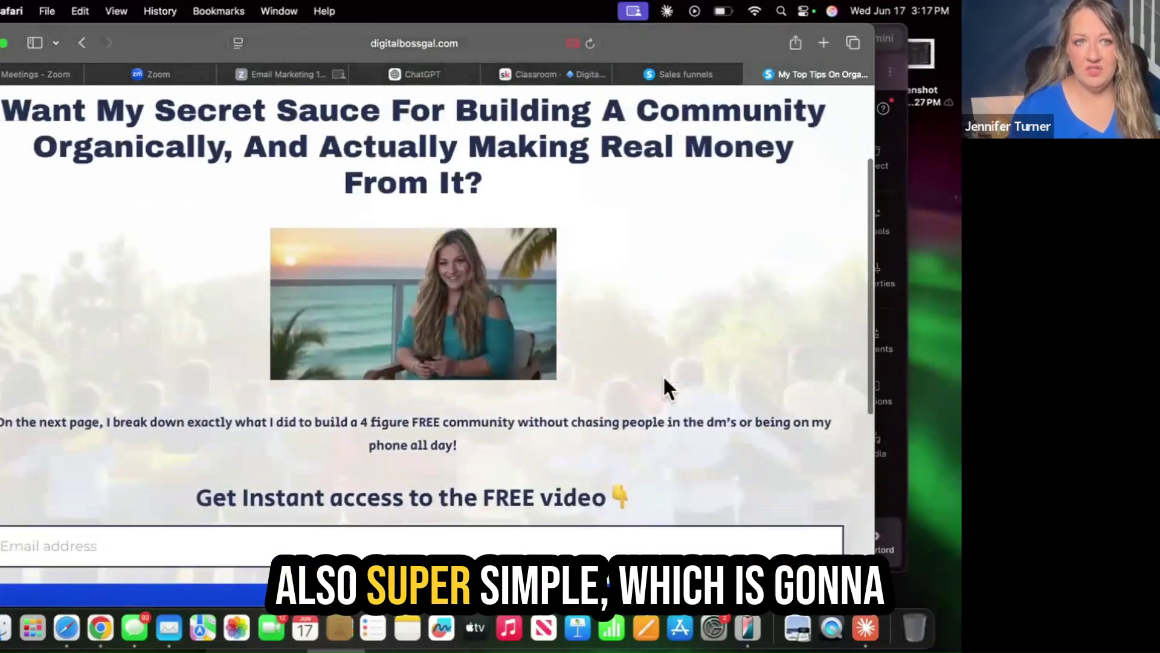
pyautogui.scroll(-1, 663, 386)
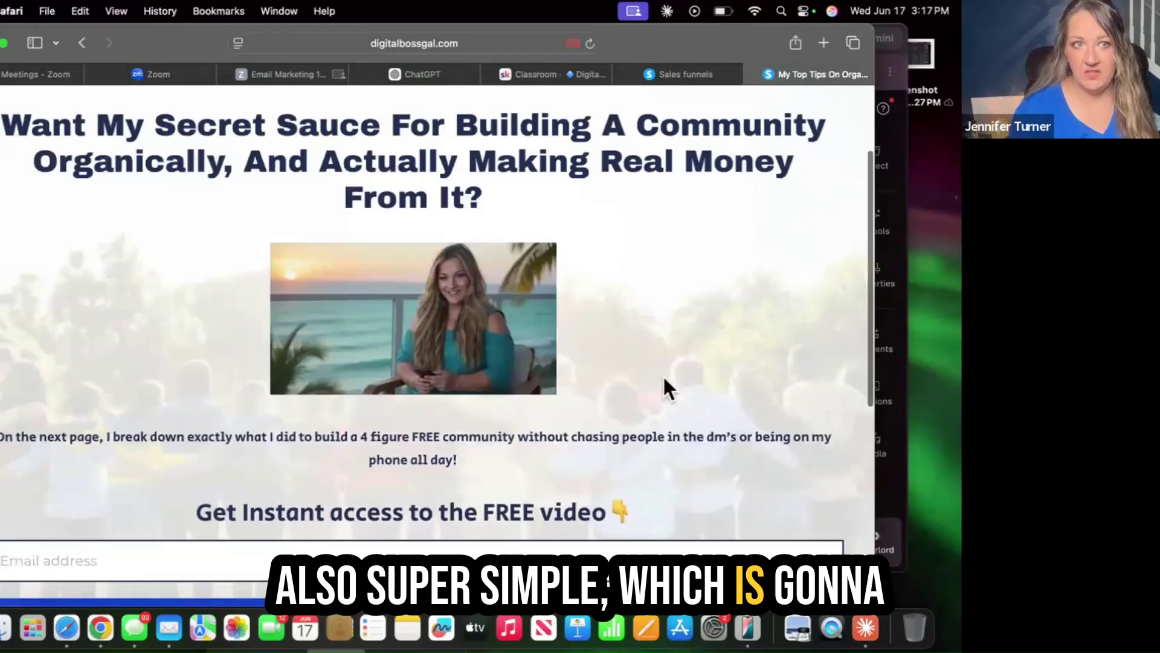
pyautogui.scroll(1, 664, 386)
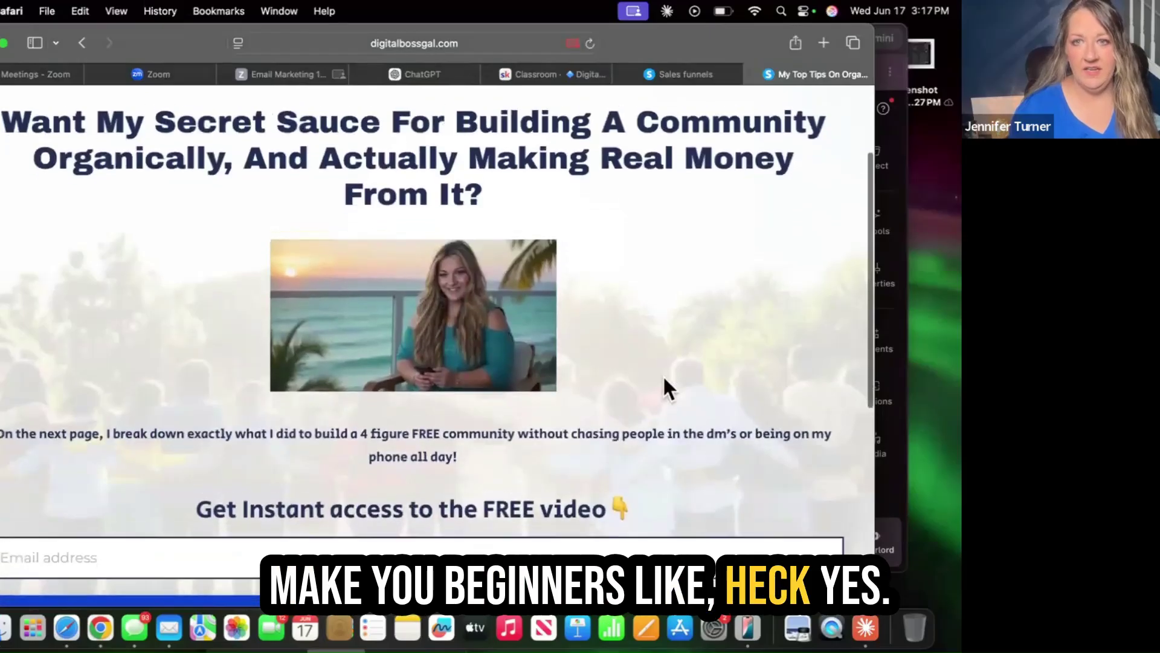
pyautogui.scroll(-1, 664, 380)
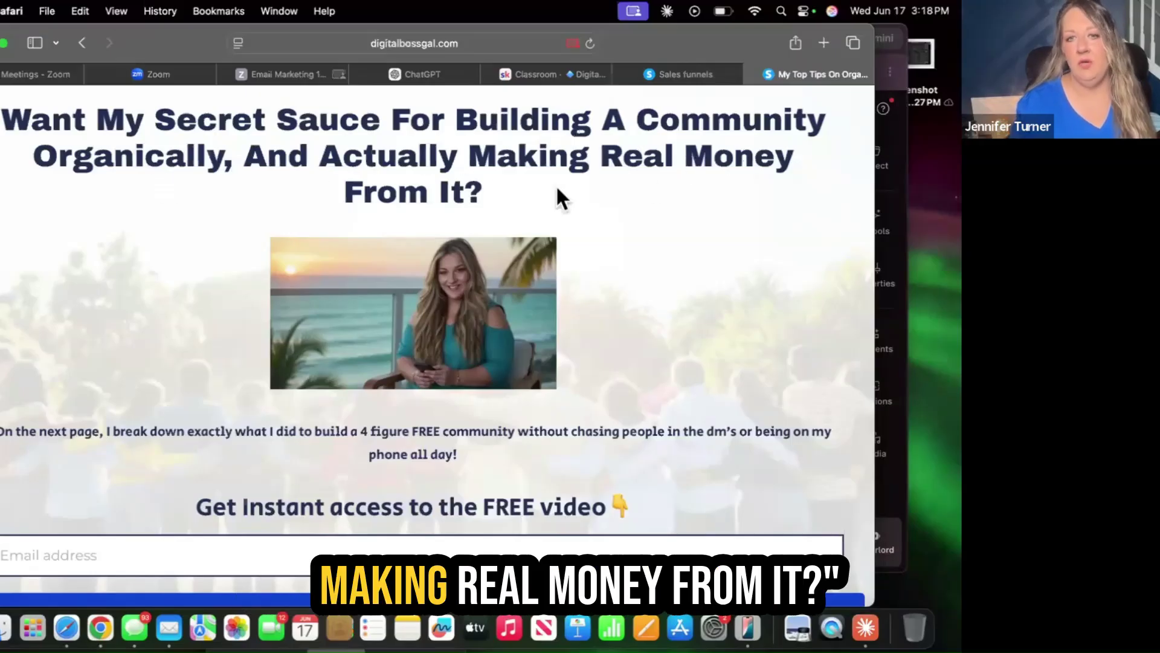
pyautogui.scroll(-3, 600, 341)
pyautogui.scroll(-1, 602, 346)
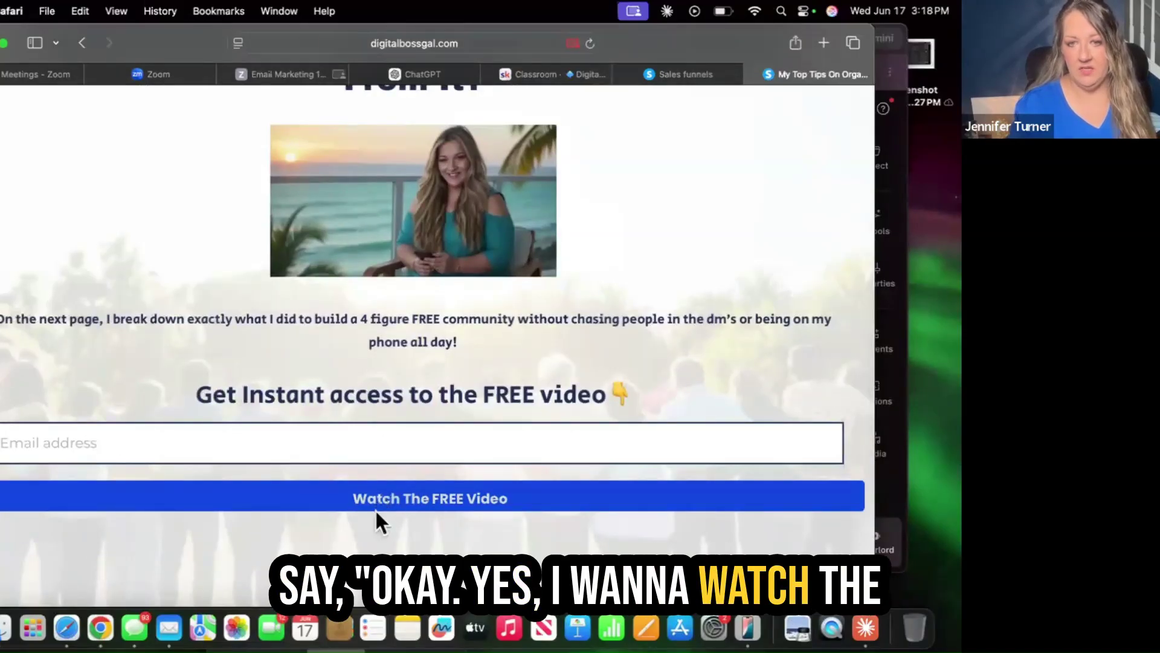
pyautogui.scroll(5, 403, 368)
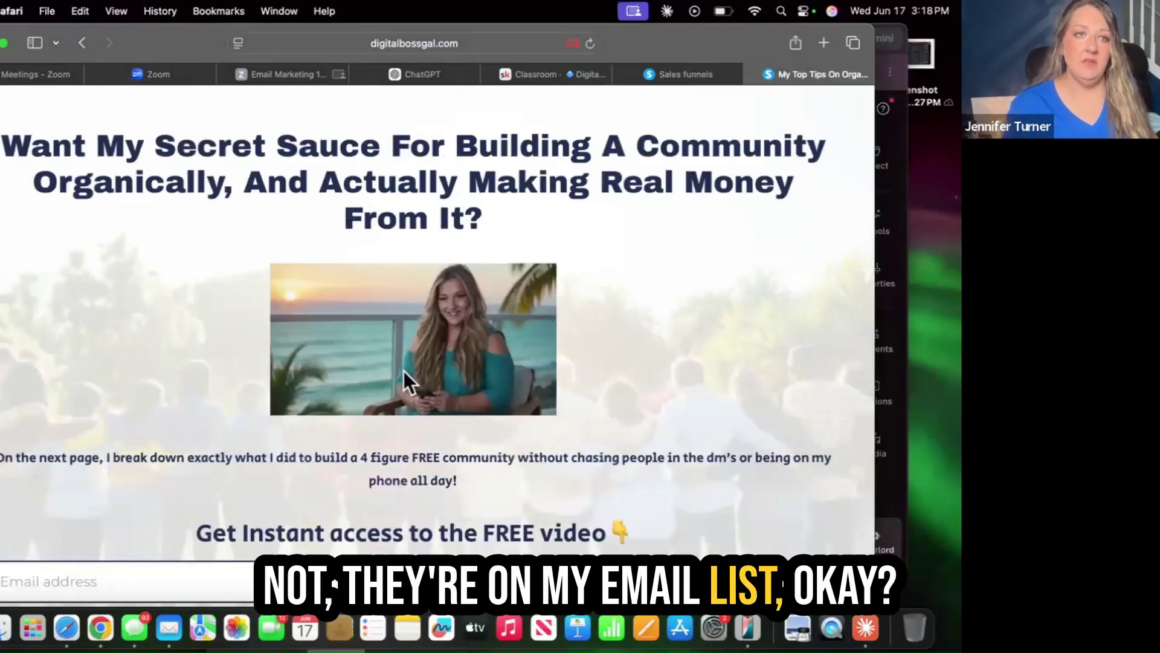
pyautogui.click(82, 42)
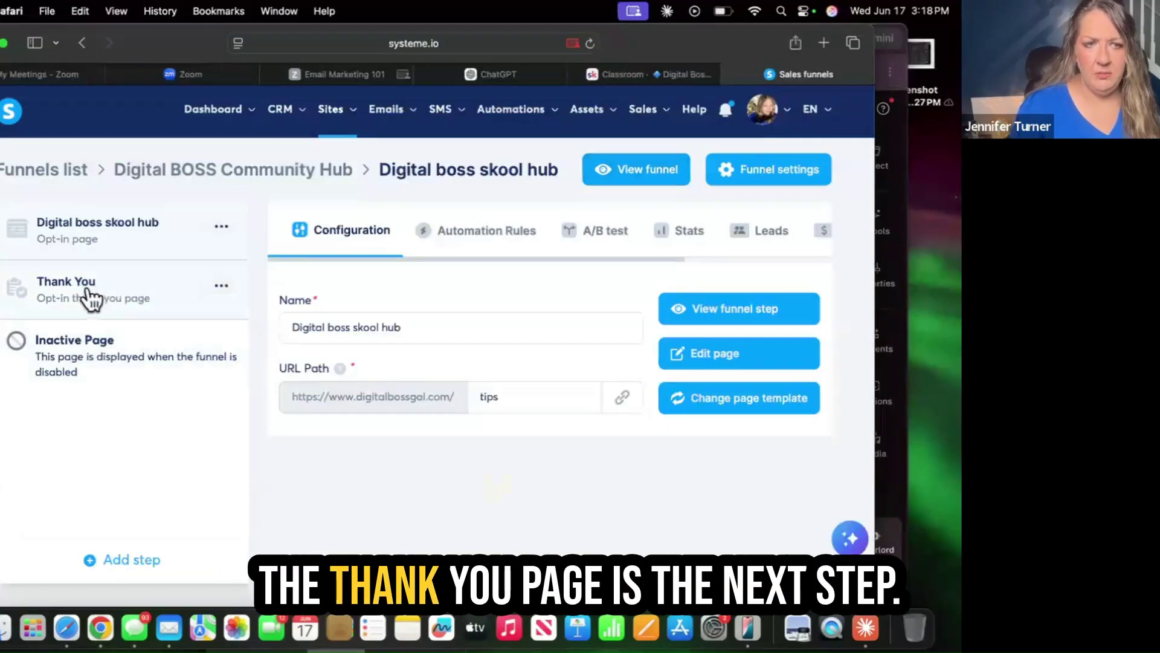
# Select the funnel's Thank You step, try to view its live page, and return to the funnel
pyautogui.click(92, 297)
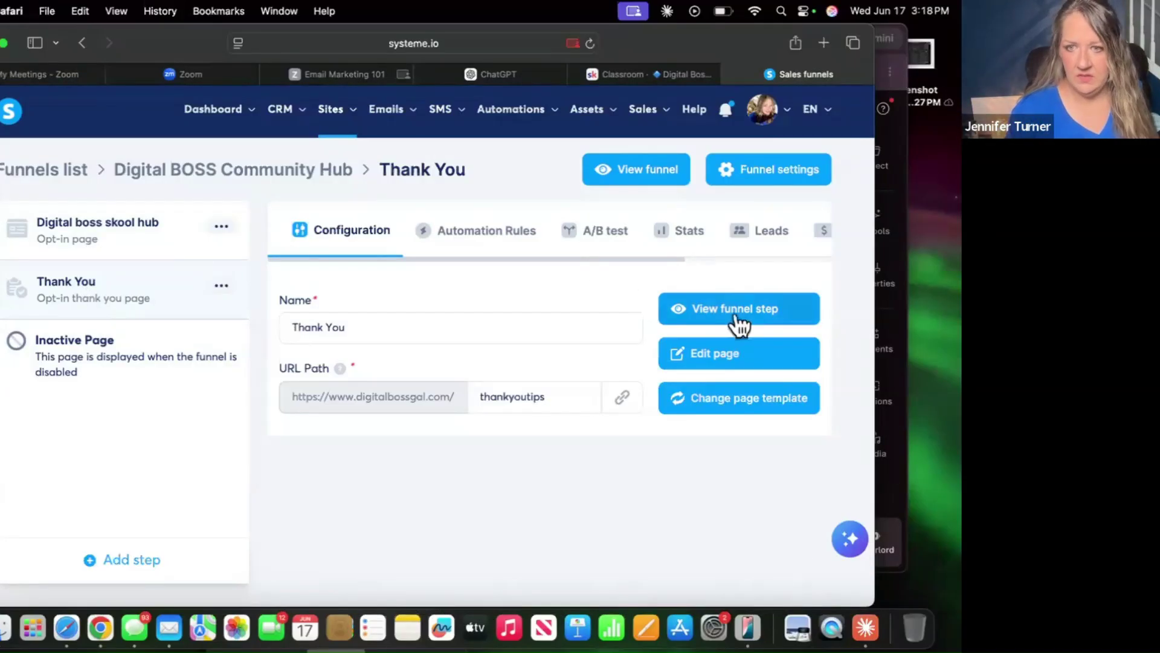
pyautogui.click(647, 166)
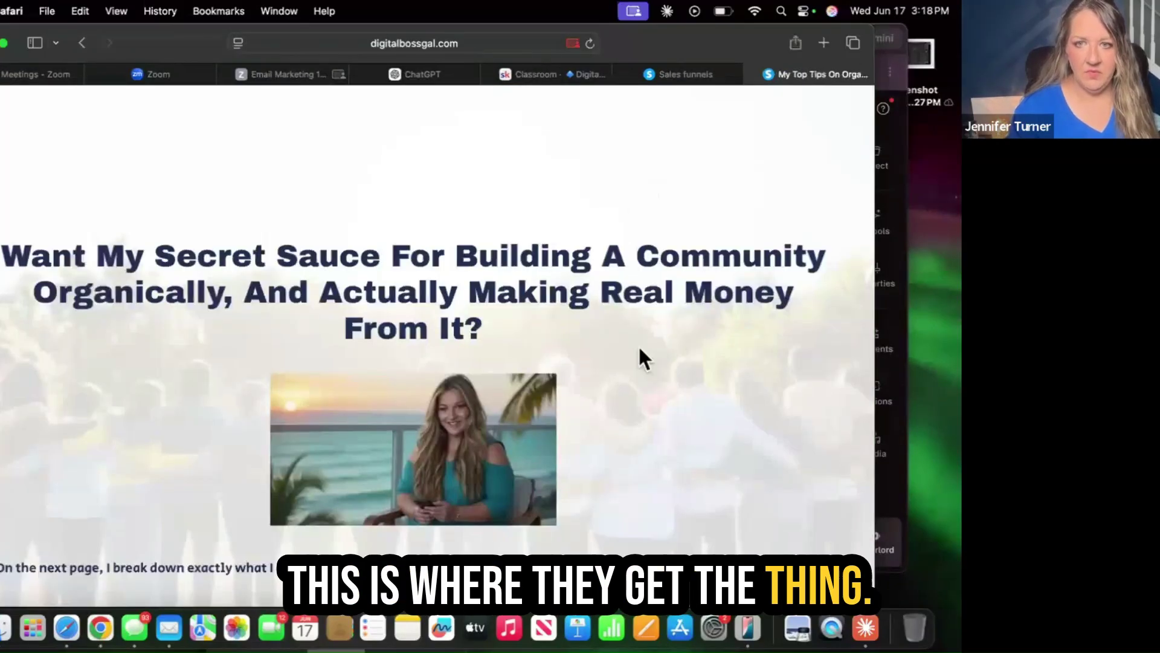
pyautogui.scroll(-5, 640, 355)
pyautogui.scroll(5, 641, 356)
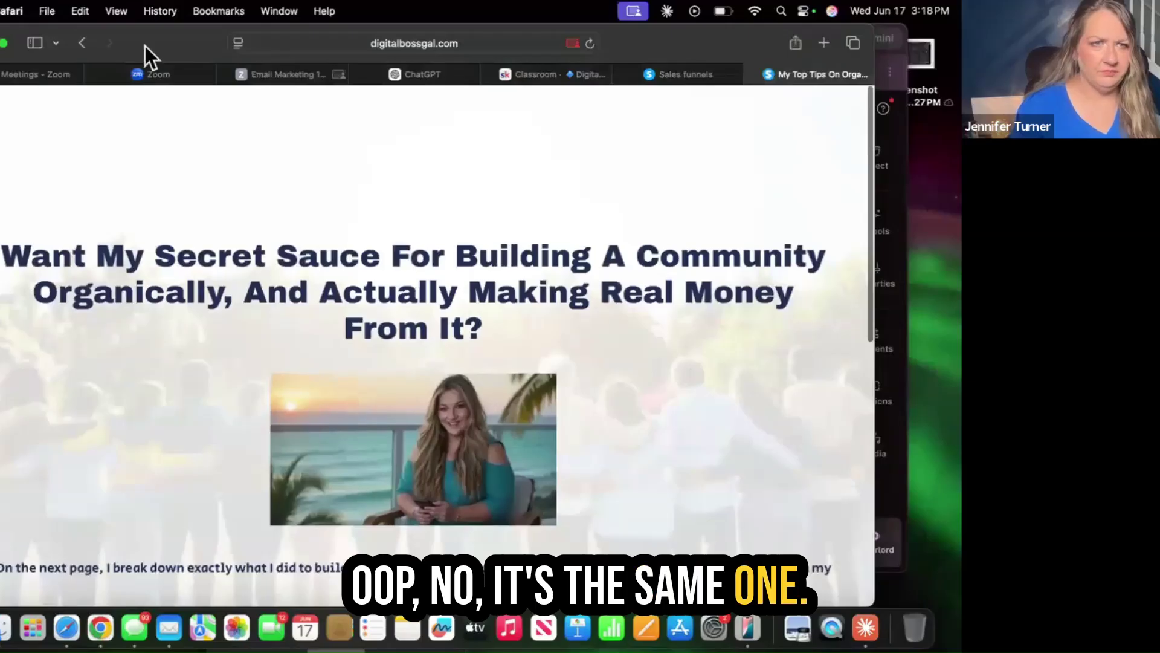
pyautogui.click(81, 43)
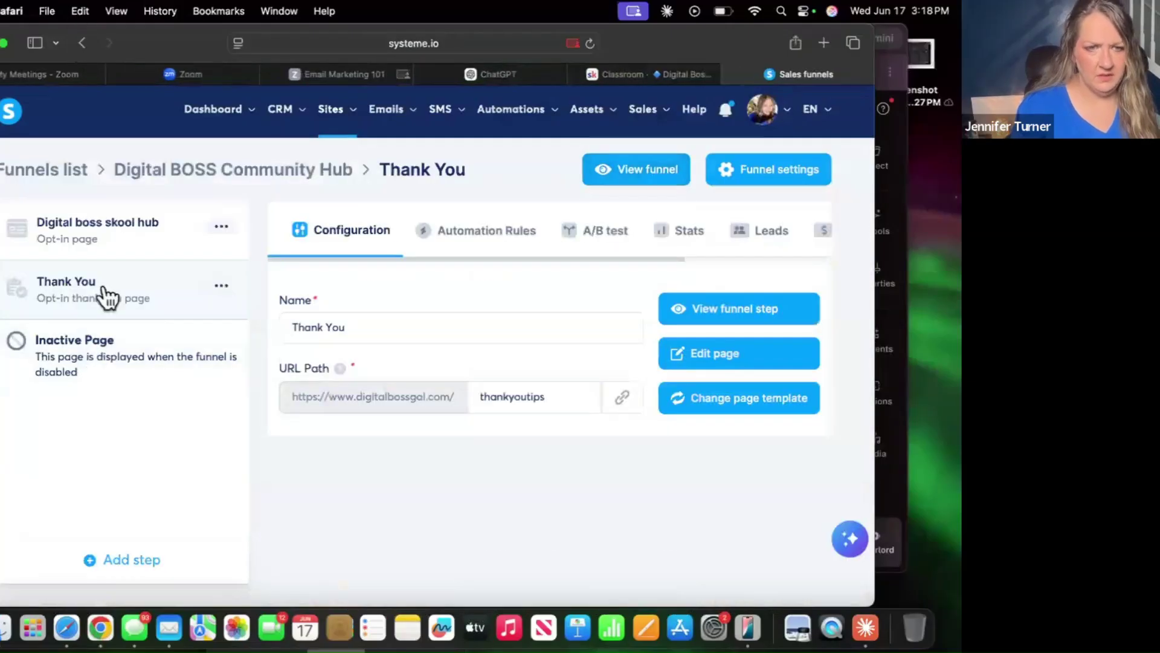
# Open the Thank You page in the page editor and try to bring a Video element onto the canvas beside the existing video
pyautogui.click(722, 356)
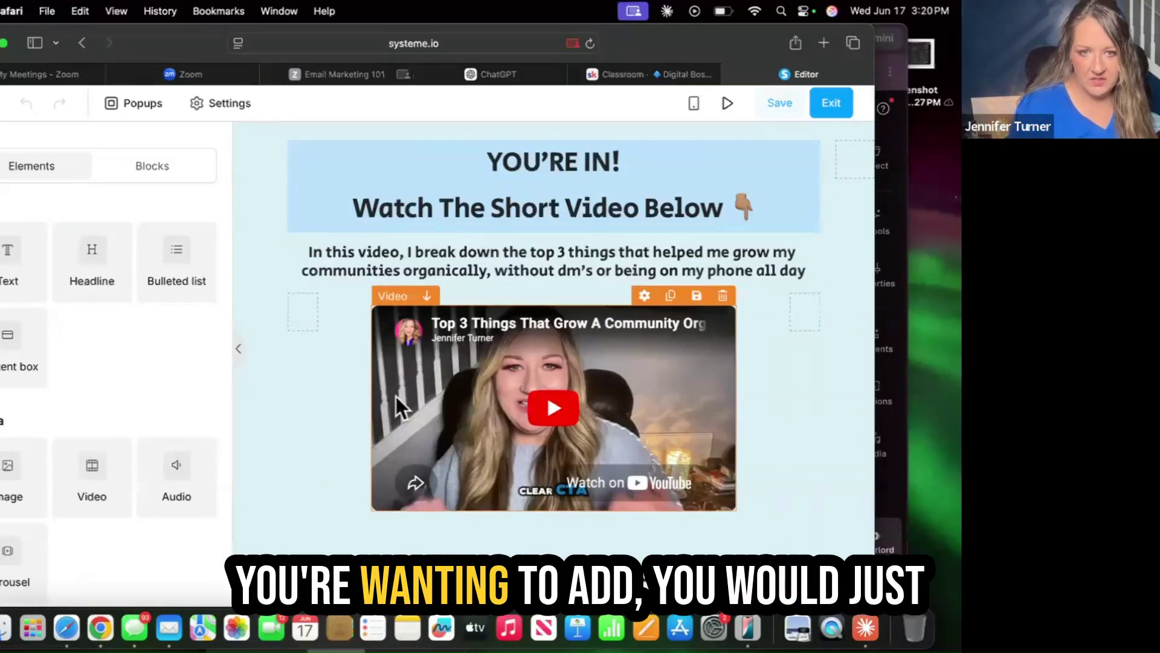
pyautogui.scroll(-3, 115, 435)
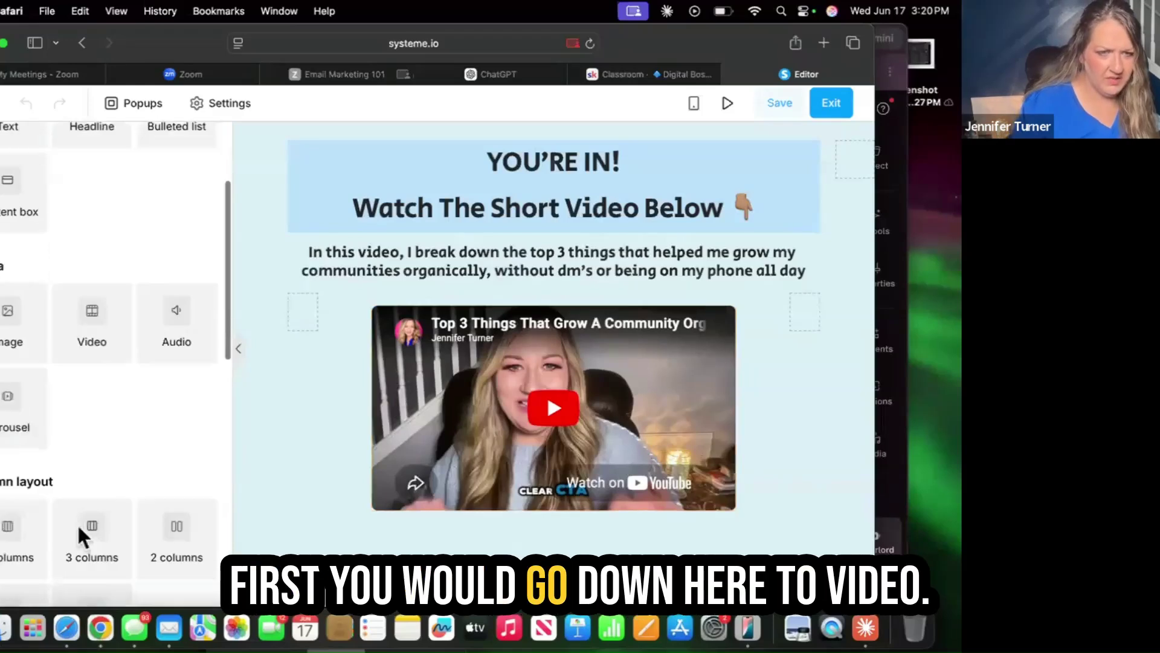
pyautogui.moveTo(95, 321); pyautogui.dragTo(276, 341)
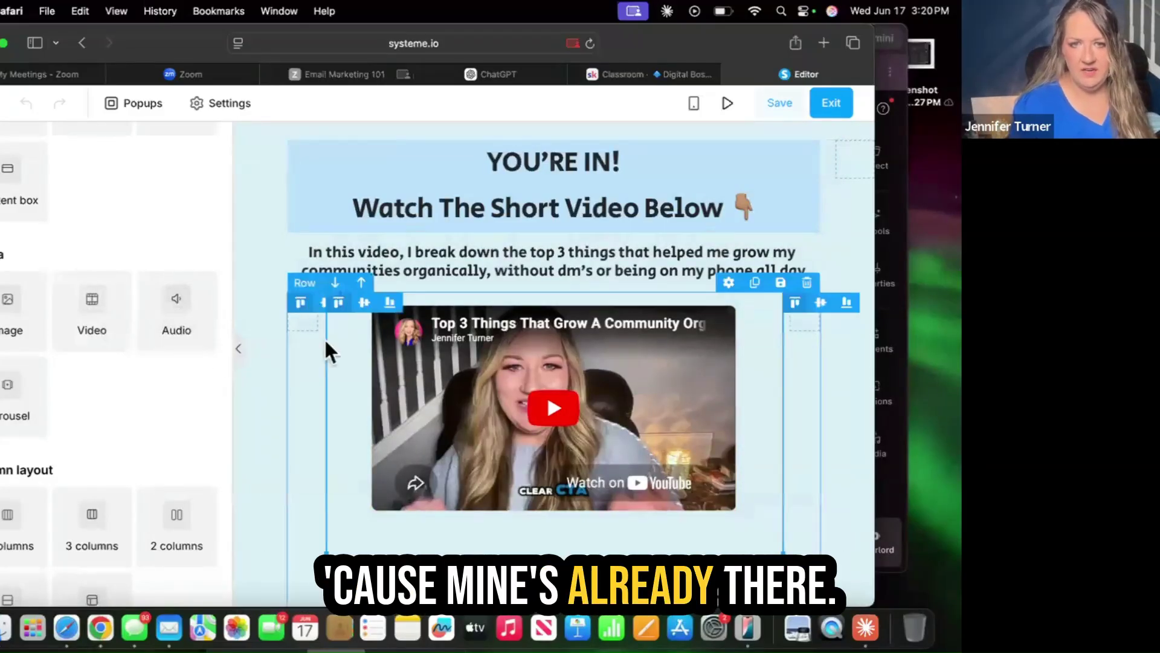
# Open the settings of the video embedded on the Thank You page to examine its source link
pyautogui.click(407, 365)
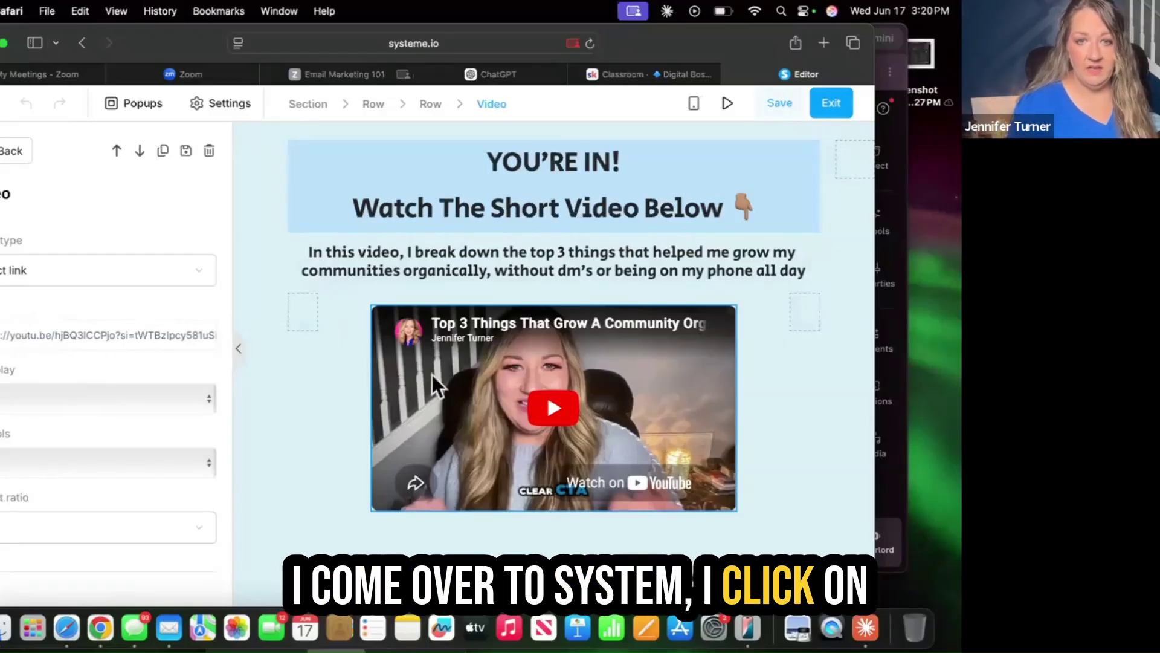
pyautogui.click(431, 393)
pyautogui.click(432, 397)
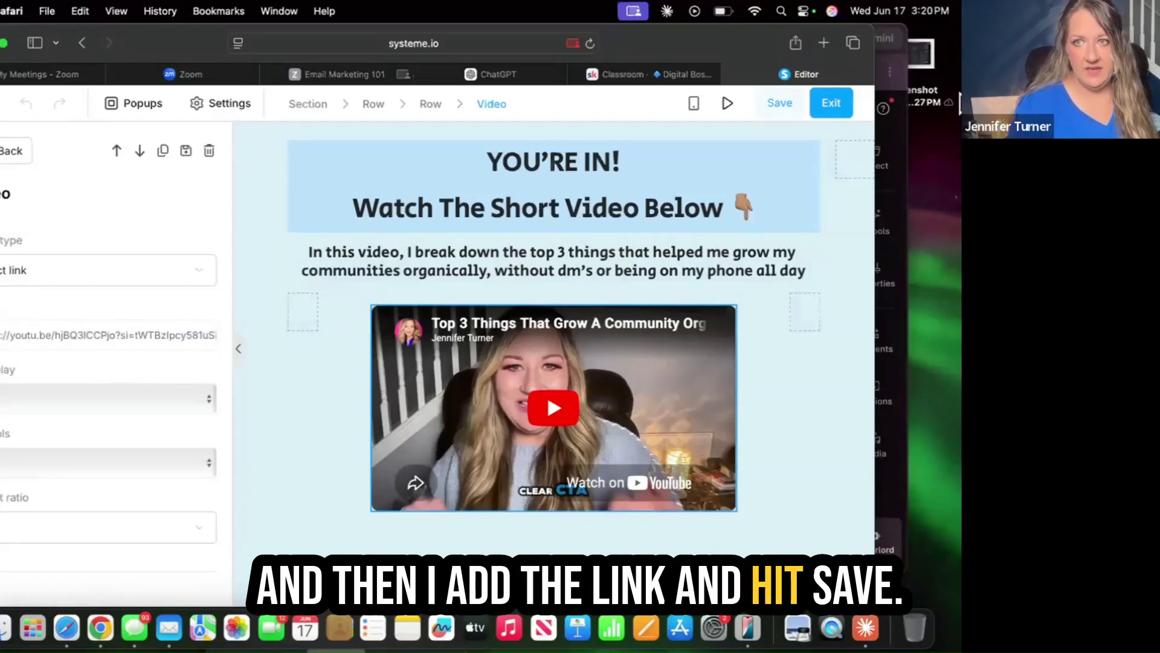
# Save the Thank You page and leave the embedded video's settings
pyautogui.click(780, 102)
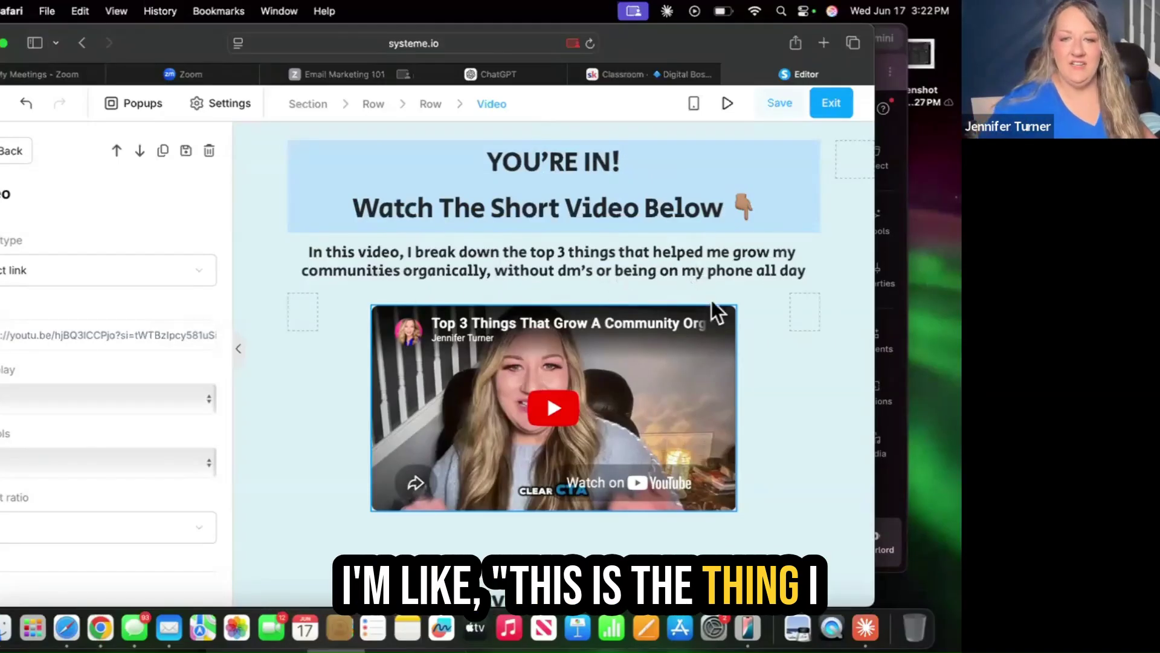
pyautogui.scroll(-1, 693, 417)
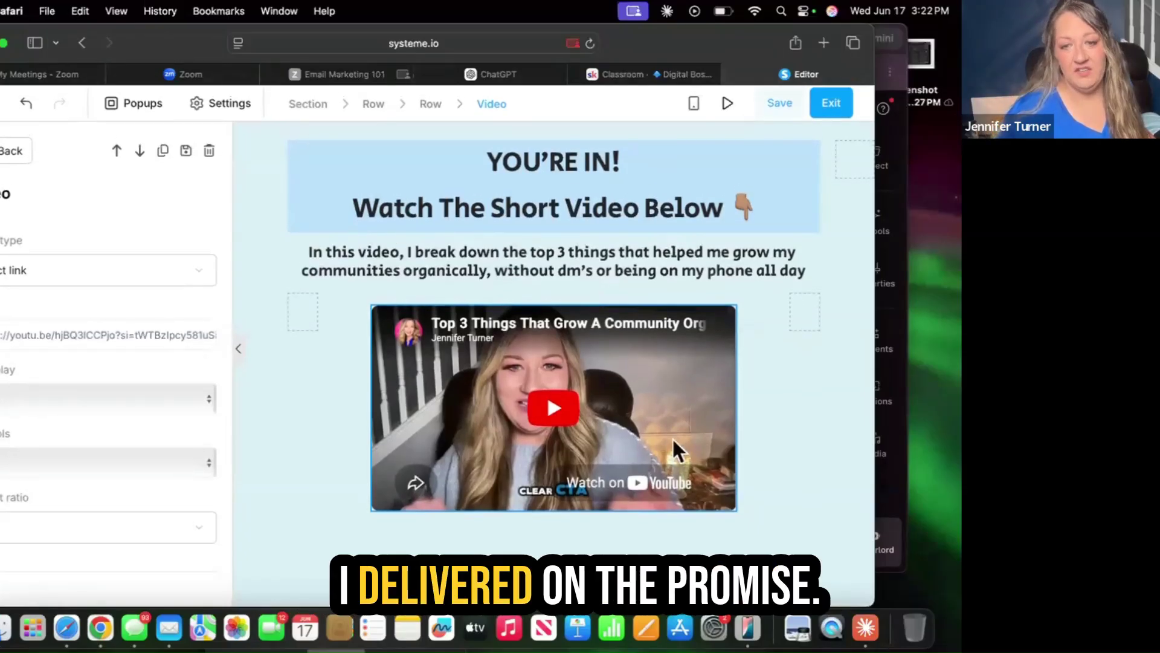
pyautogui.scroll(1, 761, 423)
pyautogui.click(819, 445)
# Examine the Thank You page's video, the support headline below it and the Enter The Digital Boss Community Hub button
pyautogui.scroll(-5, 820, 445)
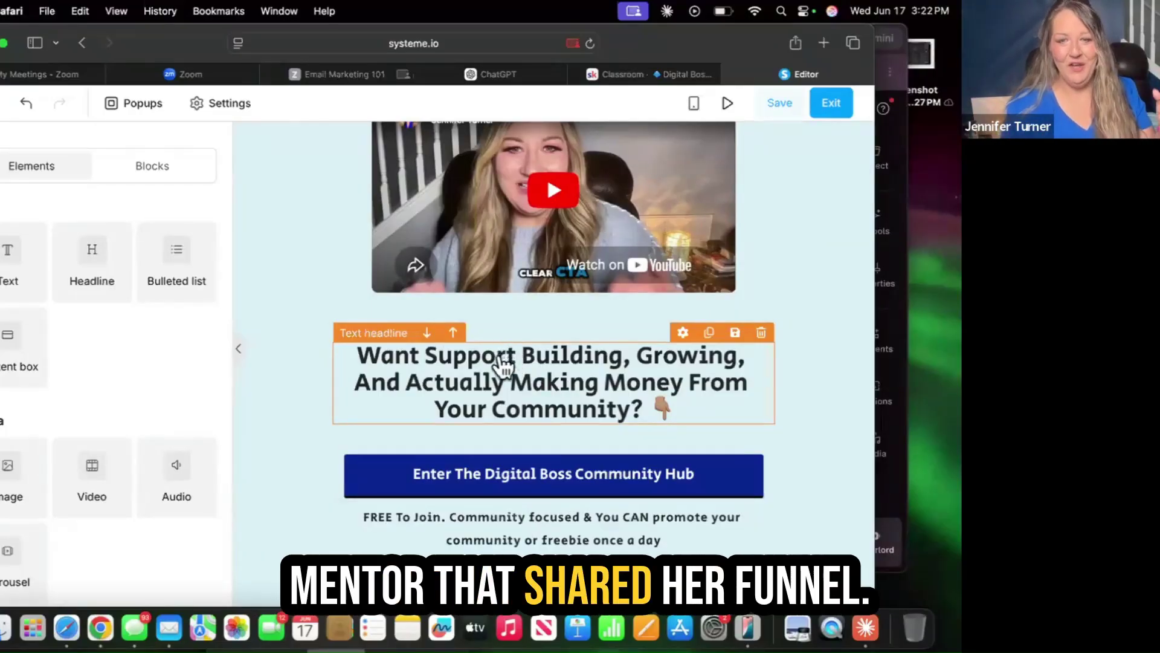
pyautogui.scroll(3, 492, 427)
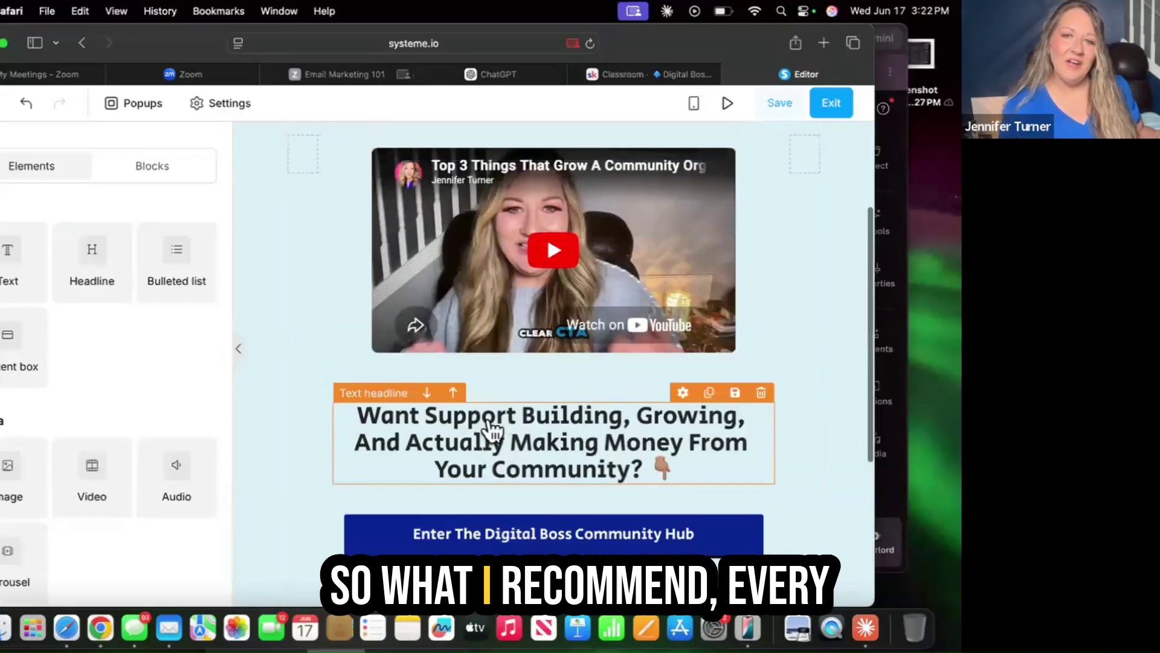
pyautogui.scroll(1, 493, 429)
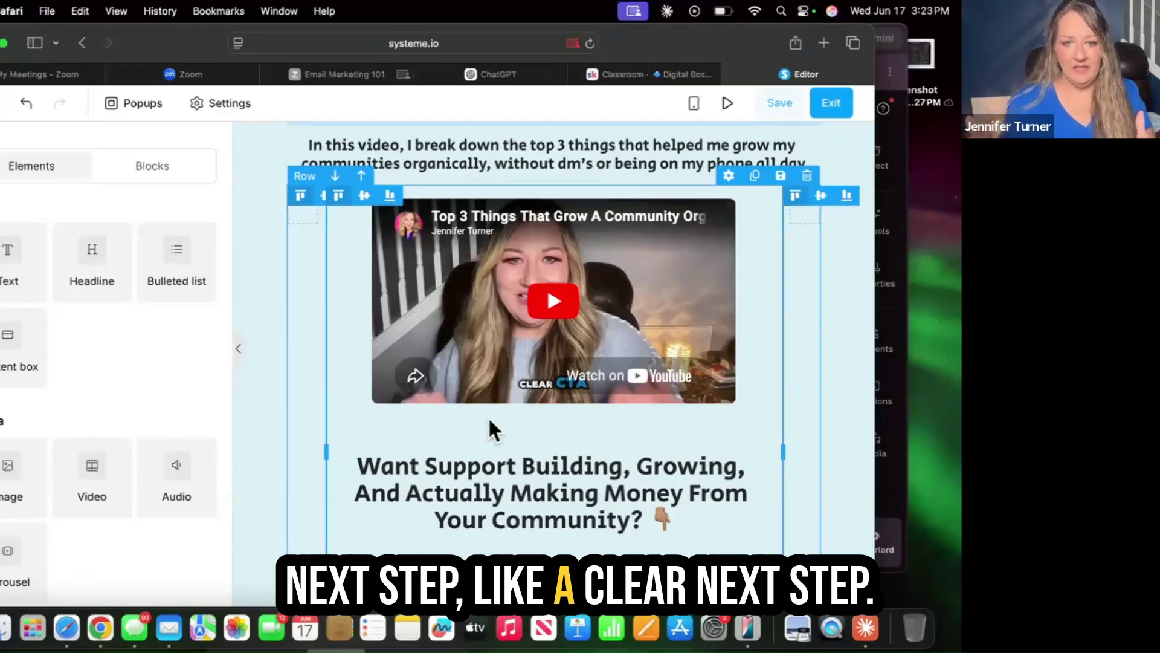
pyautogui.scroll(-2, 509, 415)
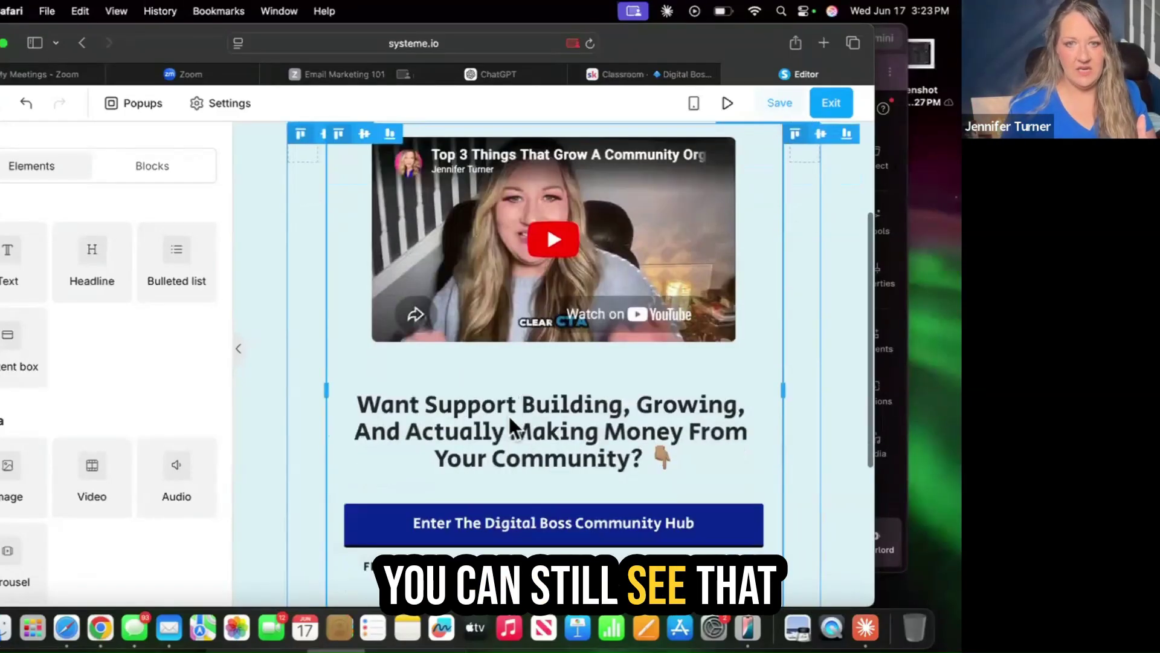
pyautogui.scroll(-5, 508, 413)
pyautogui.scroll(4, 509, 414)
pyautogui.scroll(4, 509, 416)
pyautogui.scroll(-3, 508, 416)
pyautogui.scroll(-1, 508, 423)
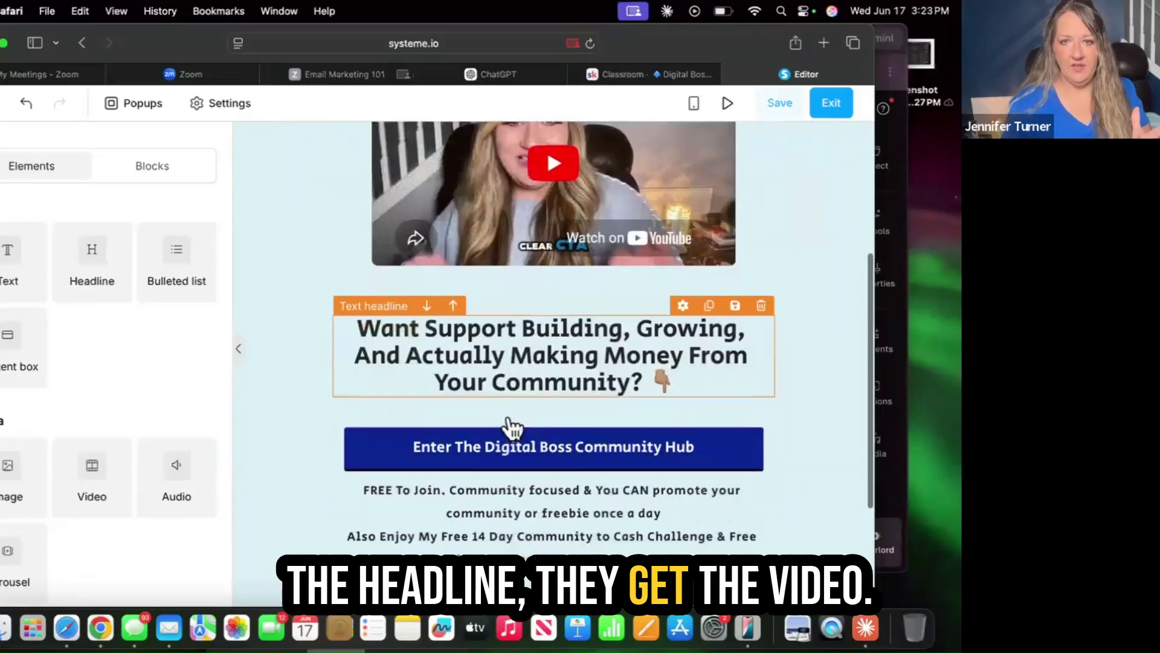
pyautogui.scroll(-1, 510, 428)
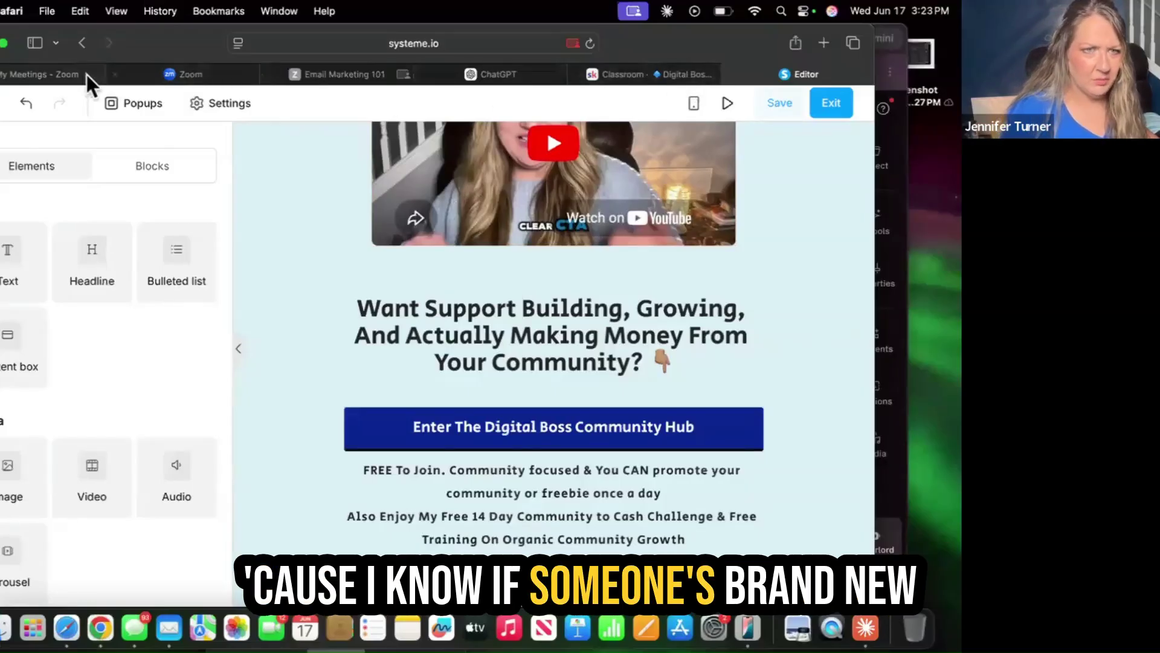
# Switch to the Email Marketing 101 Zoom meeting and admit the participant from the waiting room
pyautogui.click(368, 74)
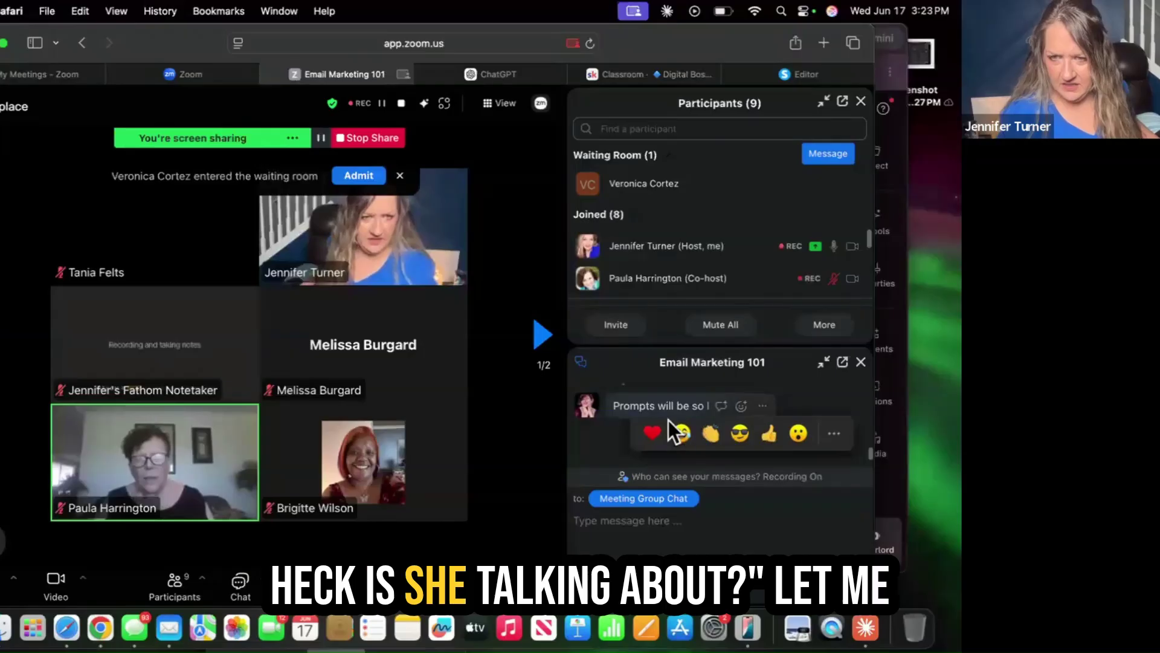
pyautogui.scroll(5, 615, 406)
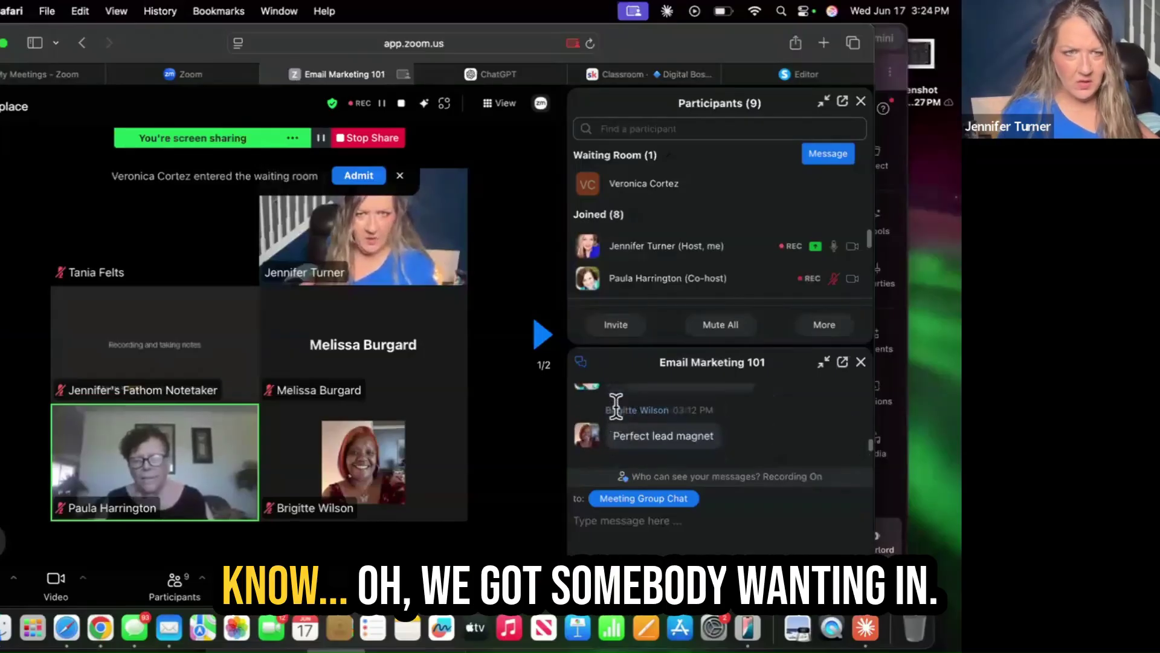
pyautogui.click(359, 179)
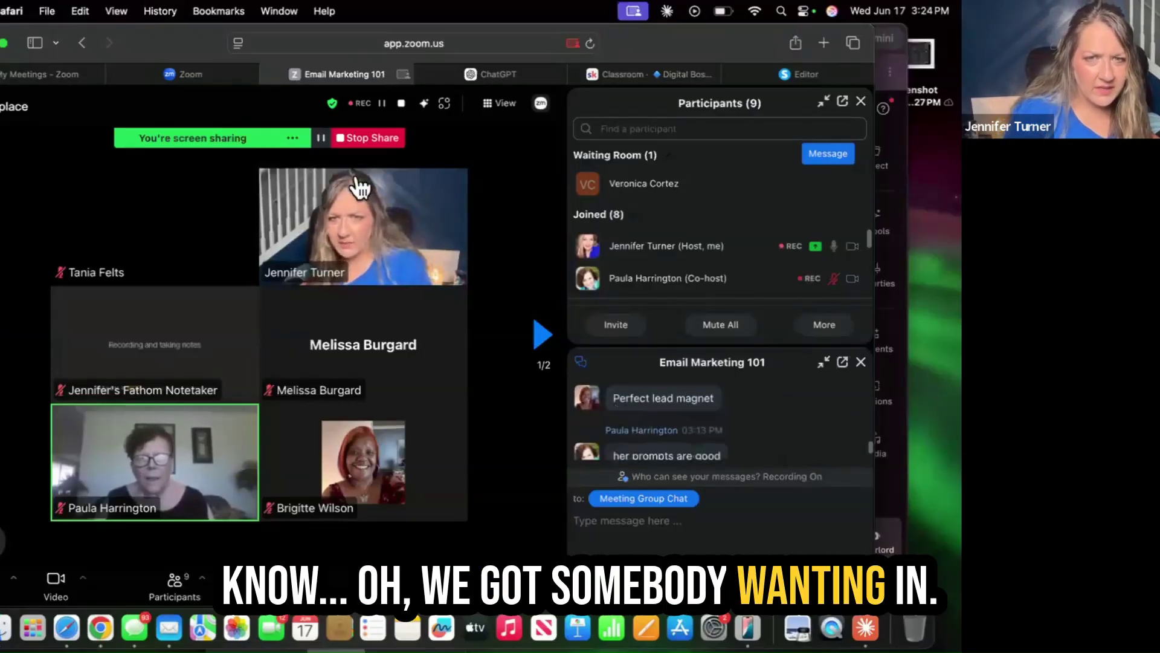
# Read through the recent messages in the meeting group chat
pyautogui.scroll(-5, 670, 412)
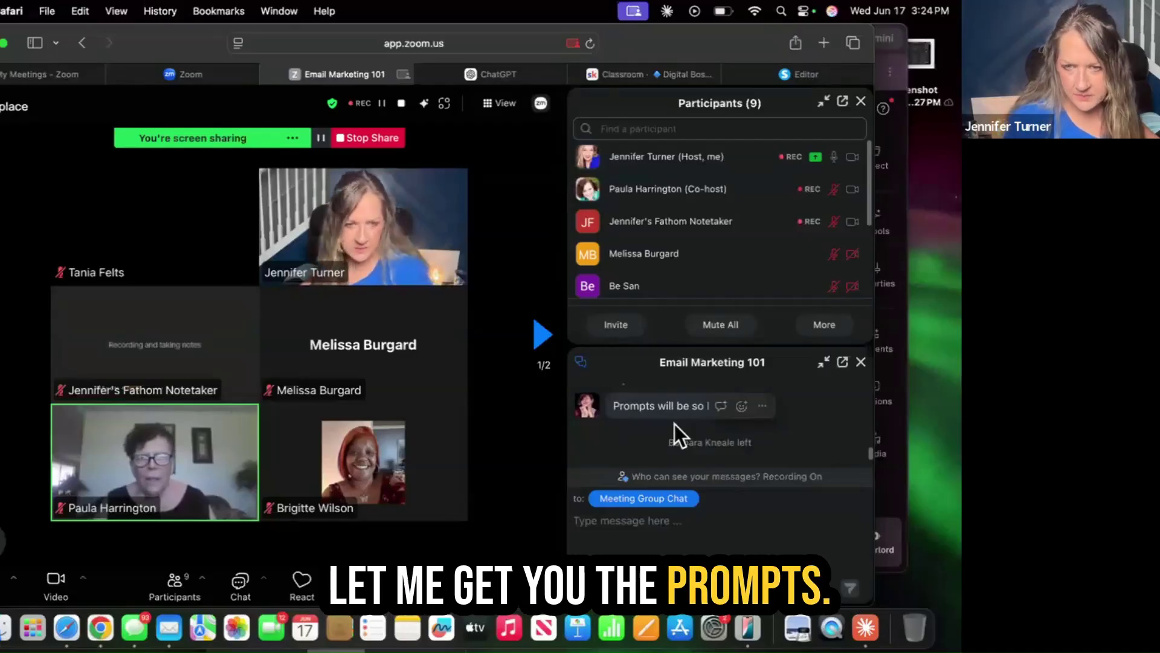
pyautogui.scroll(5, 663, 415)
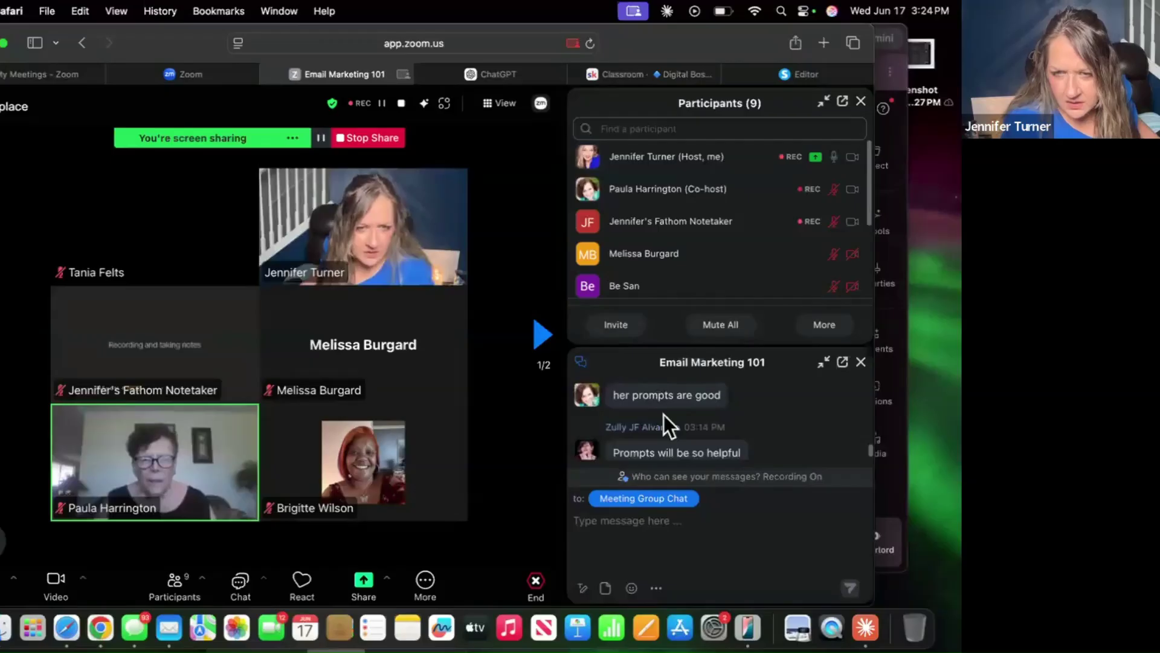
pyautogui.scroll(3, 667, 426)
pyautogui.scroll(-2, 664, 414)
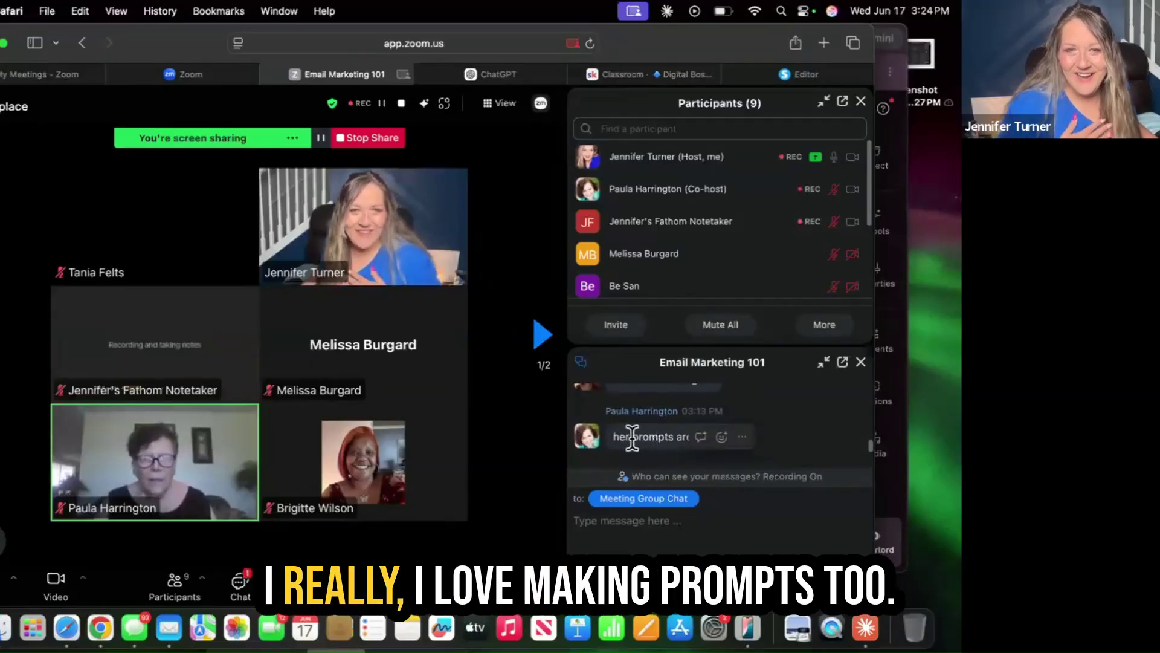
pyautogui.scroll(-1, 632, 436)
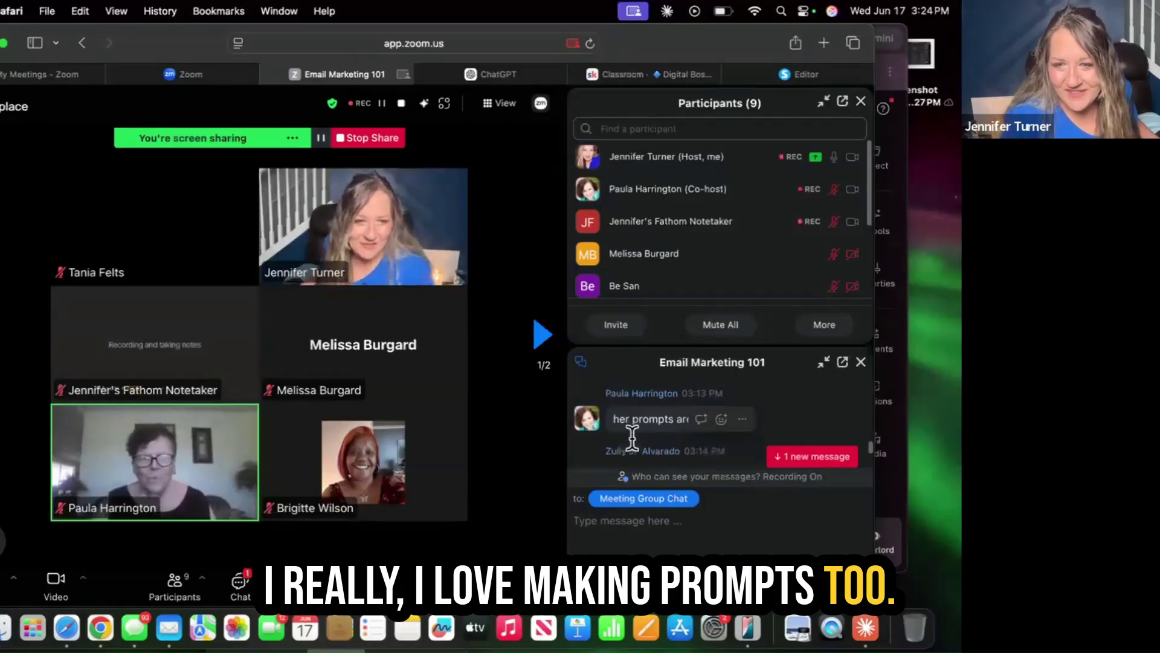
pyautogui.scroll(-3, 631, 440)
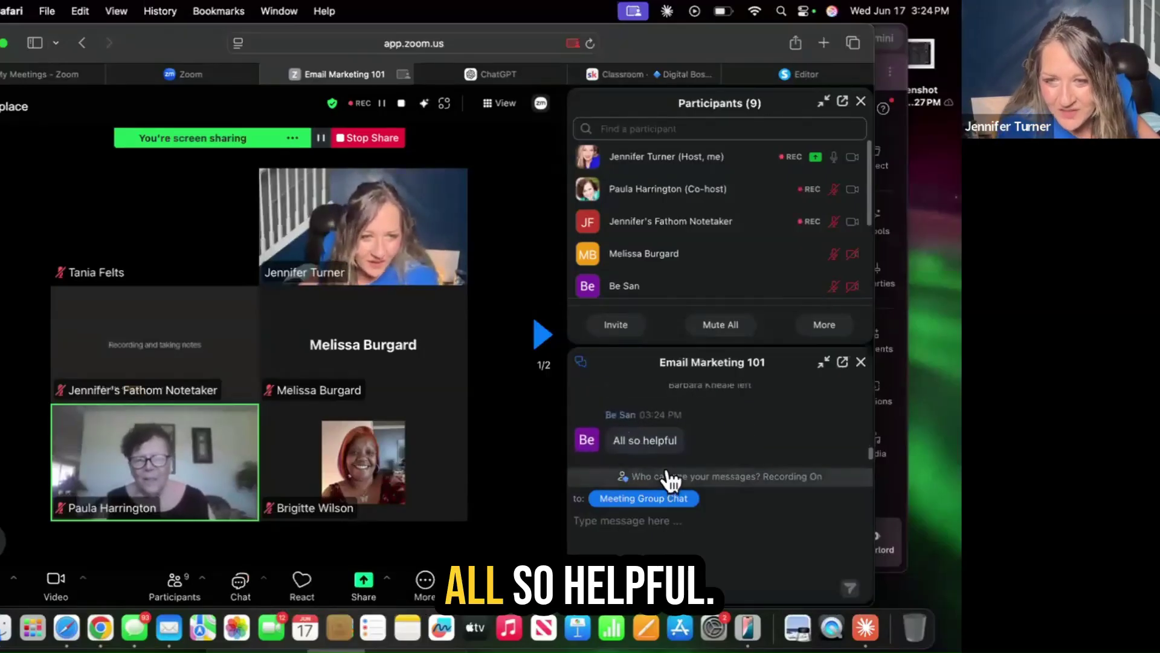
pyautogui.scroll(5, 637, 427)
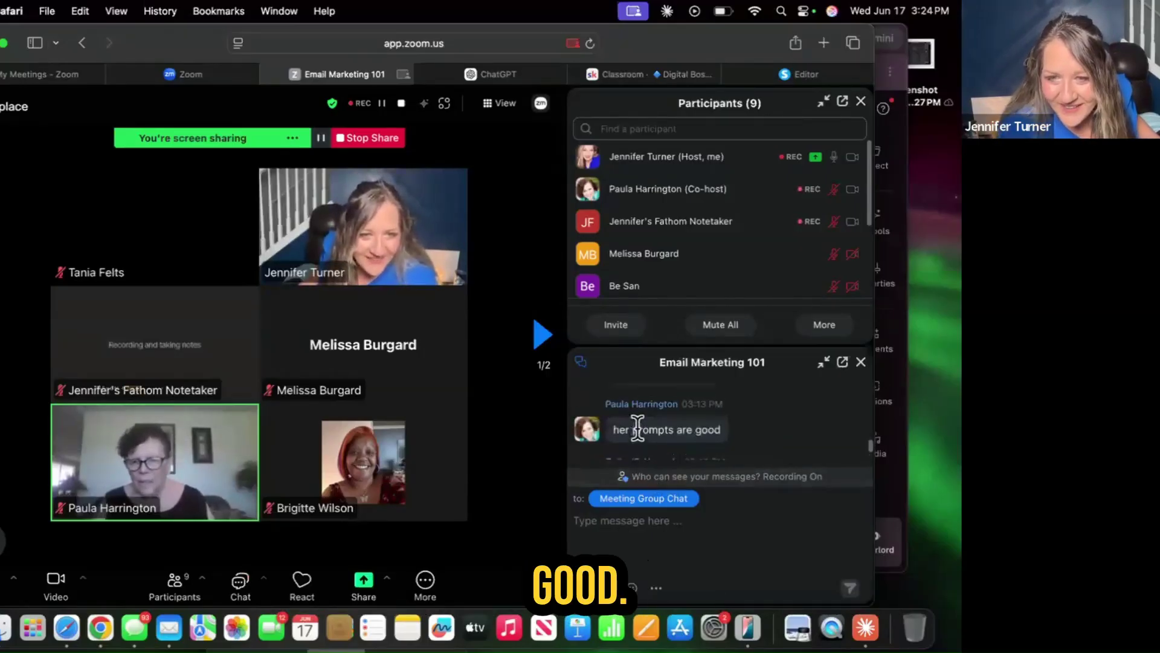
pyautogui.scroll(-1, 638, 427)
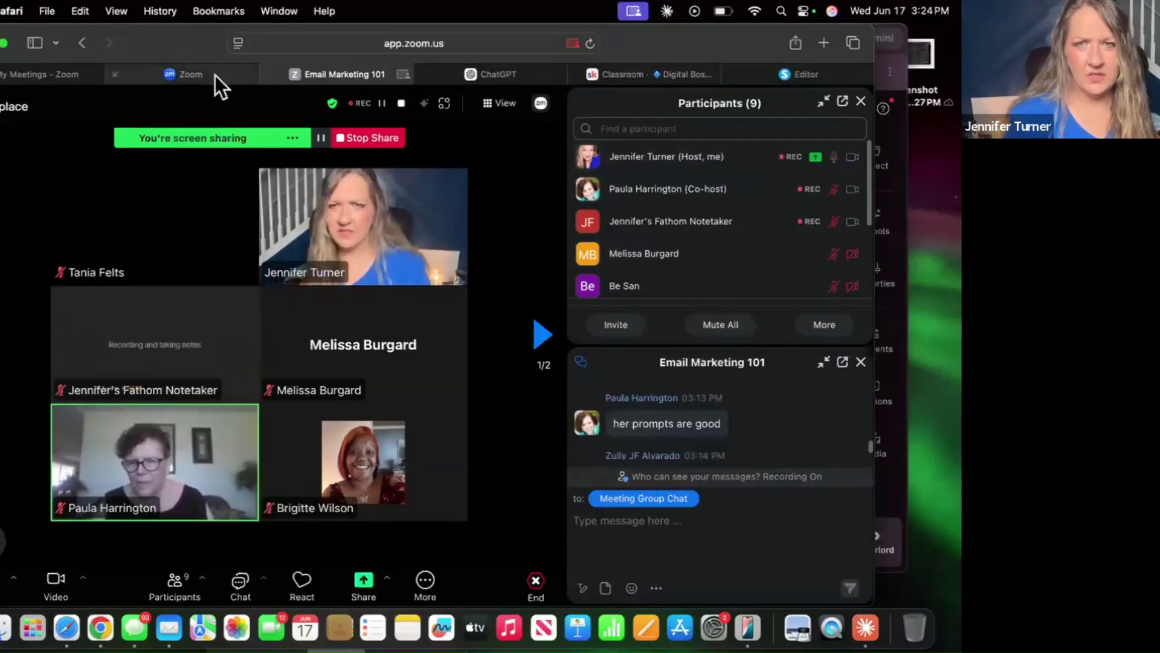
# Switch to Chrome to look for the prompt, and return to the Zoom meeting in Safari
pyautogui.moveTo(635, 78)
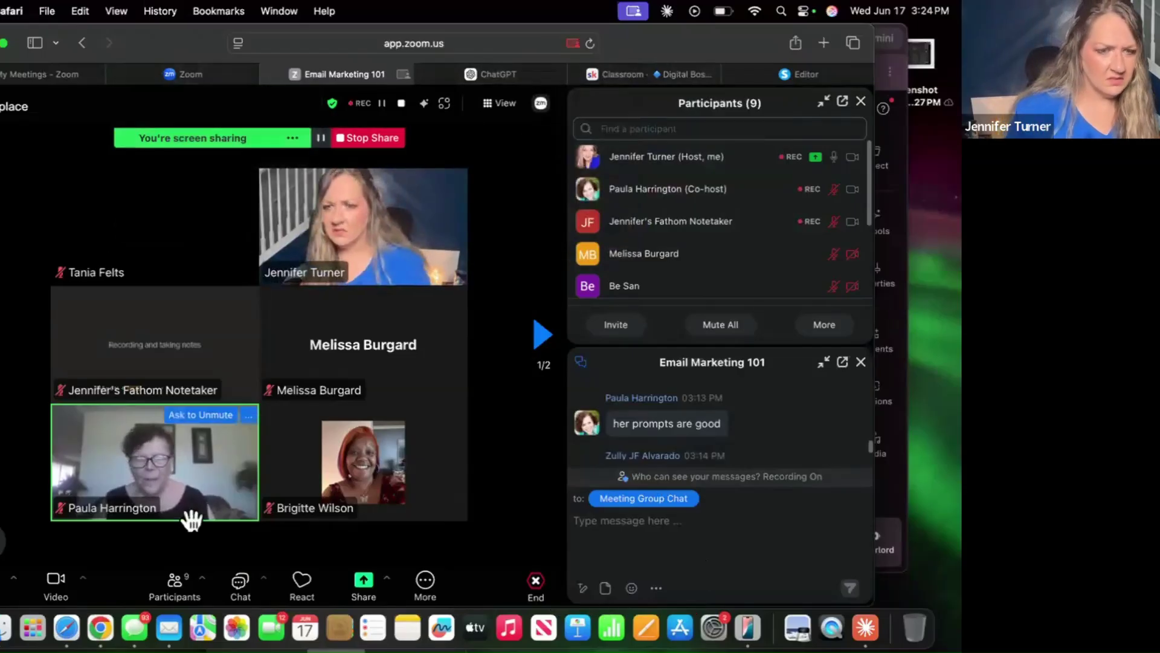
pyautogui.click(101, 630)
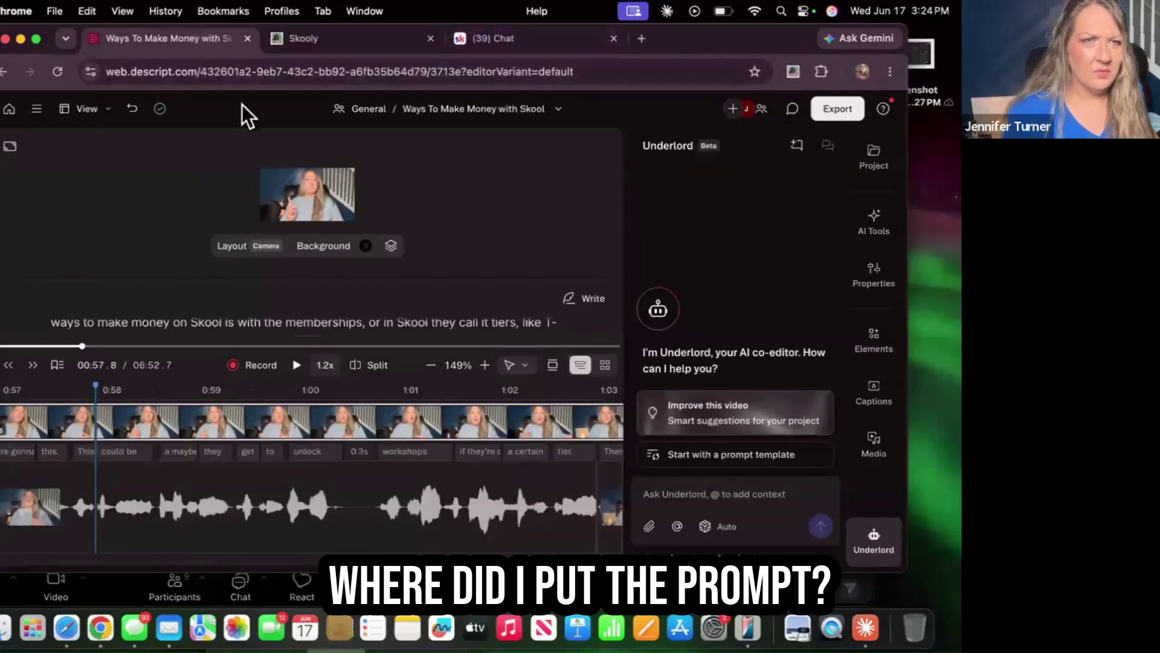
pyautogui.click(66, 629)
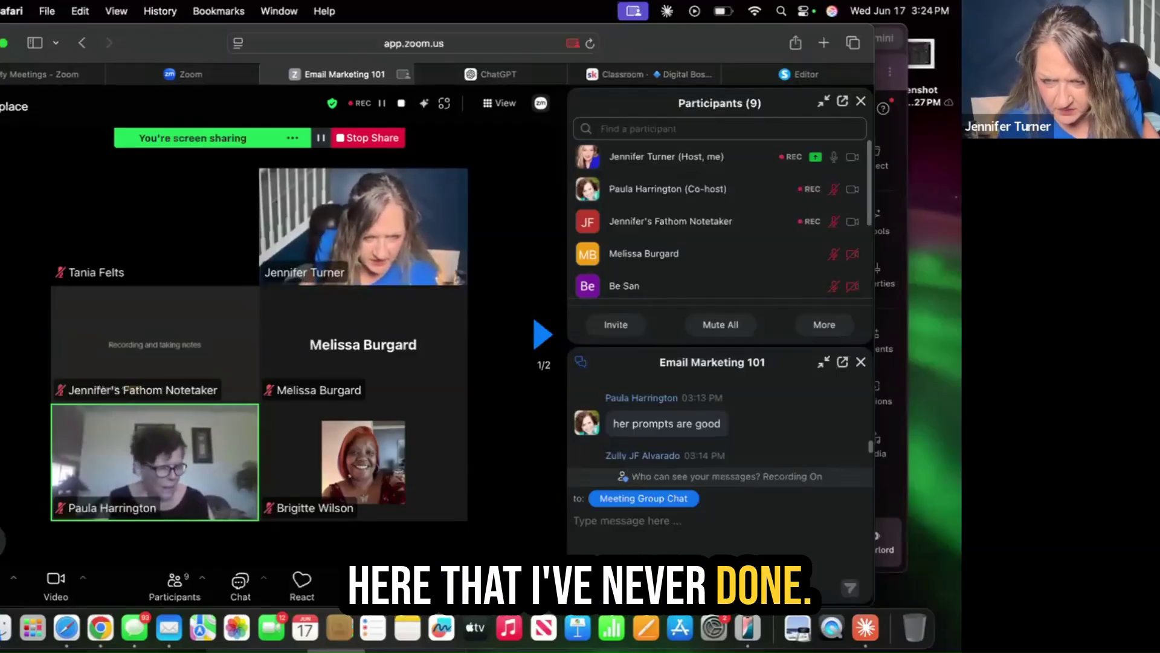
# Share the Freebie Creation Engine prompt image from the computer's Photos library in the meeting group chat
pyautogui.click(655, 590)
pyautogui.click(601, 586)
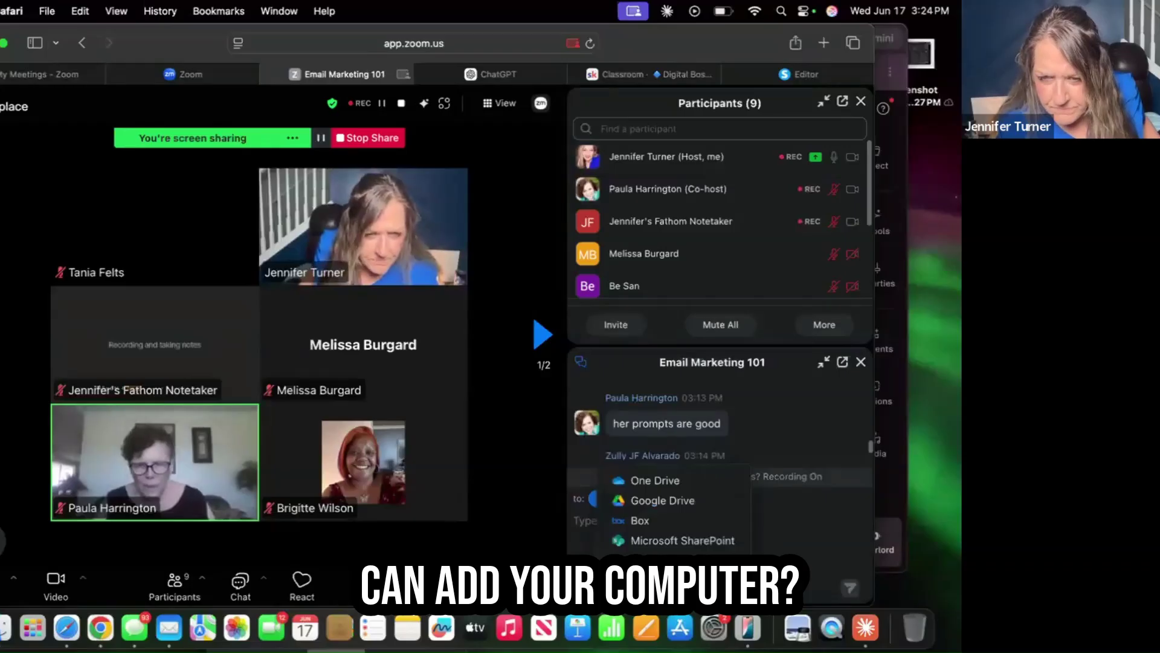
pyautogui.click(655, 559)
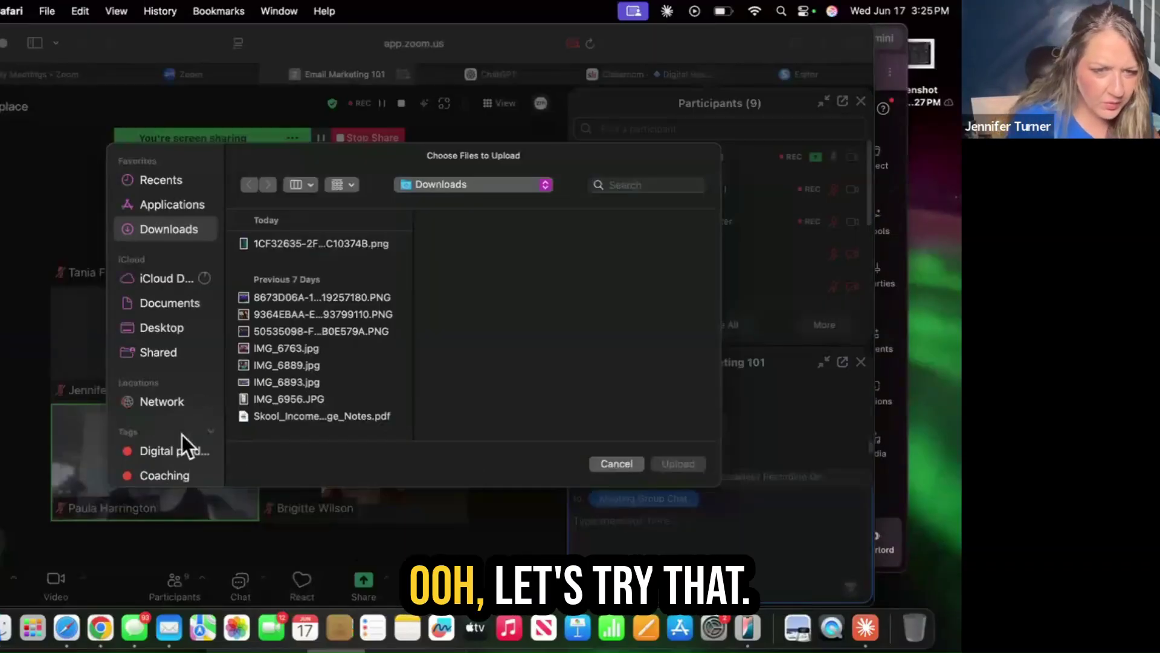
pyautogui.scroll(-5, 181, 434)
pyautogui.click(158, 443)
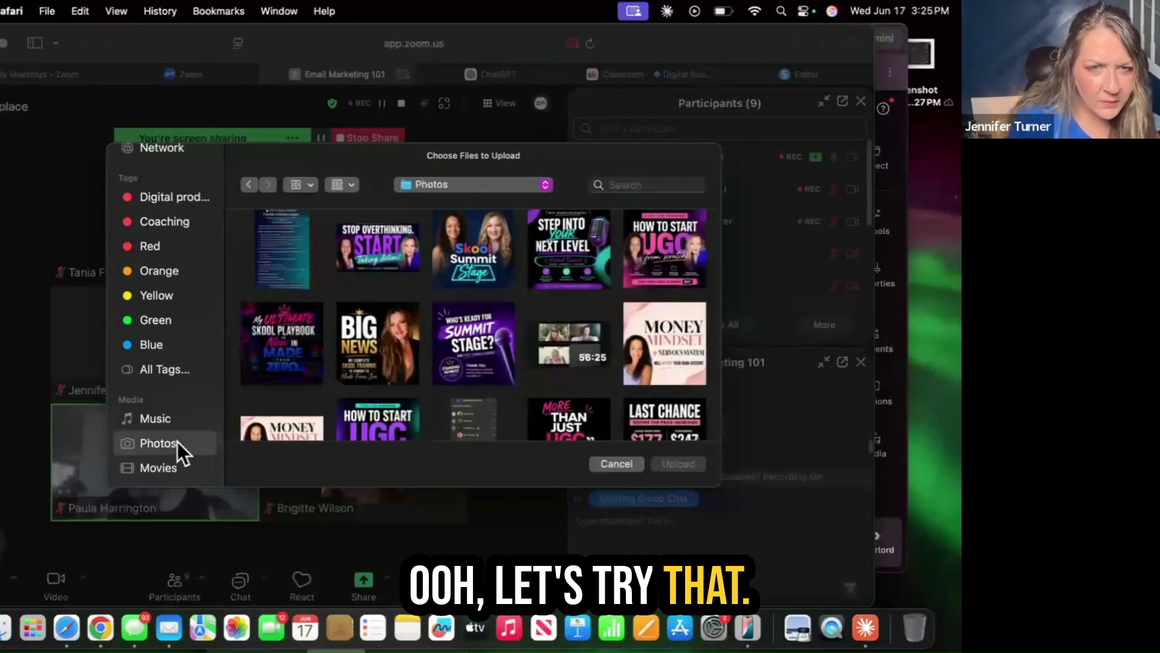
pyautogui.click(284, 256)
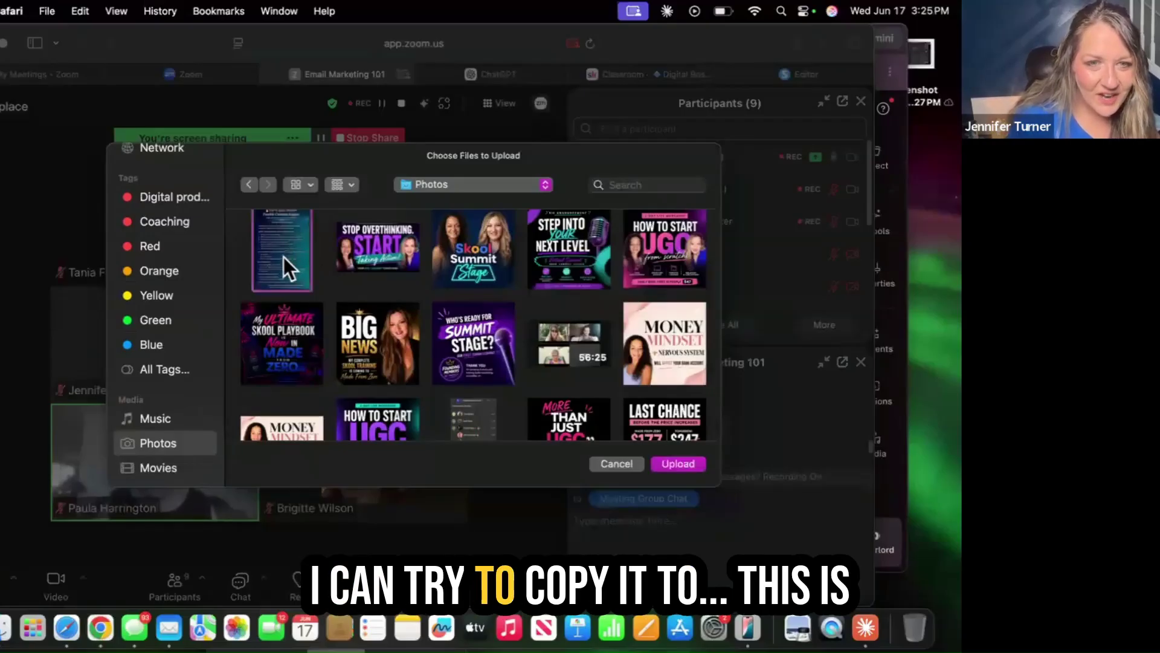
pyautogui.click(677, 464)
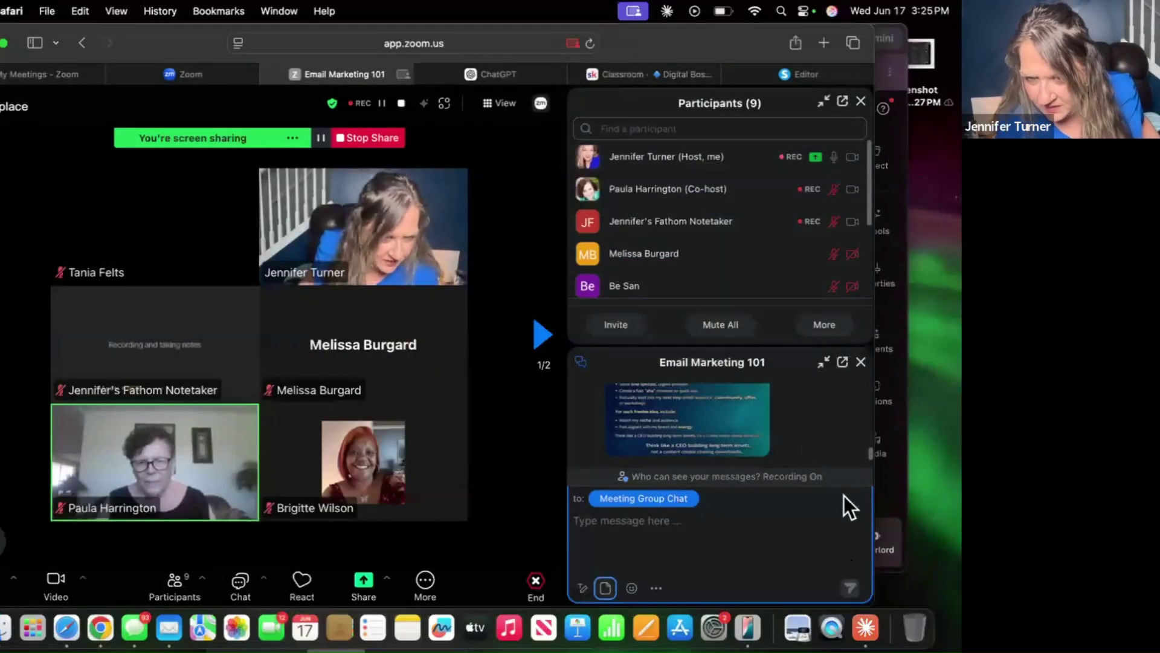
# Dismiss the file-sharing options and examine the Freebie Creation Engine prompt image posted in the group chat
pyautogui.click(606, 587)
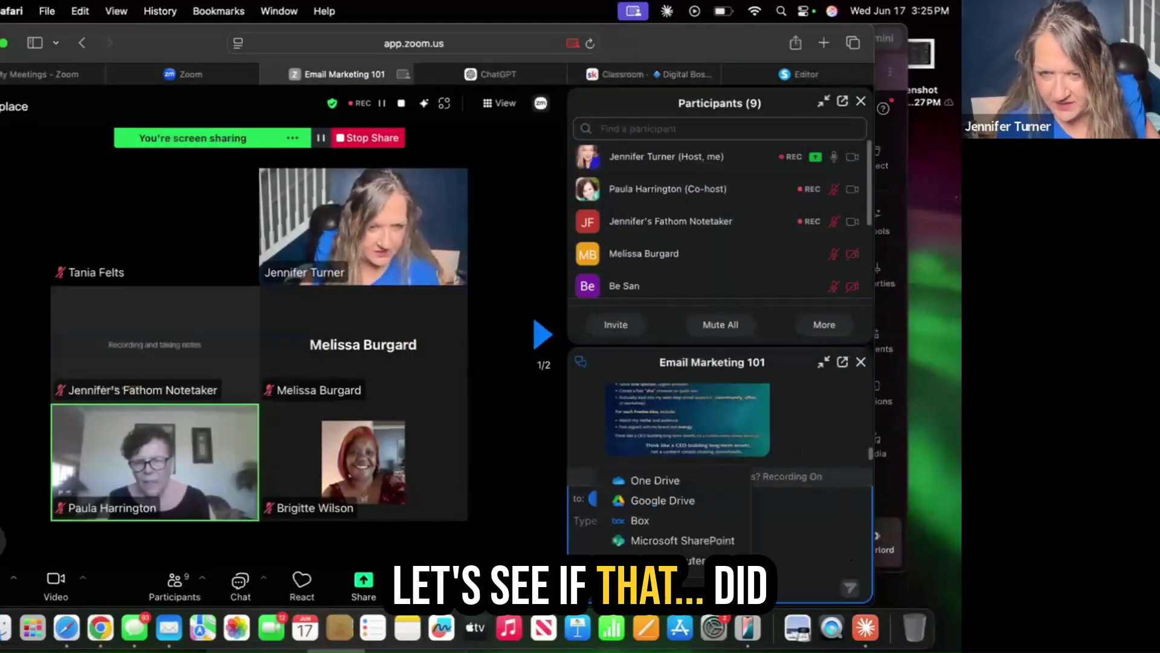
pyautogui.click(488, 434)
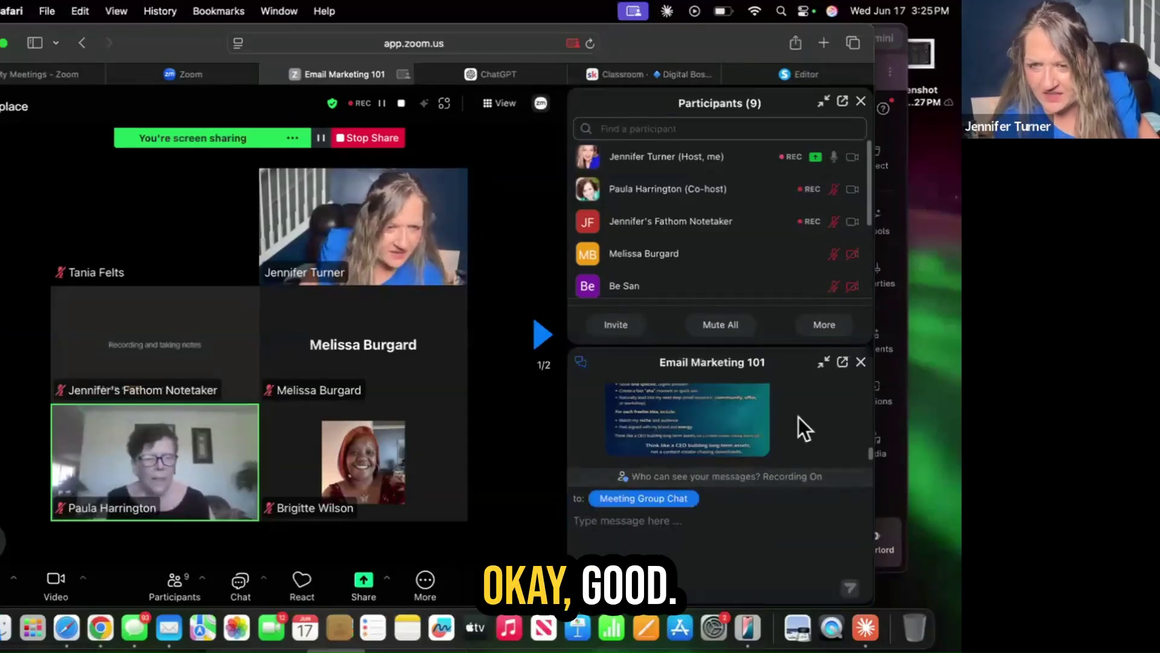
pyautogui.scroll(2, 684, 421)
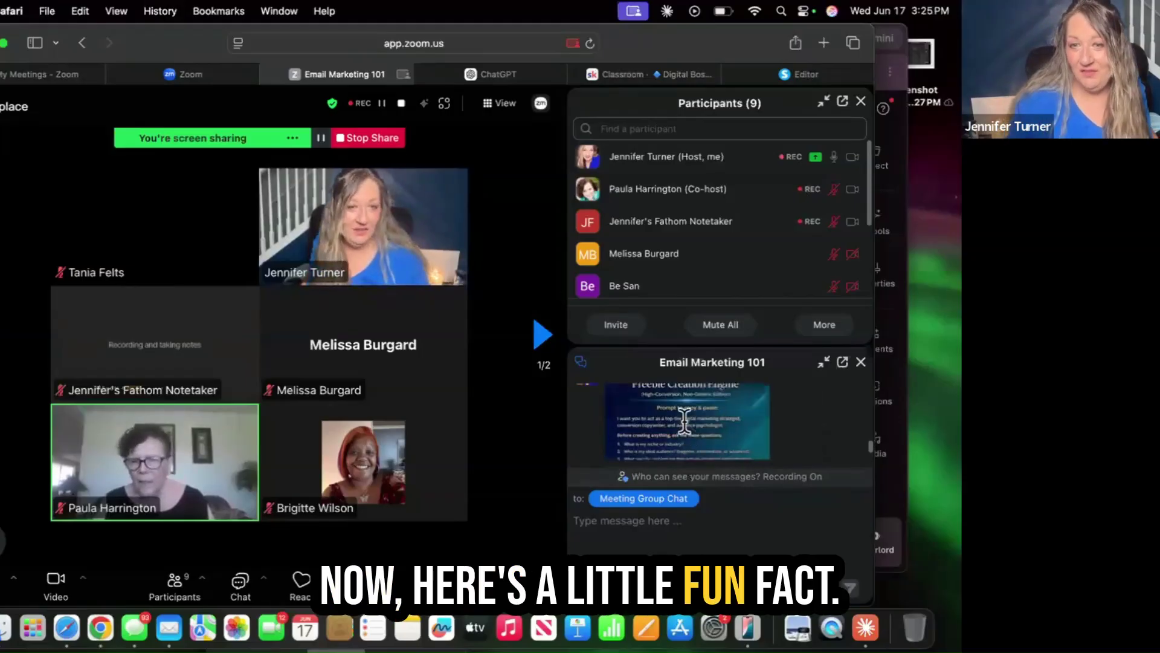
pyautogui.scroll(2, 684, 420)
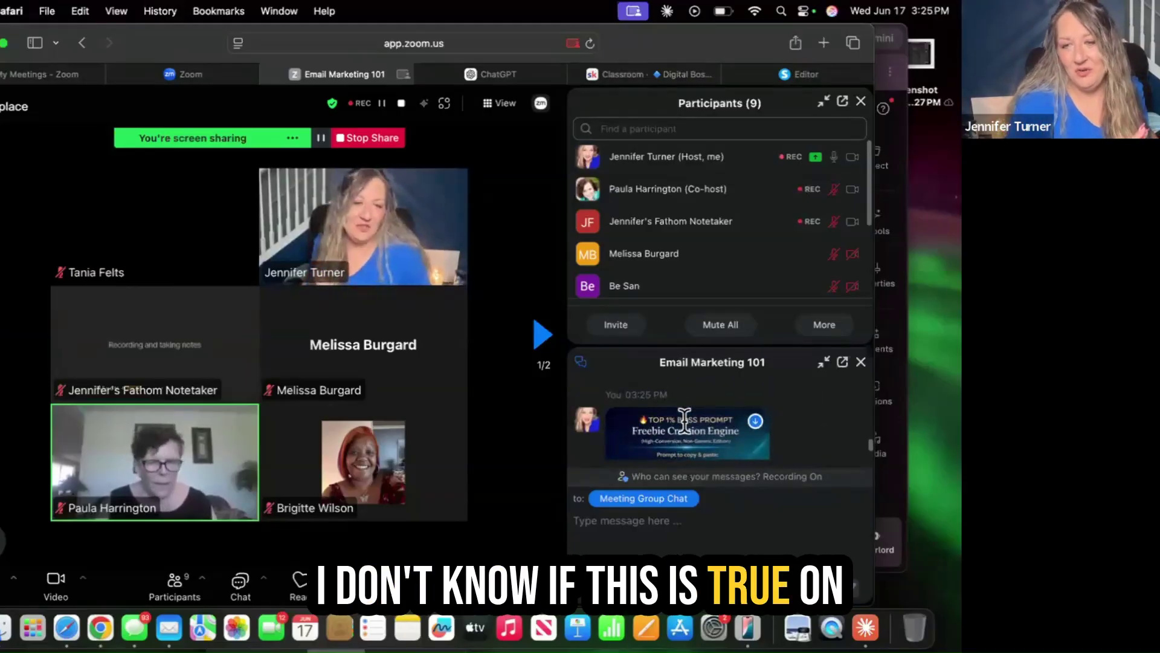
pyautogui.scroll(-1, 684, 420)
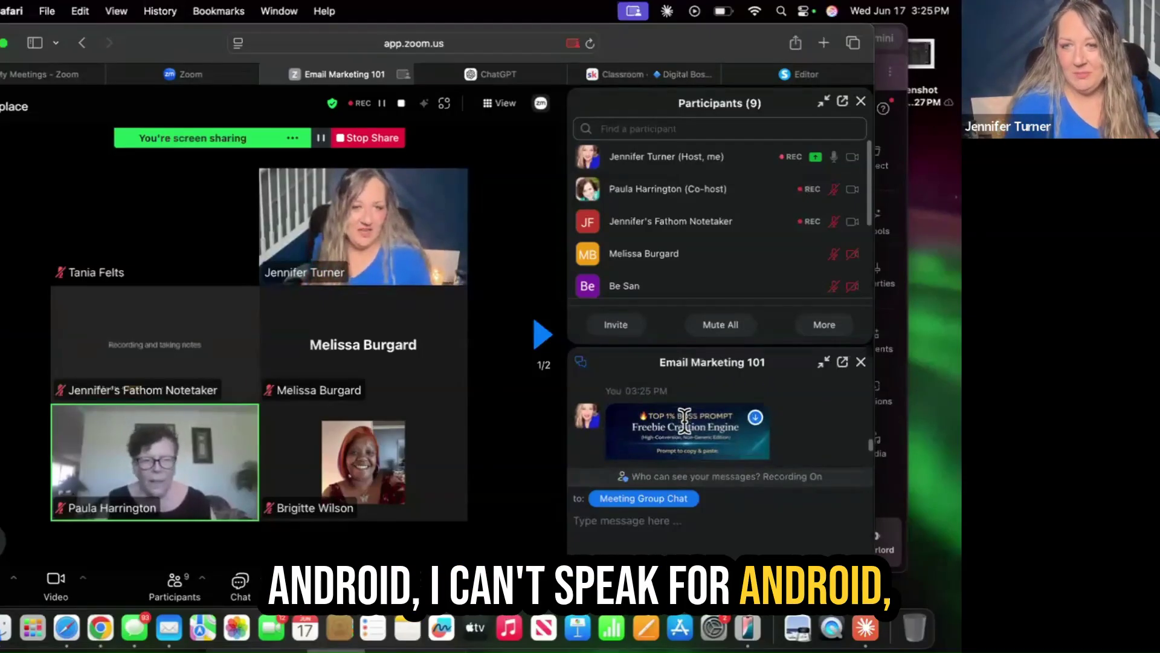
pyautogui.scroll(-3, 684, 420)
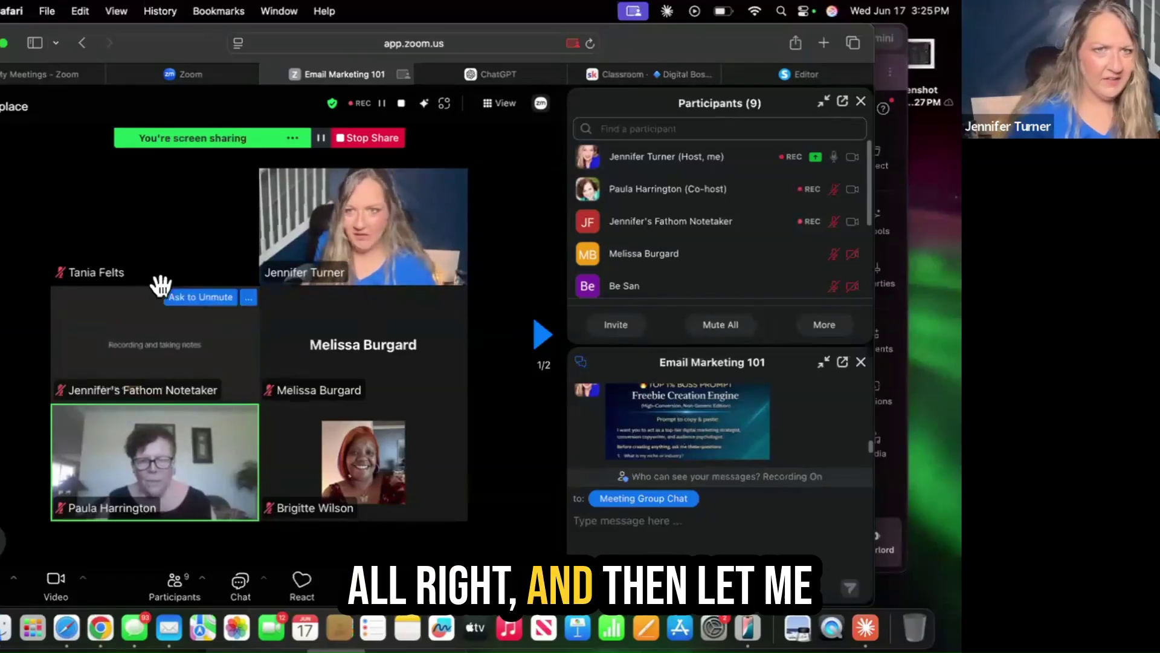
# Switch to the Digital Boss Skool Hub classroom, dismiss the chat list and open the Build A Freebie That Grows Your Community & Email List course
pyautogui.click(611, 75)
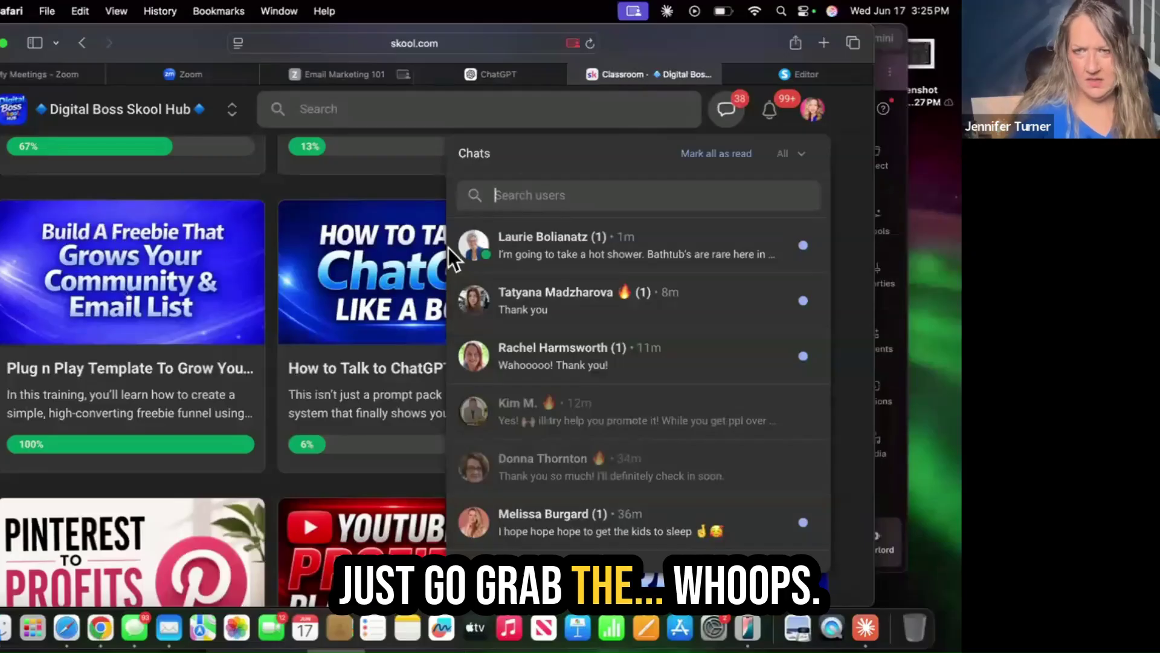
pyautogui.click(401, 183)
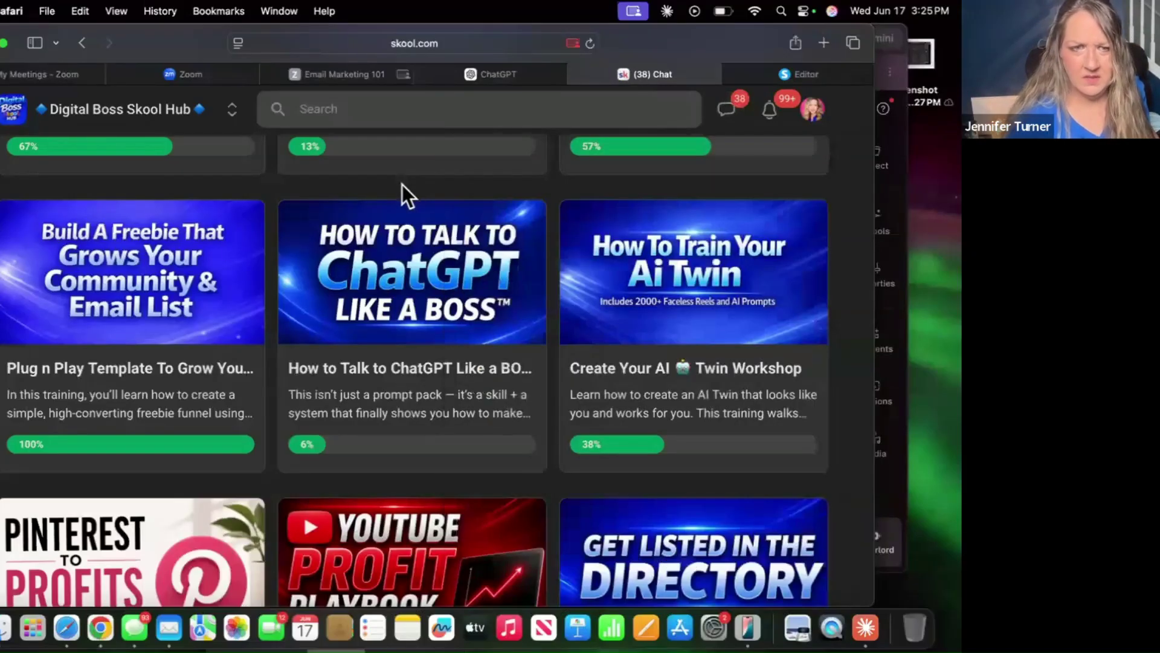
pyautogui.click(133, 296)
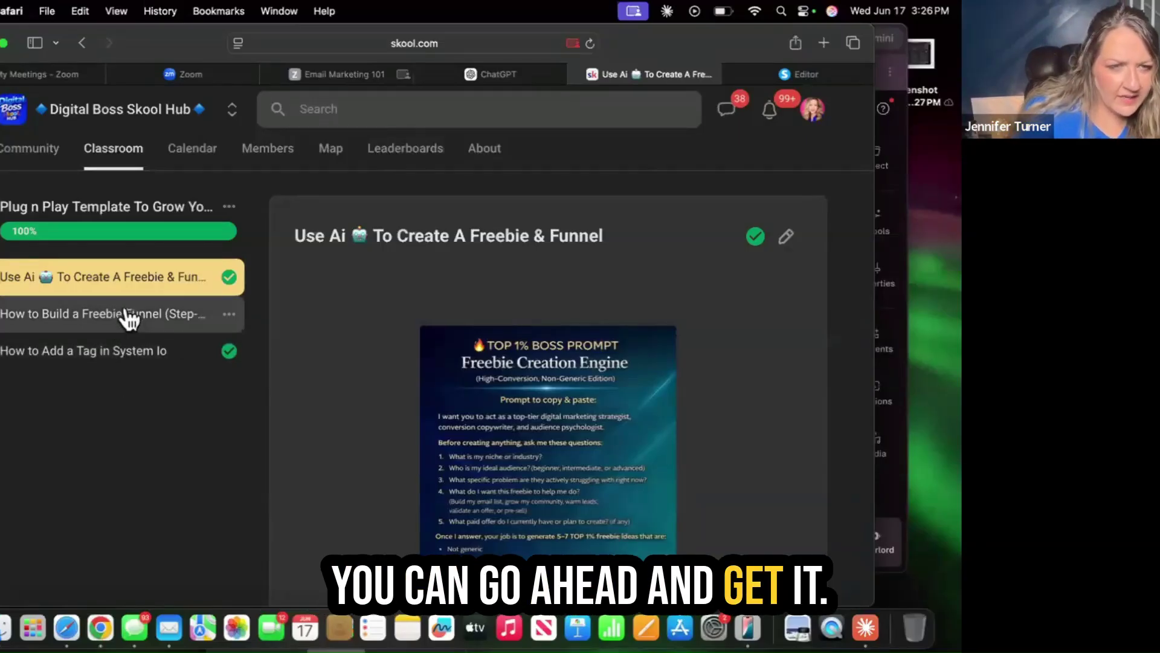
# Copy the Freebie Creation Engine prompt text from the lesson, starting at the TOP 1% BOSS PROMPT heading
pyautogui.scroll(-10, 411, 465)
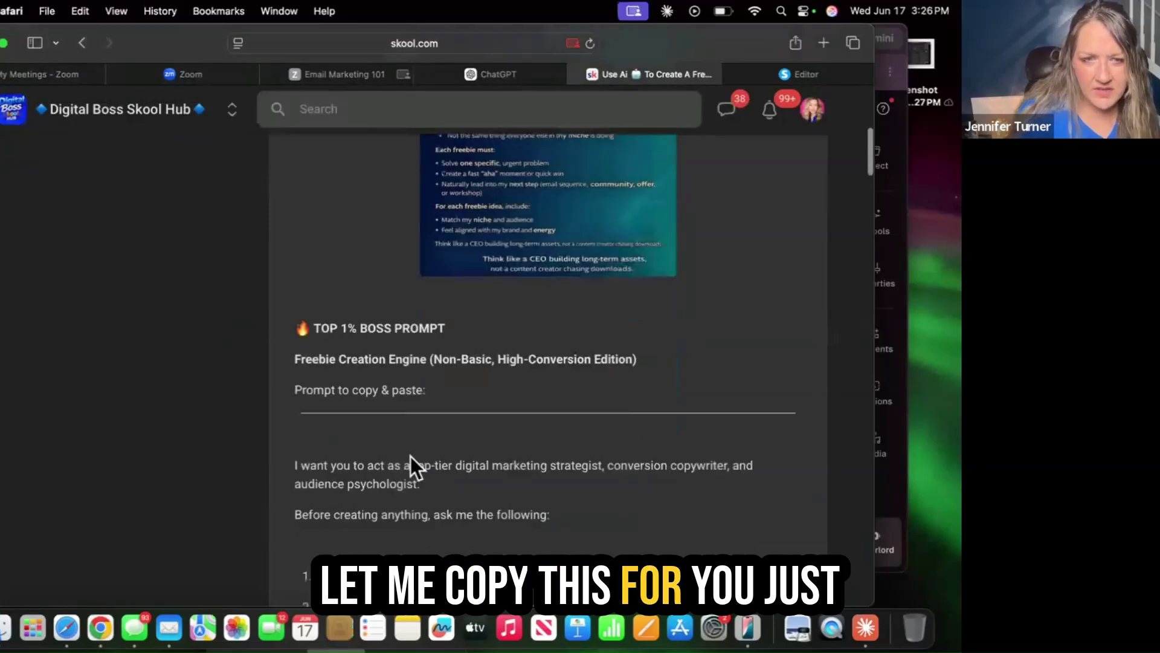
pyautogui.scroll(-2, 411, 466)
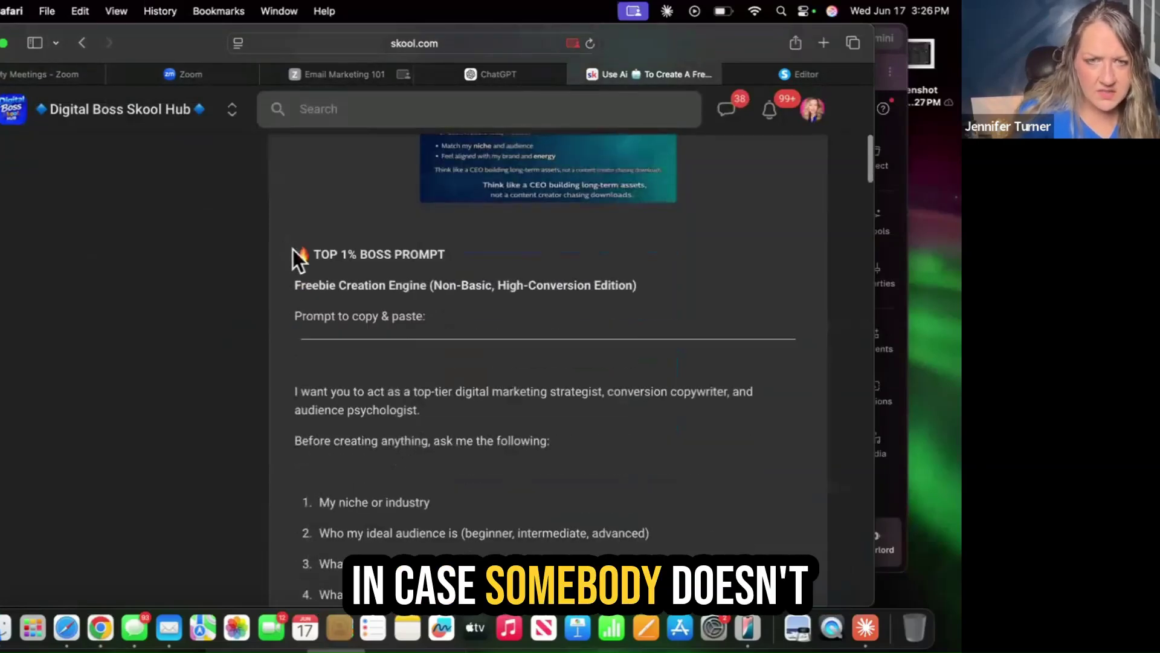
pyautogui.moveTo(292, 249); pyautogui.dragTo(487, 582)
pyautogui.click(353, 367)
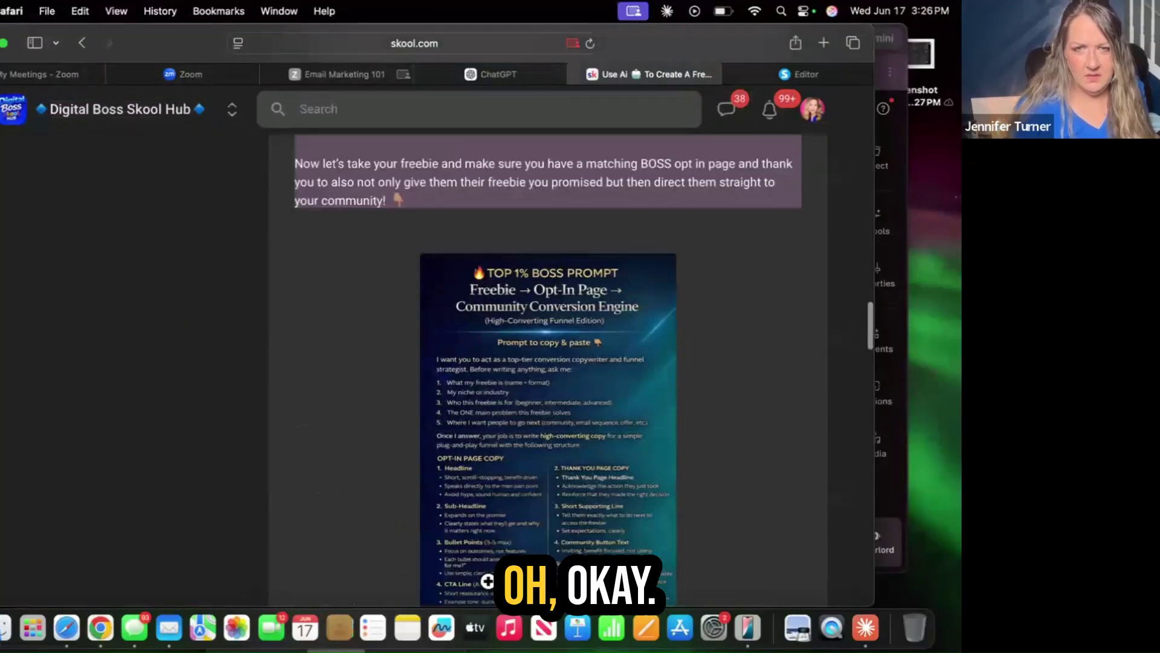
pyautogui.press('super+c')
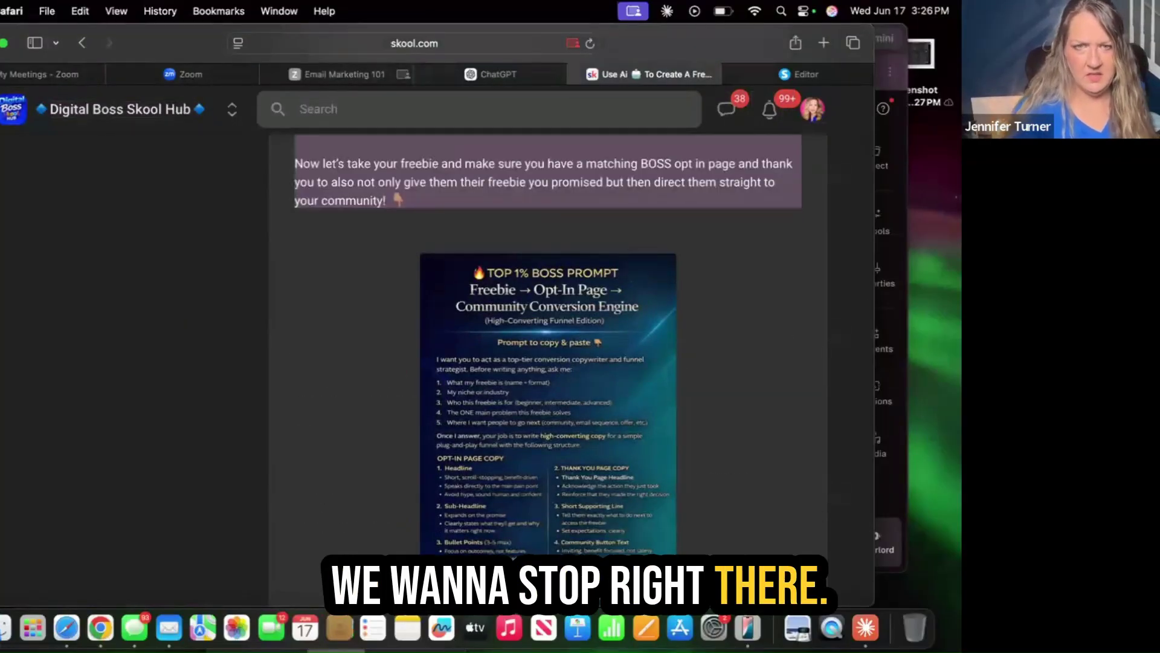
# Try to share the copied prompt text in the Zoom meeting group chat, rechecking the selected text in the Skool lesson
pyautogui.click(379, 75)
pyautogui.click(701, 521)
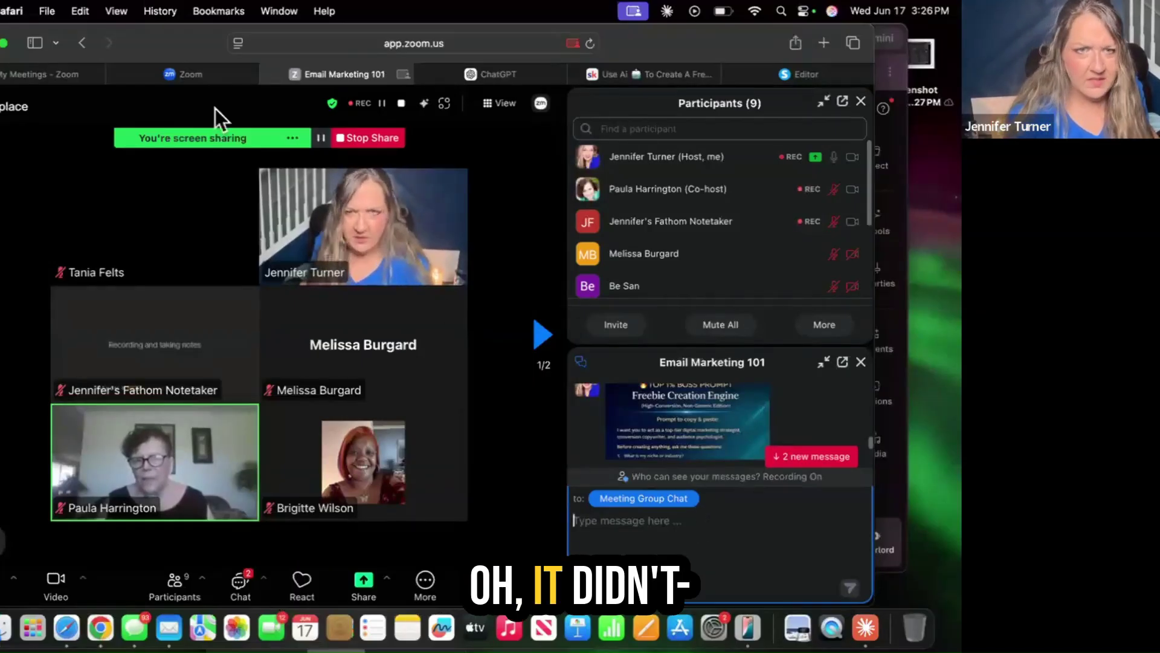
pyautogui.click(649, 73)
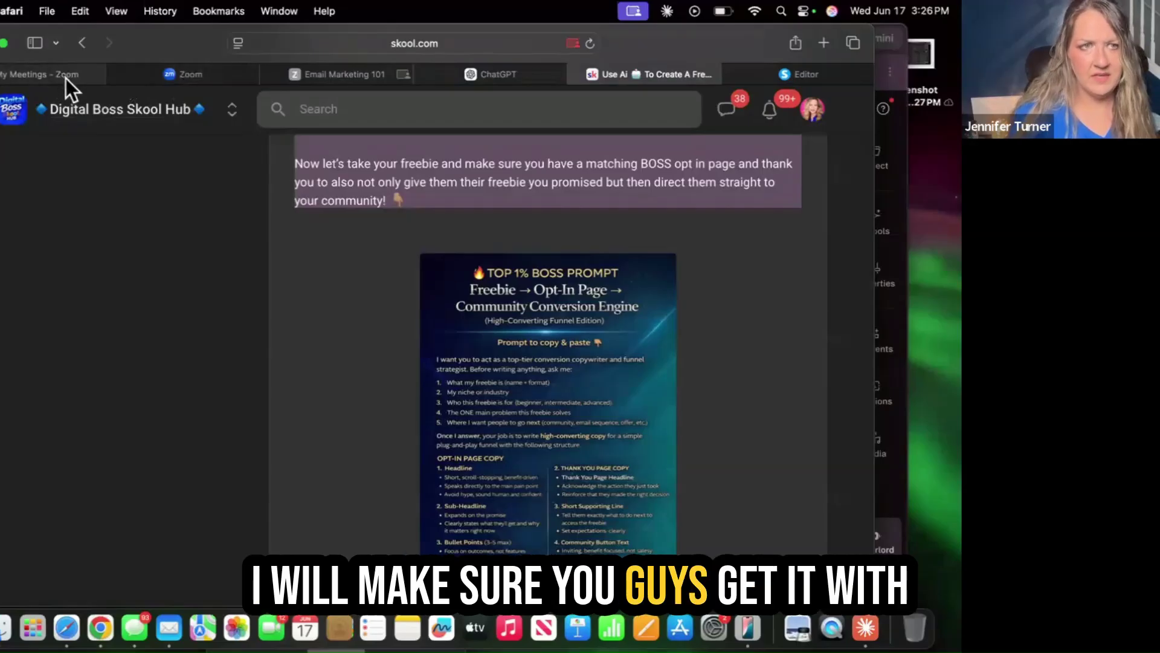
pyautogui.click(342, 74)
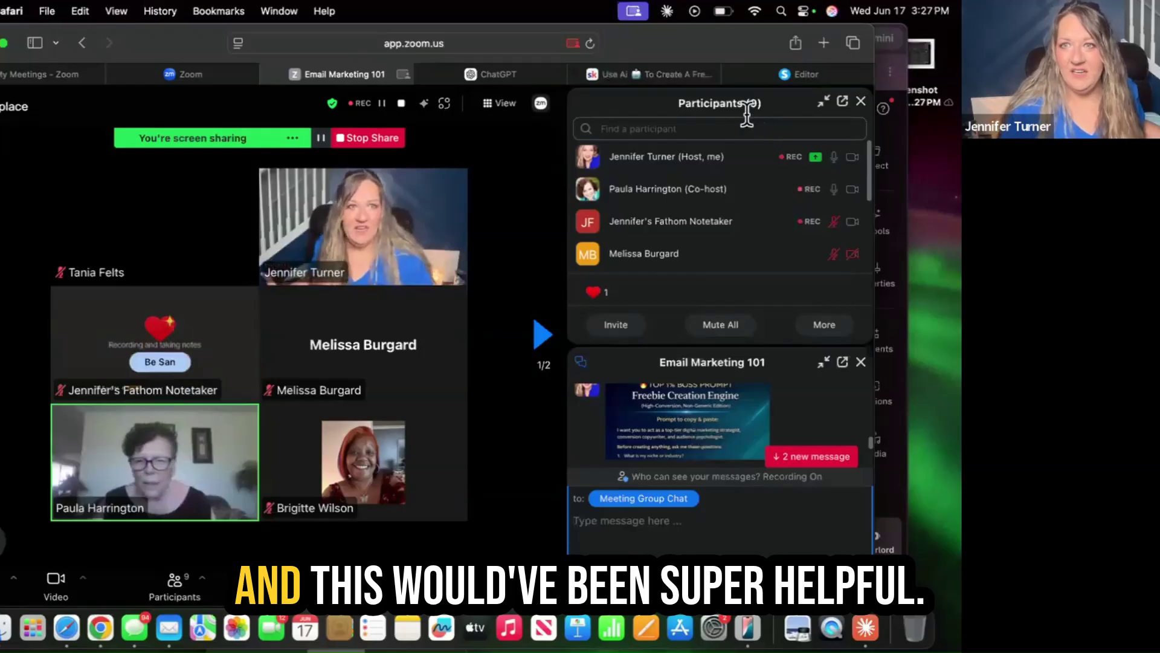
# Return to systeme.io, exit the thank-you page editor and go to the last page of the sales funnels list
pyautogui.click(797, 74)
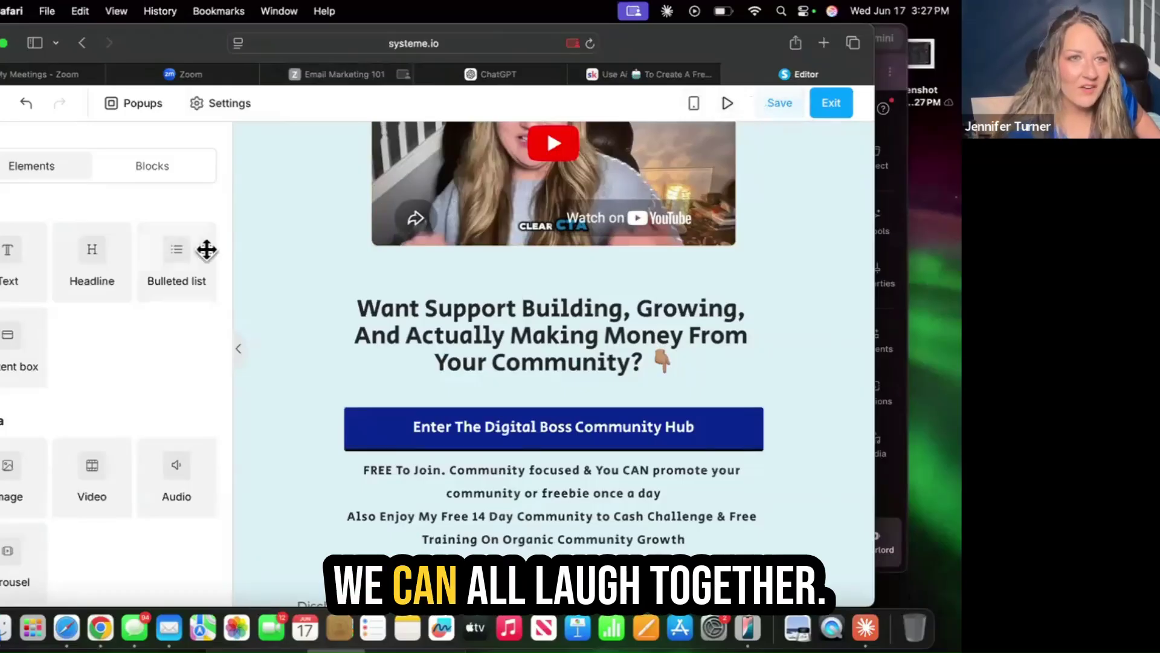
pyautogui.click(834, 104)
pyautogui.moveTo(357, 107)
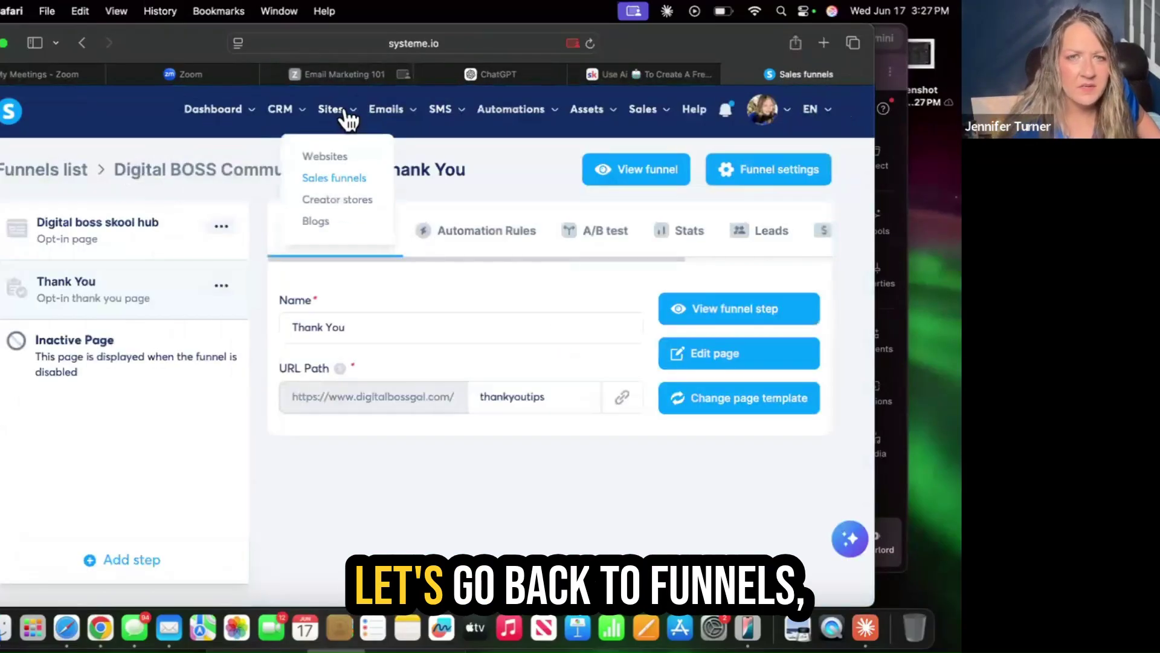
pyautogui.click(336, 176)
pyautogui.scroll(-3, 202, 366)
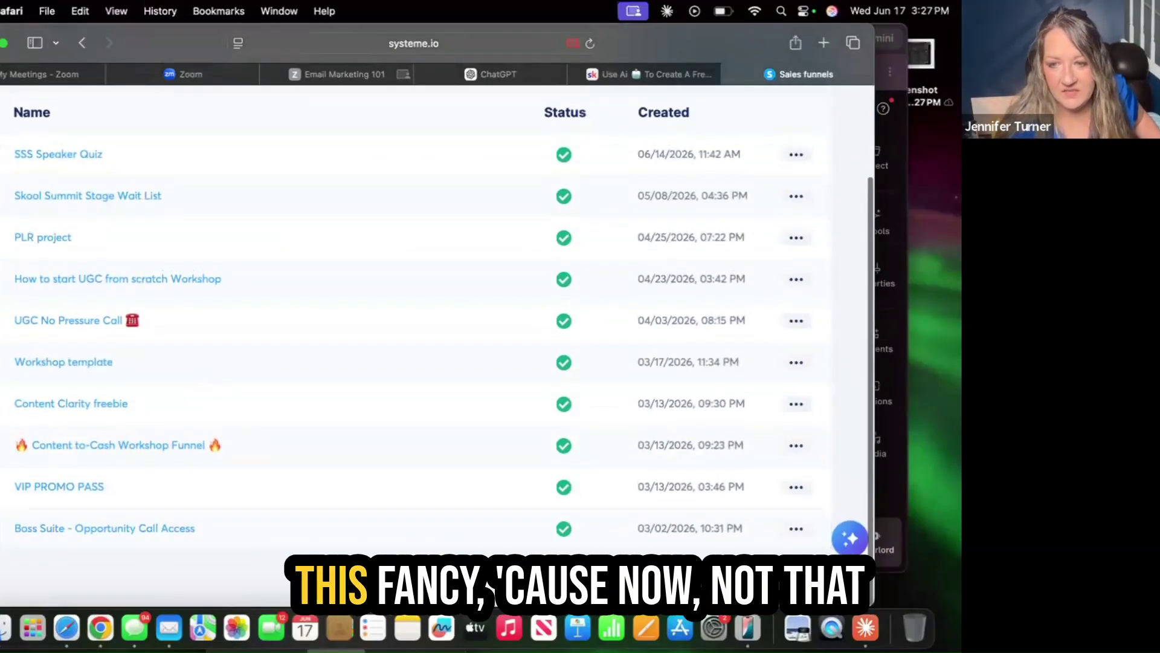
pyautogui.click(490, 584)
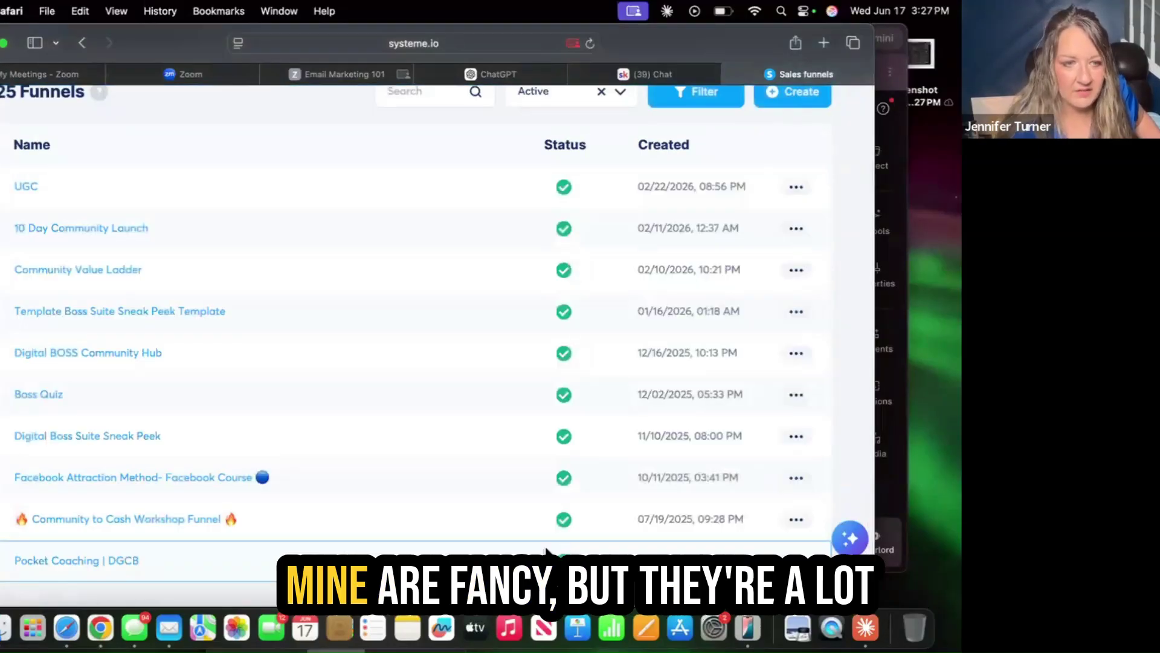
pyautogui.scroll(-2, 266, 423)
pyautogui.click(807, 565)
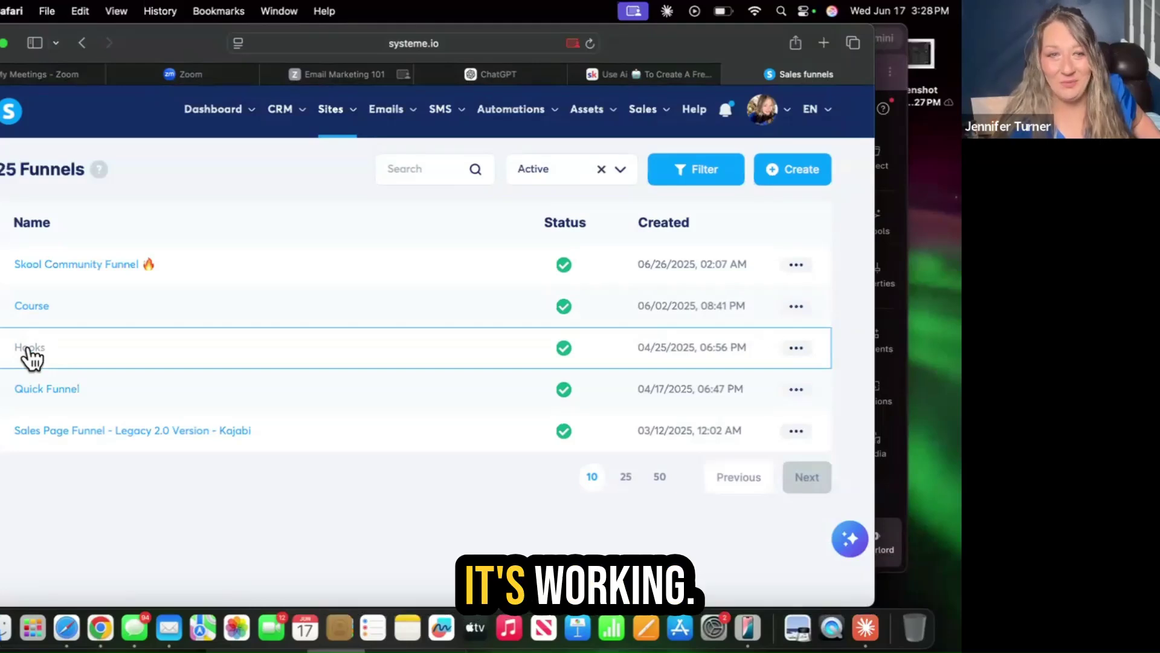
# Open the Hooks funnel, view its live 100 Proven Hooks opt-in page and return to the funnel configuration
pyautogui.click(29, 349)
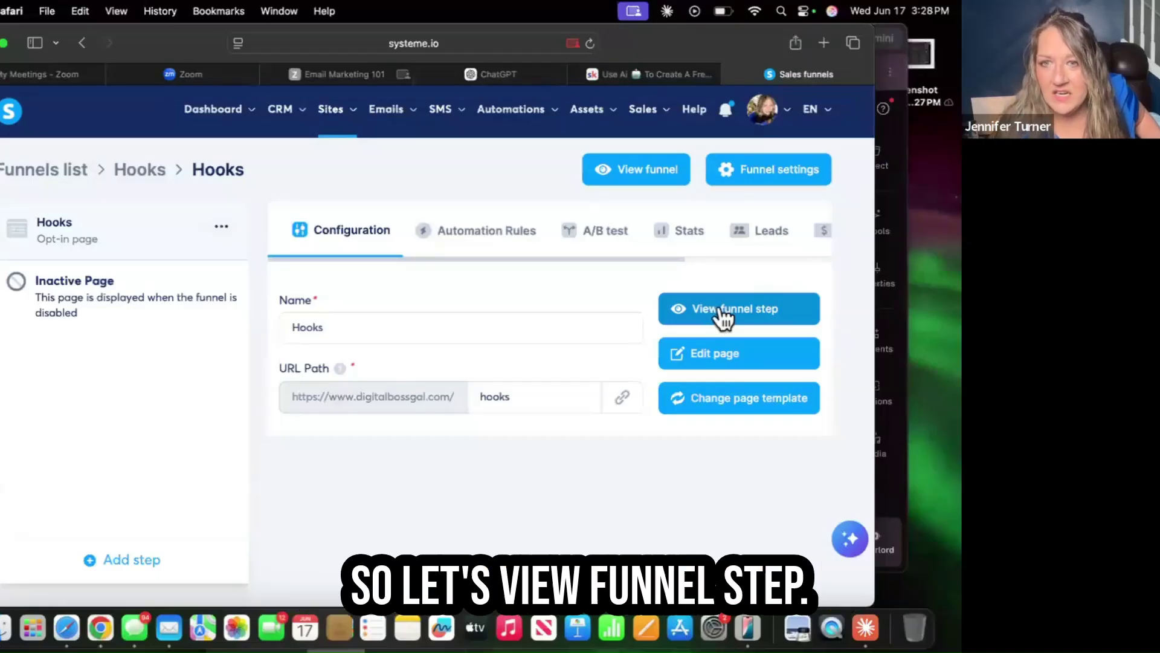
pyautogui.click(722, 311)
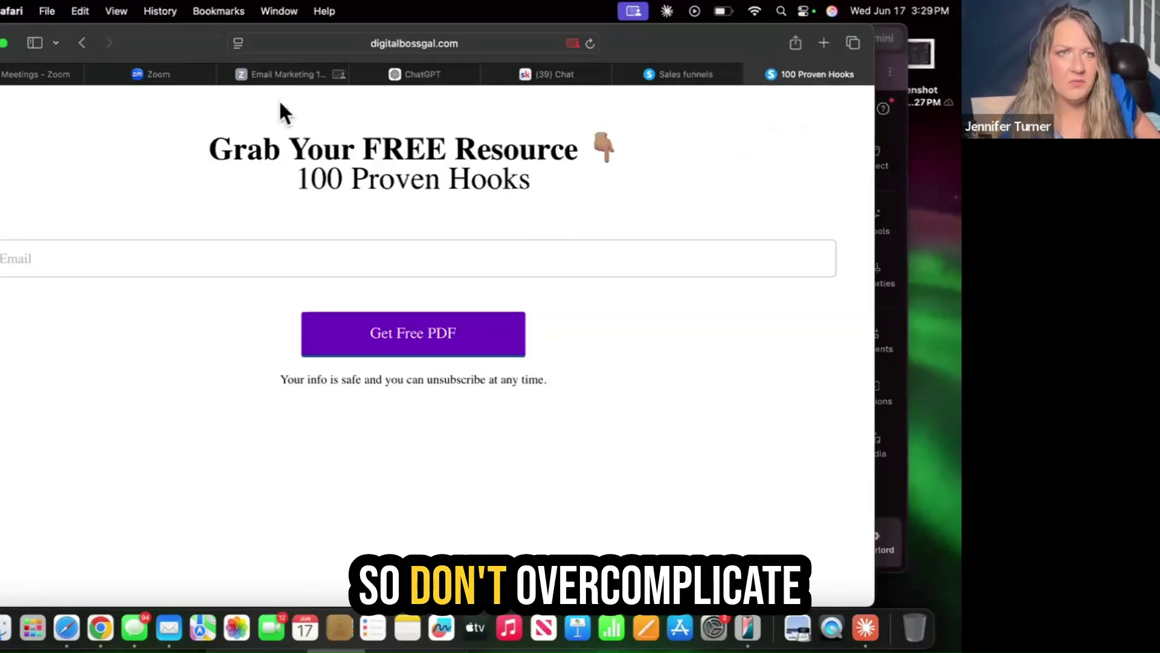
pyautogui.click(82, 43)
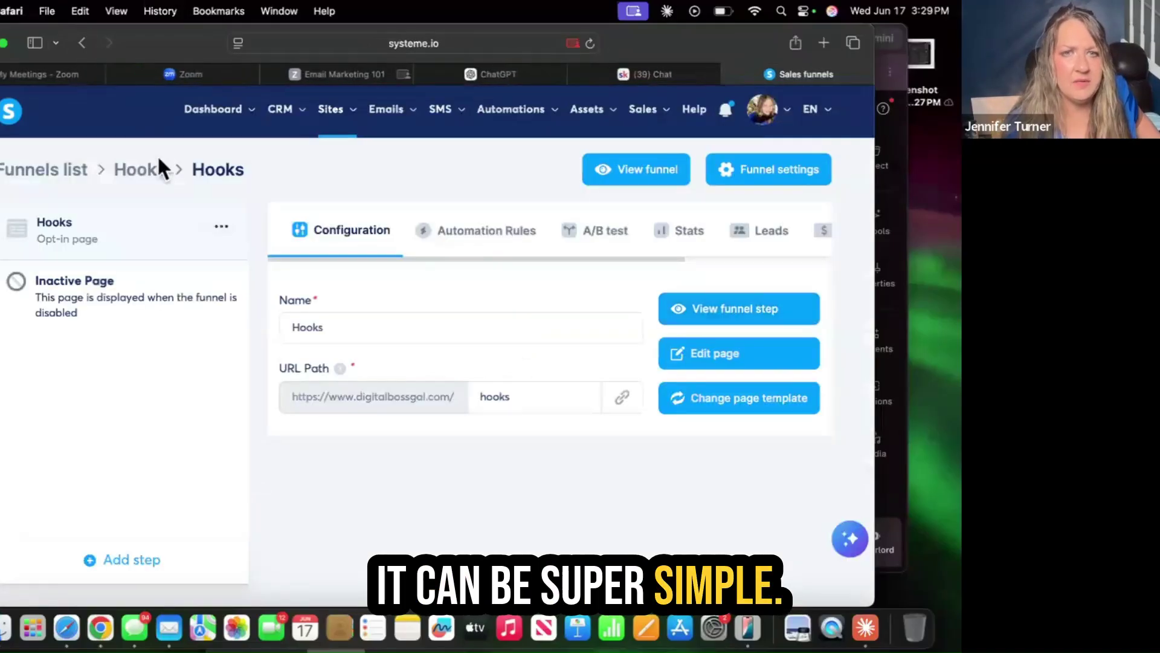
# Return to the Zoom meeting and examine the participants' unread questions and comments in the group chat
pyautogui.moveTo(233, 112)
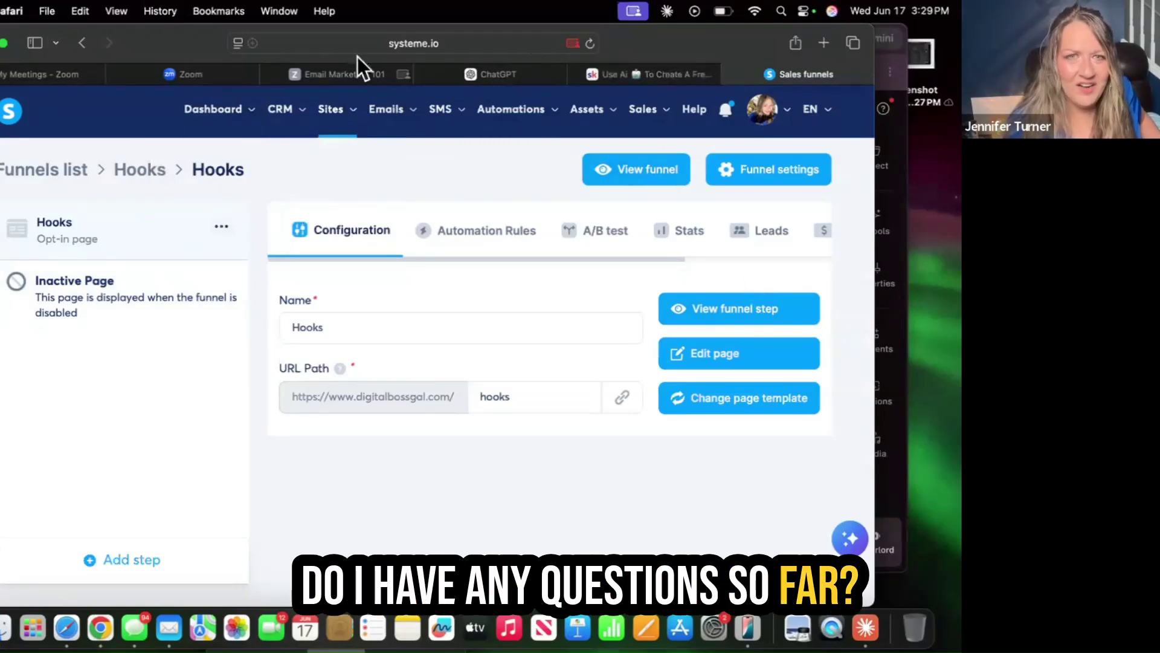
pyautogui.click(366, 75)
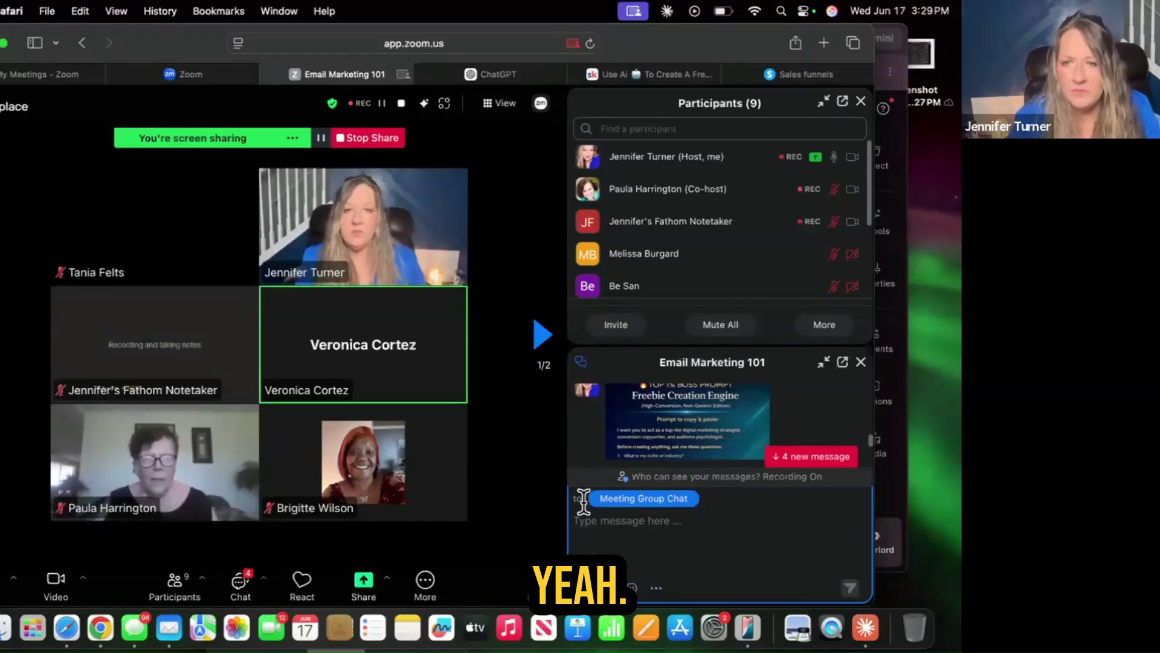
pyautogui.scroll(-3, 707, 431)
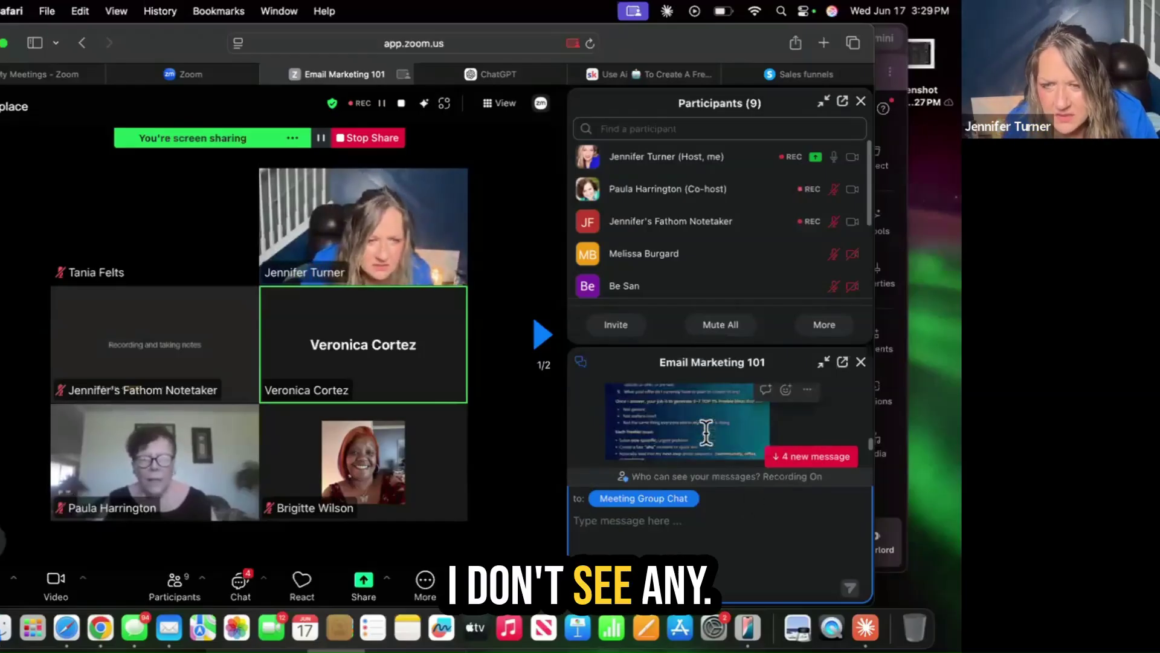
pyautogui.scroll(-8, 707, 431)
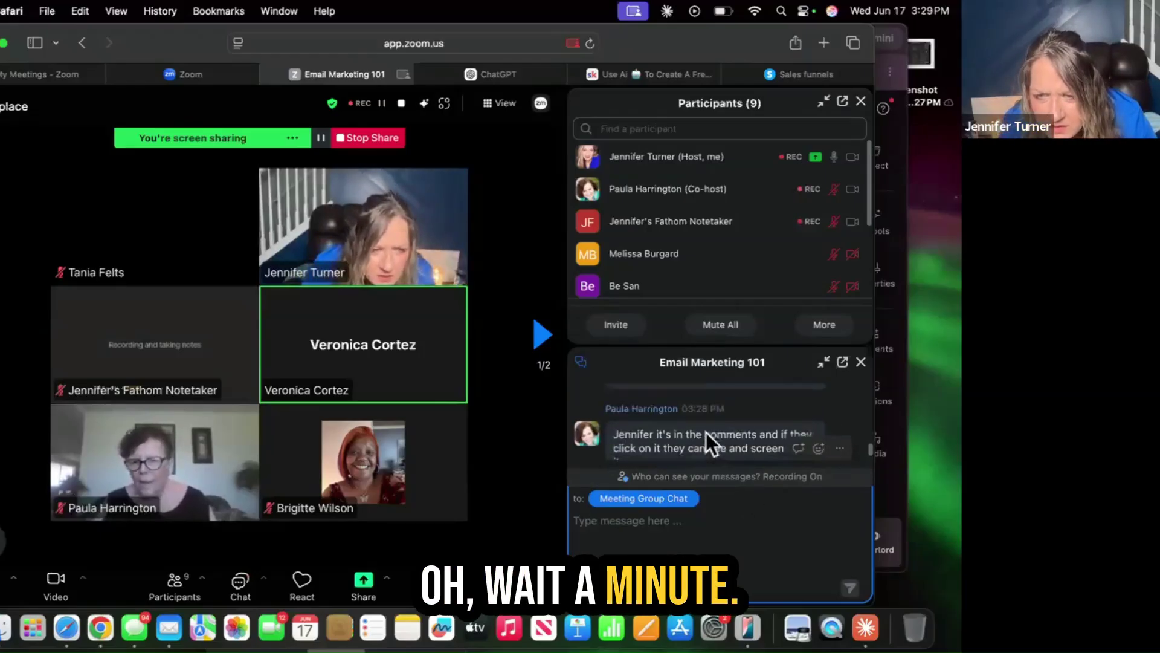
pyautogui.scroll(-1, 706, 433)
pyautogui.scroll(1, 706, 433)
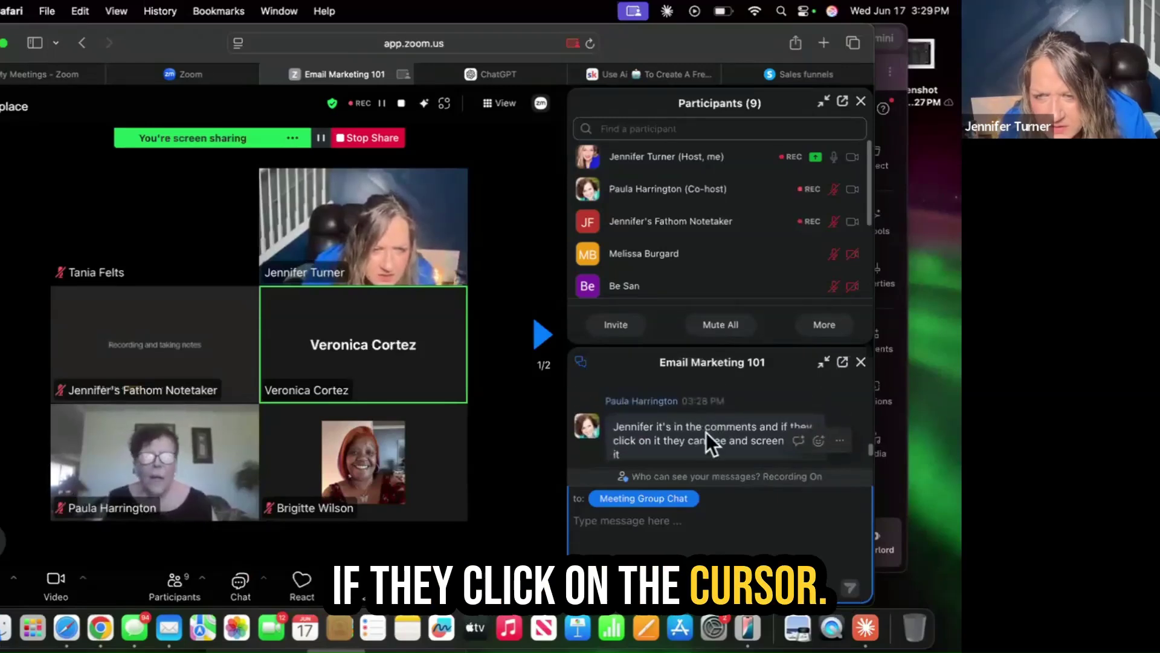
pyautogui.scroll(3, 705, 433)
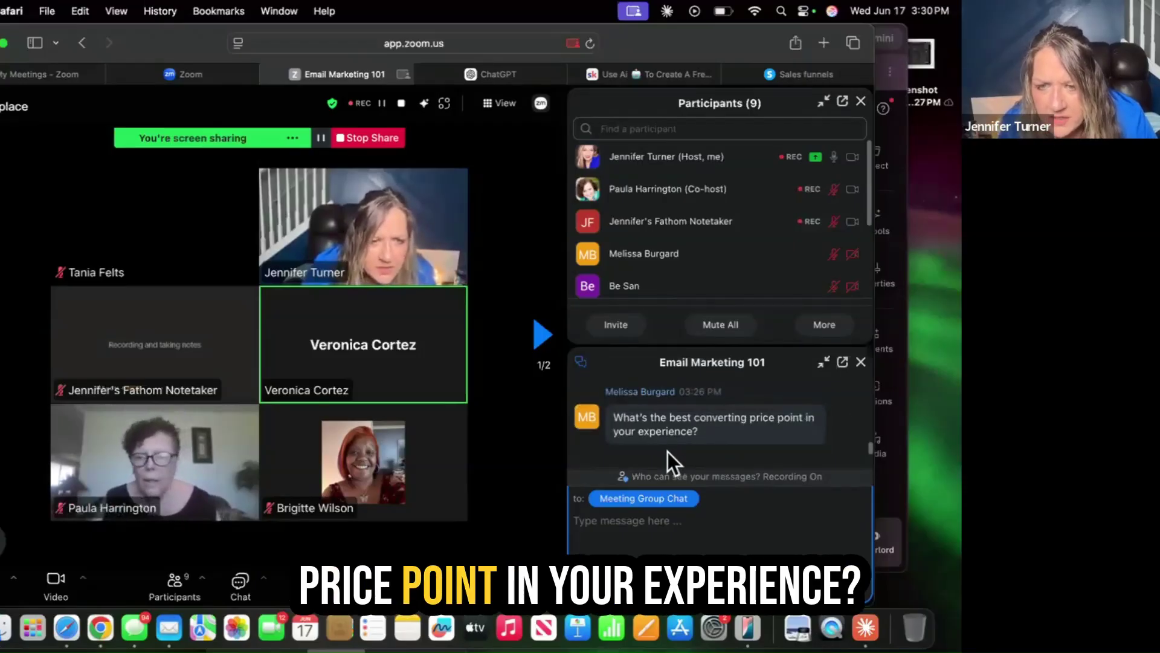
pyautogui.scroll(3, 670, 442)
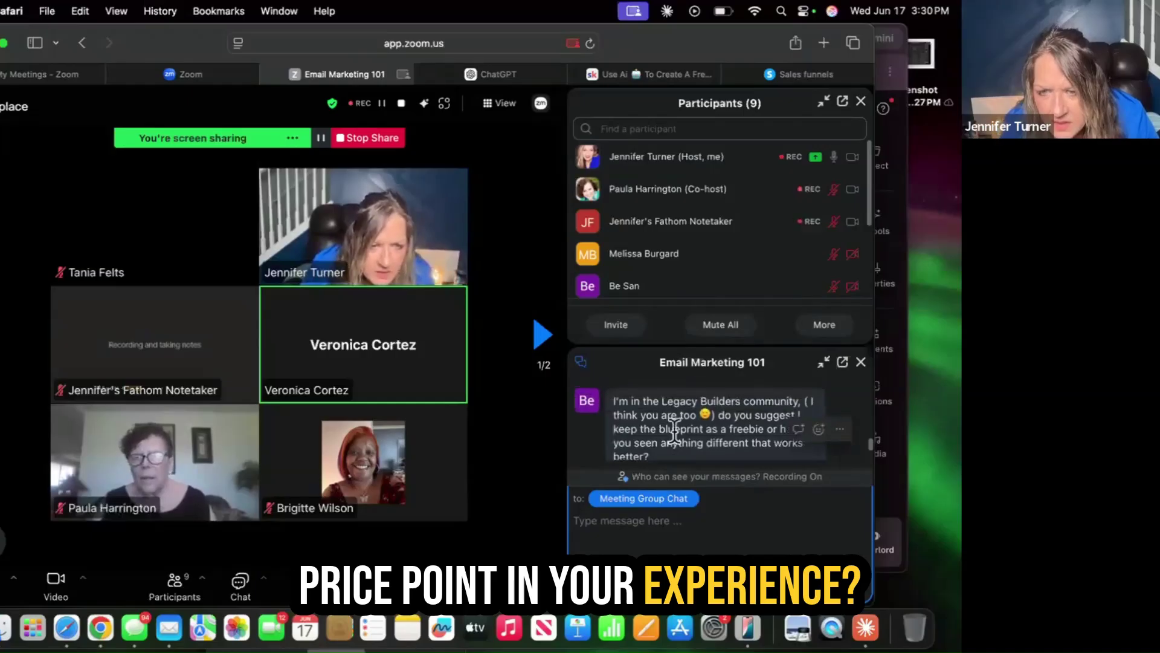
pyautogui.scroll(2, 674, 430)
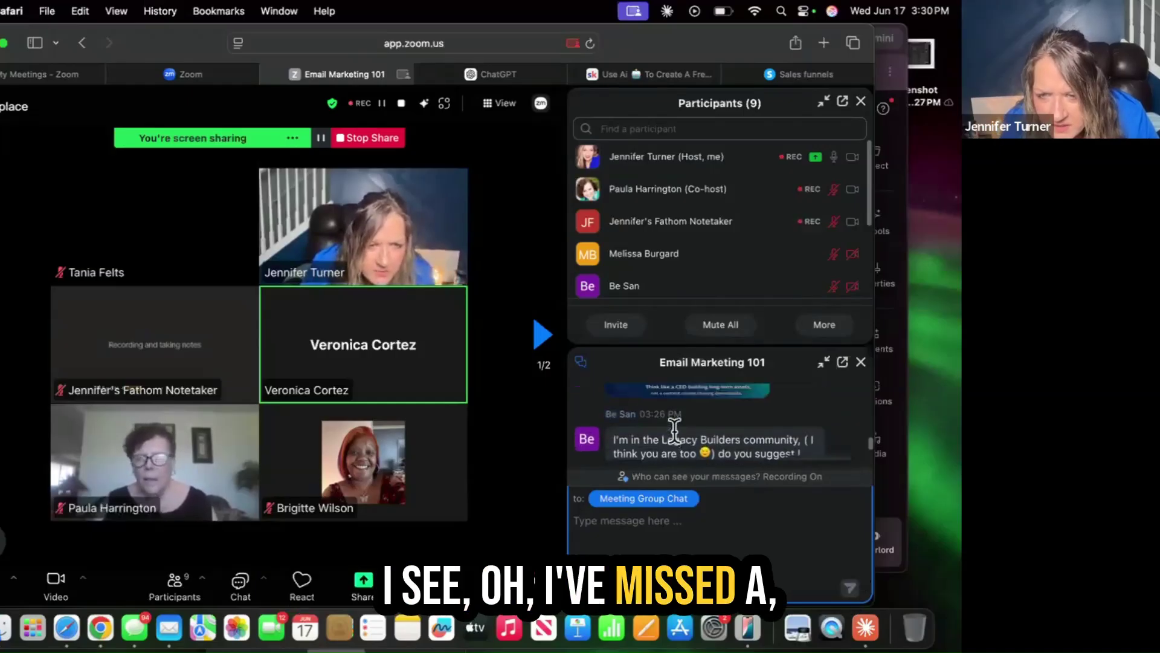
pyautogui.scroll(2, 674, 430)
pyautogui.scroll(-5, 674, 430)
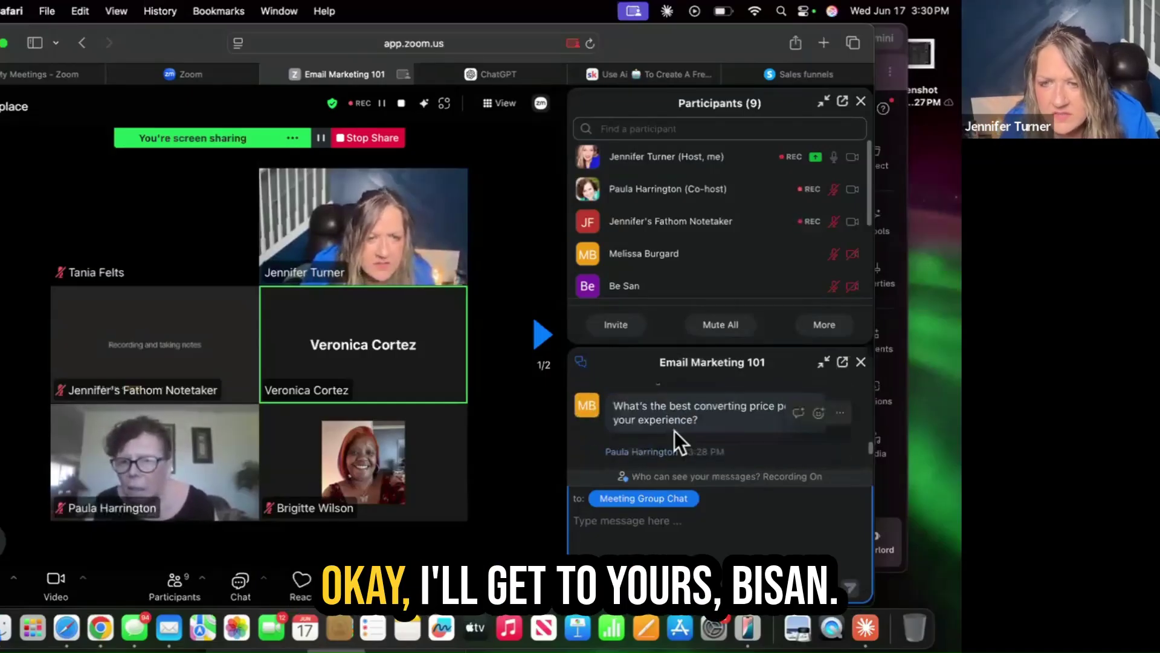
pyautogui.scroll(3, 674, 430)
pyautogui.scroll(-1, 674, 430)
pyautogui.scroll(-4, 675, 430)
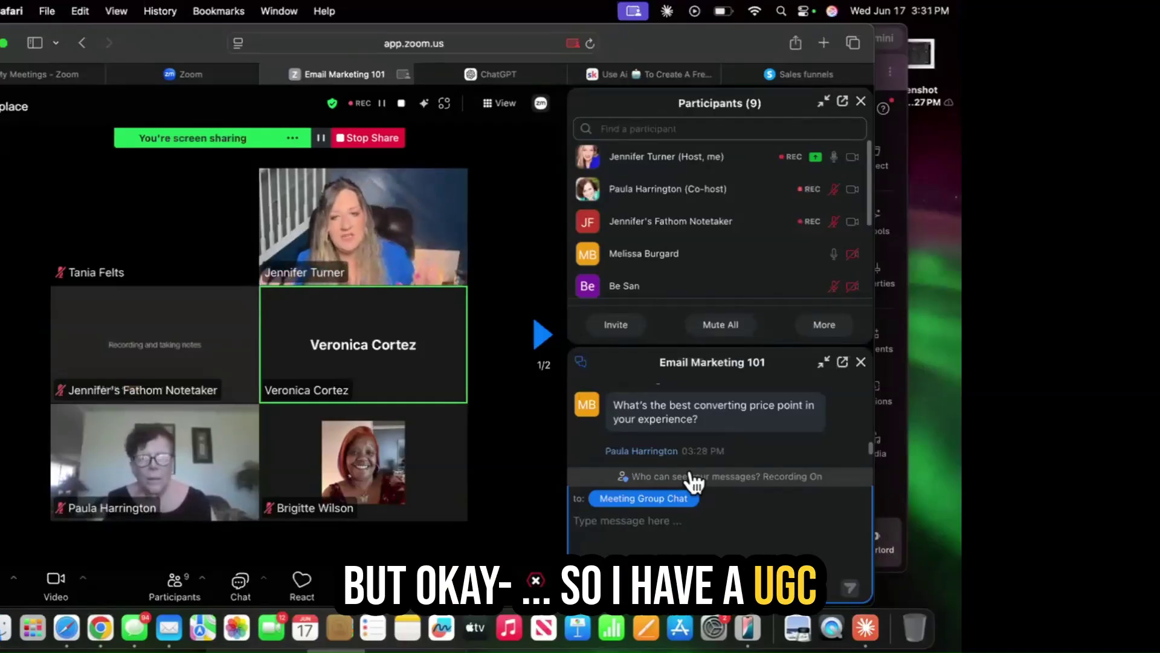
# Mute the highlighted participant without video, and read the chat question about keeping the Legacy Builders blueprint as a freebie
pyautogui.moveTo(414, 350)
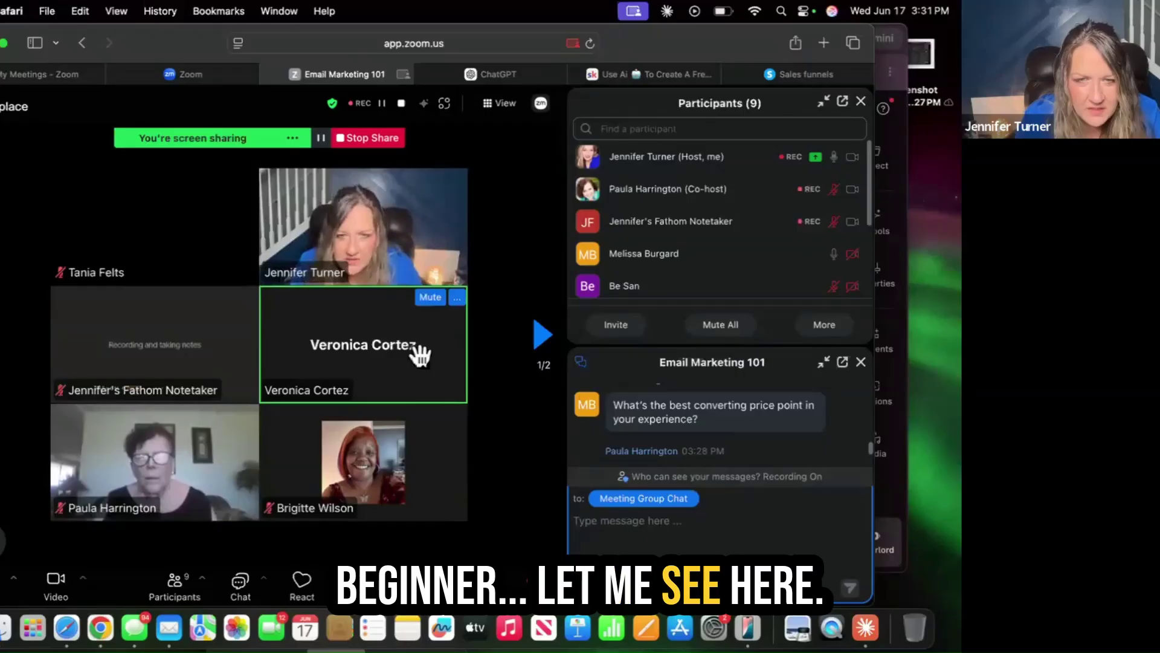
pyautogui.click(431, 300)
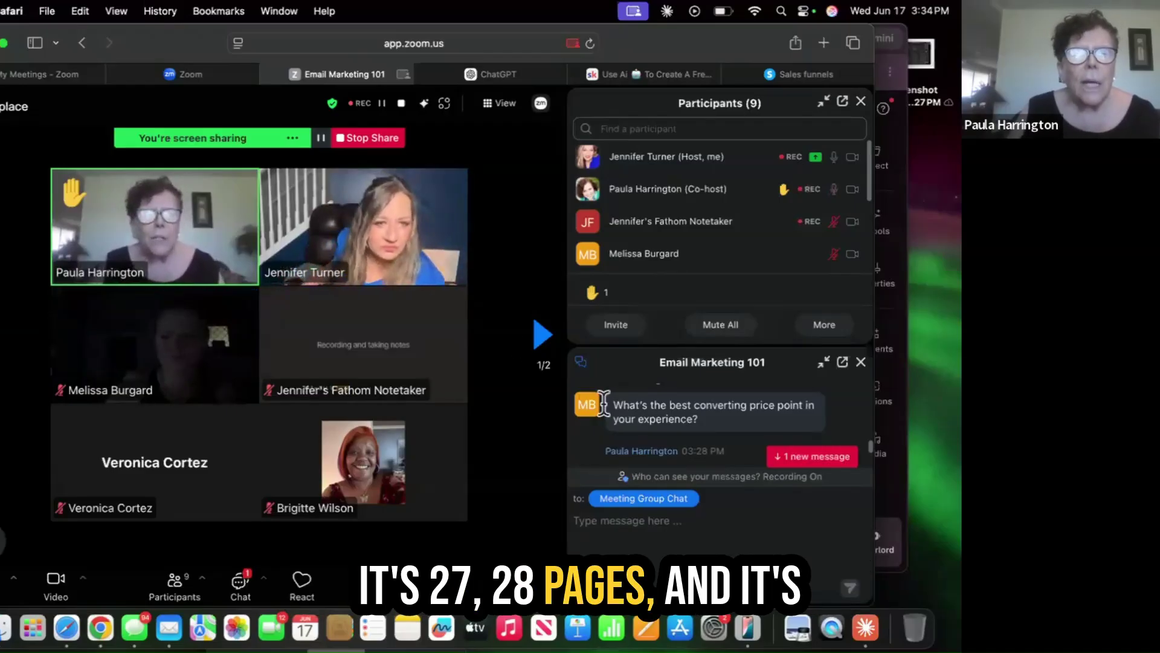
pyautogui.scroll(-3, 647, 415)
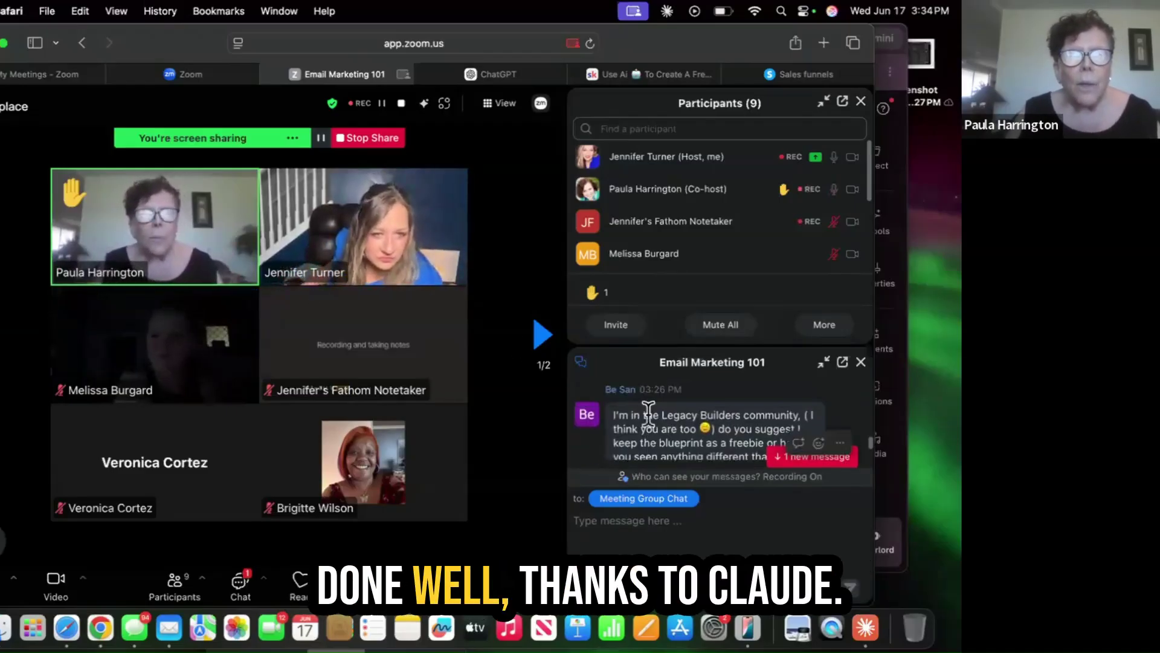
pyautogui.scroll(-1, 648, 415)
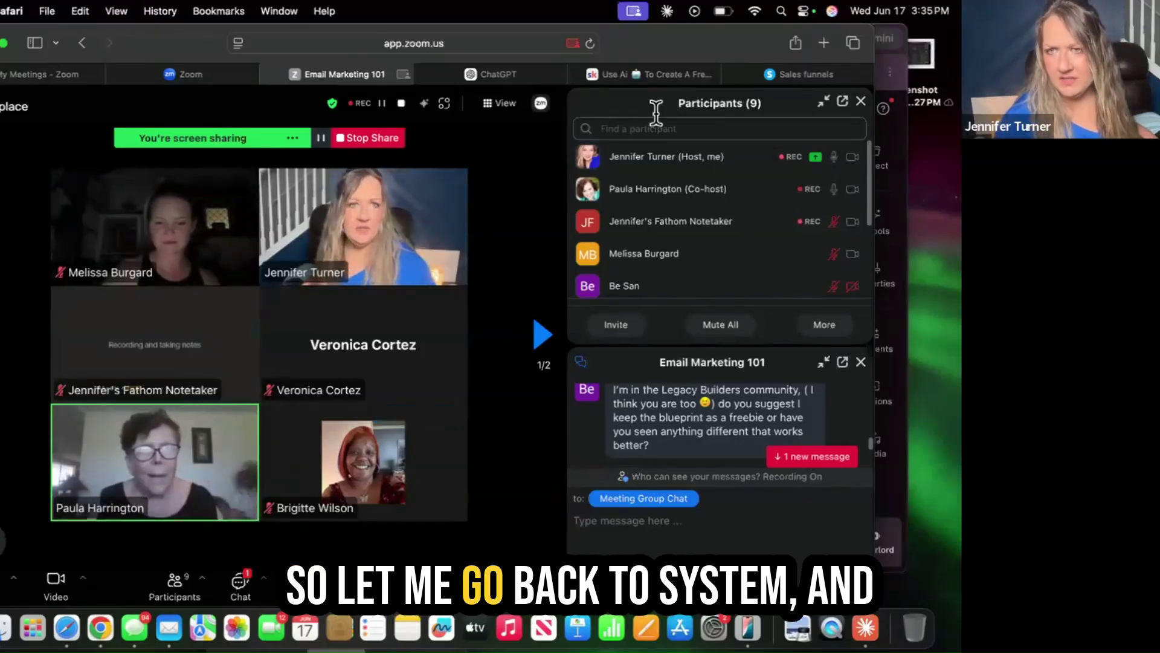
# Return to systeme.io, open the Digital BOSS Community Hub funnel from the sales funnels list and view its live Thank You page
pyautogui.click(804, 72)
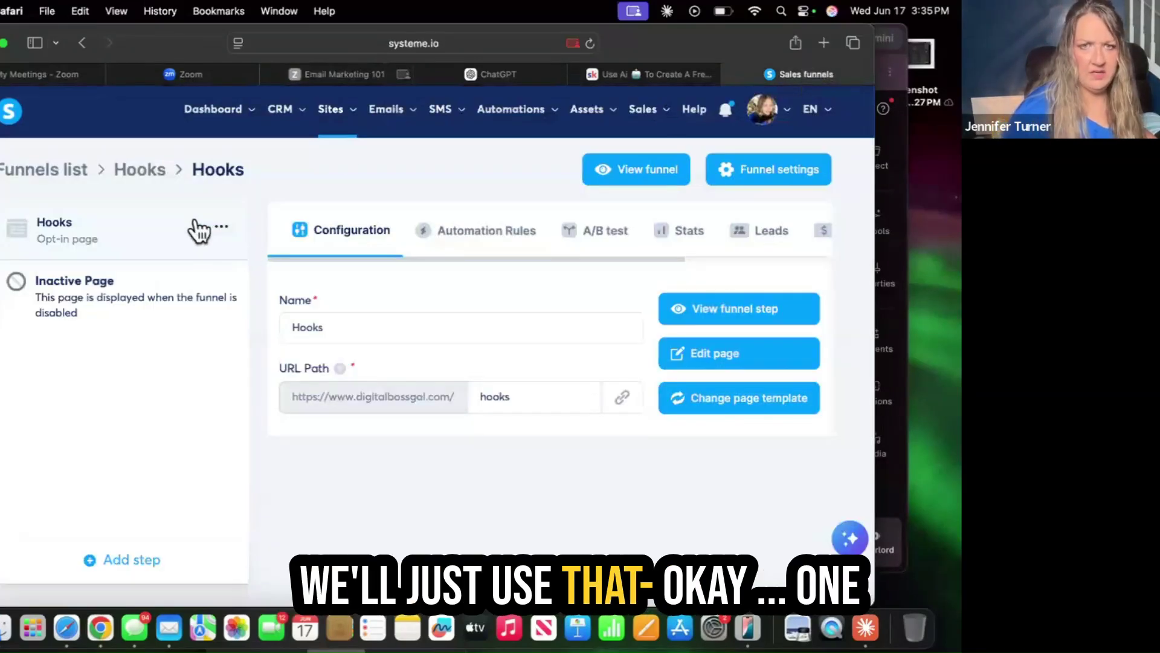
pyautogui.moveTo(332, 112)
pyautogui.click(334, 179)
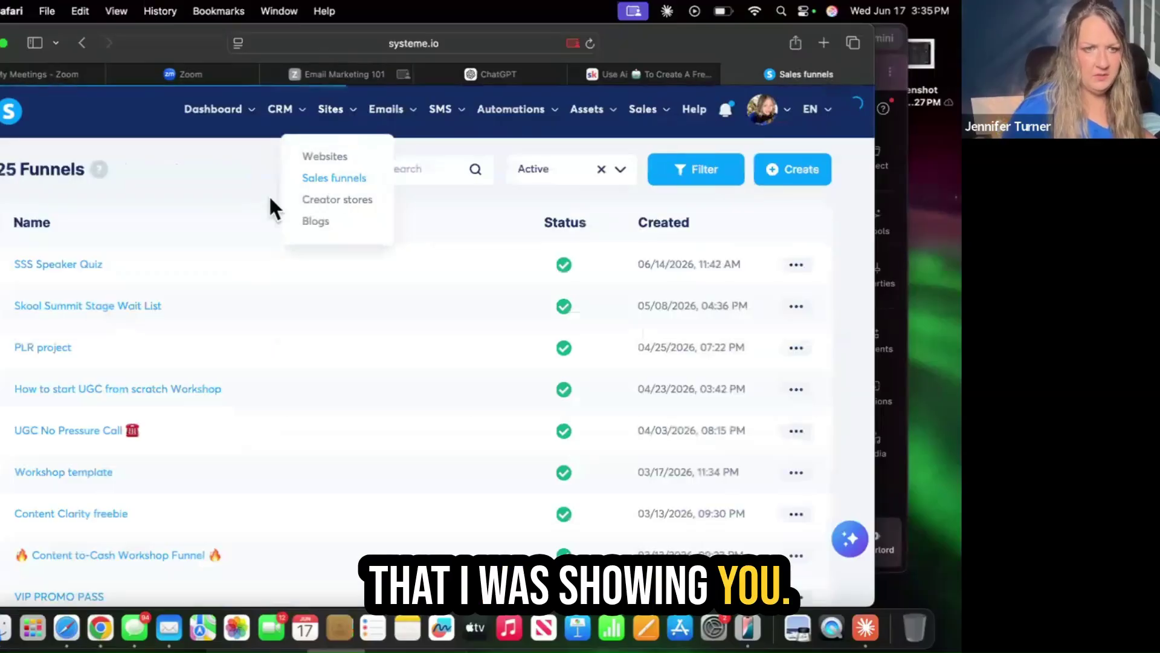
pyautogui.scroll(-3, 176, 365)
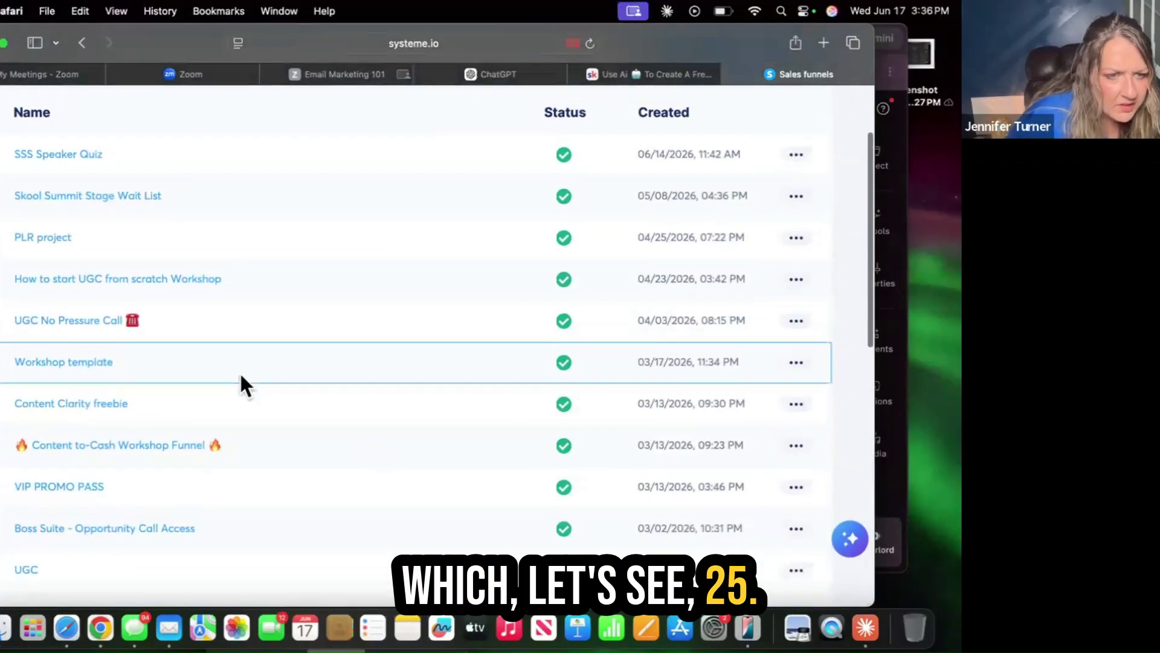
pyautogui.scroll(-3, 193, 399)
pyautogui.scroll(-2, 151, 430)
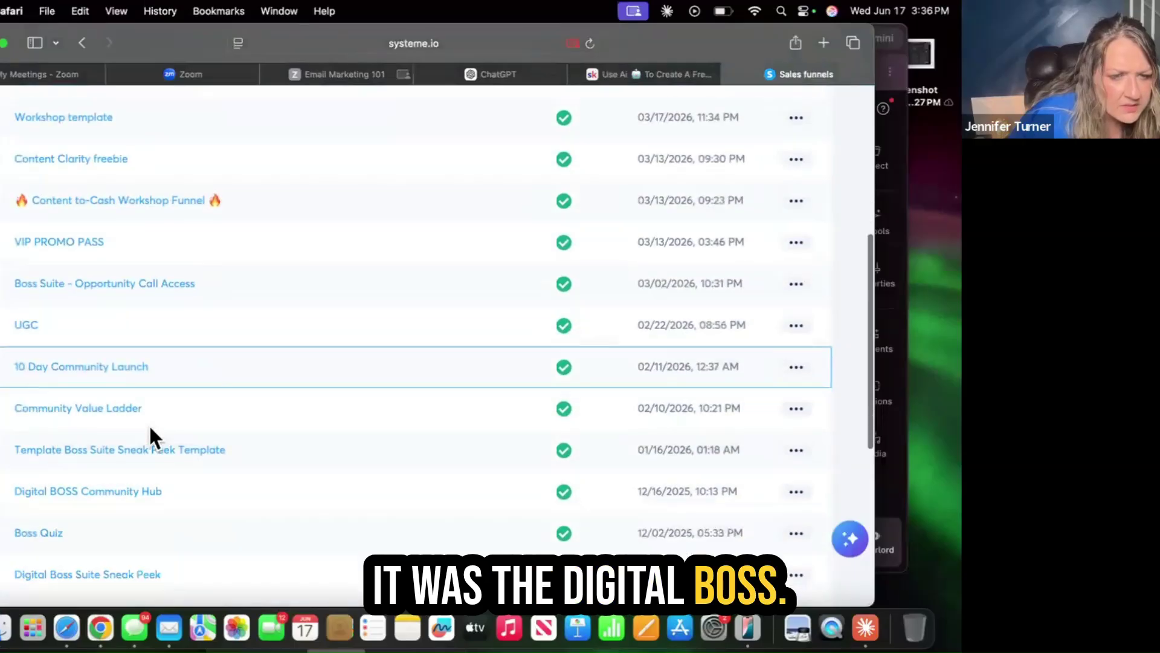
pyautogui.click(121, 488)
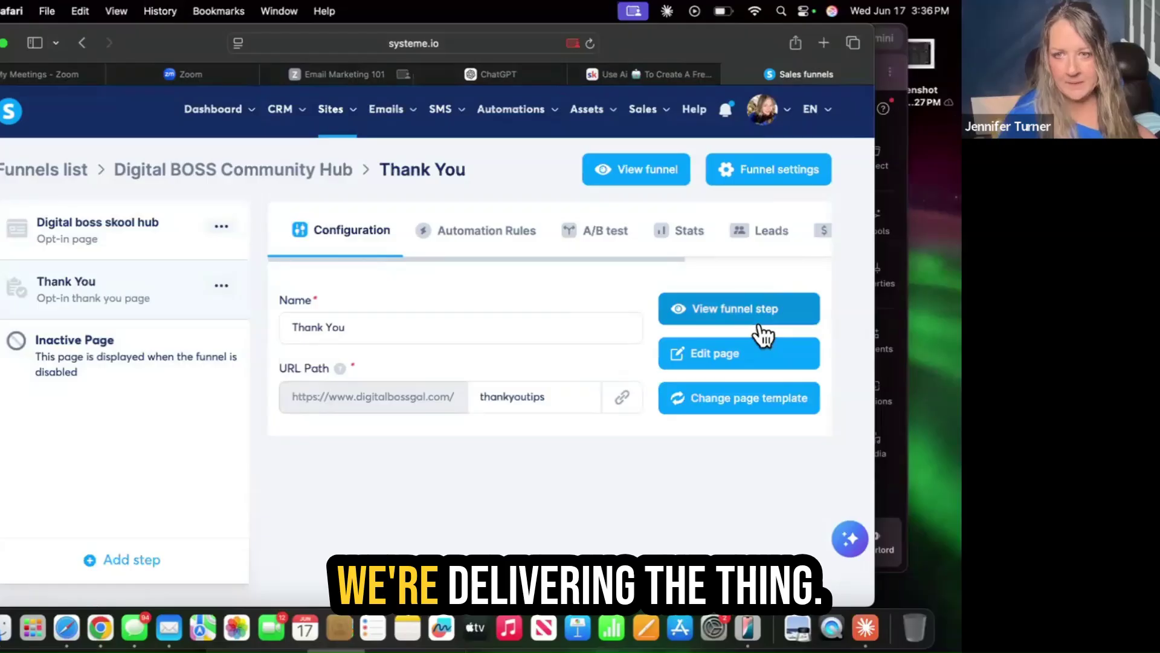
pyautogui.click(755, 322)
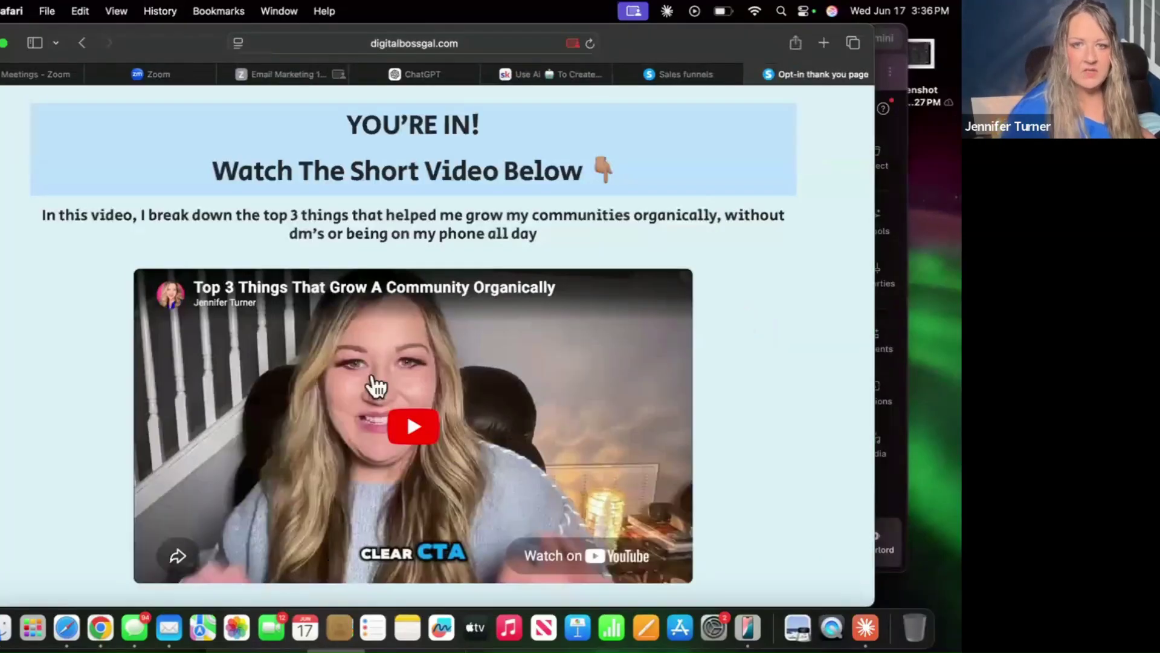
# Examine the embedded video and the community hub invitation below it on the live Thank You page
pyautogui.scroll(-3, 565, 385)
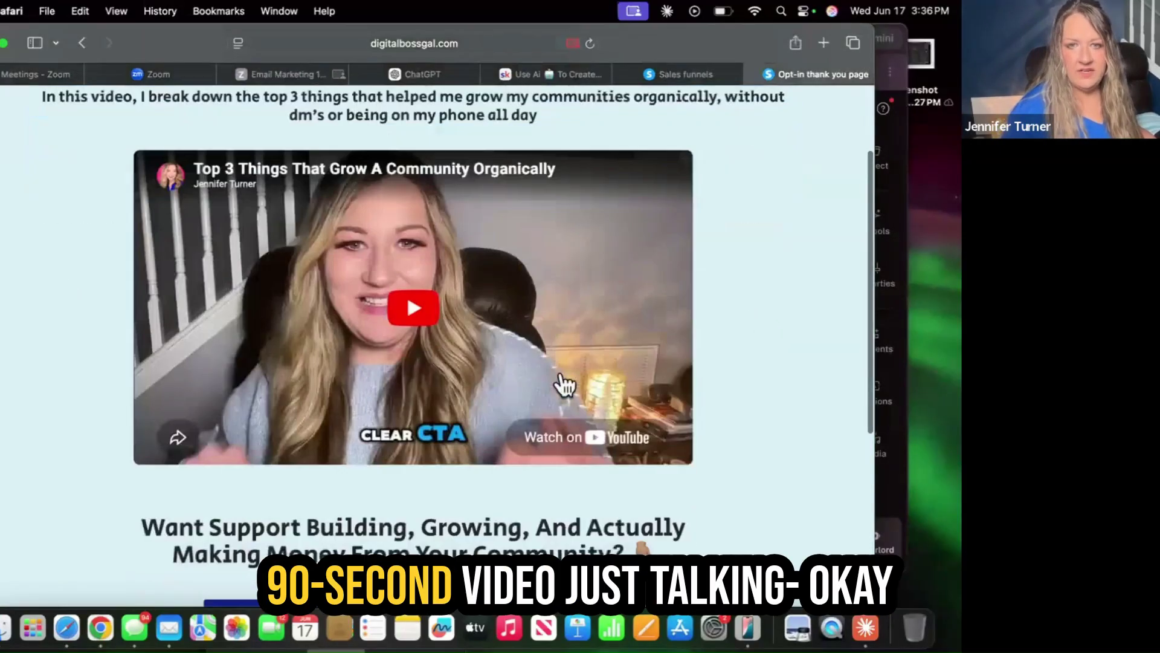
pyautogui.scroll(1, 565, 385)
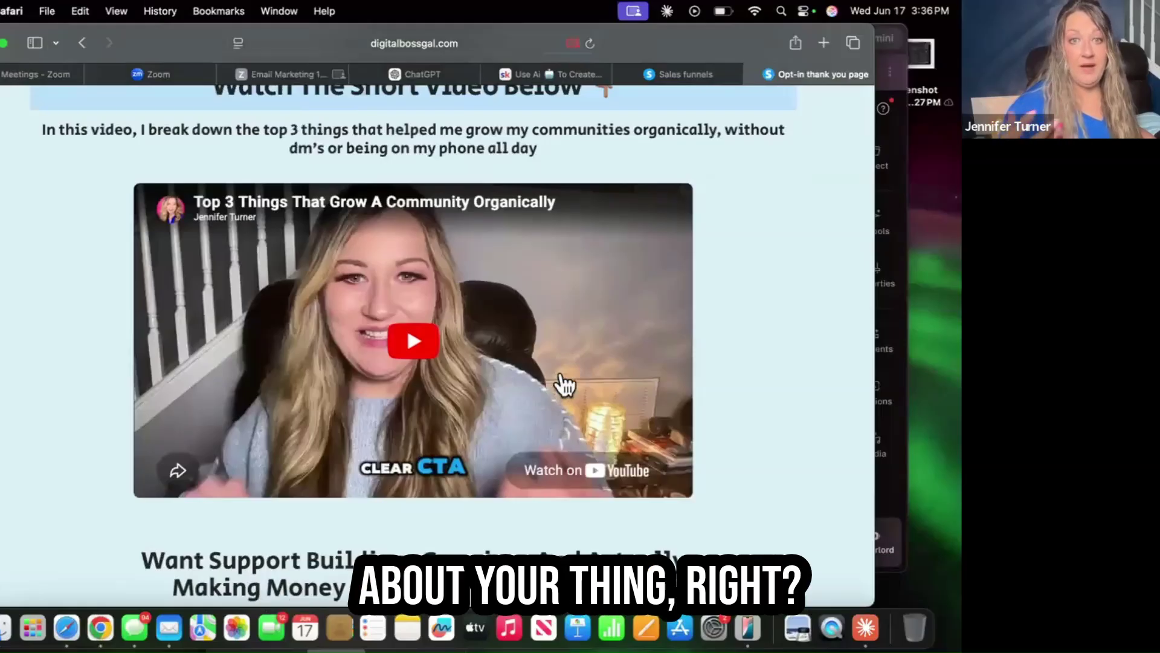
pyautogui.scroll(-6, 563, 385)
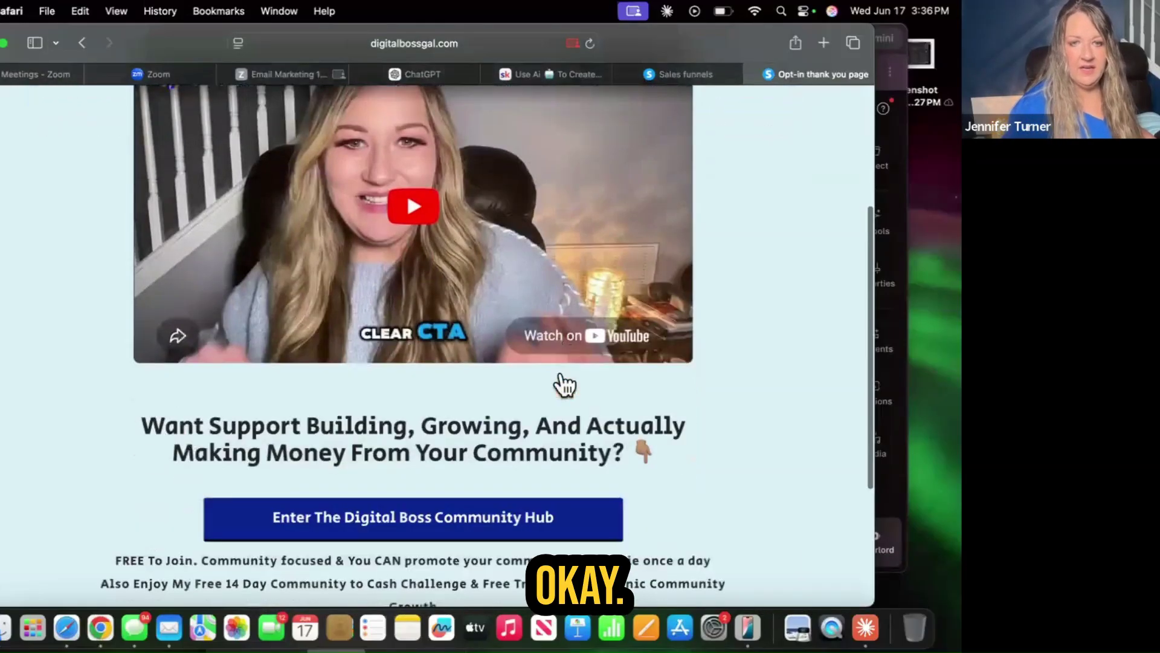
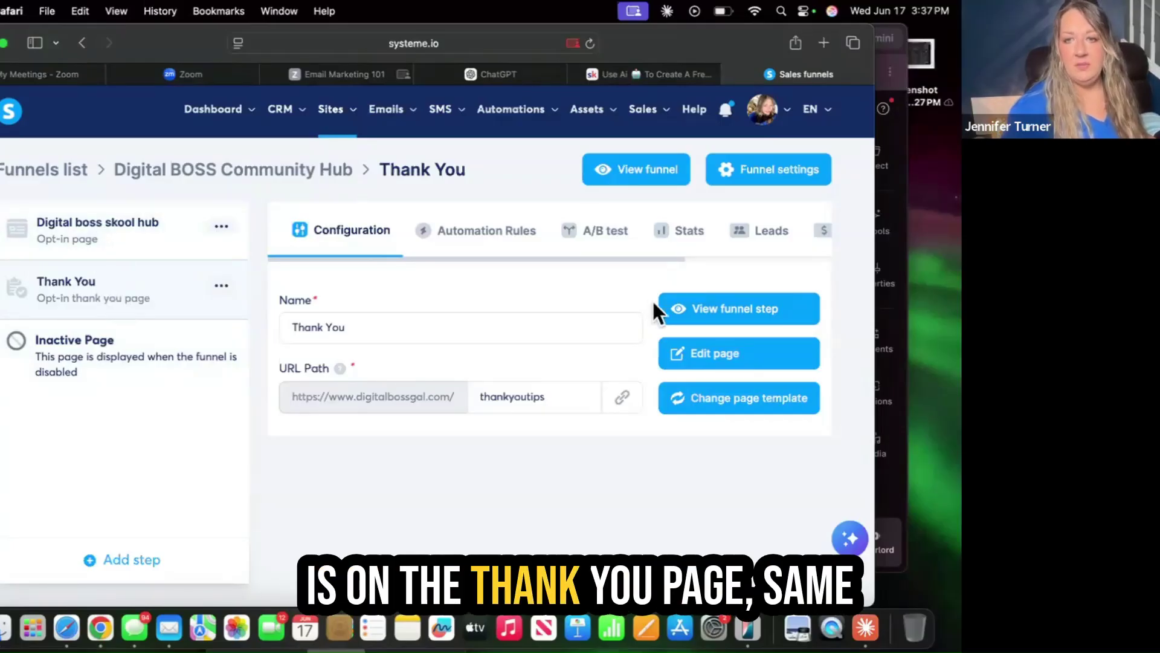
# Reopen the live Thank You page from its funnel step, review the video and community invitation, and return to the step's configuration
pyautogui.click(722, 321)
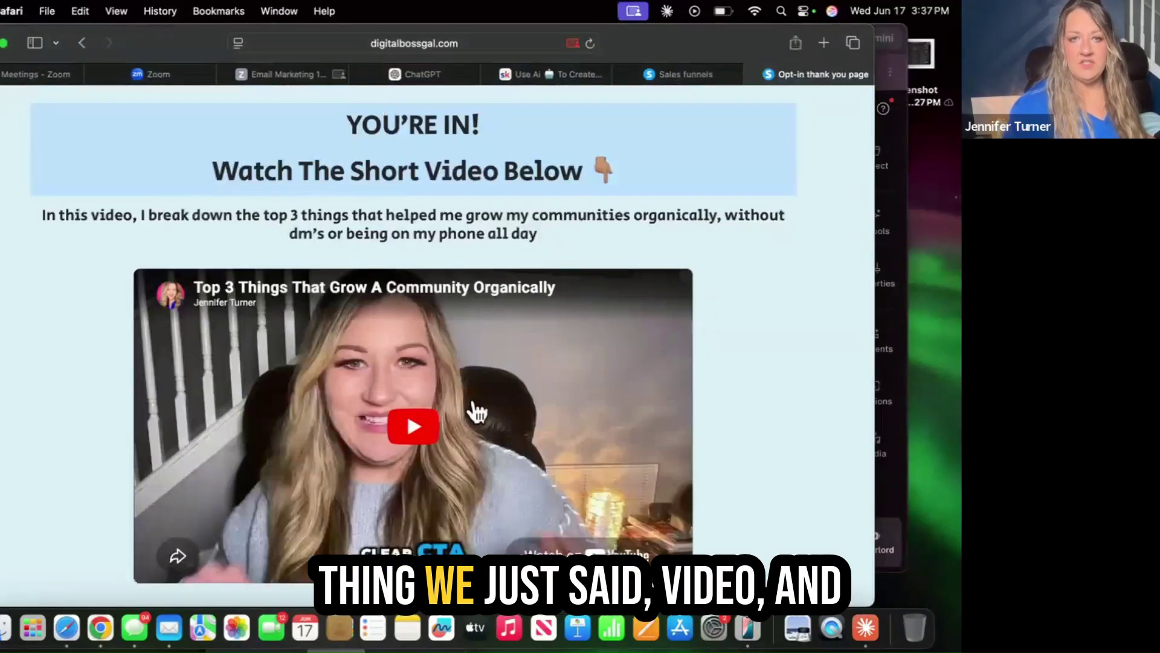
pyautogui.scroll(-5, 473, 408)
pyautogui.scroll(-1, 388, 503)
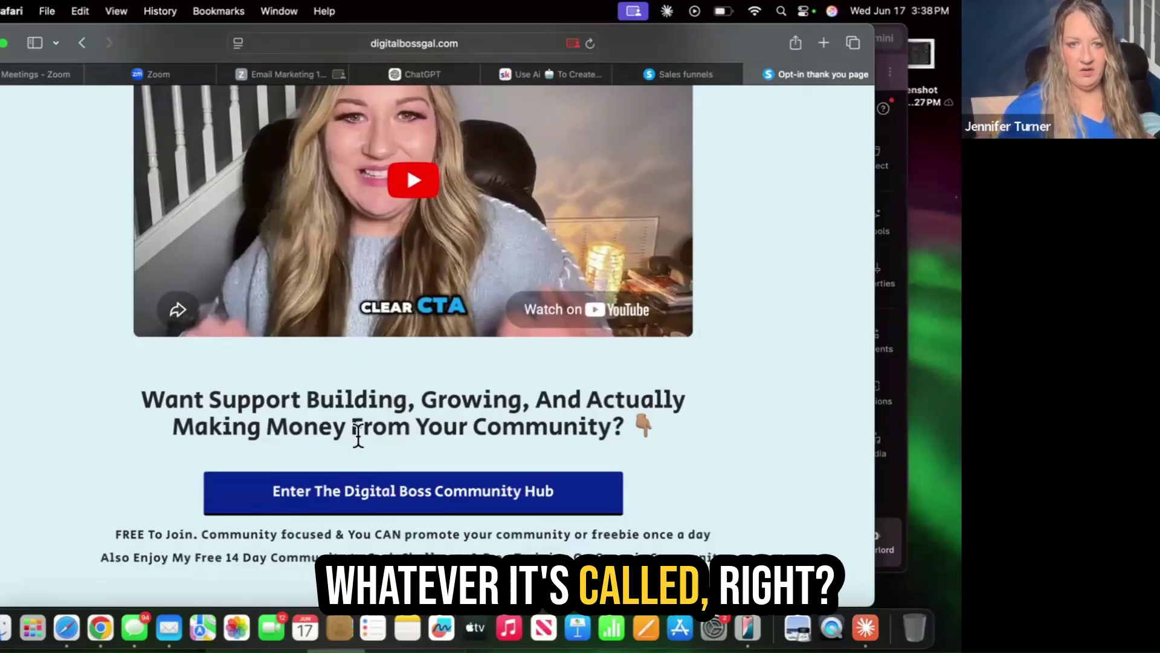
pyautogui.scroll(3, 396, 440)
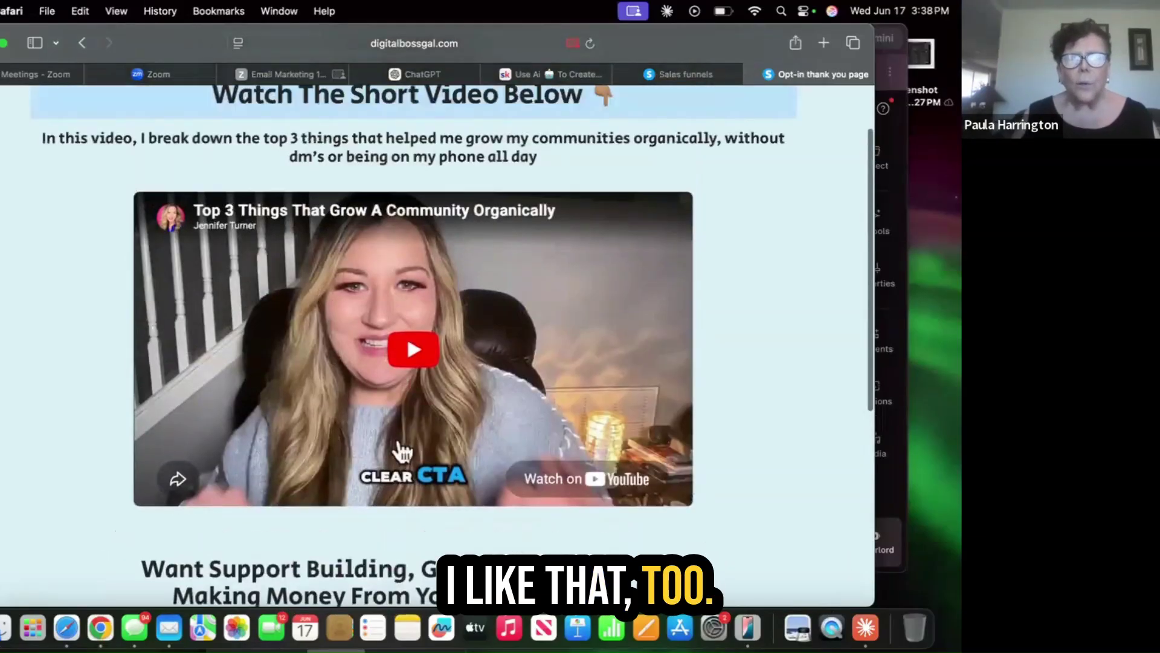
pyautogui.scroll(1, 401, 452)
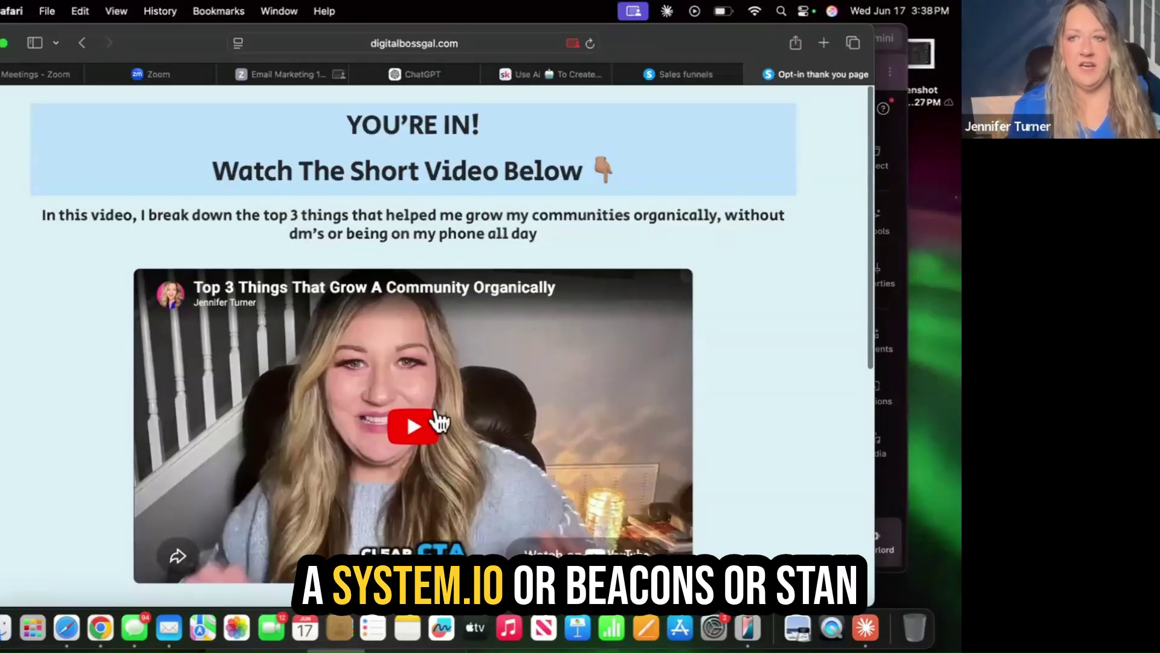
pyautogui.scroll(-1, 326, 359)
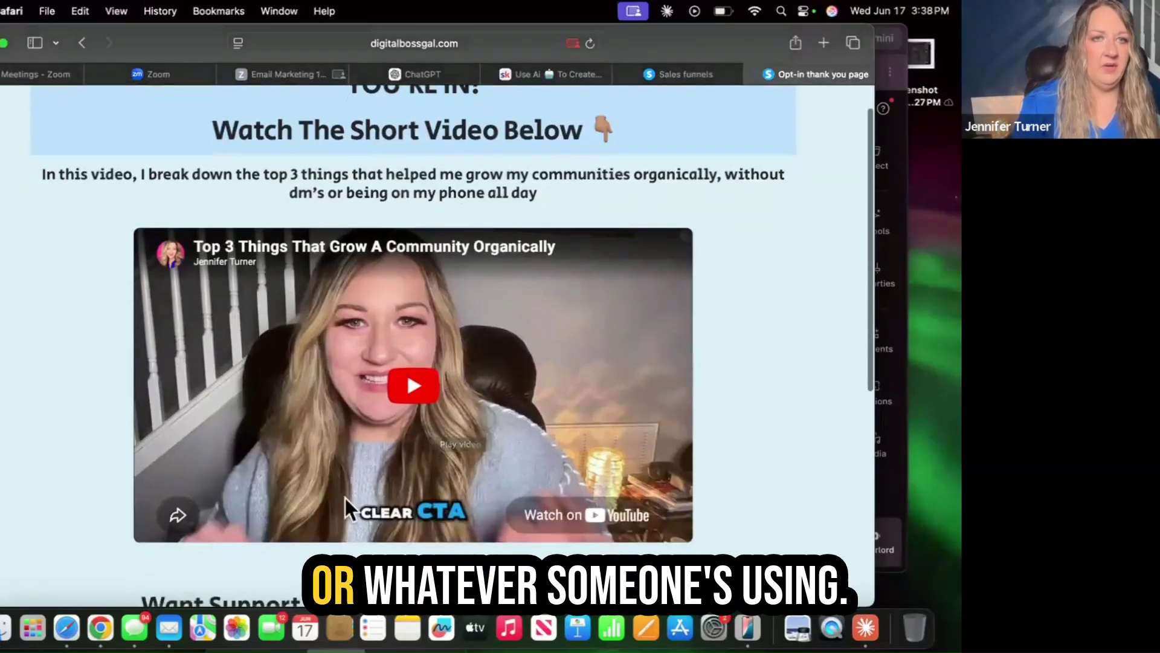
pyautogui.scroll(2, 348, 506)
pyautogui.click(84, 42)
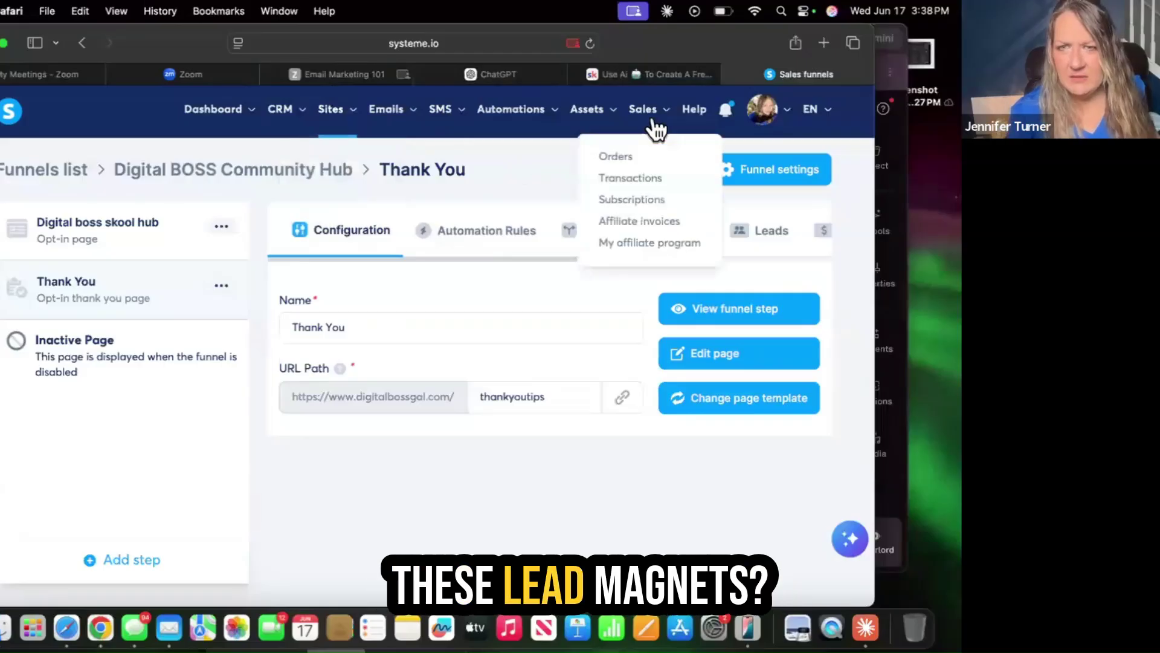
# Switch to the Zoom meeting and reread the group chat question about keeping the Legacy Builders blueprint as a freebie
pyautogui.click(629, 73)
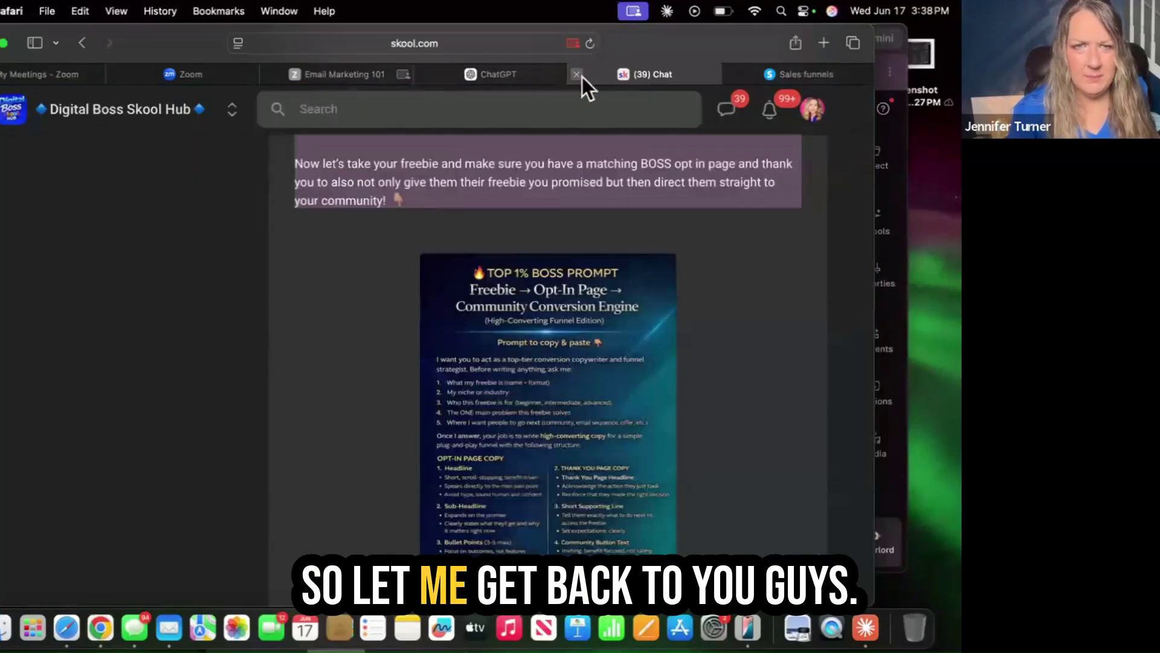
pyautogui.click(375, 72)
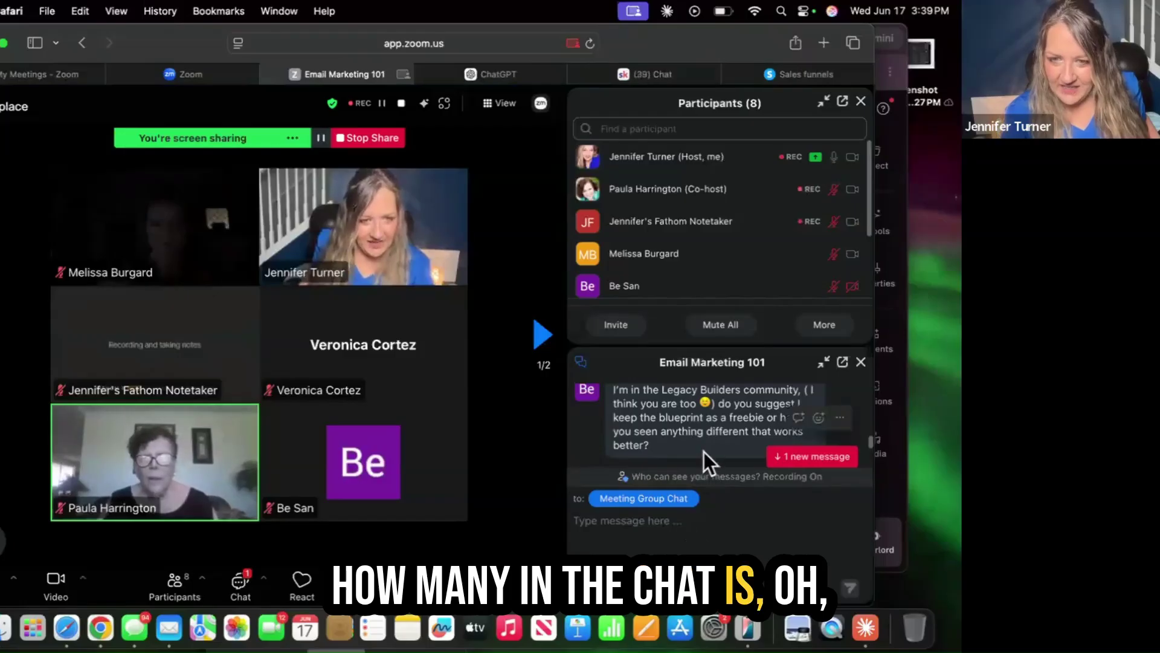
pyautogui.scroll(-3, 704, 453)
pyautogui.scroll(3, 704, 453)
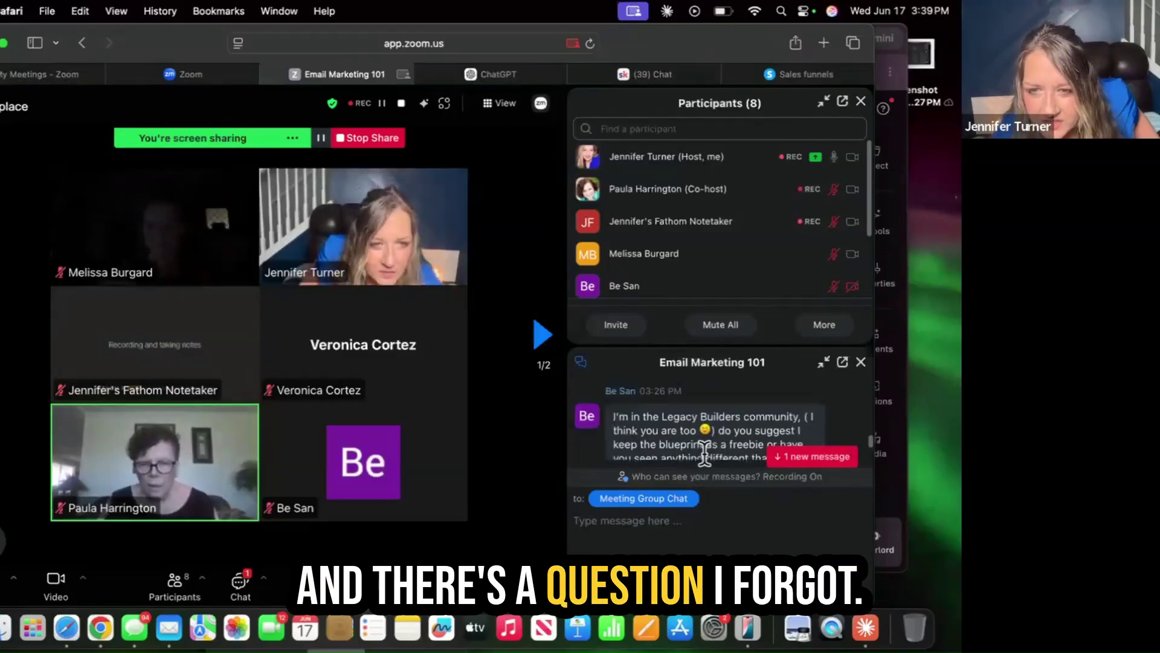
pyautogui.scroll(-2, 704, 453)
pyautogui.scroll(2, 704, 453)
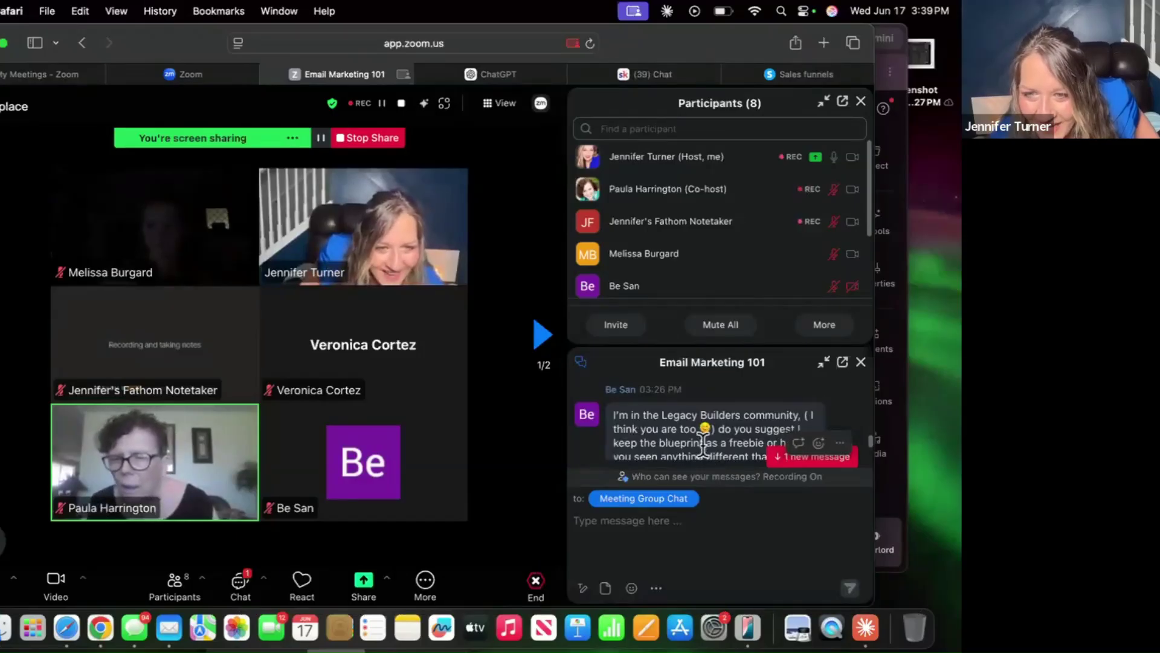
pyautogui.scroll(-3, 702, 447)
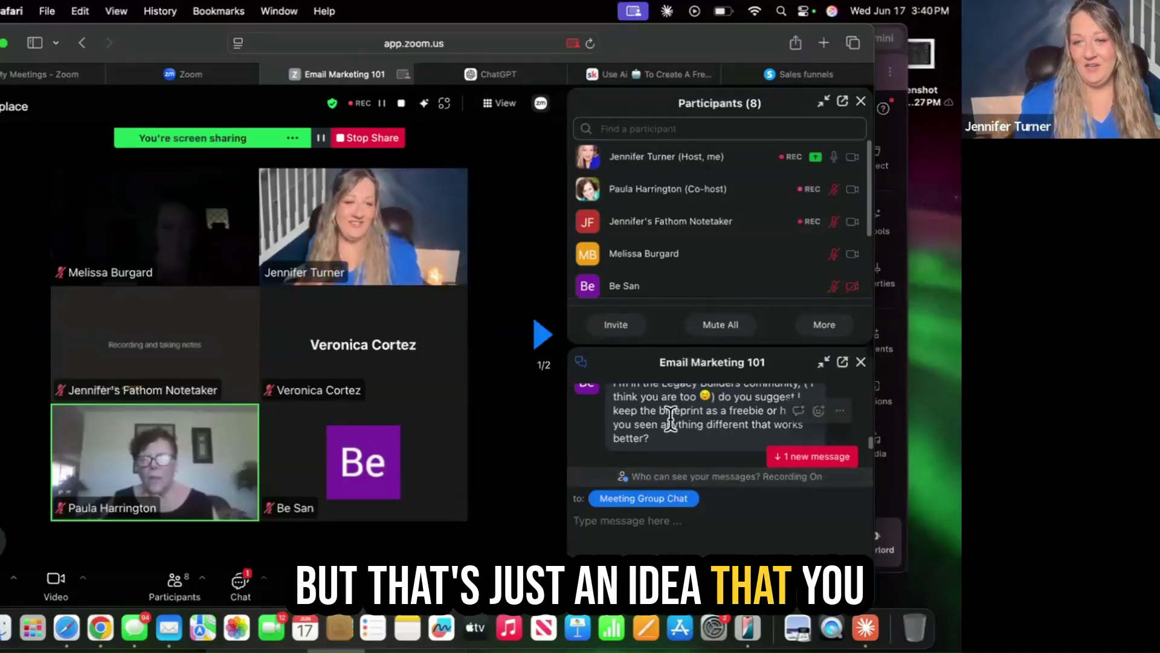
pyautogui.scroll(1, 671, 417)
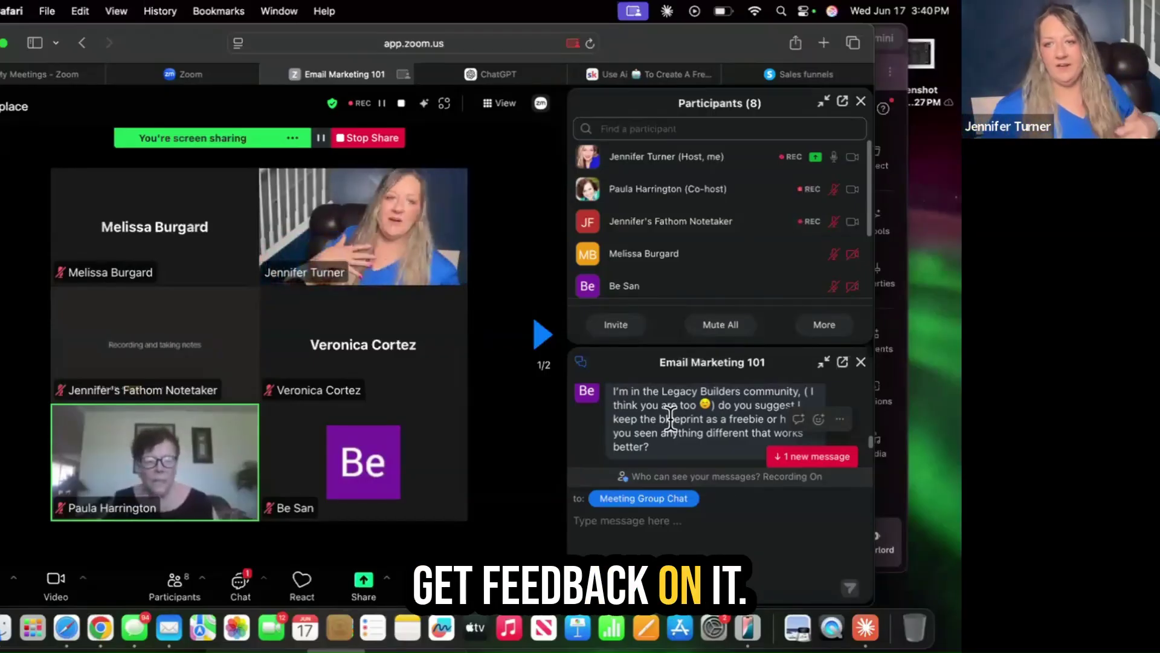
# Read the newer group chat messages, including the newsletter question and the participants' latest replies
pyautogui.scroll(-10, 669, 417)
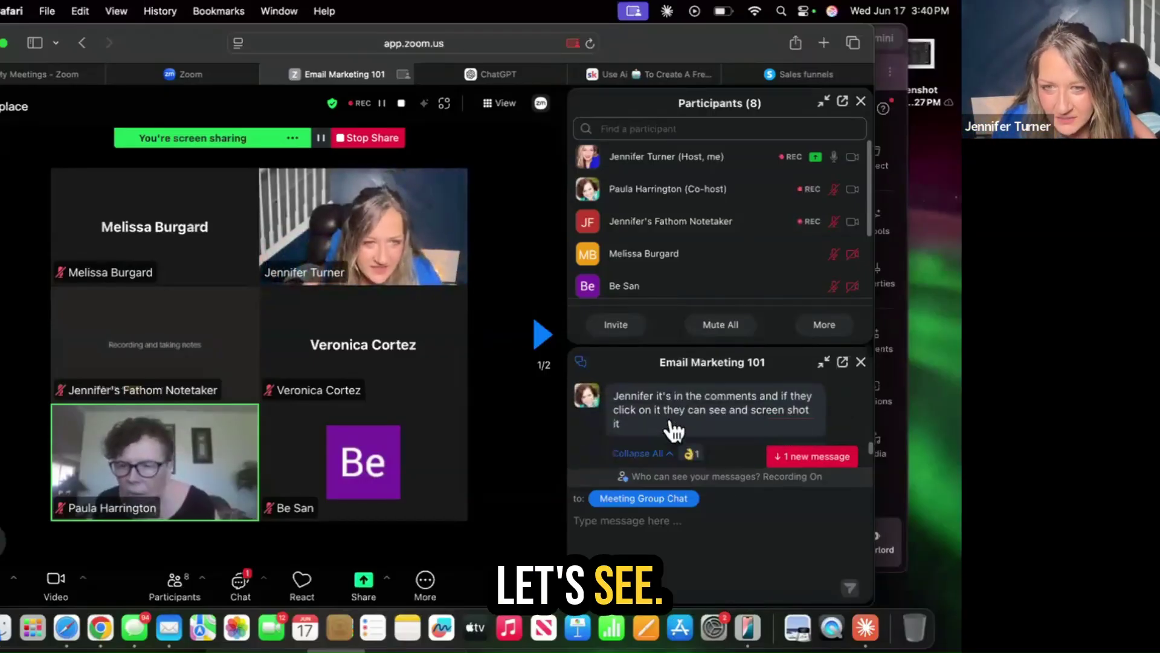
pyautogui.scroll(-2, 671, 418)
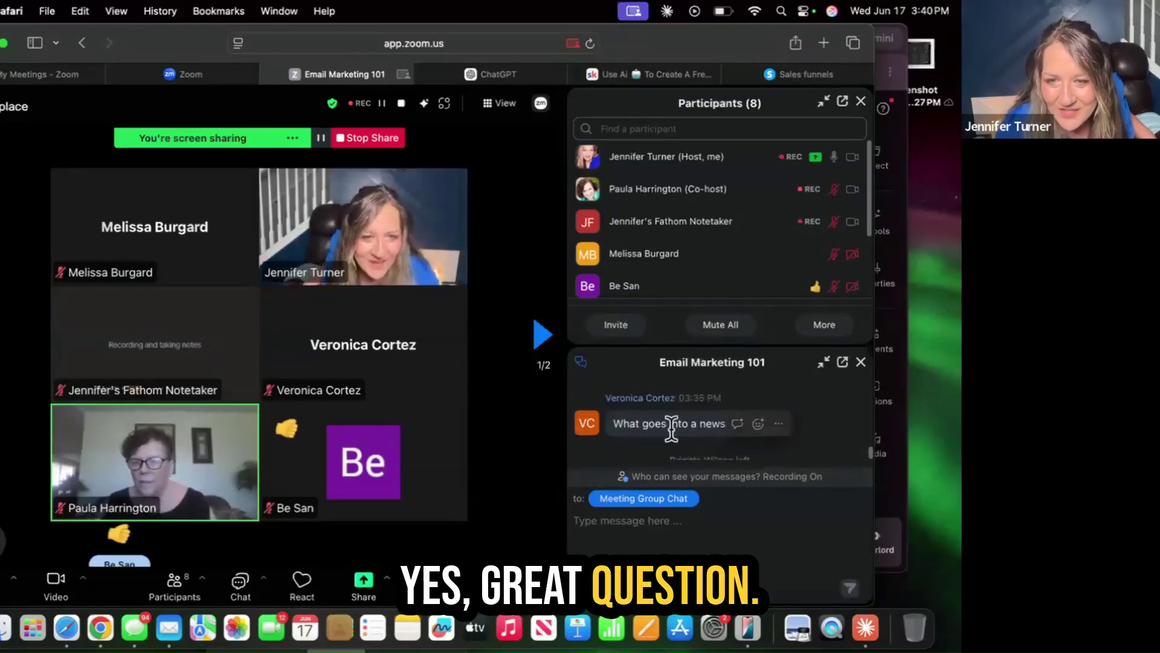
pyautogui.scroll(-1, 672, 429)
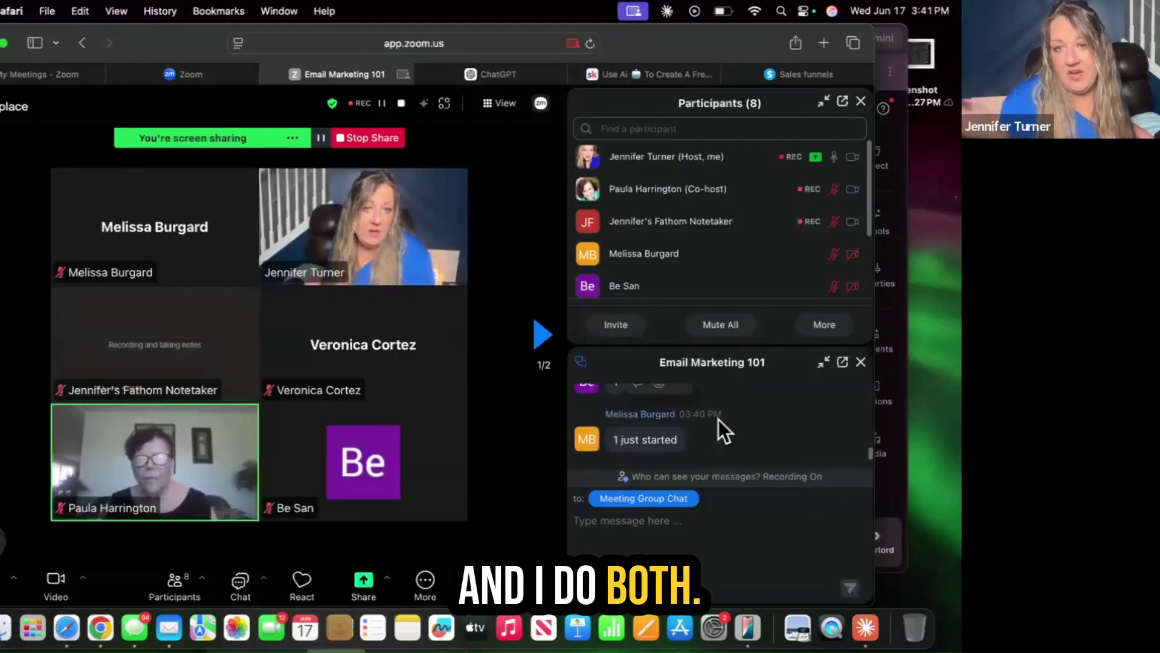
pyautogui.scroll(2, 717, 420)
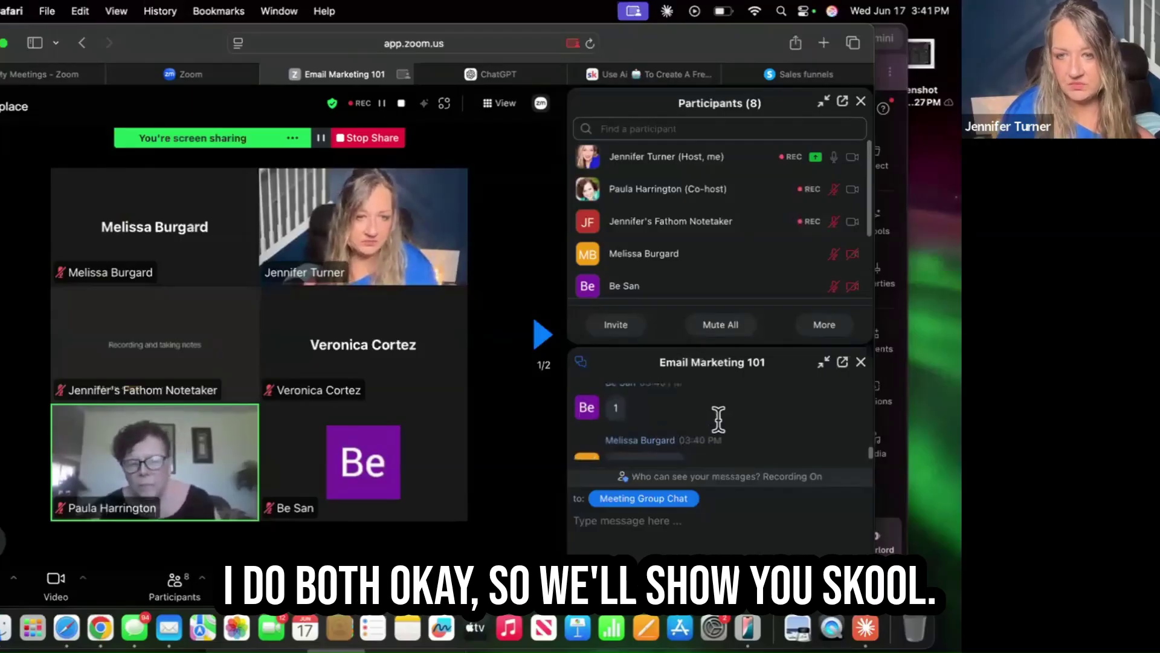
# Switch to Skool and open the skool CLASSIFIEDS community from the list of joined communities
pyautogui.click(638, 71)
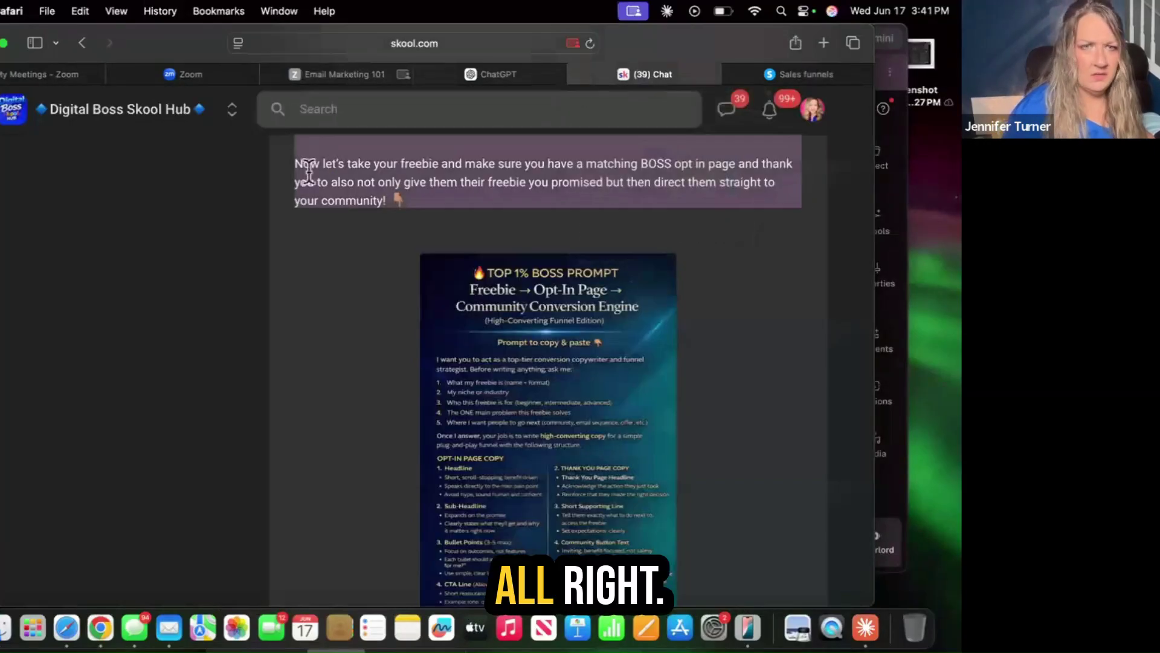
pyautogui.click(232, 112)
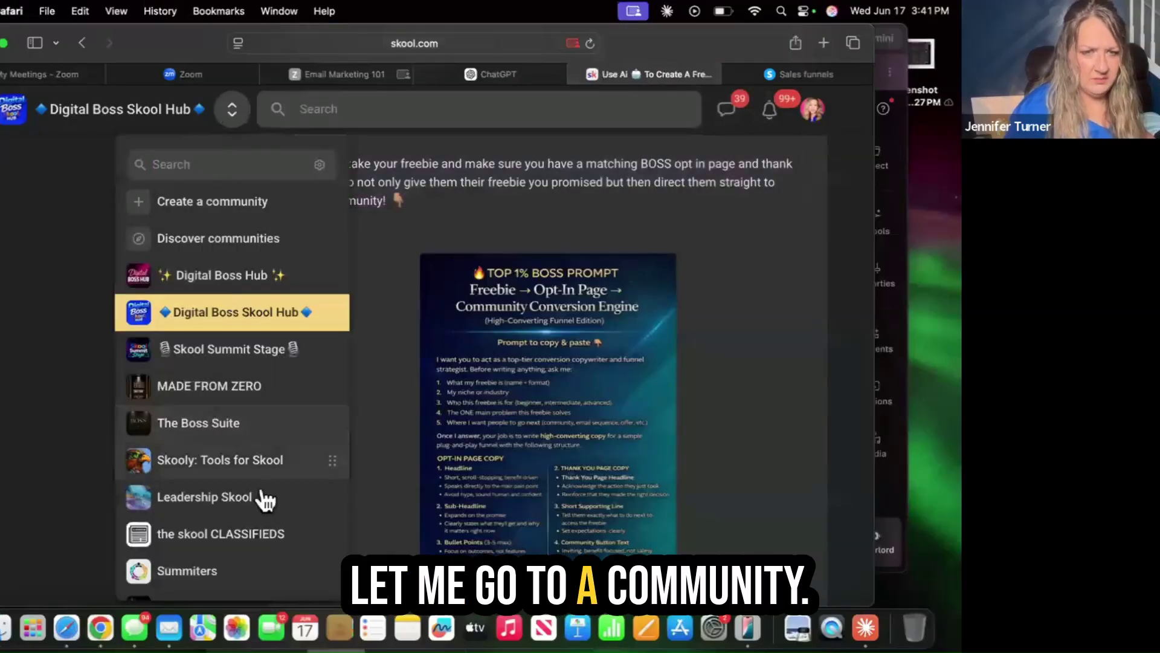
pyautogui.scroll(-1, 244, 472)
pyautogui.scroll(-3, 244, 471)
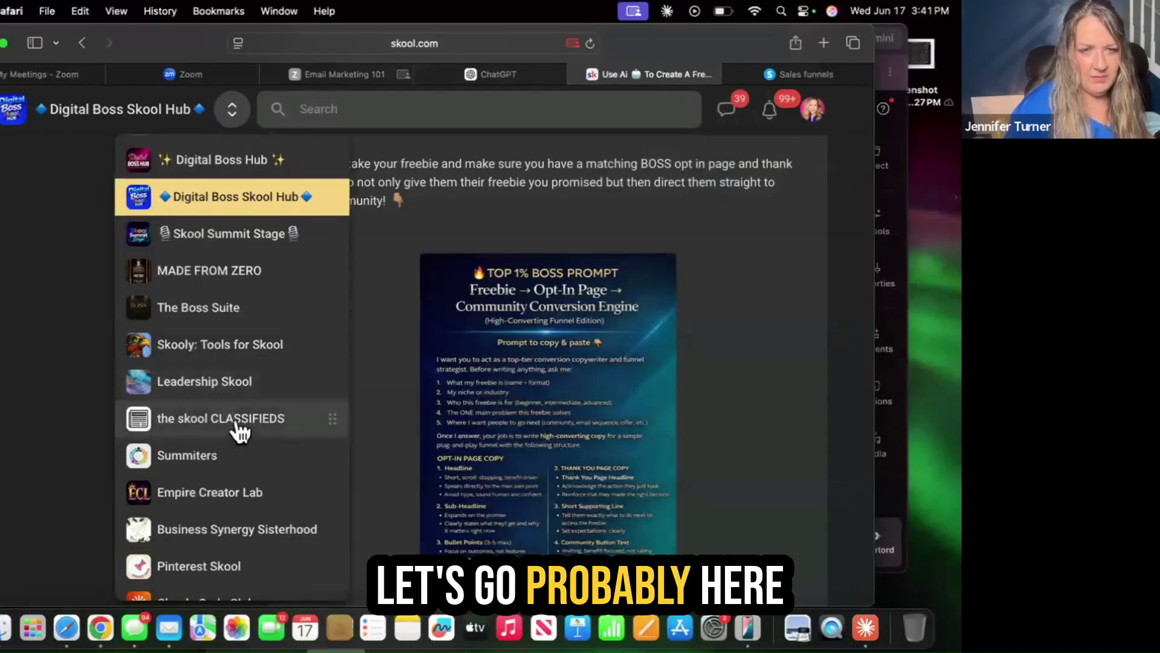
pyautogui.click(238, 422)
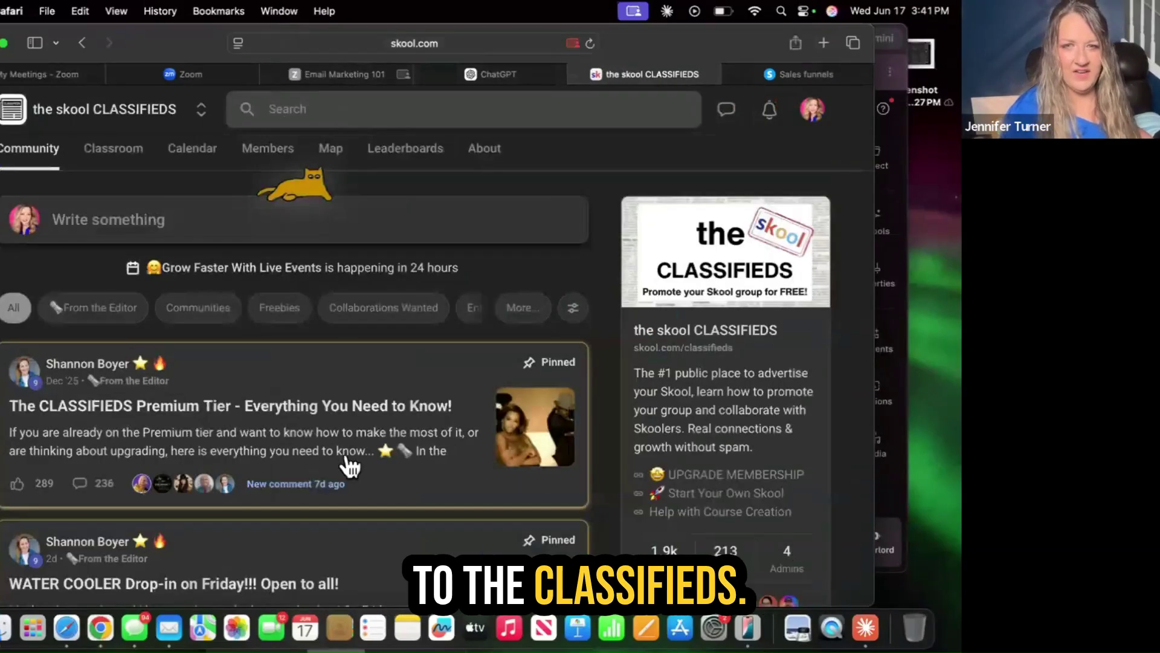
# Look over the skool CLASSIFIEDS community's pinned posts, post categories and group description
pyautogui.scroll(-3, 744, 418)
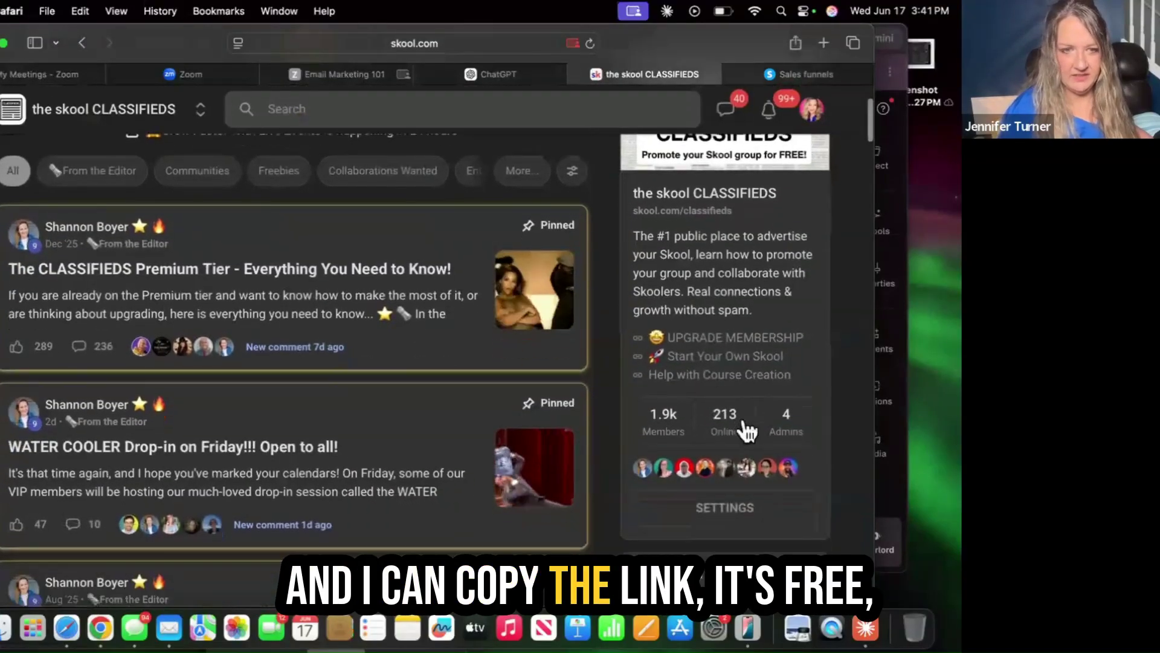
pyautogui.scroll(2, 745, 423)
pyautogui.scroll(1, 747, 430)
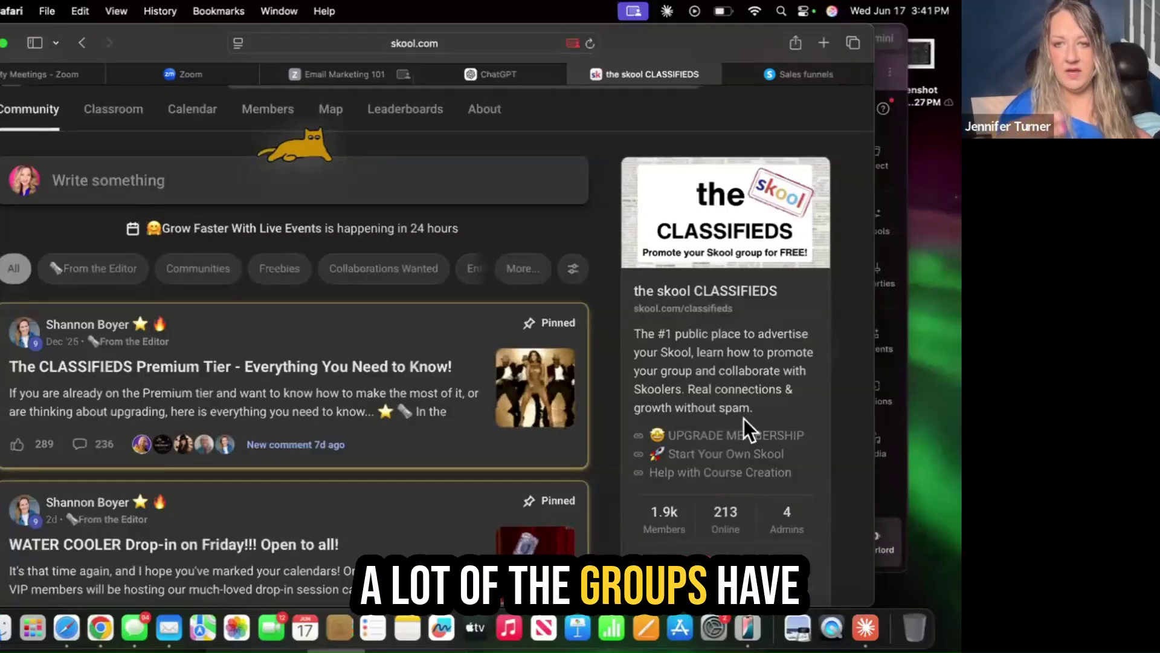
pyautogui.scroll(-5, 744, 418)
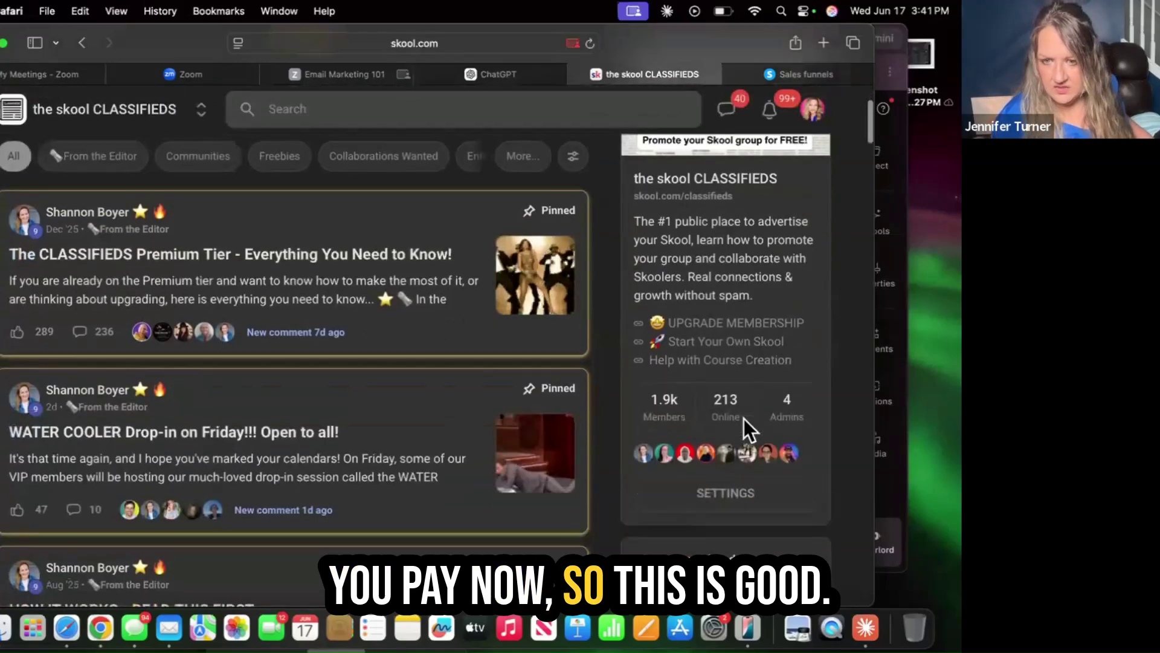
pyautogui.scroll(4, 744, 418)
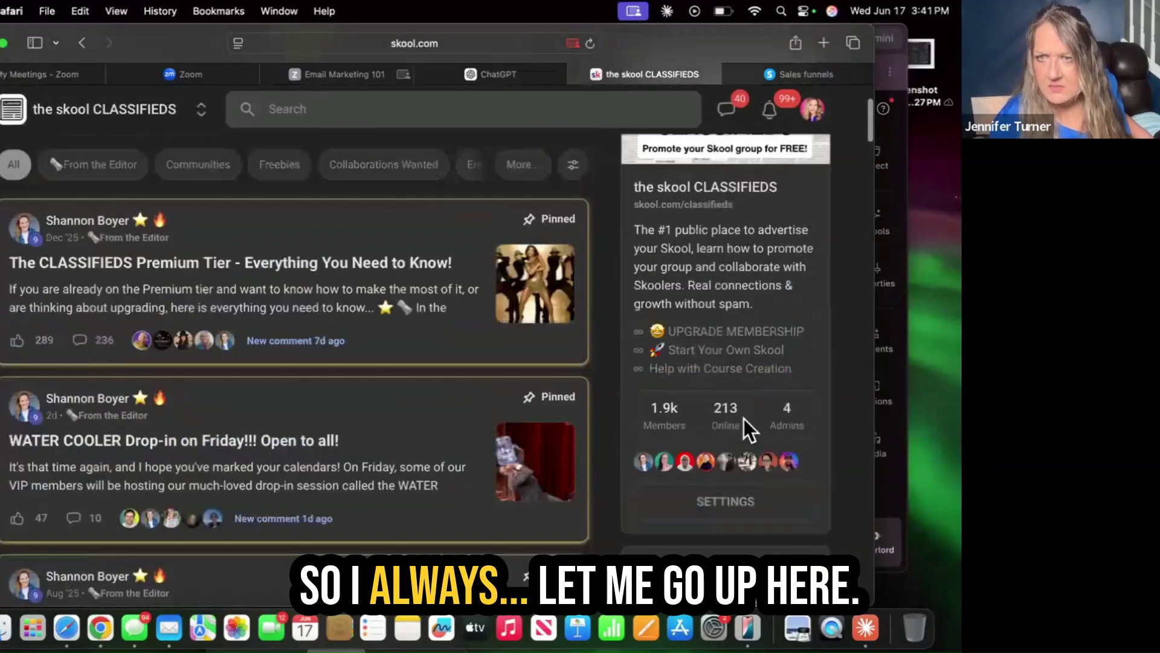
# Open your own Skool profile and go to its list of contributions to the skool CLASSIFIEDS
pyautogui.click(811, 109)
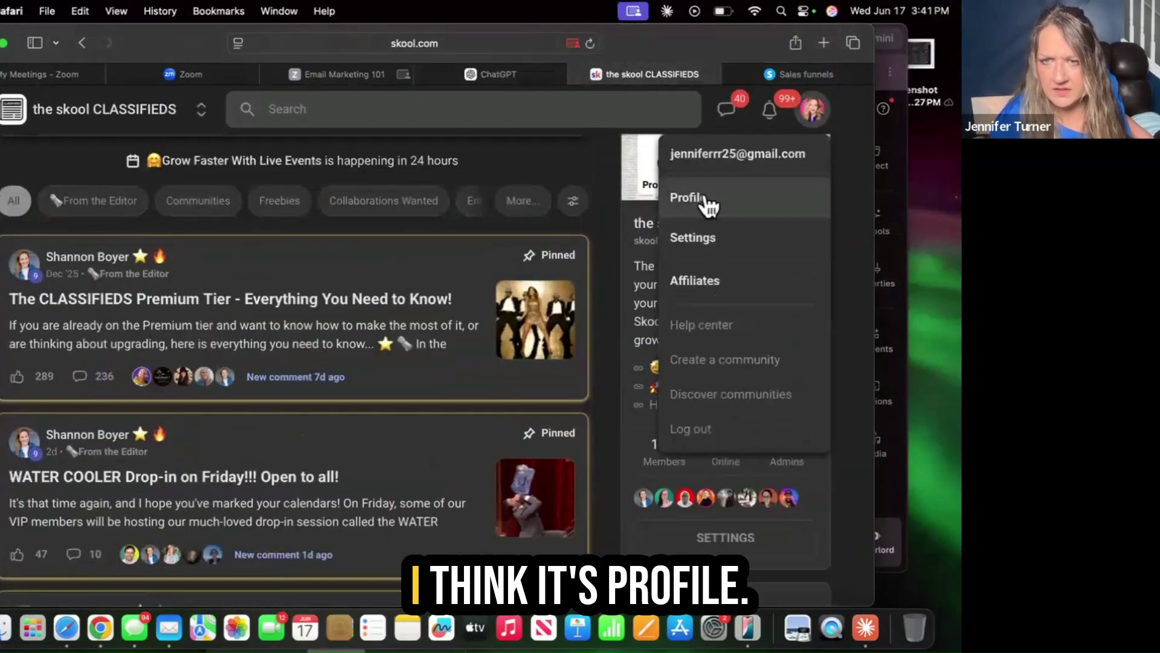
pyautogui.click(678, 198)
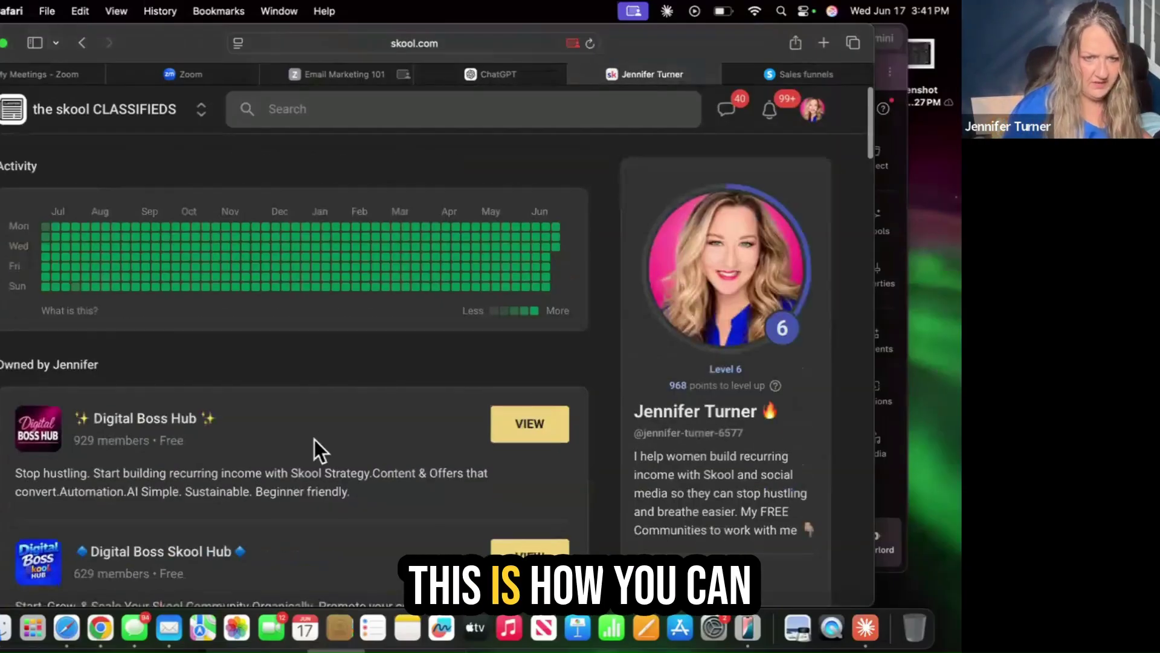
pyautogui.scroll(-8, 314, 440)
pyautogui.scroll(-10, 315, 440)
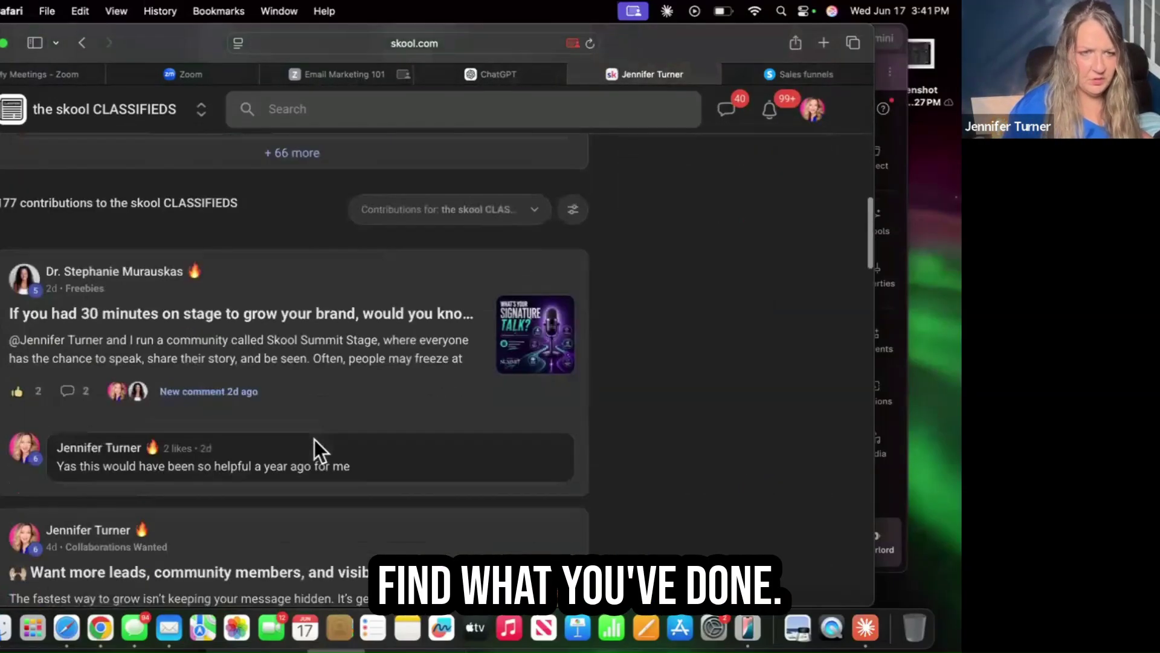
pyautogui.scroll(-3, 314, 450)
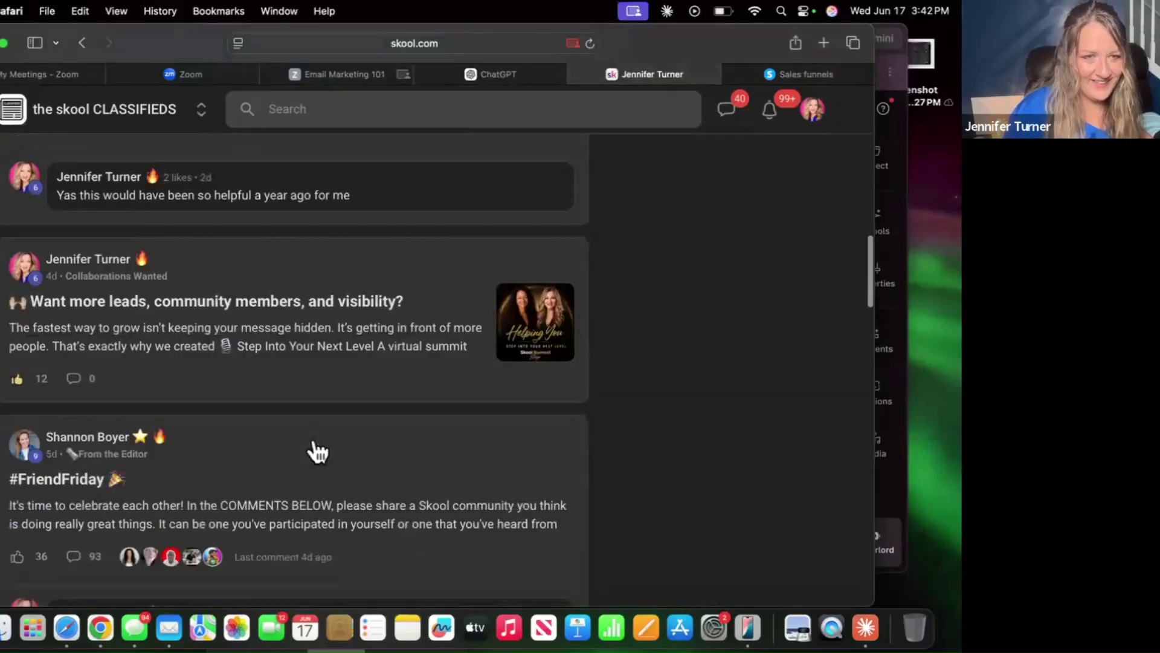
# Look through the first page of skool CLASSIFIEDS contributions for a past post promoting a freebie opt-in
pyautogui.scroll(-10, 314, 393)
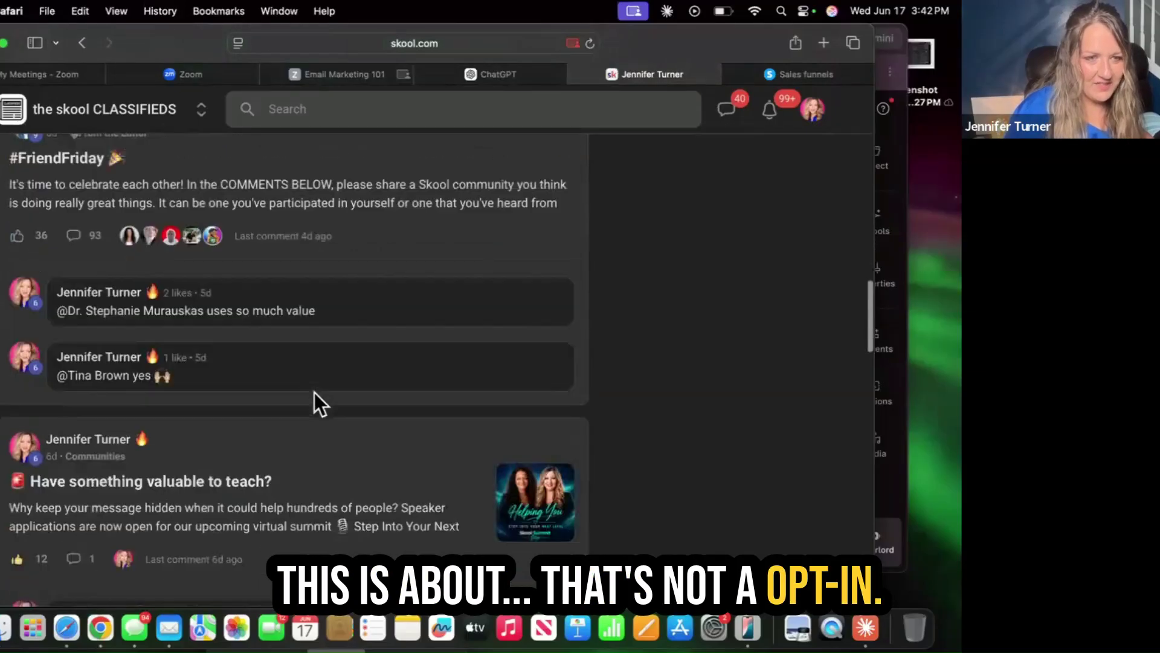
pyautogui.scroll(-10, 314, 393)
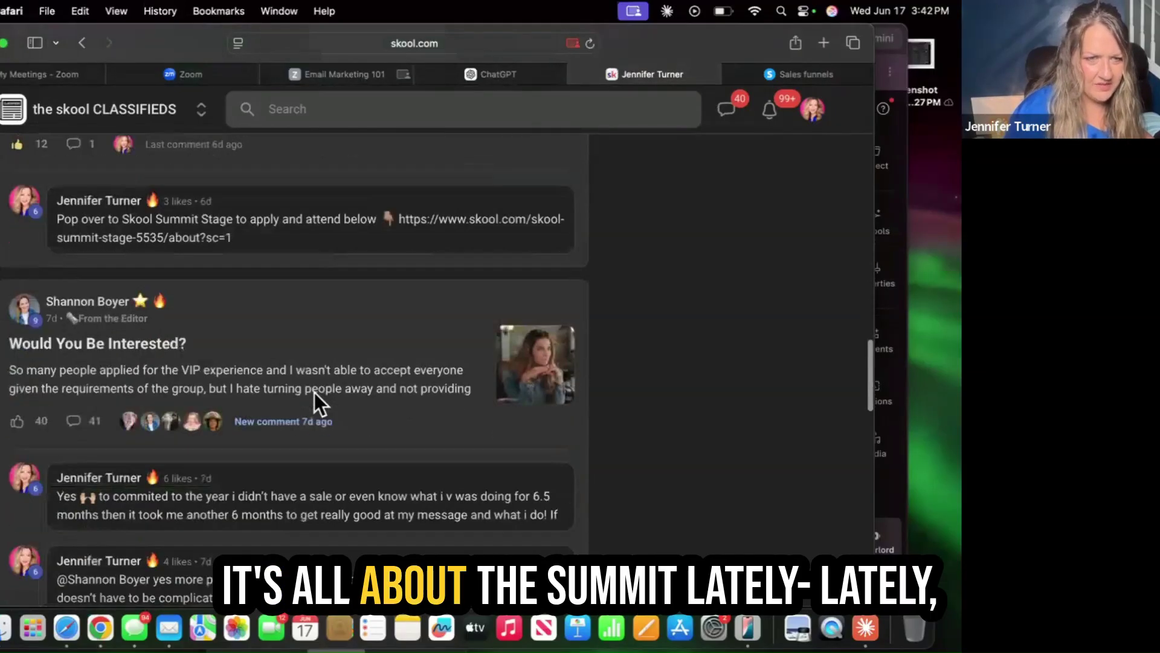
pyautogui.scroll(-10, 314, 392)
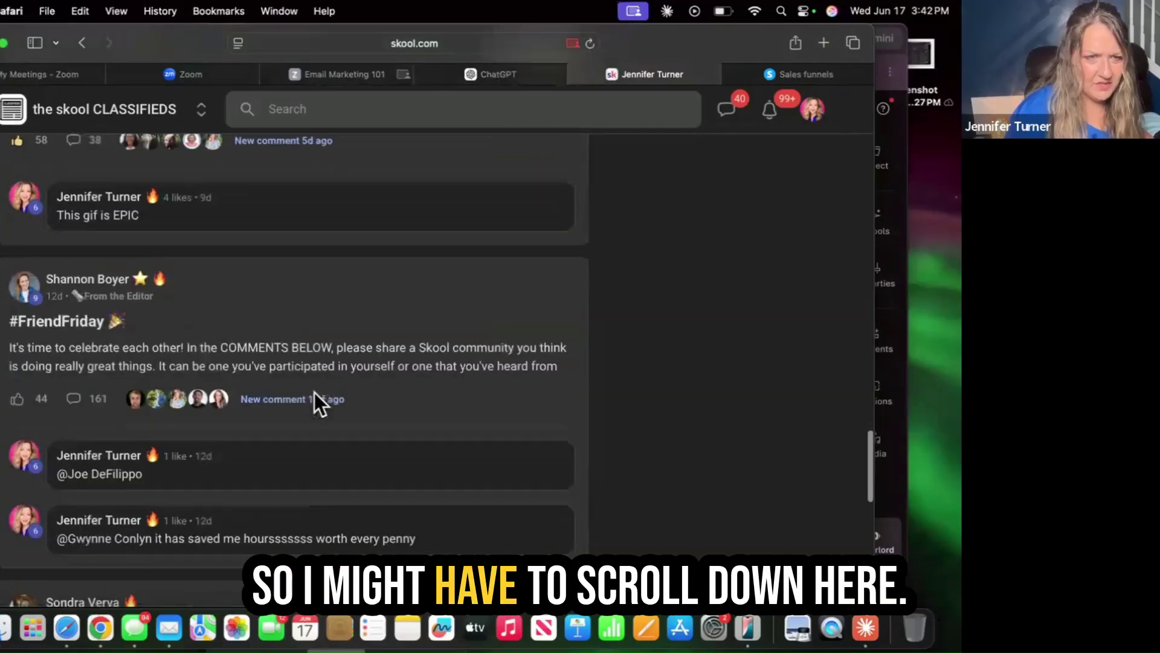
pyautogui.scroll(-8, 315, 392)
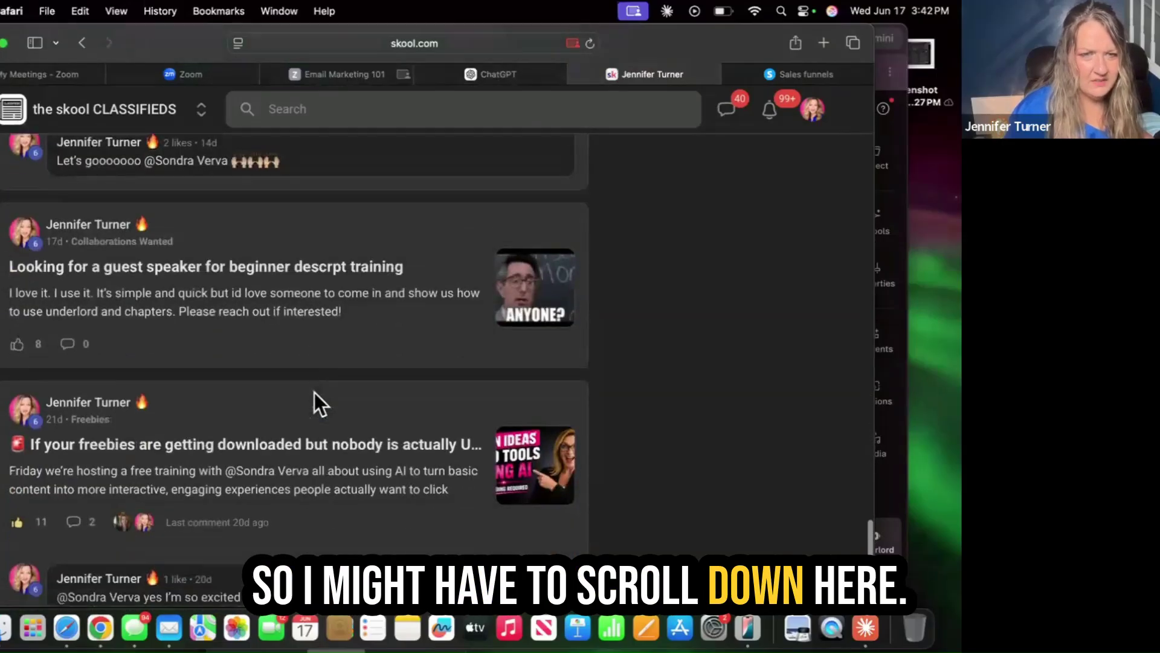
pyautogui.scroll(-3, 316, 404)
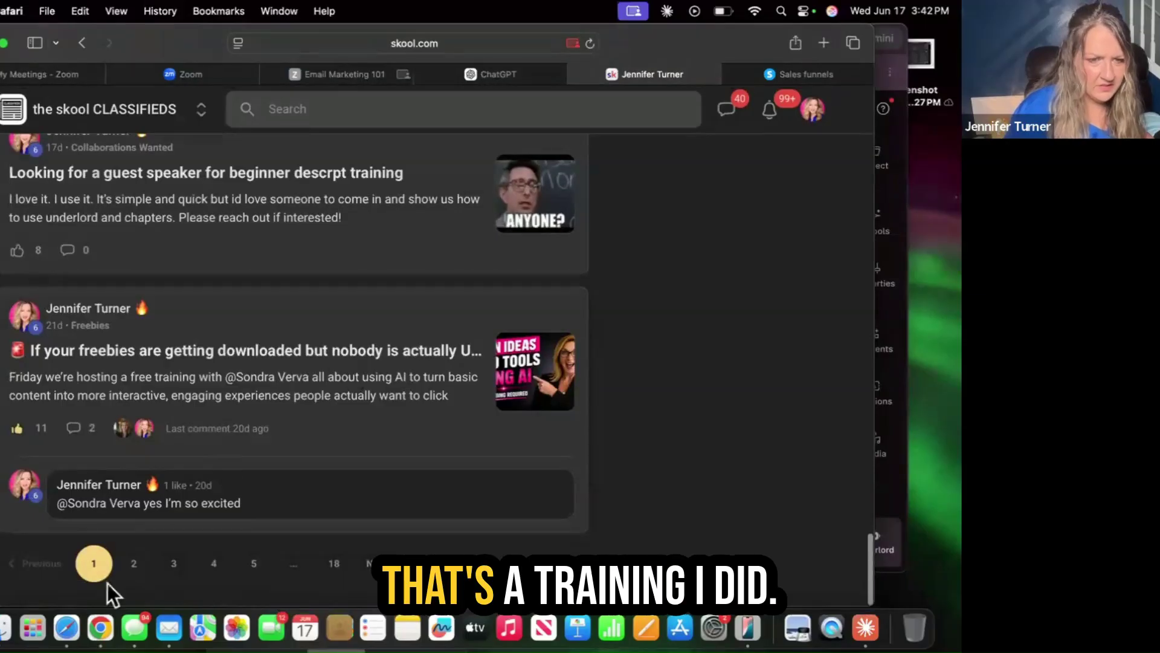
# Open page 2 of the contributions and examine the "You know what screams" post's engagement and the founding members post below it
pyautogui.click(132, 568)
pyautogui.scroll(-10, 250, 483)
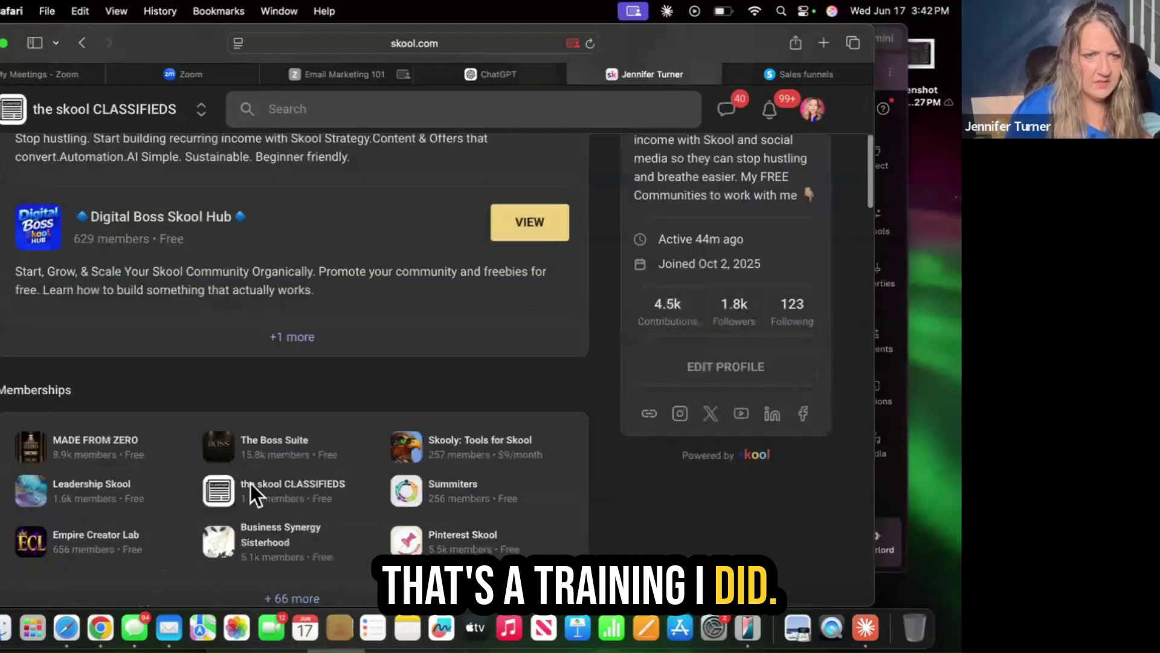
pyautogui.scroll(-1, 252, 495)
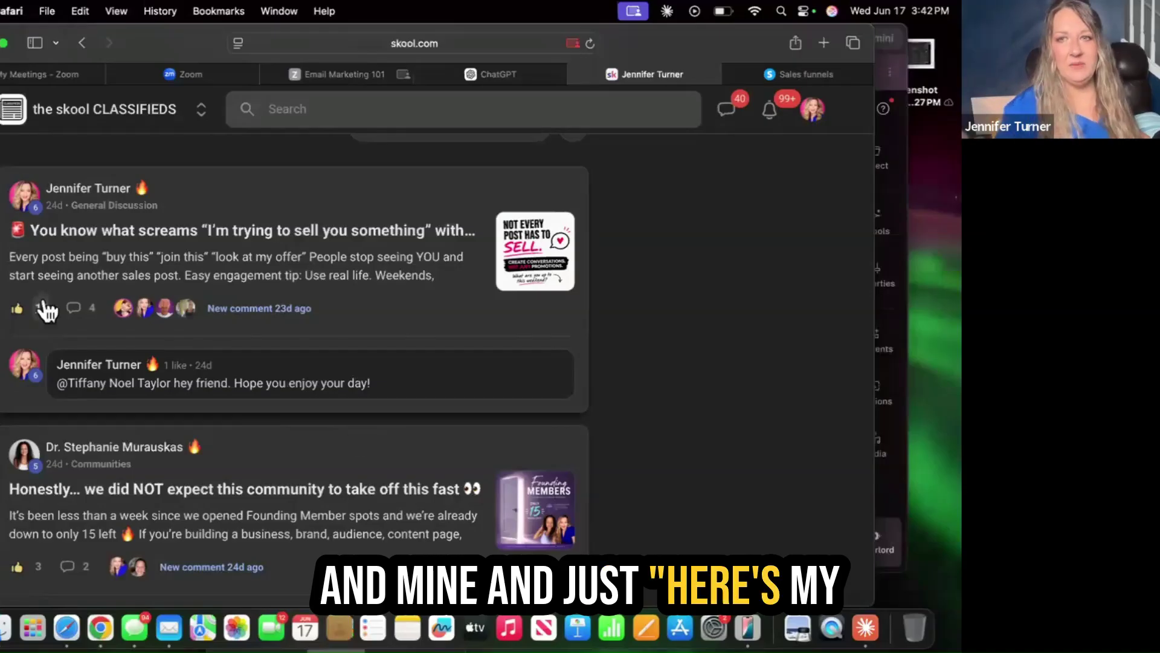
pyautogui.moveTo(47, 311)
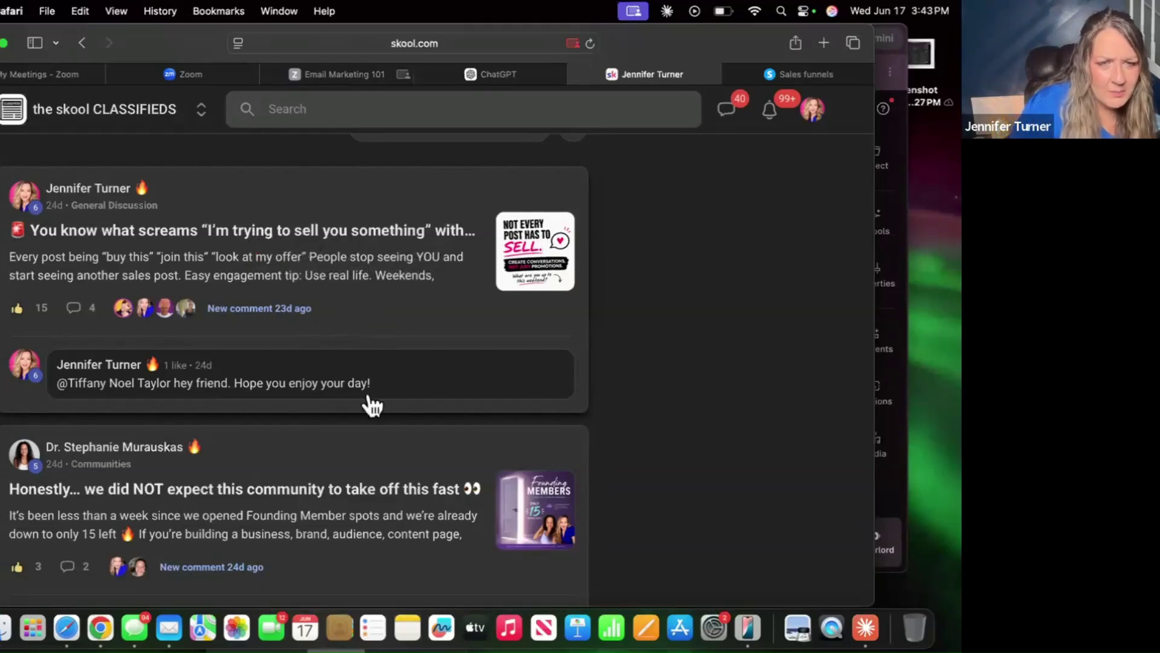
pyautogui.scroll(-3, 371, 405)
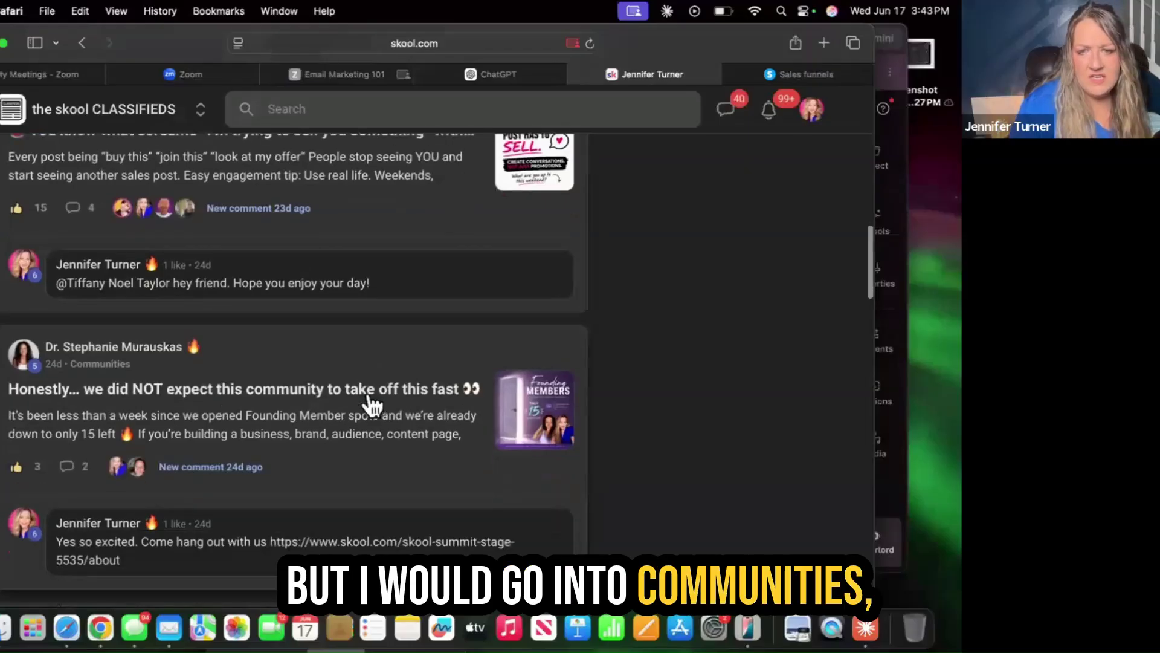
pyautogui.scroll(-1, 372, 405)
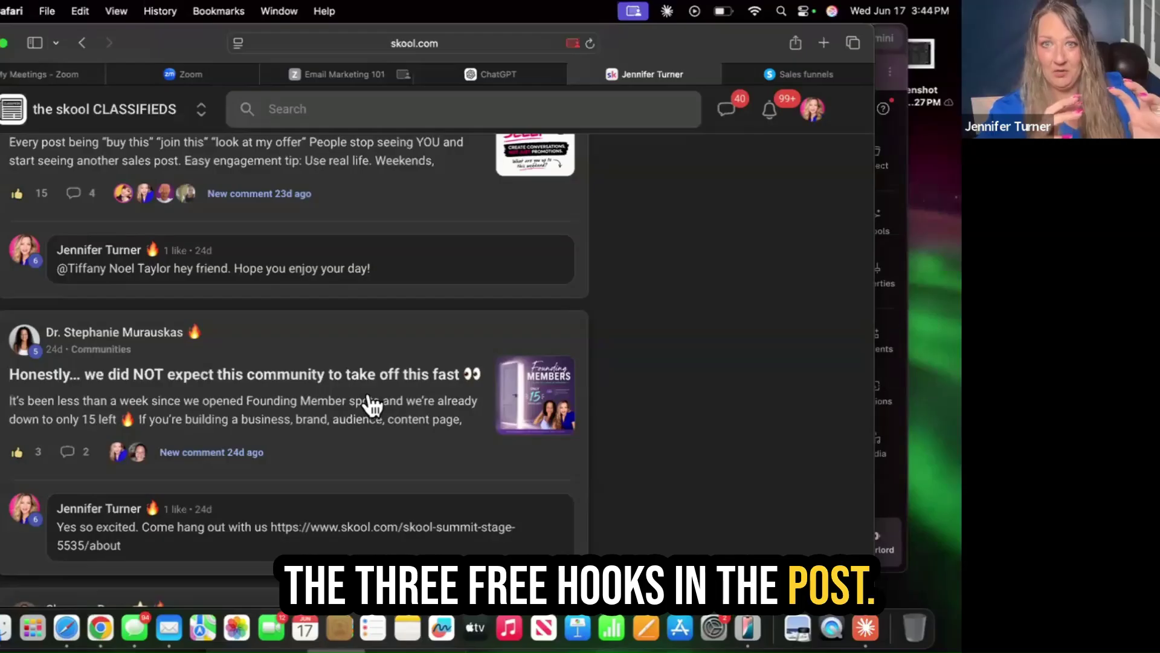
# Look through the remaining page 2 contributions for a freebie post
pyautogui.scroll(-15, 370, 403)
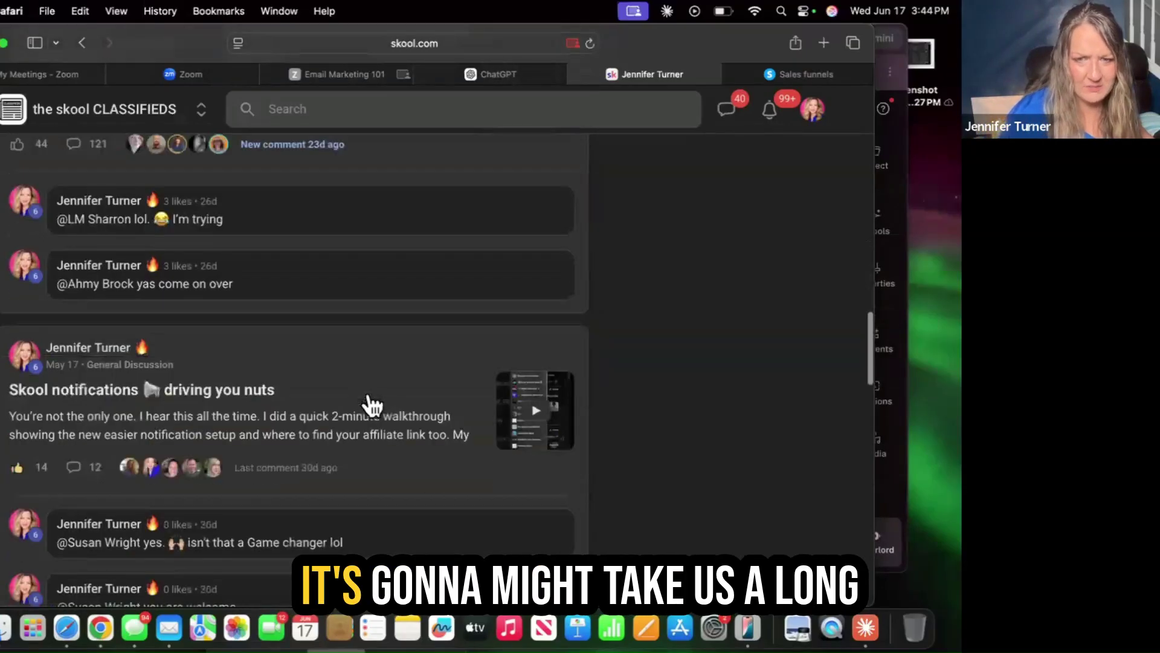
pyautogui.scroll(-15, 370, 404)
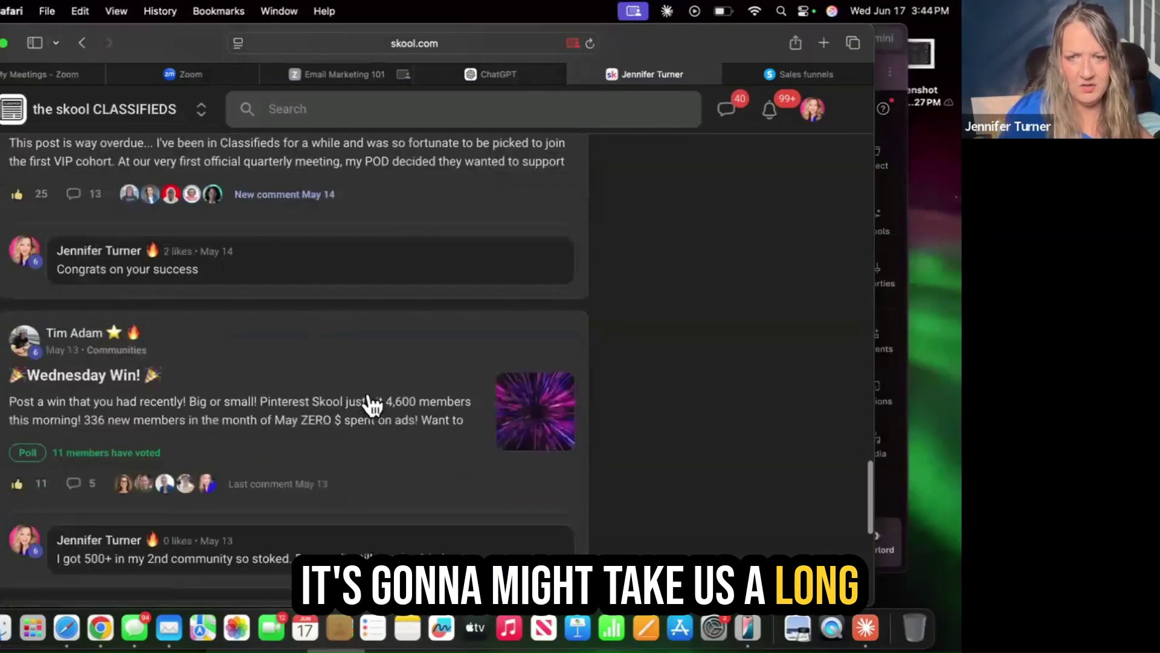
pyautogui.scroll(-5, 370, 403)
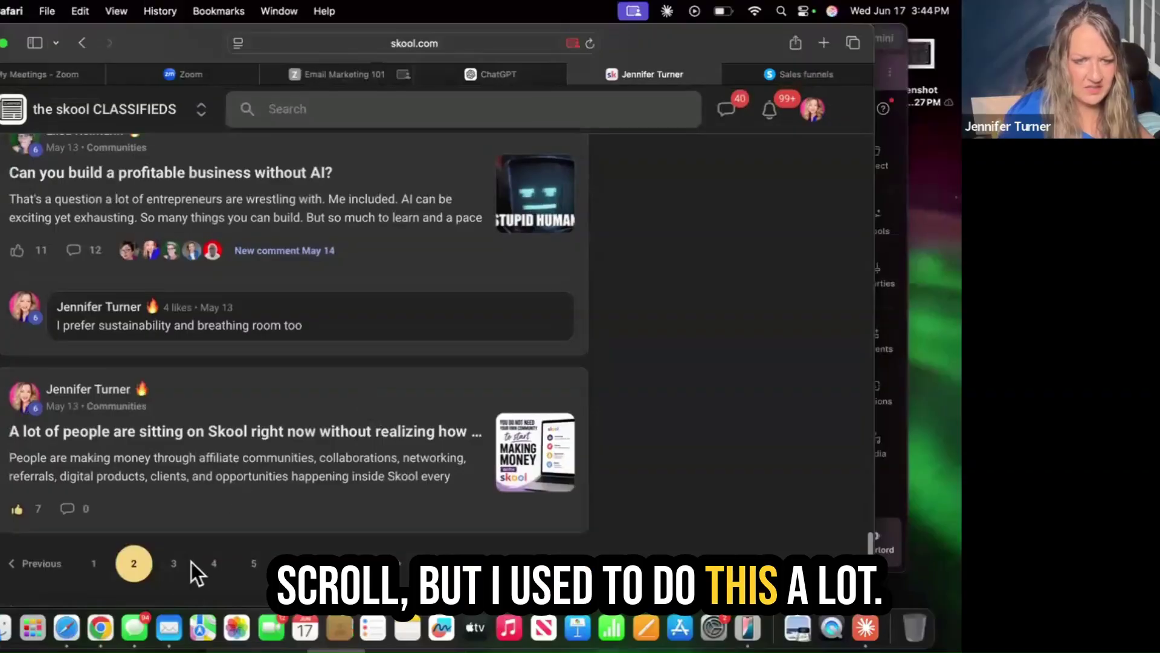
# Open page 3 of the contributions and scan all its posts for a freebie promotion
pyautogui.click(172, 573)
pyautogui.scroll(-10, 337, 440)
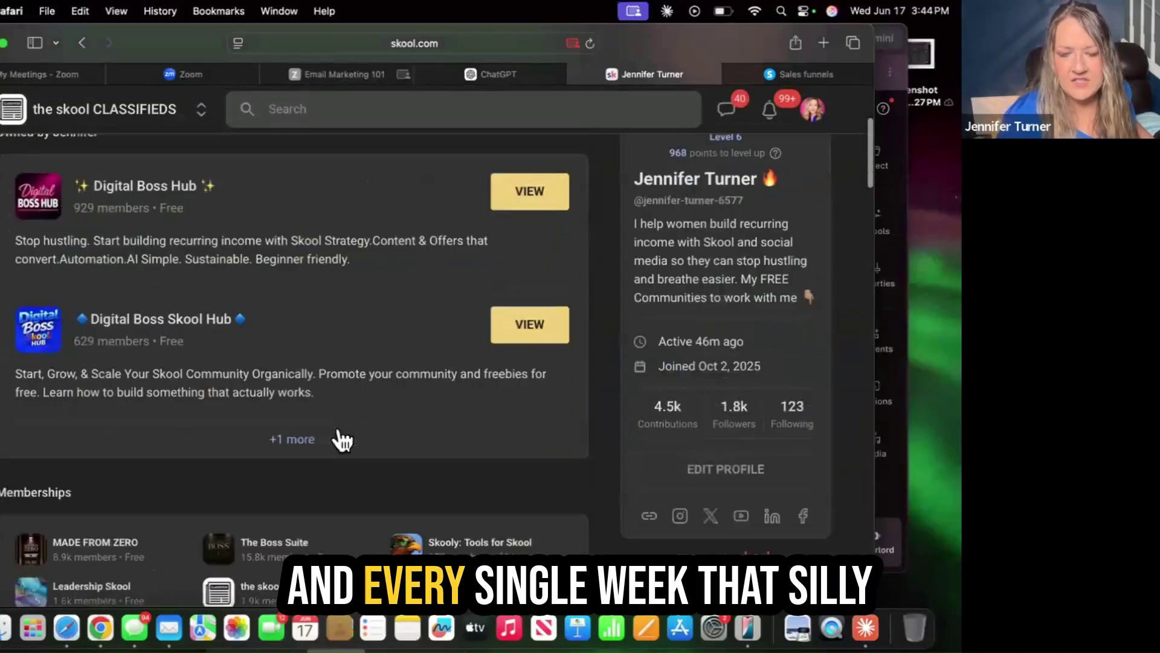
pyautogui.scroll(-10, 342, 441)
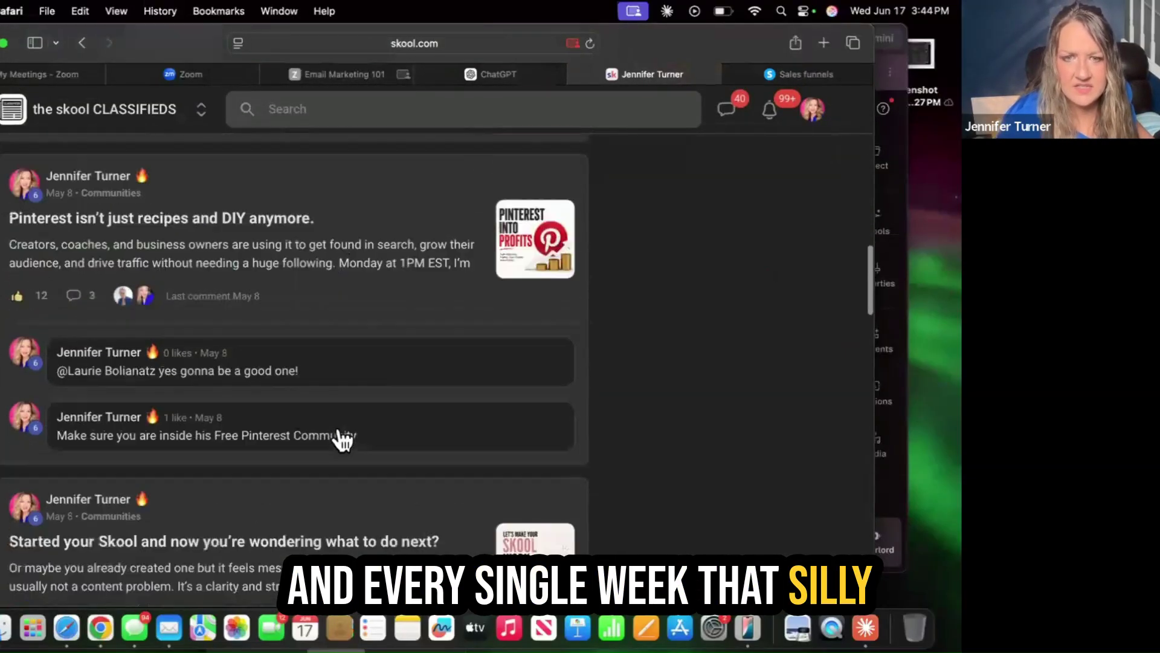
pyautogui.scroll(-10, 343, 441)
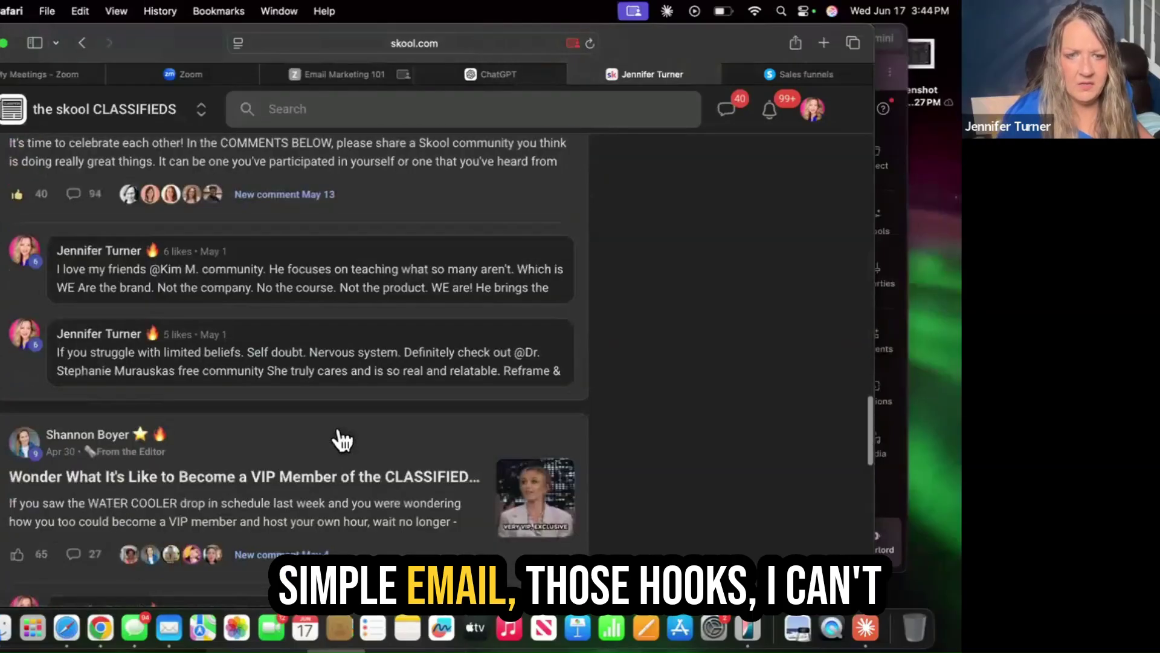
pyautogui.scroll(-8, 342, 441)
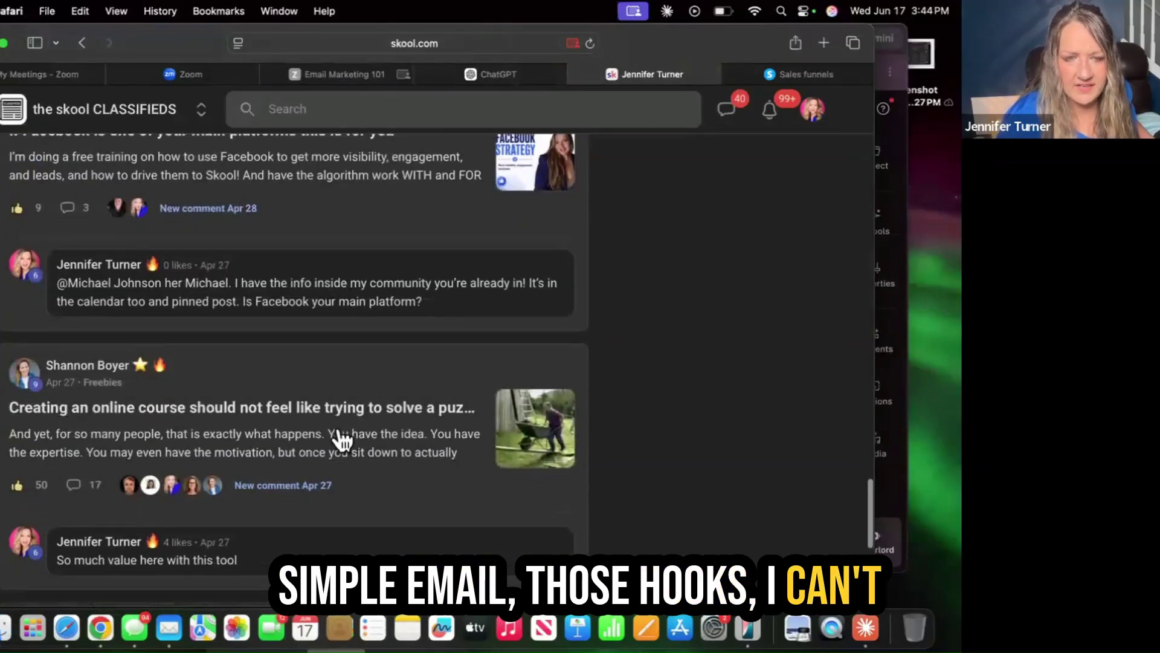
pyautogui.scroll(-8, 342, 441)
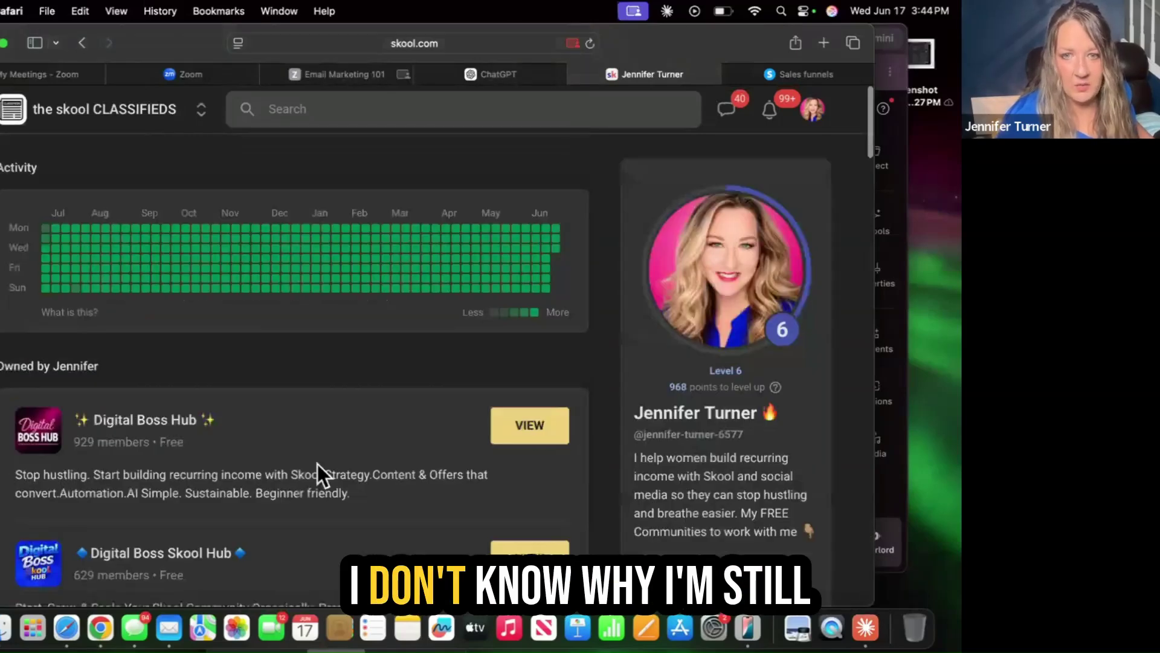
# Scan the page 4 contributions, checking the Freebies posts such as "Homemade Reese's Peanut Butter Eggs?"
pyautogui.scroll(-3, 317, 463)
pyautogui.scroll(-10, 316, 462)
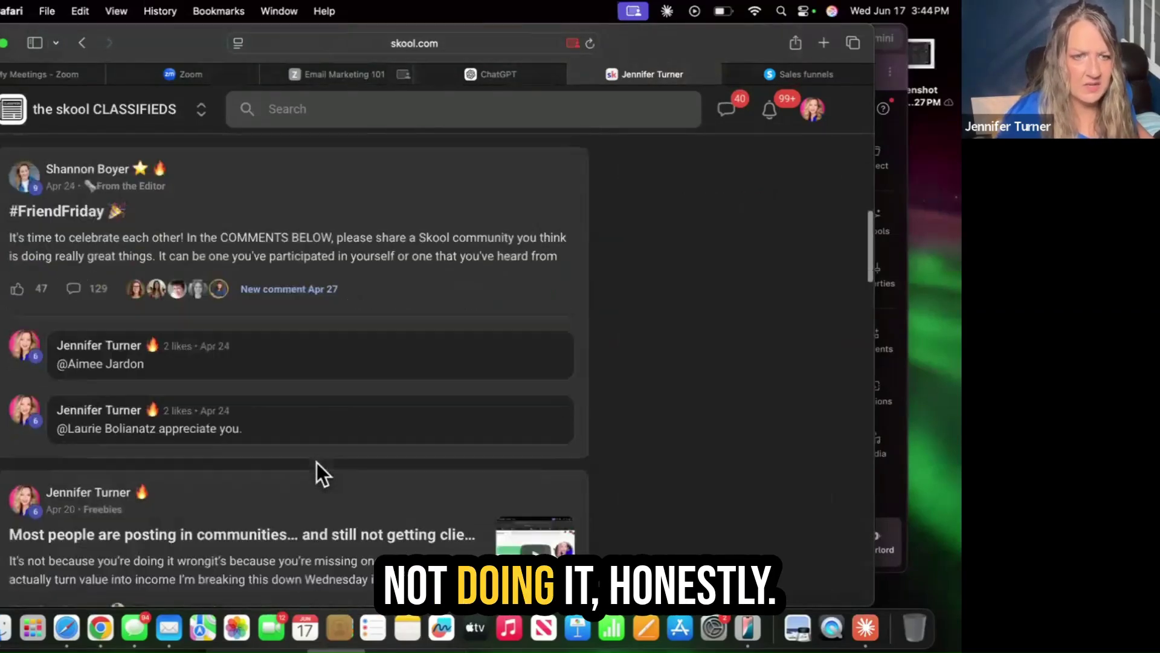
pyautogui.scroll(-20, 318, 474)
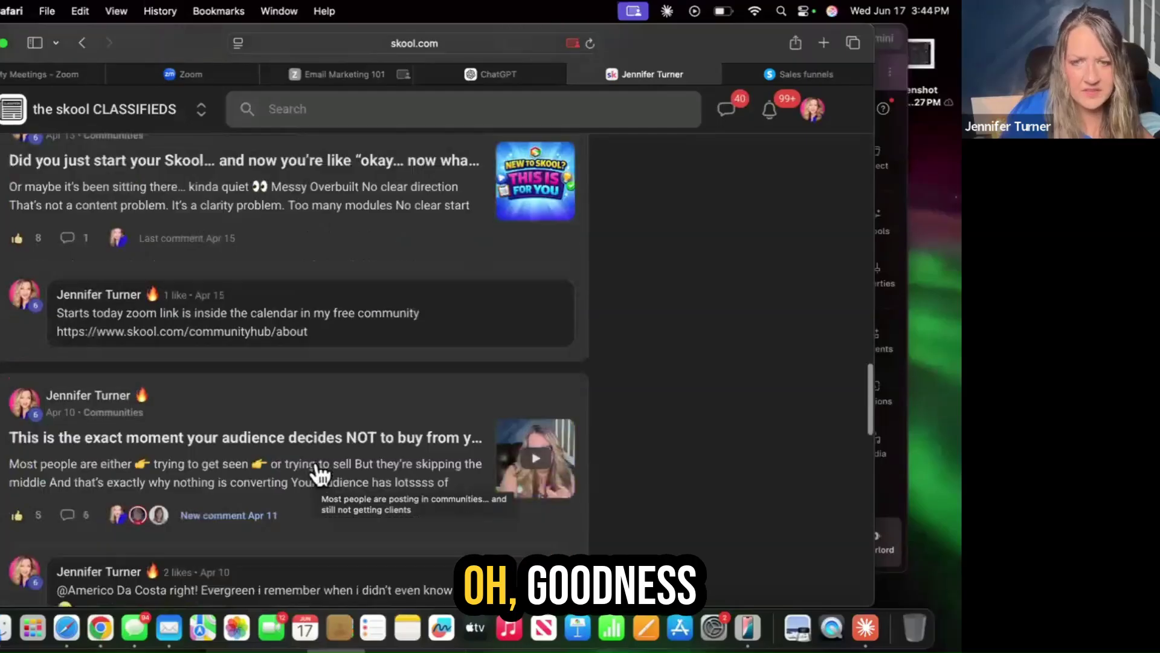
pyautogui.scroll(-10, 319, 474)
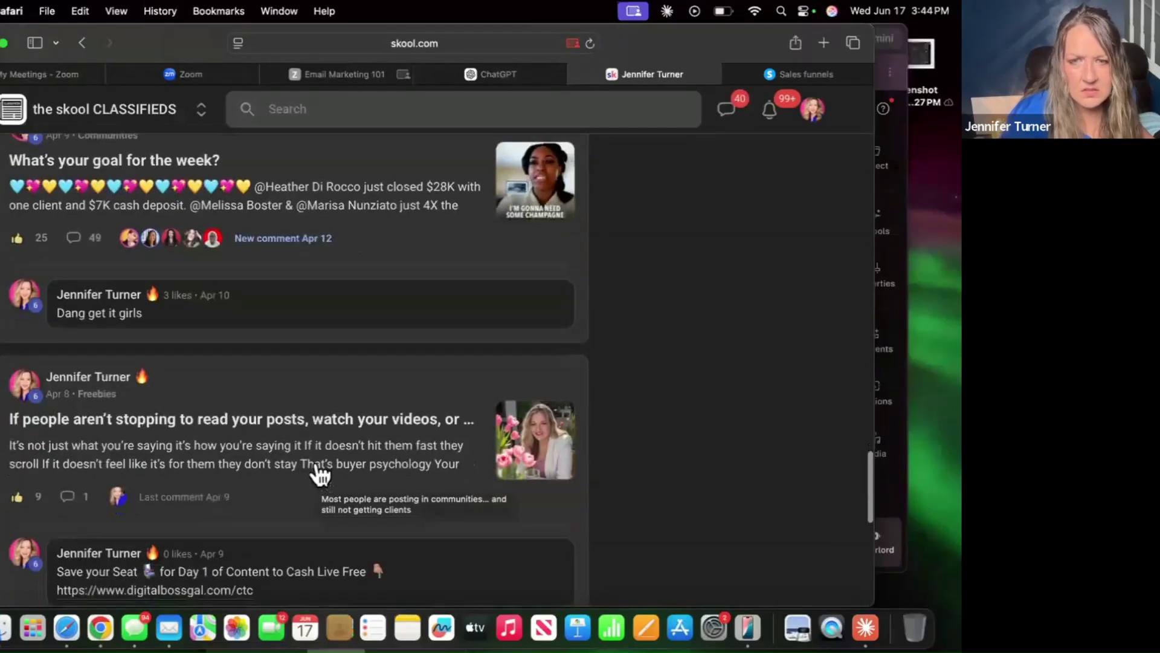
pyautogui.scroll(5, 318, 475)
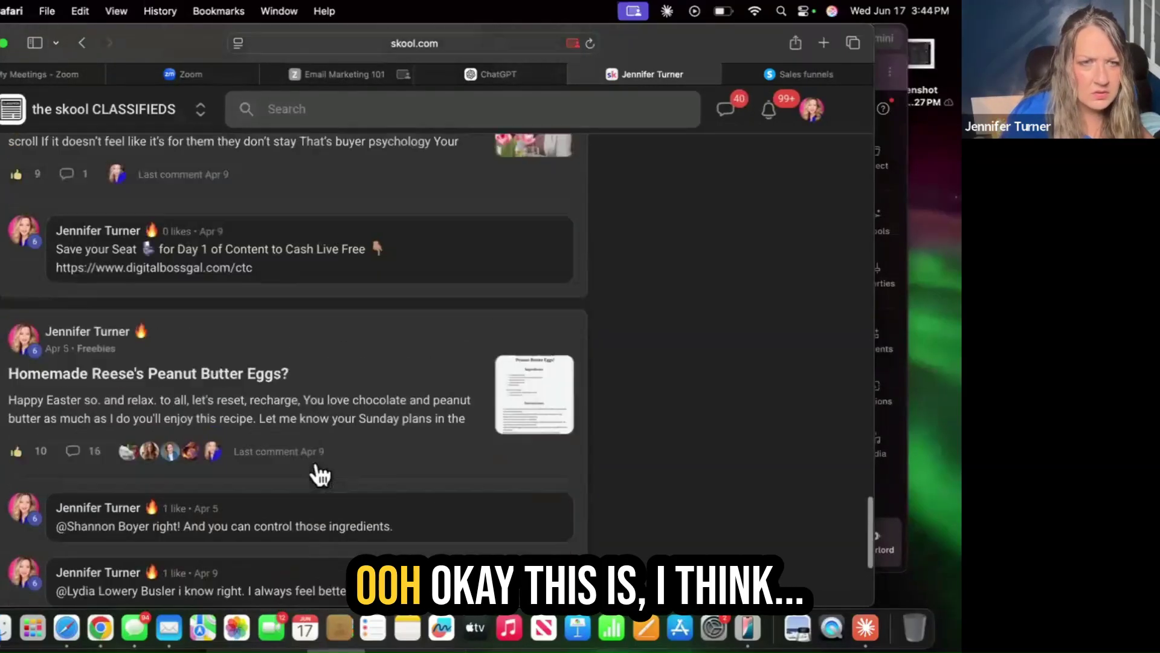
pyautogui.scroll(-6, 319, 474)
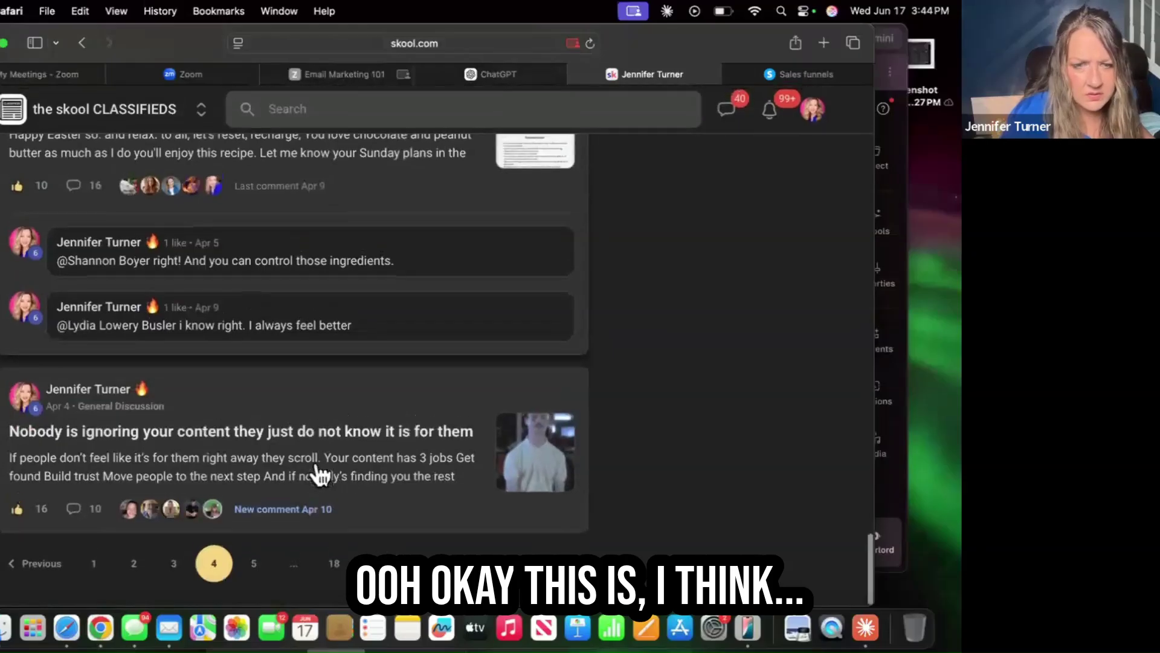
# Open page 5 of the contributions and scan its posts, including those promoting the Content to Cash workshop
pyautogui.click(259, 562)
pyautogui.scroll(-10, 280, 487)
pyautogui.scroll(1, 284, 478)
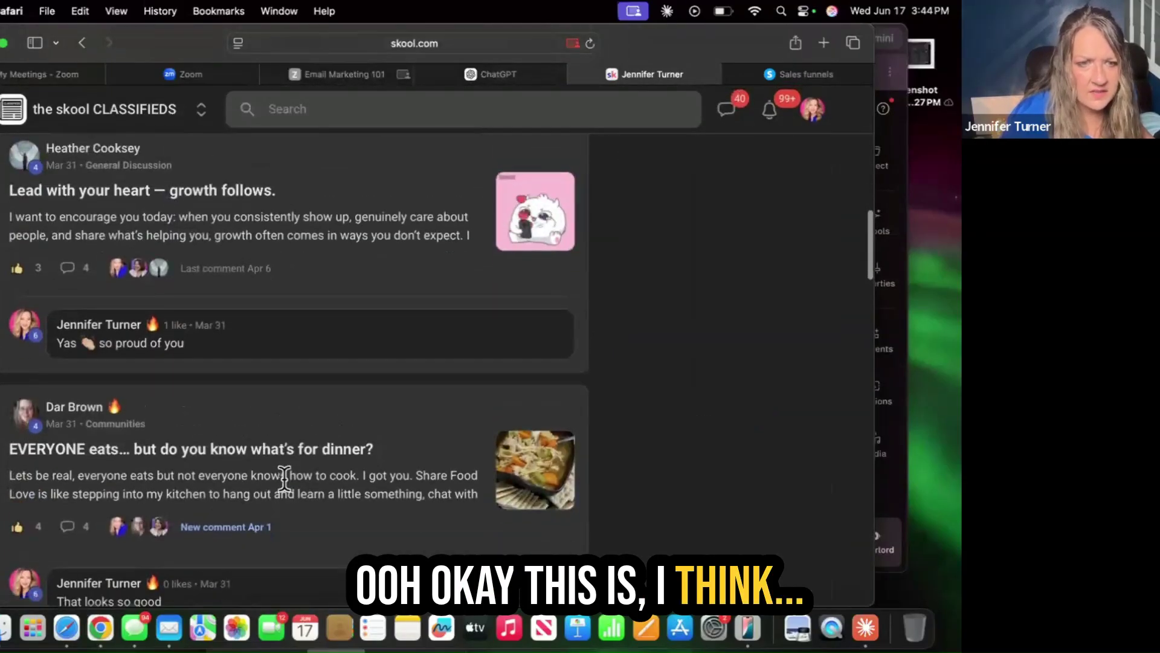
pyautogui.scroll(-10, 284, 477)
pyautogui.scroll(-12, 285, 490)
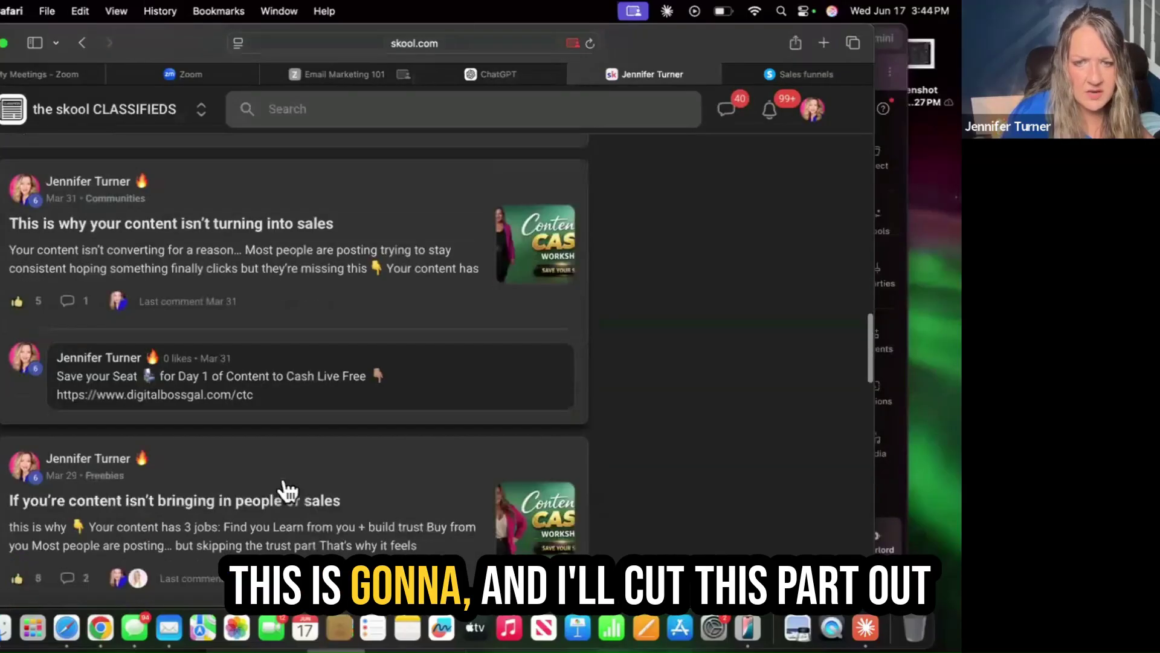
pyautogui.scroll(-8, 288, 491)
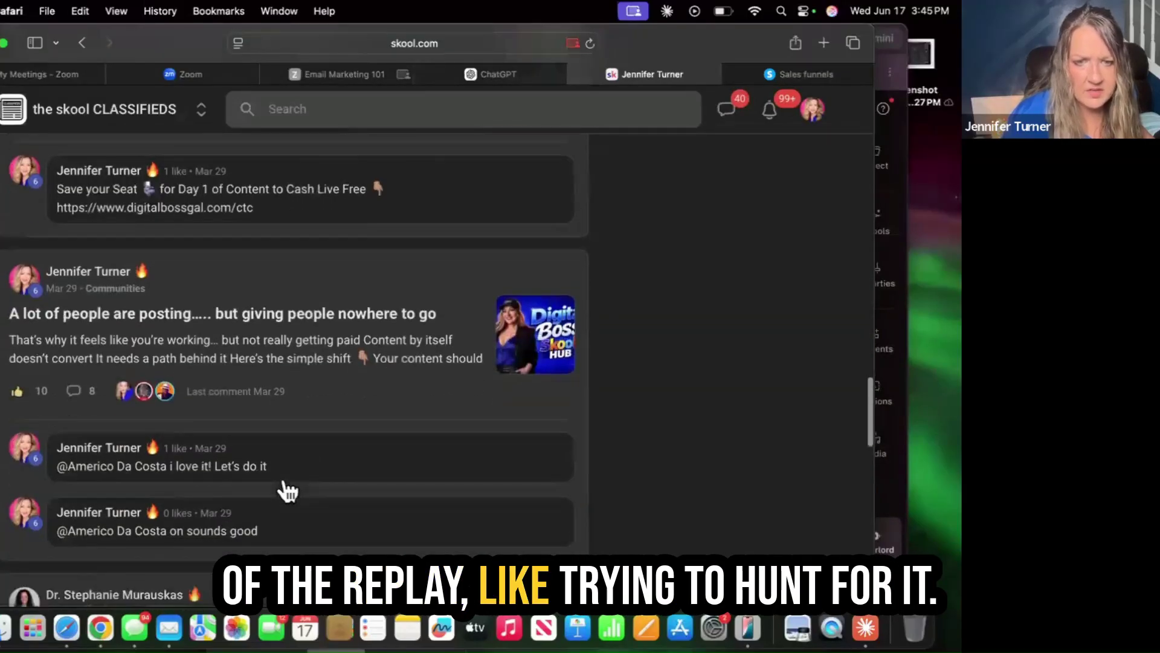
pyautogui.scroll(-12, 288, 491)
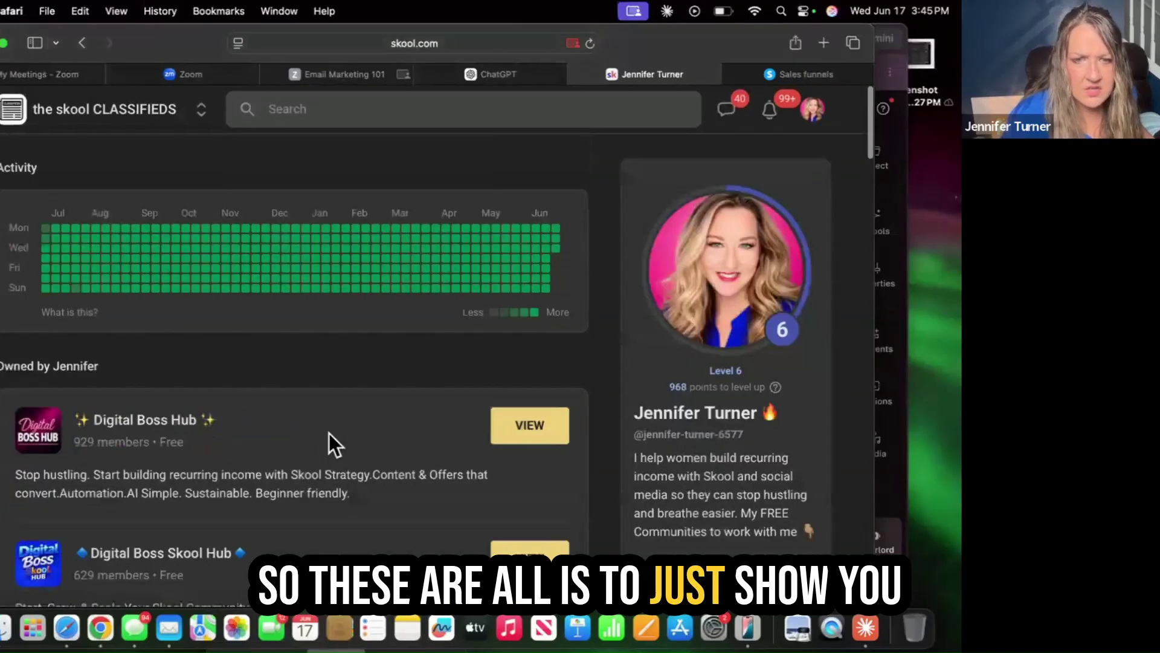
# Scan the March contributions, check the Freebies post "A Plug And Play Lead System For Any Platform", and open the following page
pyautogui.scroll(-10, 320, 438)
pyautogui.scroll(-15, 318, 450)
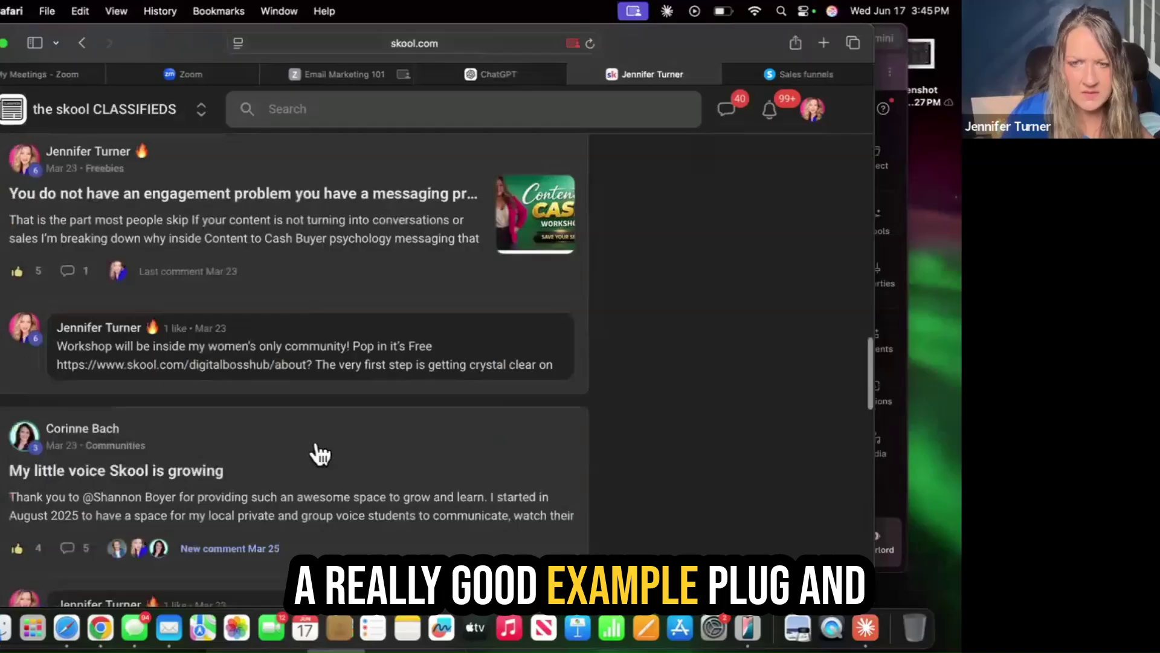
pyautogui.scroll(-15, 319, 453)
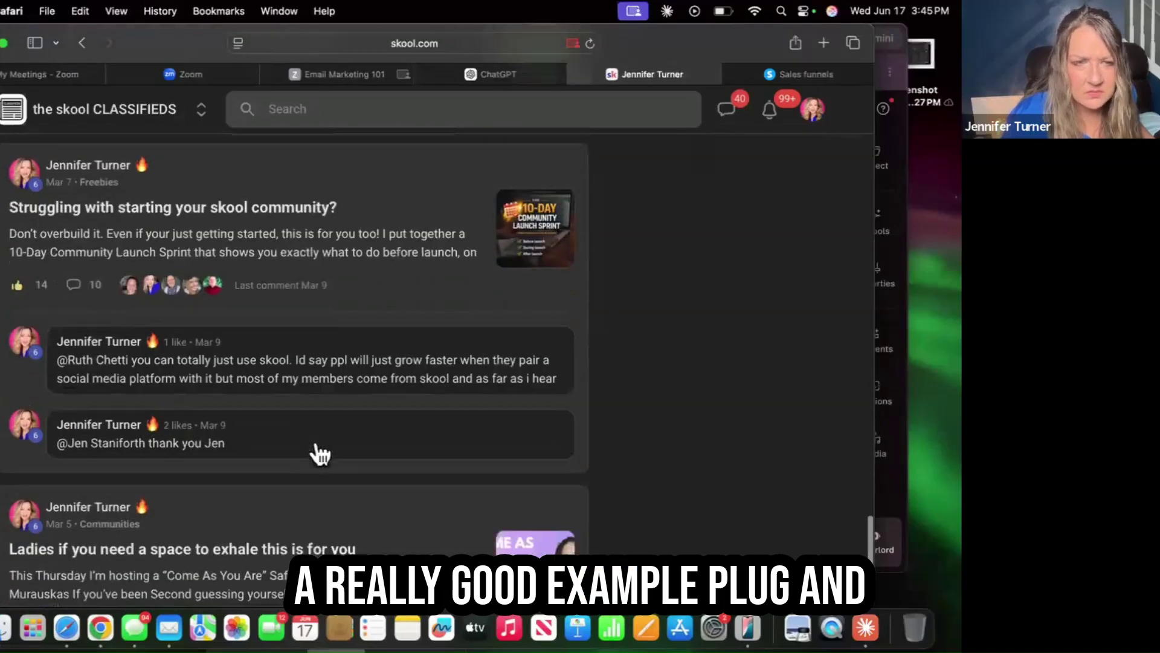
pyautogui.scroll(10, 319, 453)
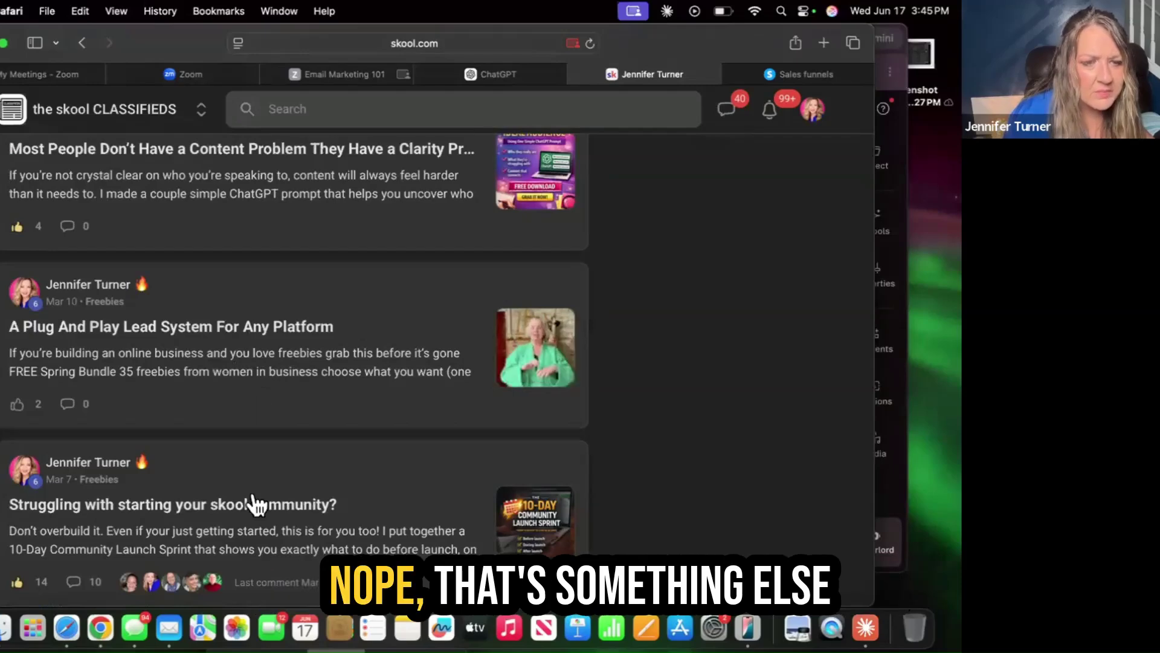
pyautogui.scroll(-8, 253, 505)
pyautogui.click(256, 565)
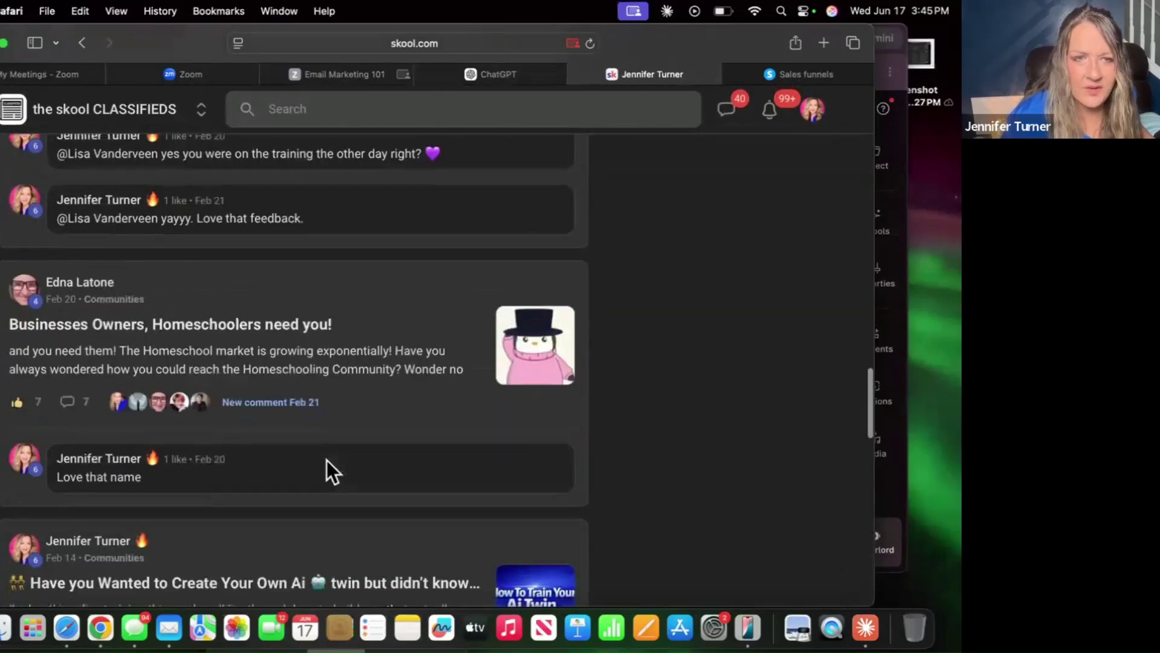
# Find and open the Freebies post "If your Skool isn't making money yet, it's probably not your offer." and read its Community to Cash Playbook offer
pyautogui.scroll(9, 327, 469)
pyautogui.scroll(-2, 326, 469)
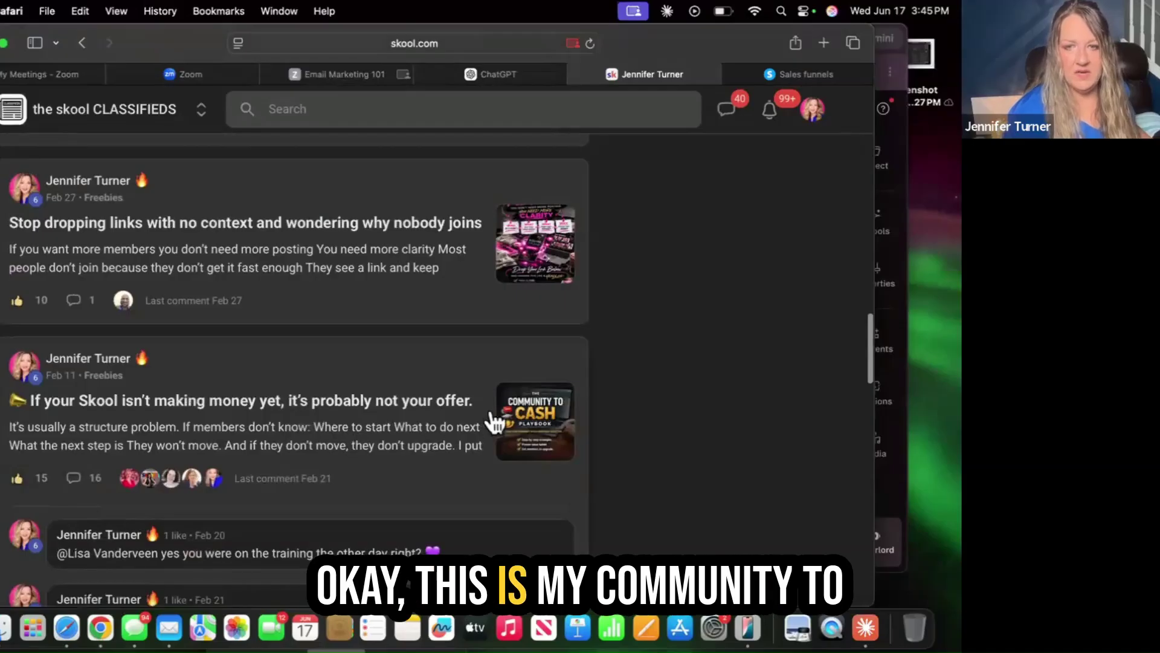
pyautogui.click(384, 433)
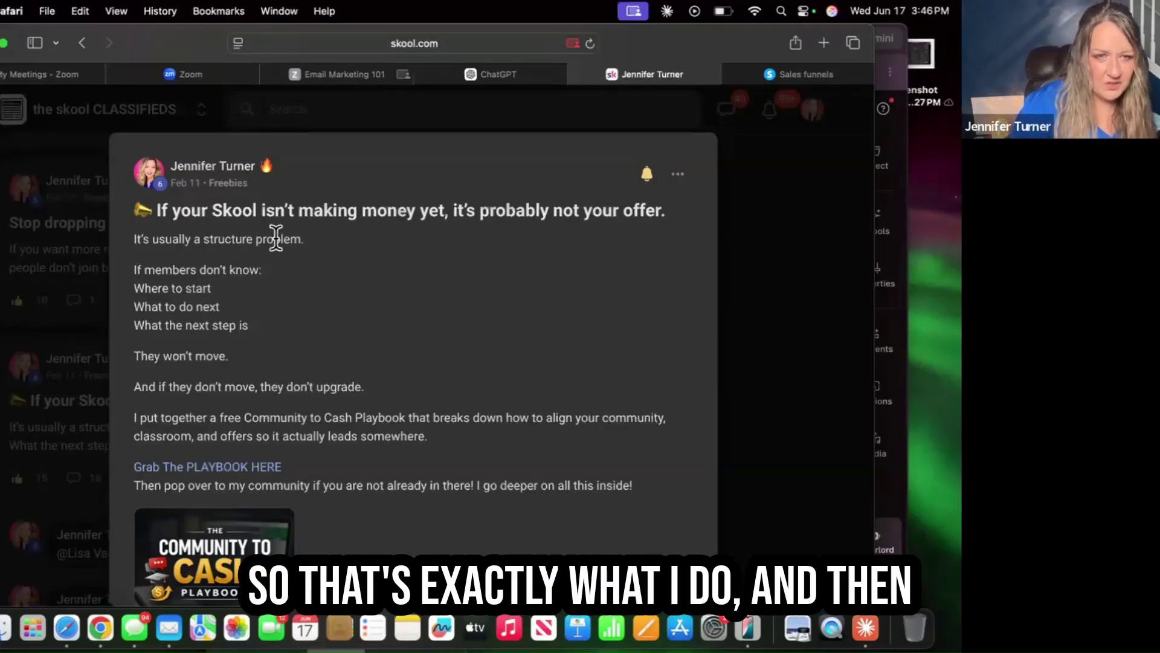
pyautogui.scroll(-4, 360, 406)
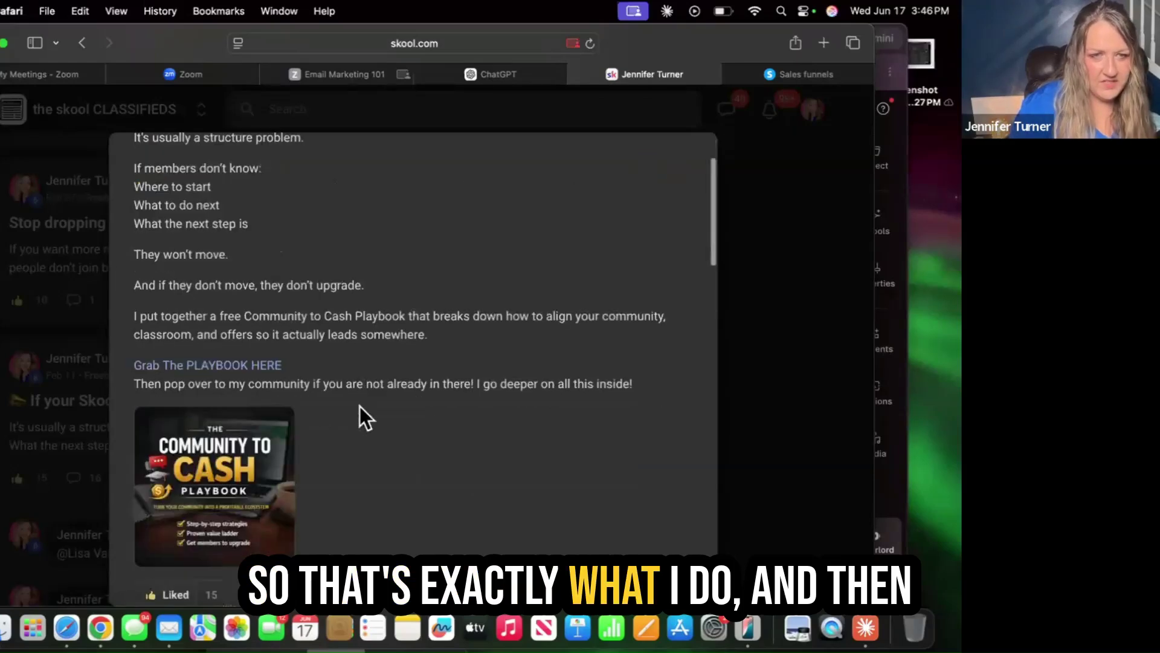
pyautogui.scroll(2, 360, 406)
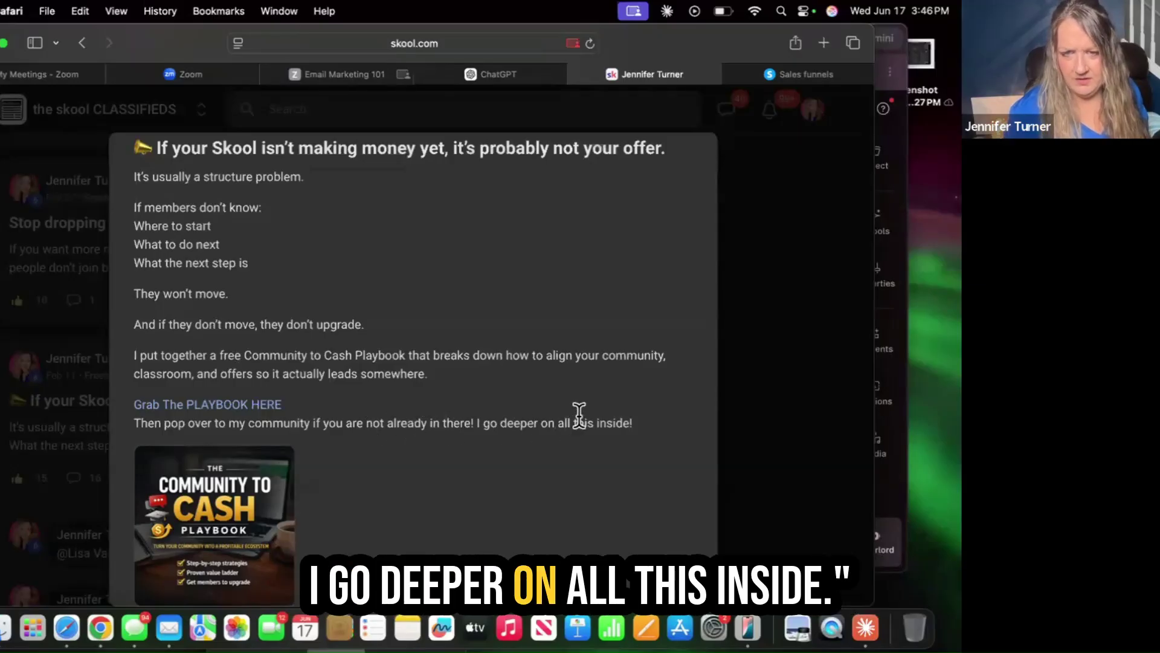
pyautogui.scroll(-3, 516, 381)
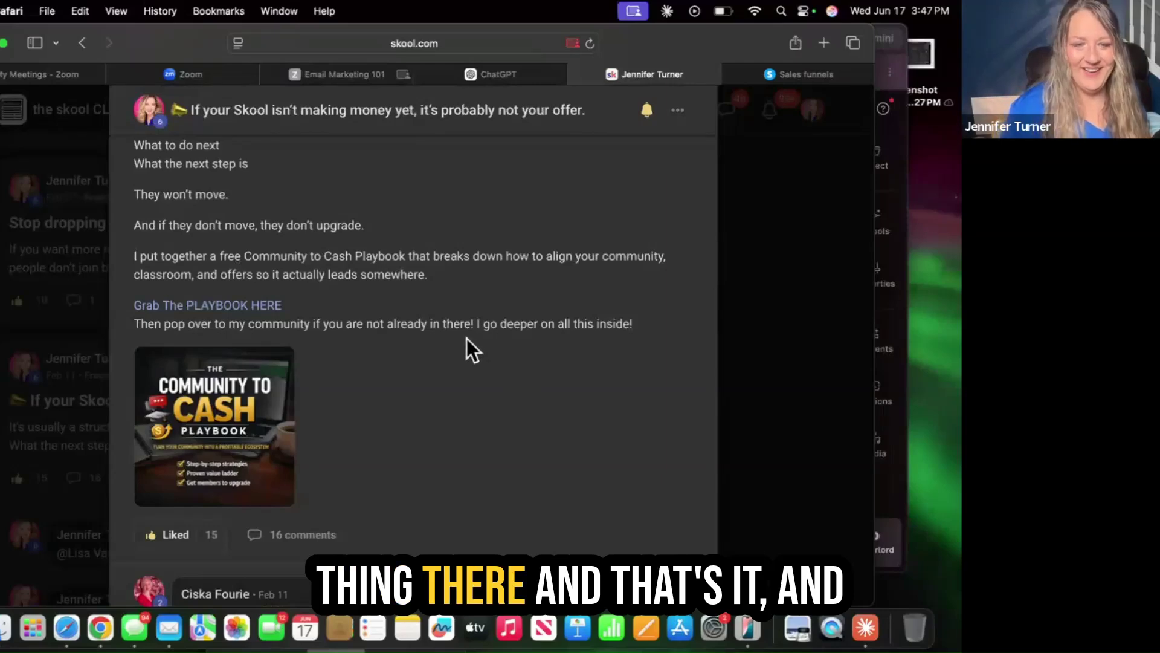
# Look through the comments under the Community to Cash Playbook post, return to its opening text and close the post
pyautogui.scroll(-3, 467, 344)
pyautogui.scroll(3, 468, 345)
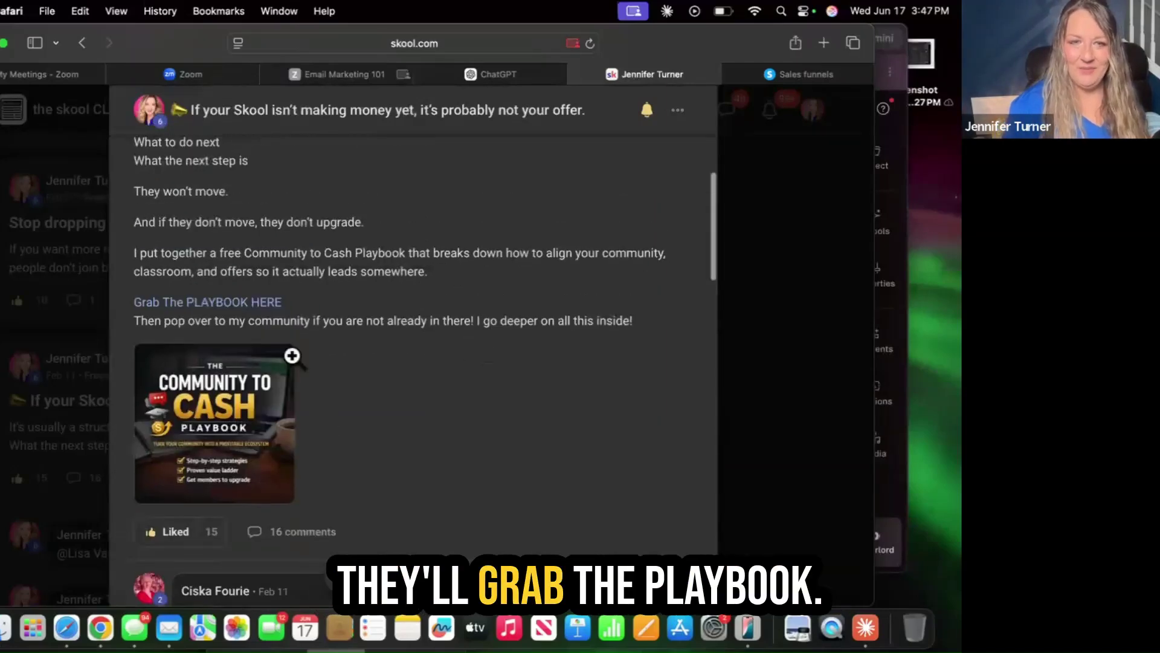
pyautogui.scroll(-15, 308, 366)
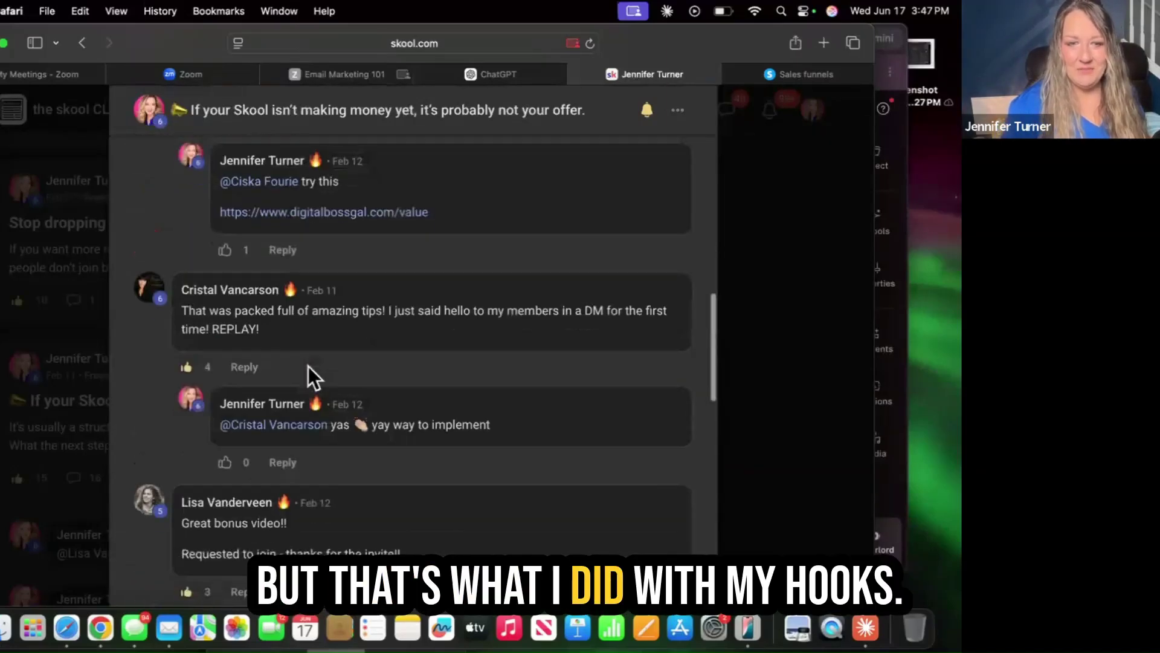
pyautogui.scroll(10, 308, 366)
pyautogui.scroll(8, 308, 366)
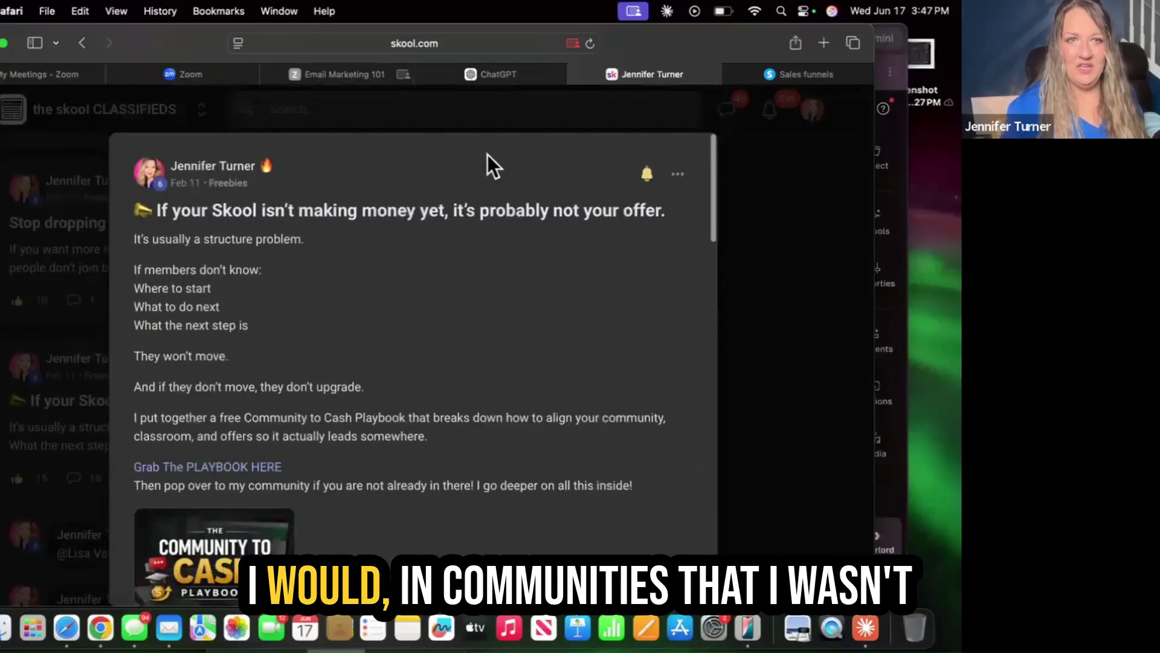
pyautogui.click(48, 180)
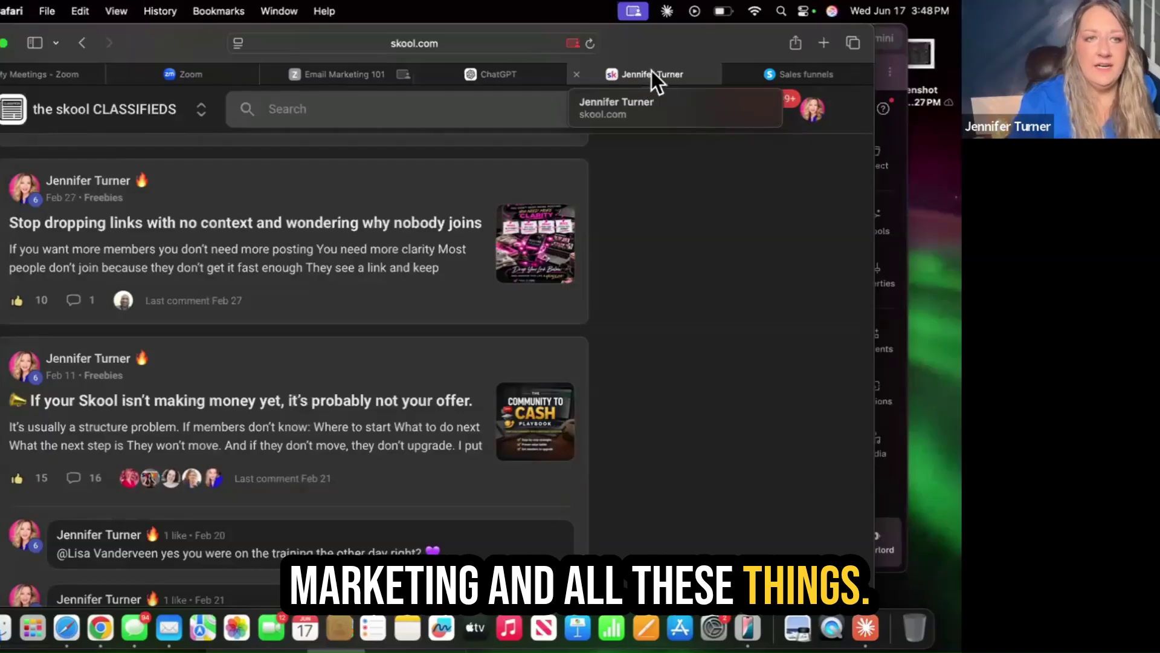
# Switch to the Email Marketing 101 Zoom meeting and read the new group chat messages about keeping up with different communities
pyautogui.click(353, 75)
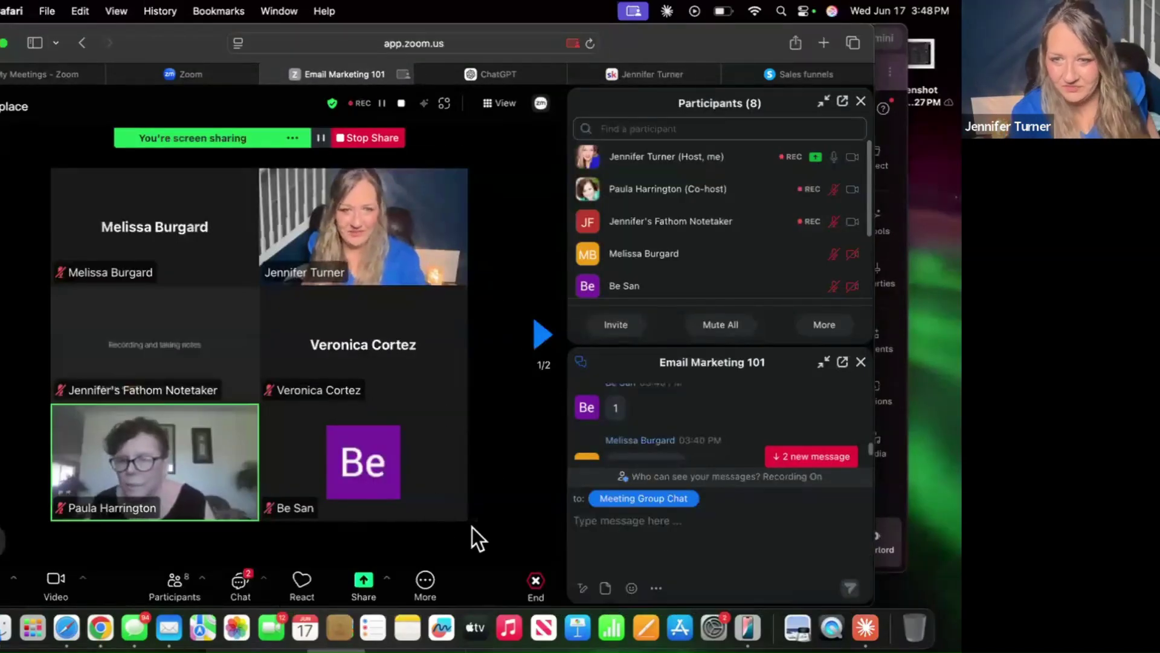
pyautogui.scroll(-5, 673, 427)
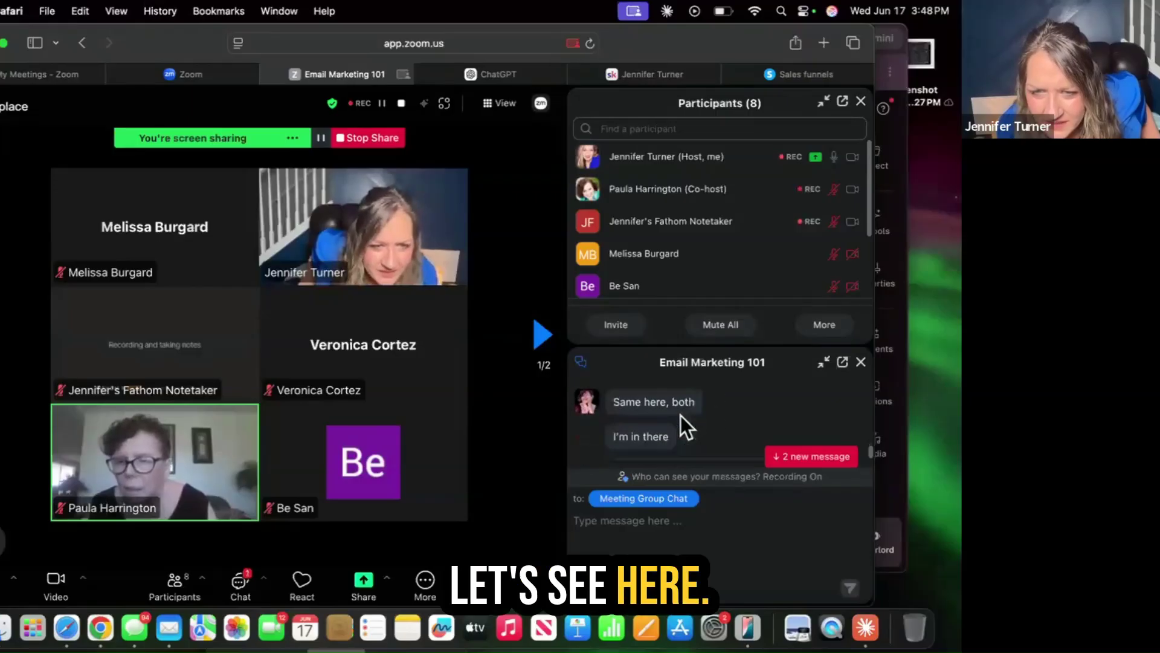
pyautogui.scroll(-1, 680, 415)
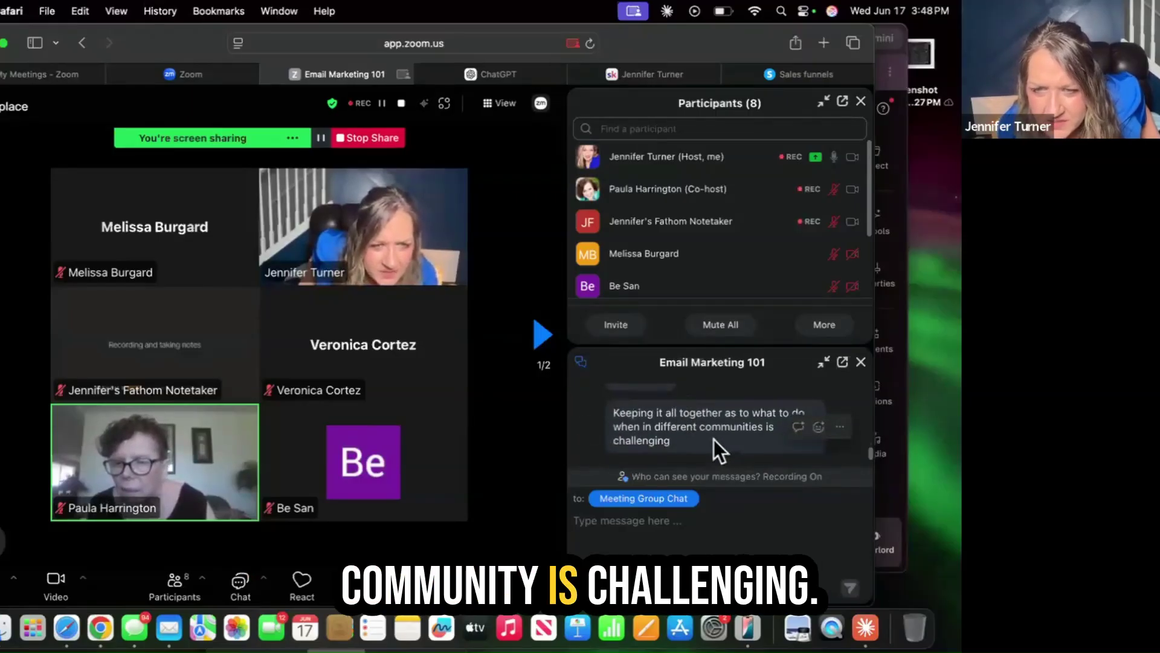
pyautogui.scroll(1, 672, 417)
pyautogui.scroll(-1, 672, 417)
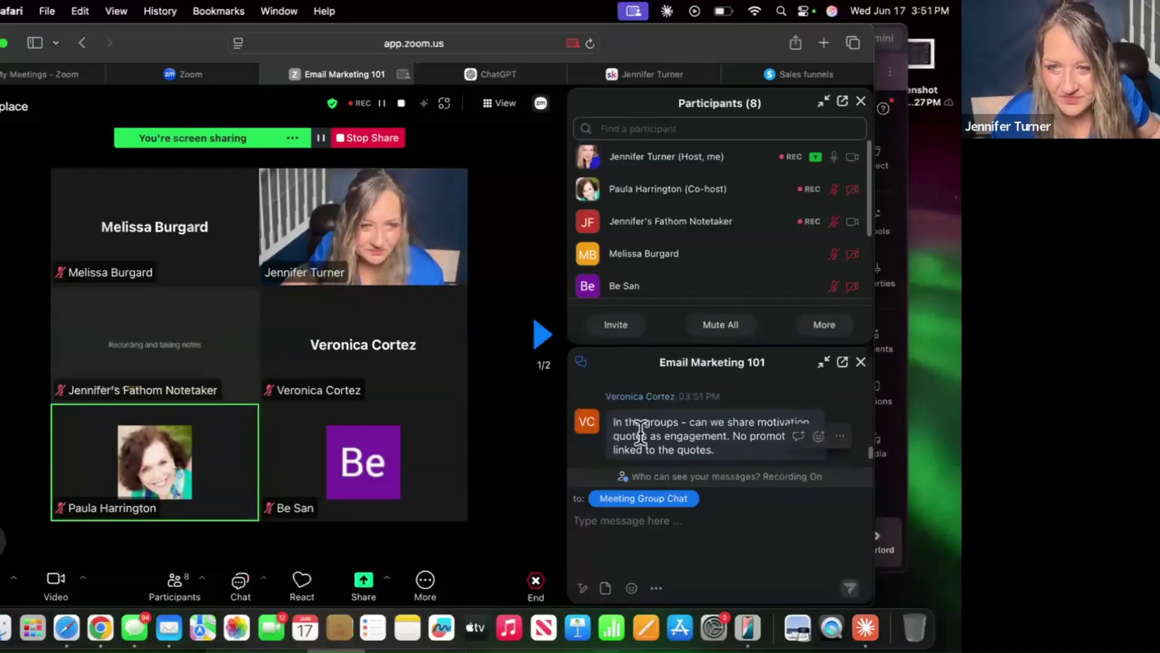
# Review the latest meeting chat questions, including those about sharing motivational quotes in groups and where the funnels are
pyautogui.scroll(5, 664, 441)
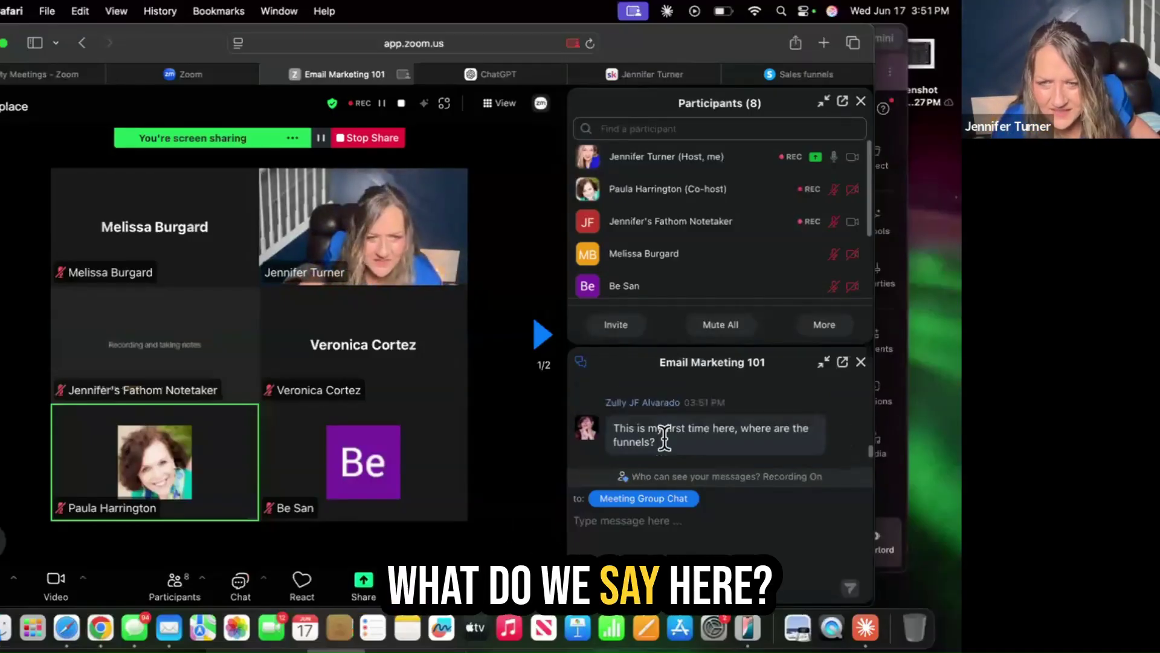
pyautogui.scroll(-1, 665, 438)
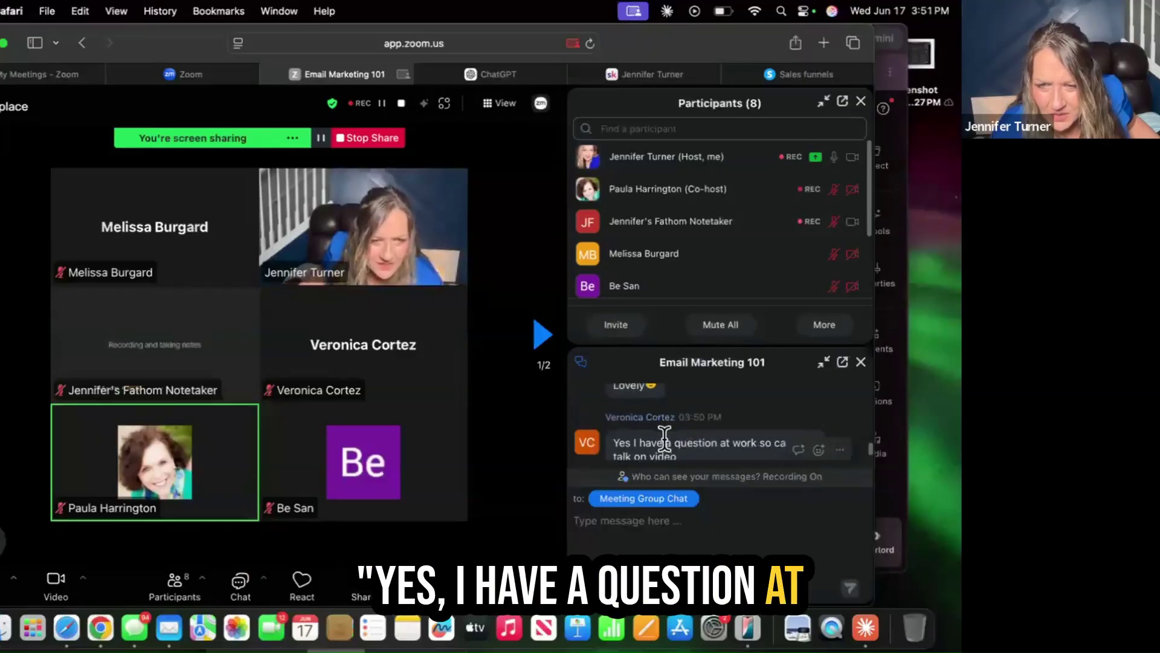
pyautogui.scroll(4, 664, 439)
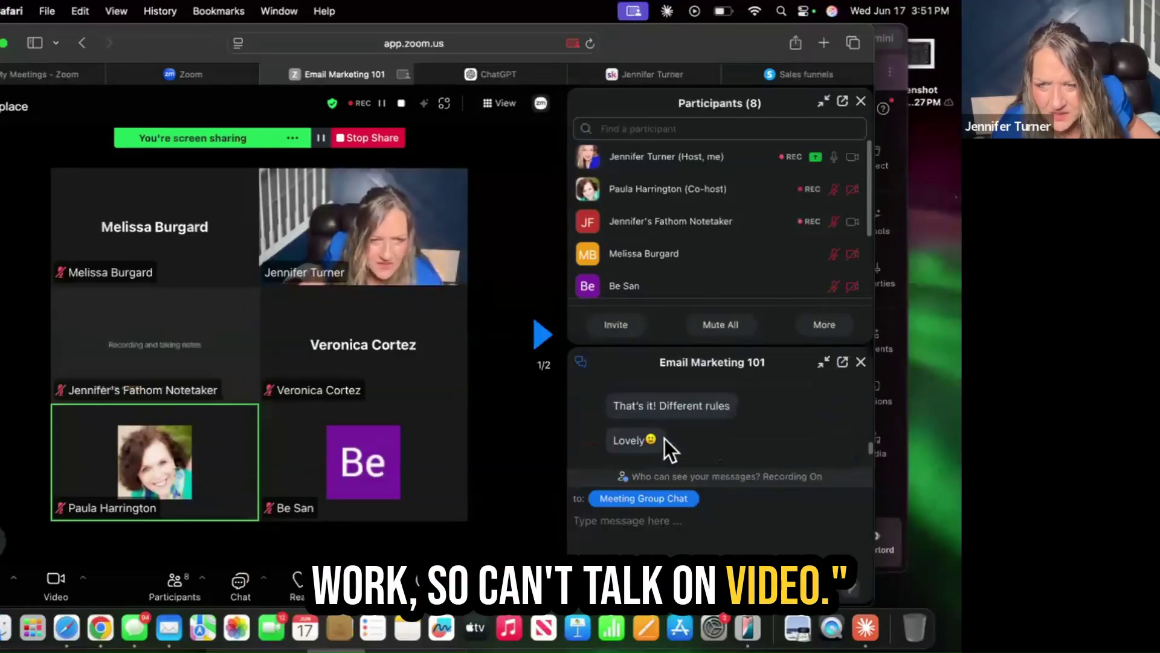
pyautogui.scroll(-4, 665, 439)
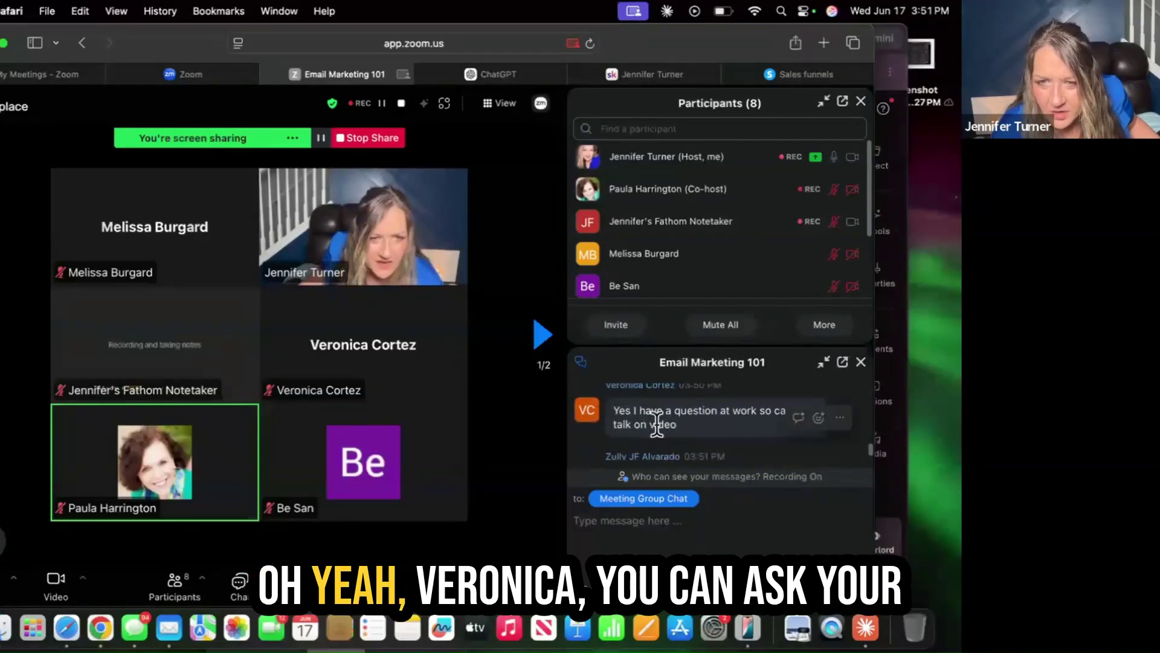
pyautogui.scroll(1, 658, 429)
pyautogui.scroll(-3, 657, 423)
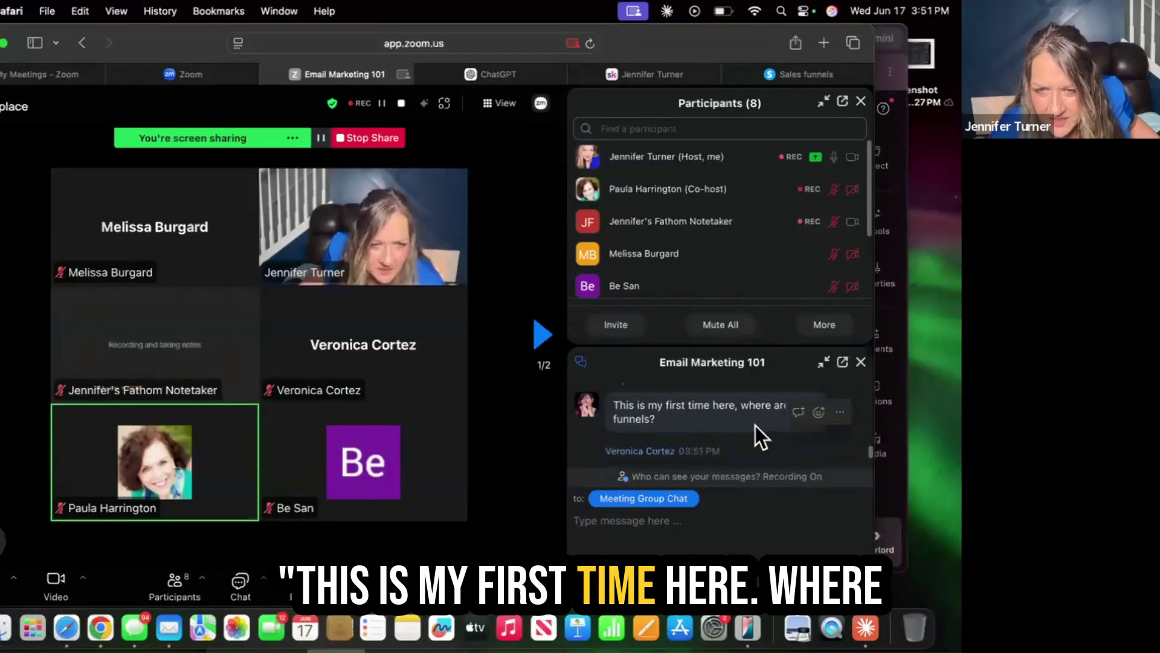
pyautogui.scroll(3, 672, 427)
pyautogui.scroll(-1, 672, 427)
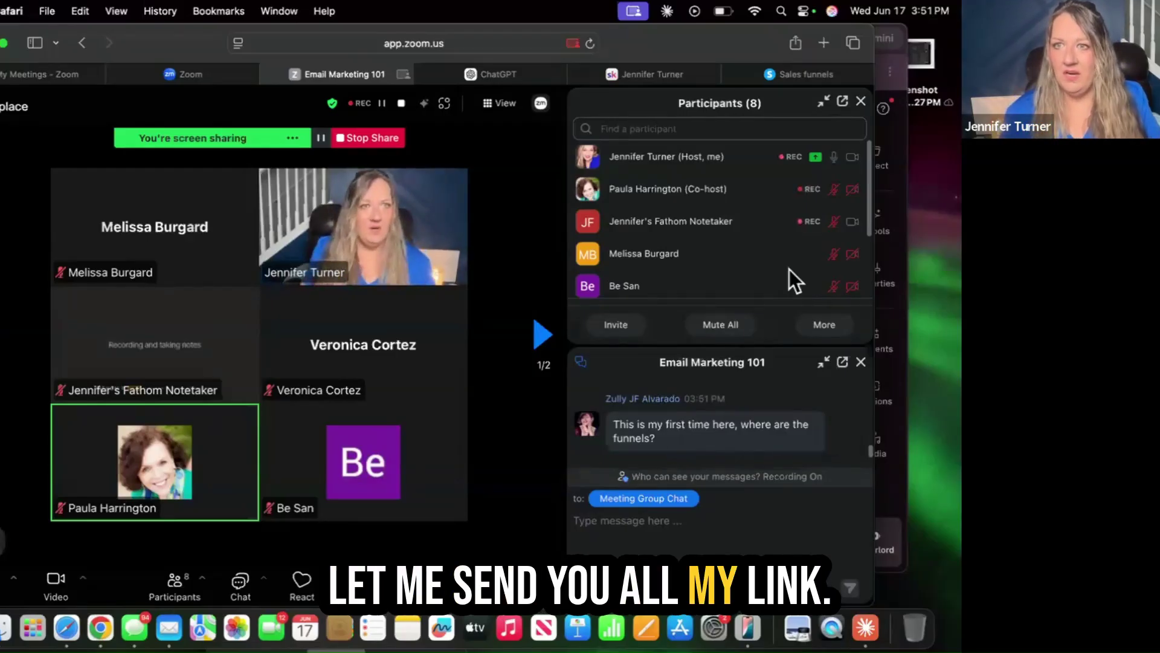
# Switch to systeme.io and open the Affiliate program page of the account settings to look for the referral link
pyautogui.click(815, 76)
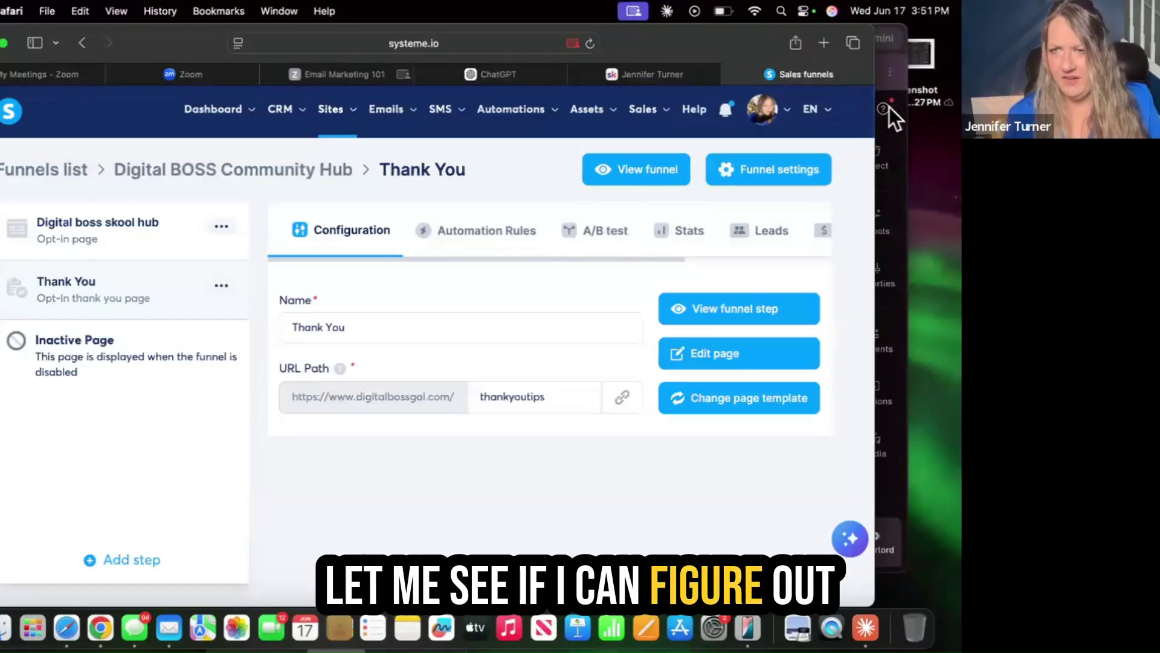
pyautogui.moveTo(826, 113)
pyautogui.click(787, 109)
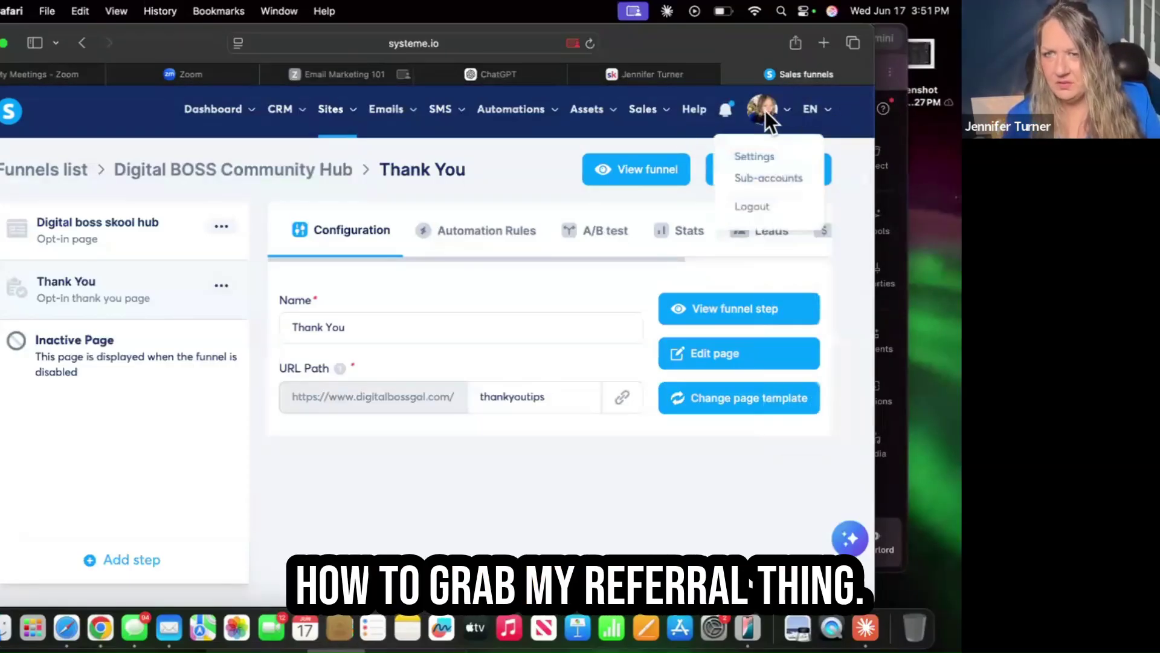
pyautogui.click(754, 157)
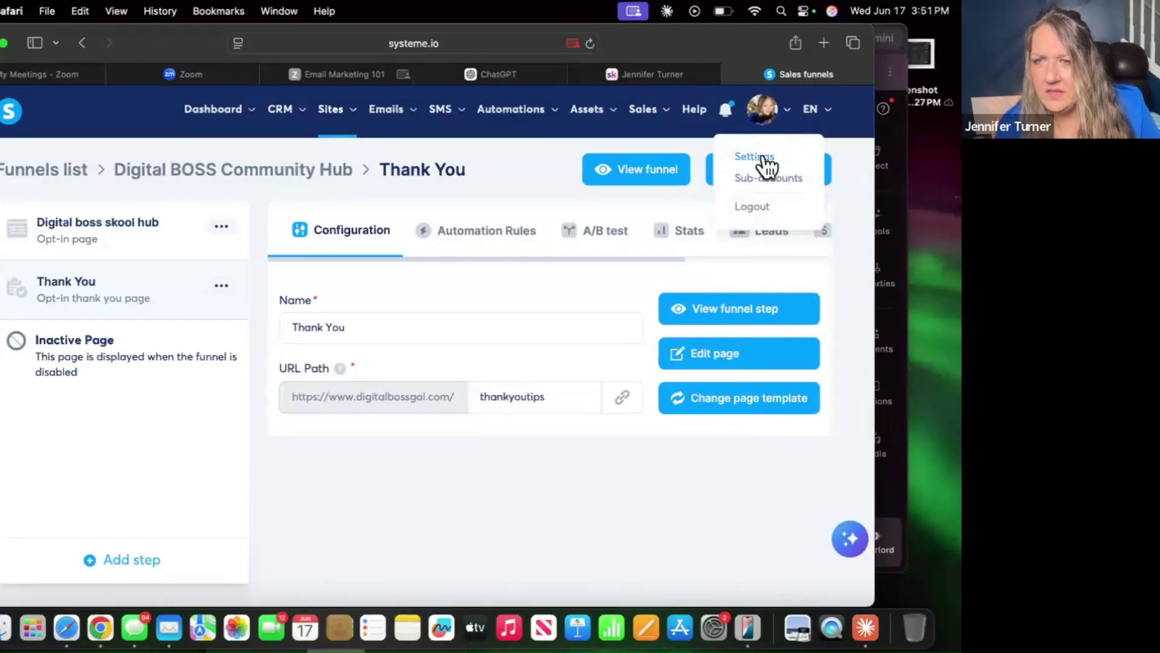
pyautogui.scroll(-5, 104, 415)
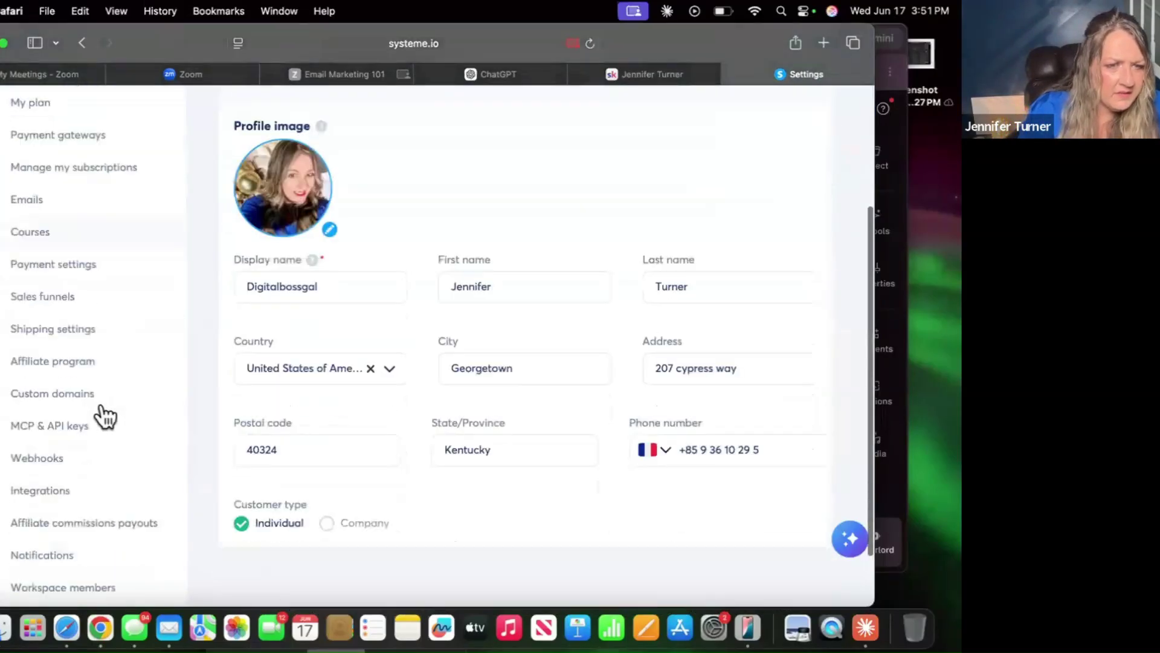
pyautogui.scroll(2, 105, 415)
pyautogui.scroll(3, 104, 415)
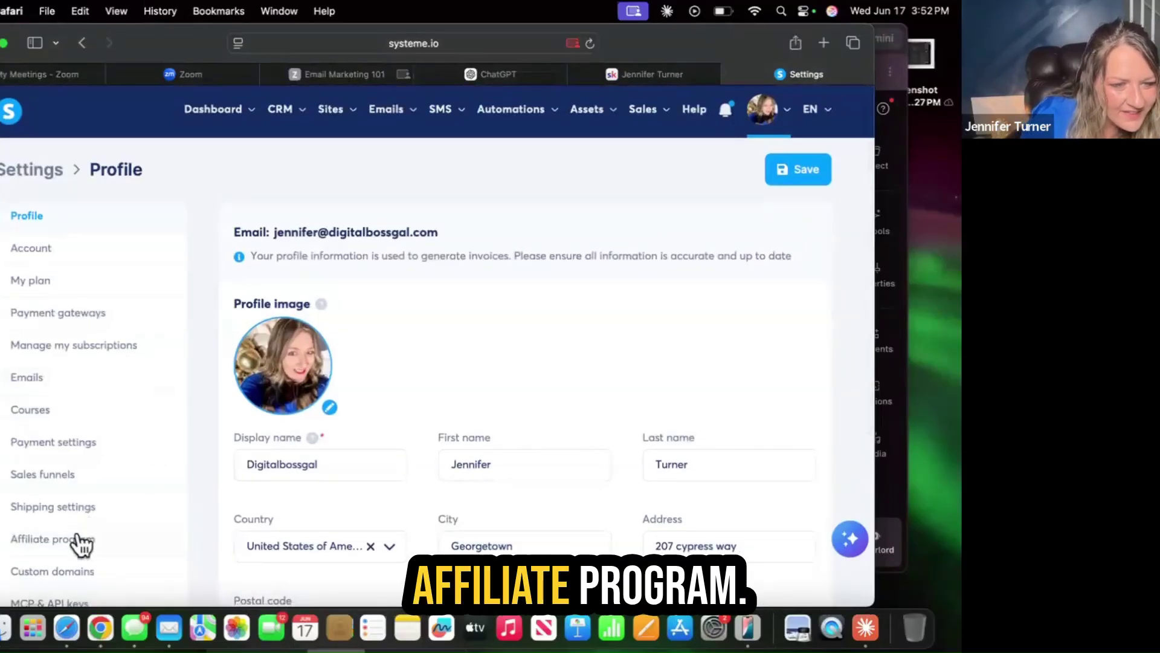
pyautogui.click(76, 539)
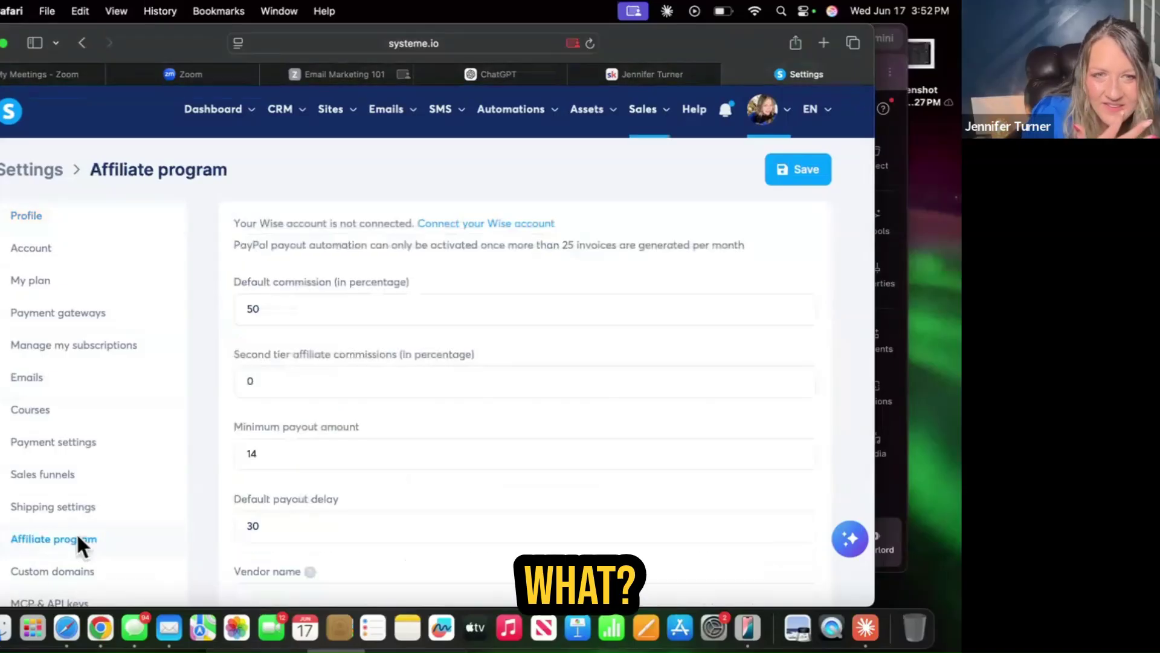
# Search the Affiliate program settings, the affiliate proxy links and the dashboard options for the systeme.io referral link
pyautogui.scroll(-1, 74, 507)
pyautogui.scroll(1, 115, 285)
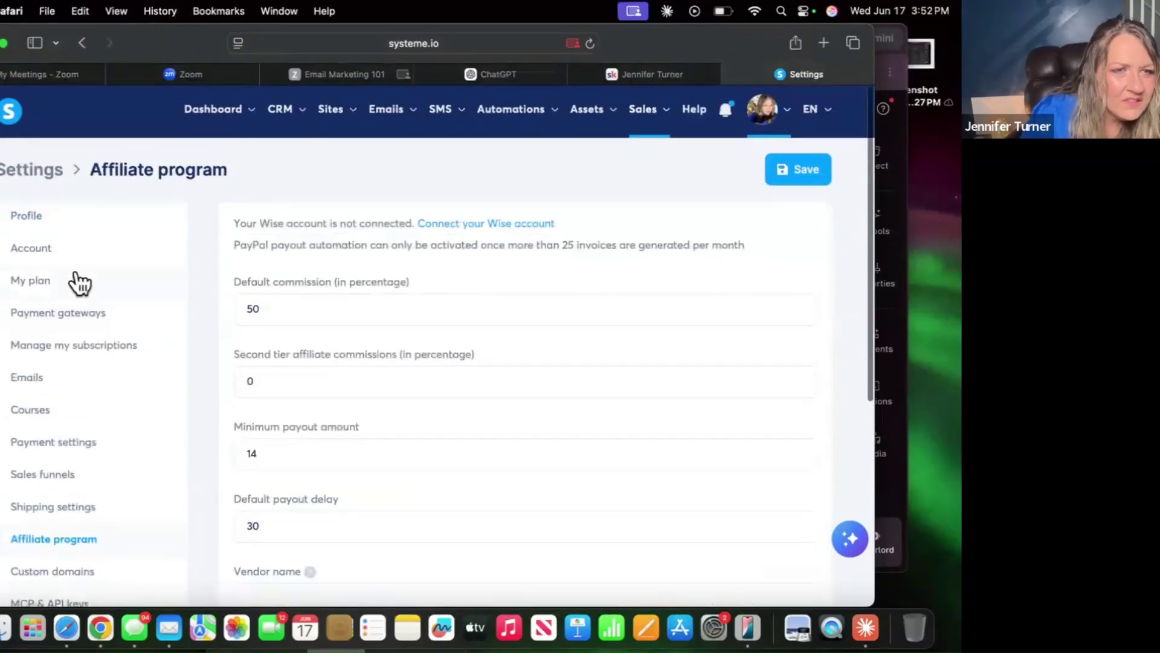
pyautogui.scroll(-3, 115, 415)
pyautogui.scroll(-3, 115, 416)
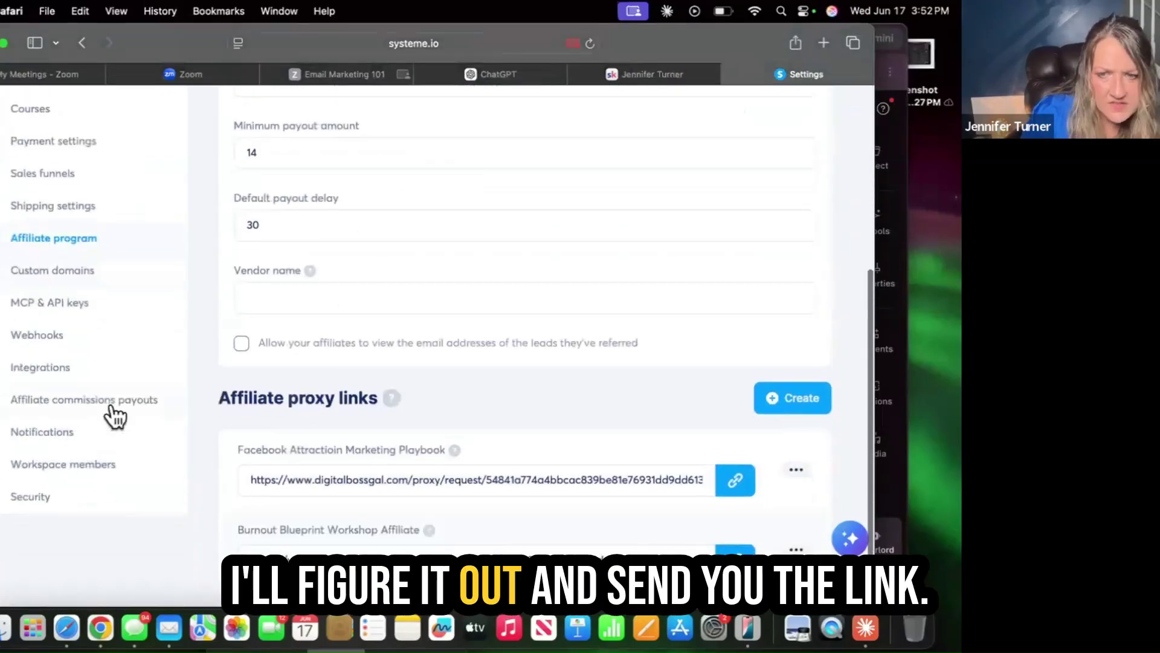
pyautogui.scroll(5, 115, 416)
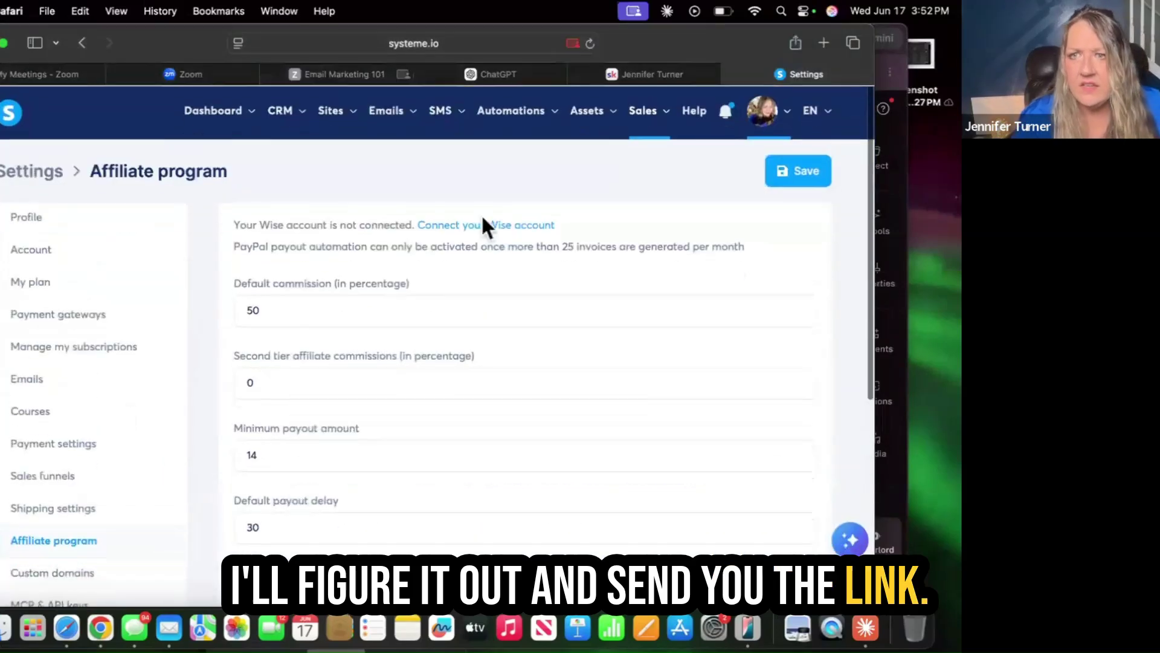
pyautogui.moveTo(465, 124)
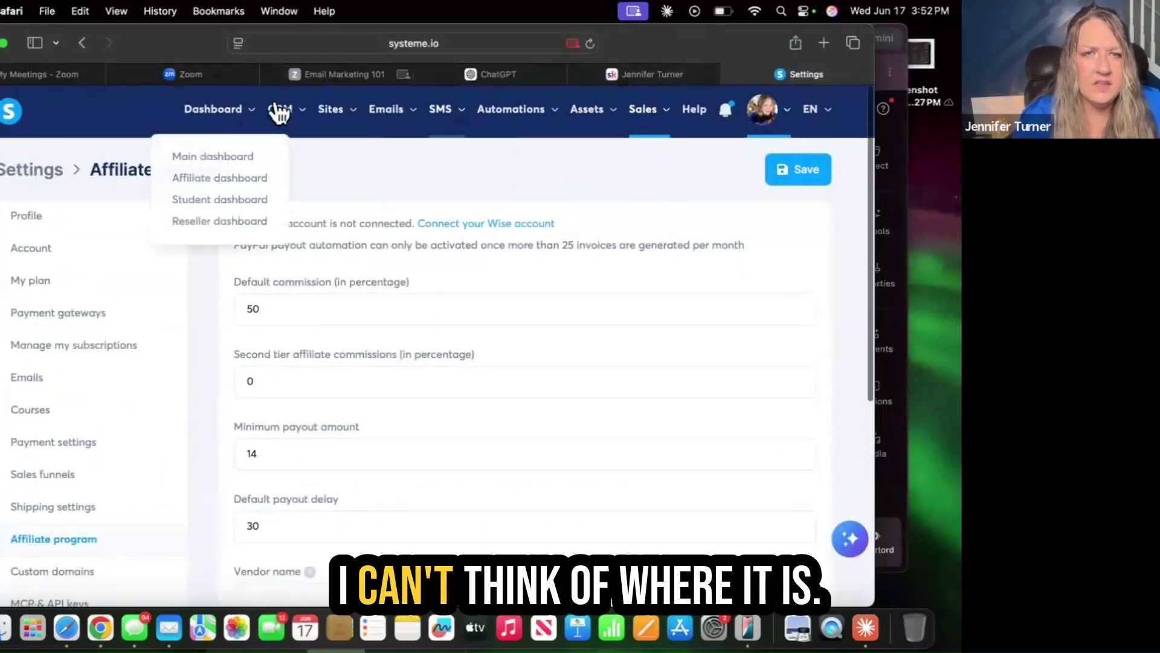
pyautogui.moveTo(293, 113)
pyautogui.moveTo(190, 121)
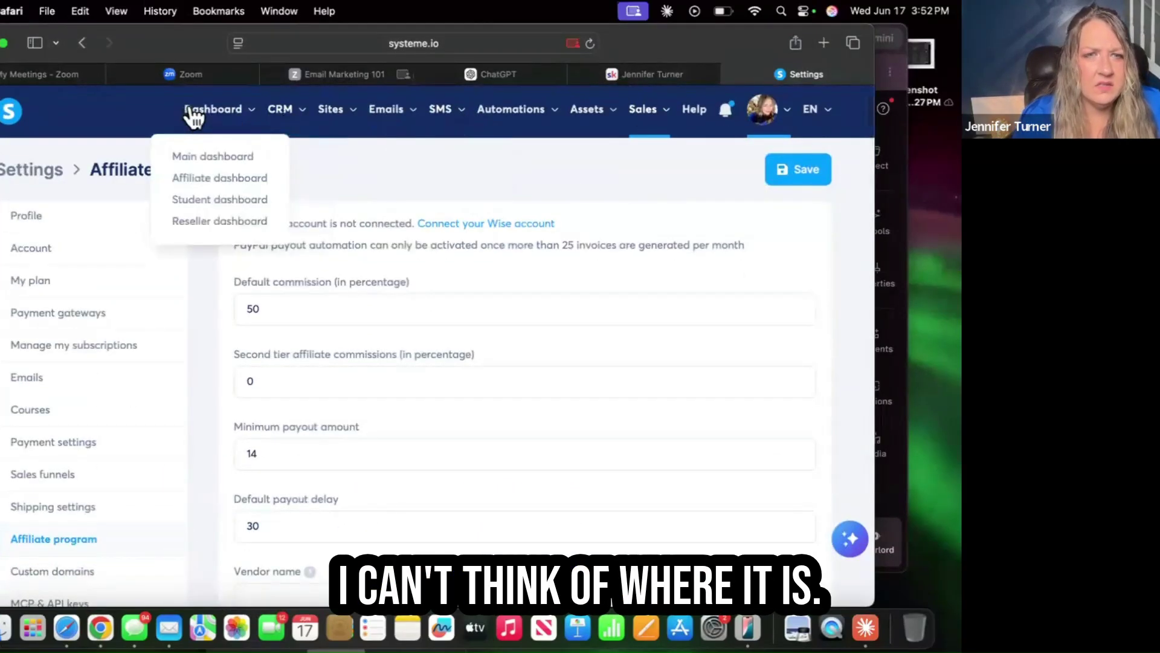
pyautogui.moveTo(392, 119)
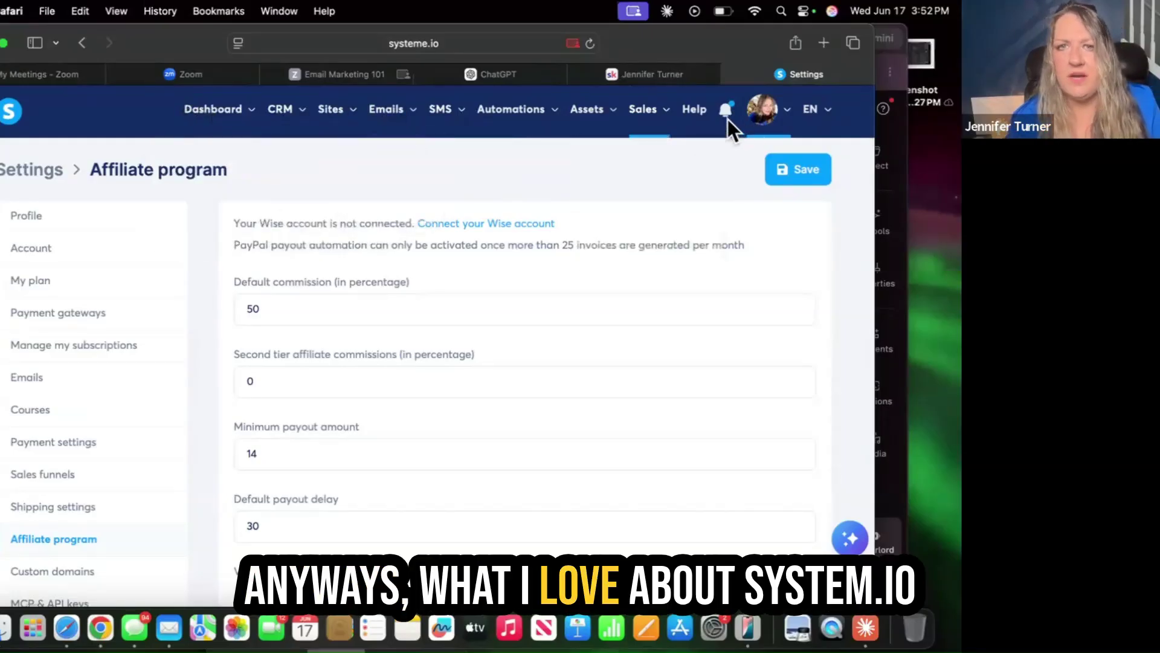
# Check the Zoom meeting briefly, return to systeme.io and open the list of sales funnels
pyautogui.click(374, 74)
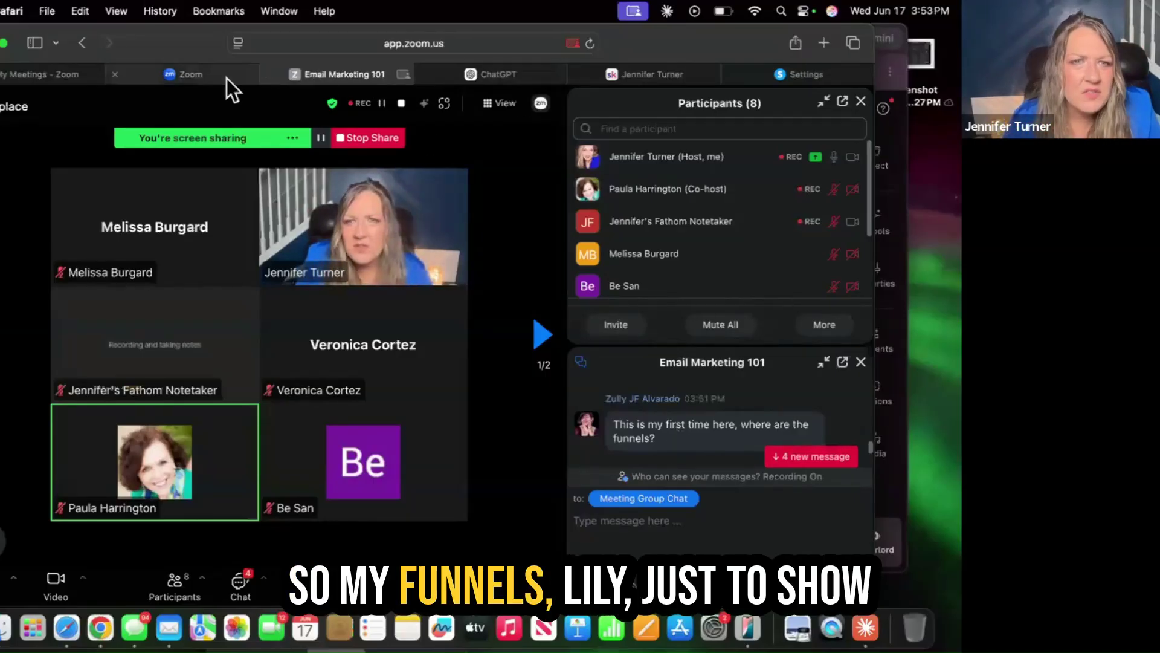
pyautogui.click(787, 77)
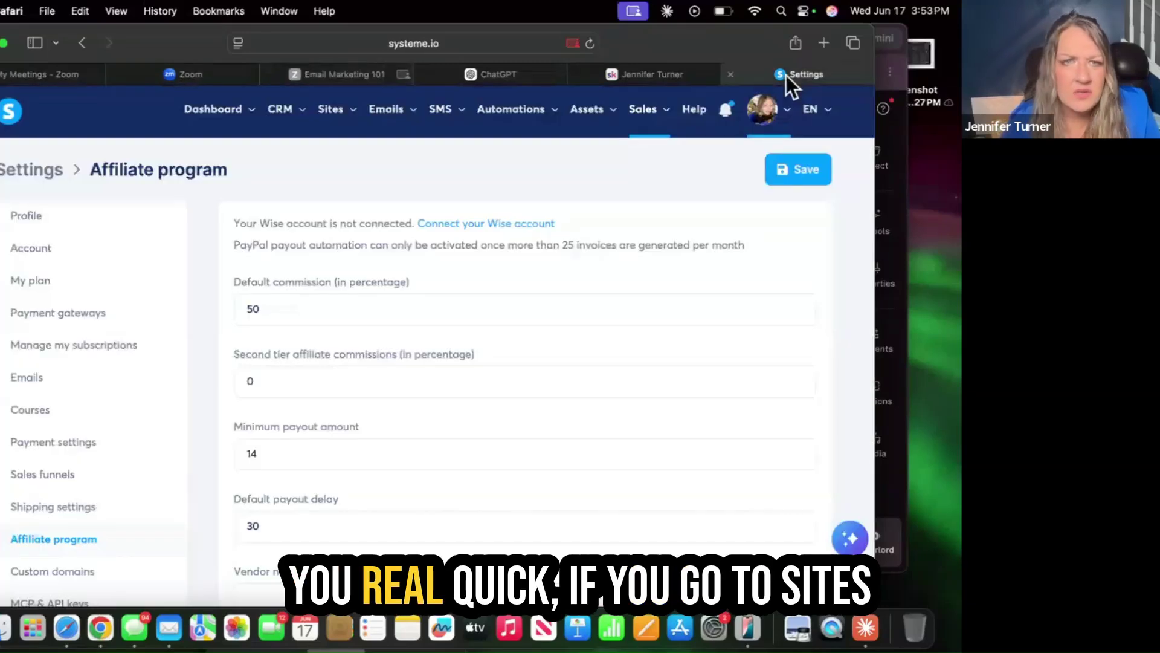
pyautogui.moveTo(339, 116)
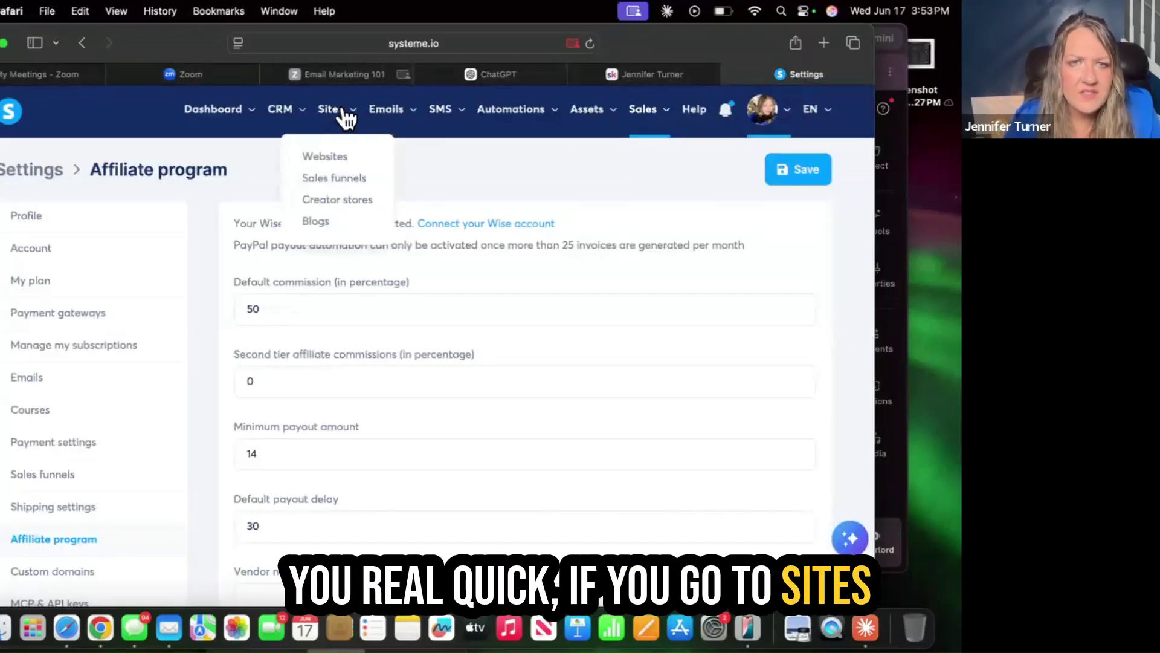
pyautogui.click(331, 177)
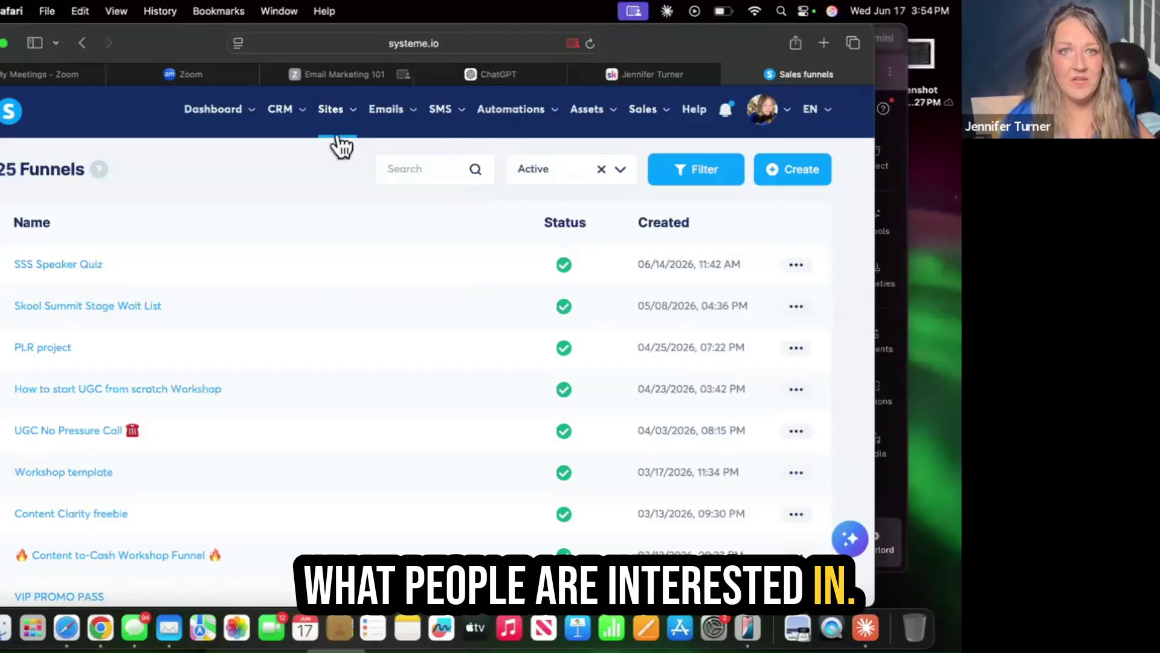
# Switch to the Zoom meeting, read the chat question about sharing motivational quotes in groups, and admit the participant in the waiting room
pyautogui.click(339, 75)
pyautogui.scroll(-2, 678, 433)
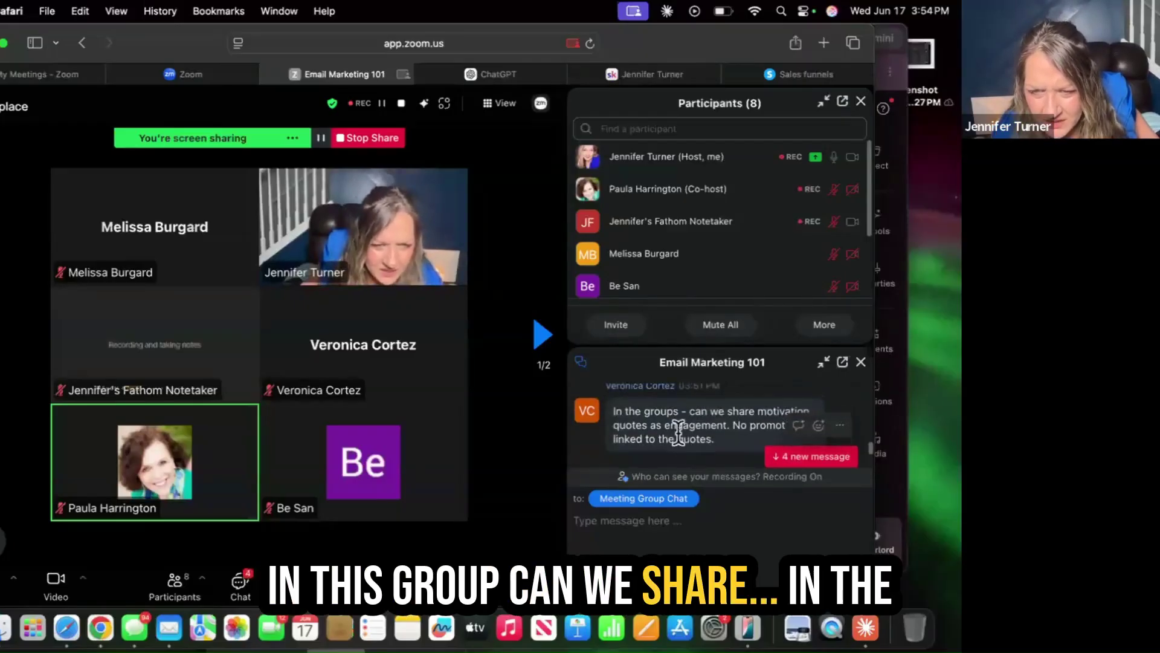
pyautogui.scroll(-1, 677, 433)
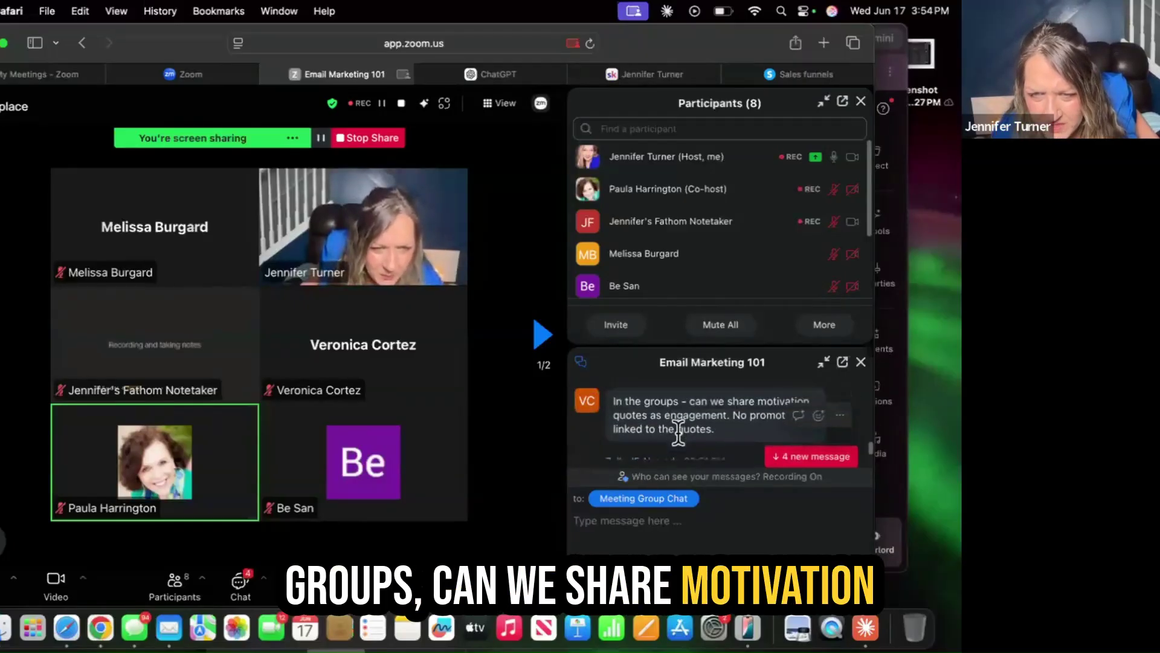
pyautogui.scroll(-1, 713, 428)
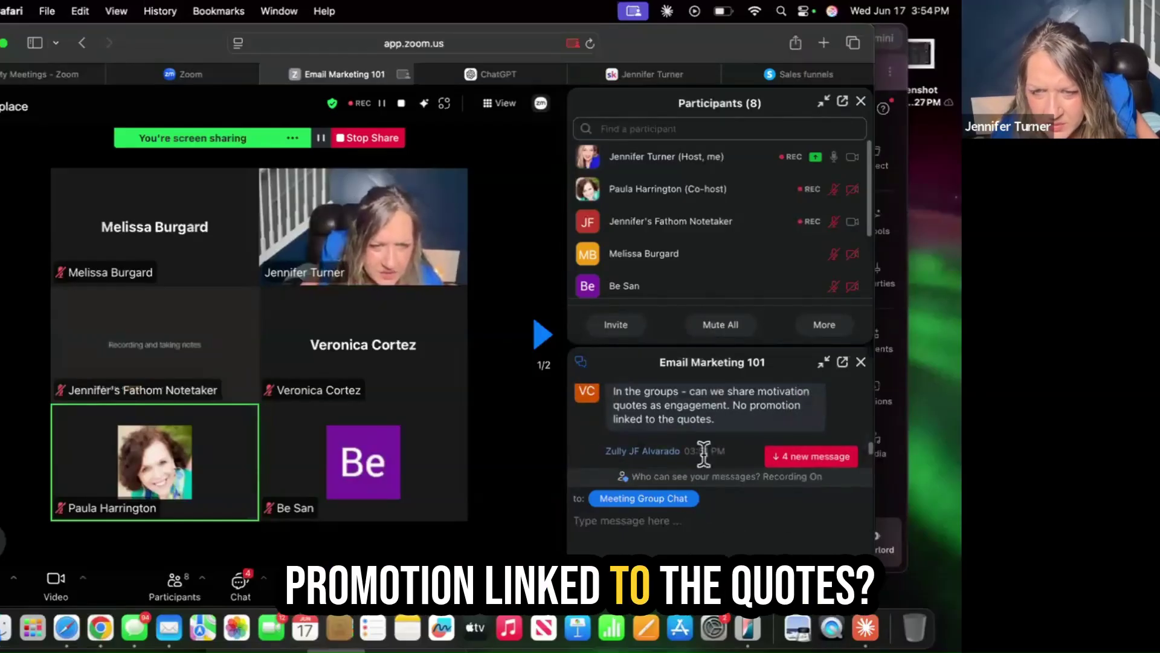
pyautogui.scroll(1, 698, 430)
pyautogui.scroll(1, 697, 431)
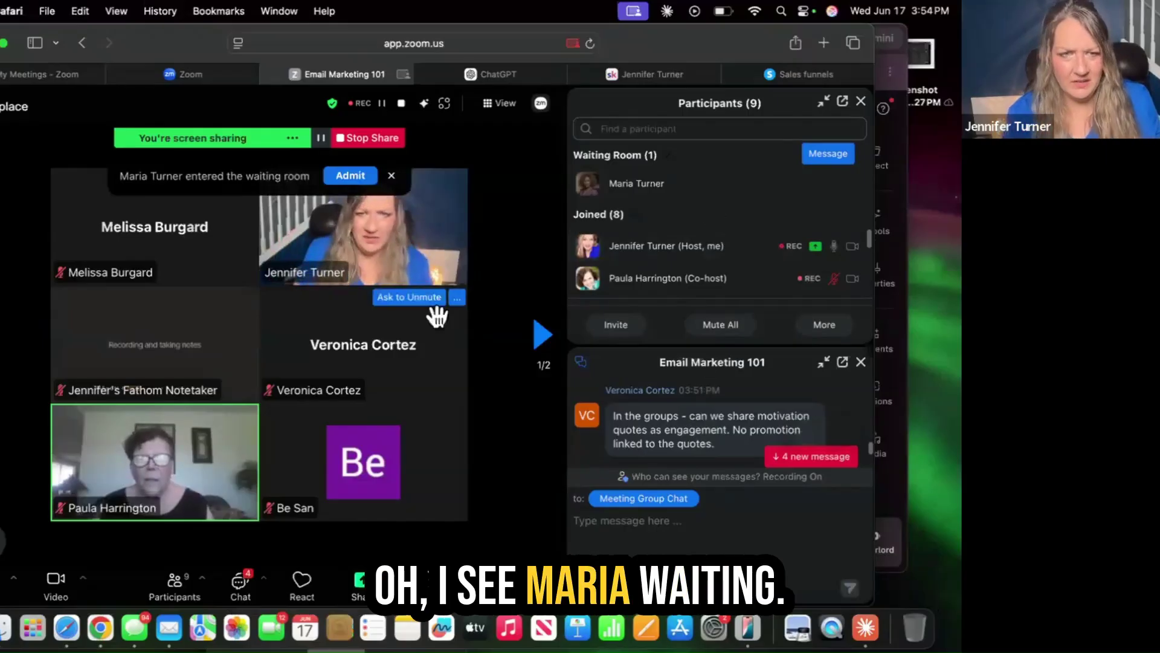
pyautogui.click(352, 176)
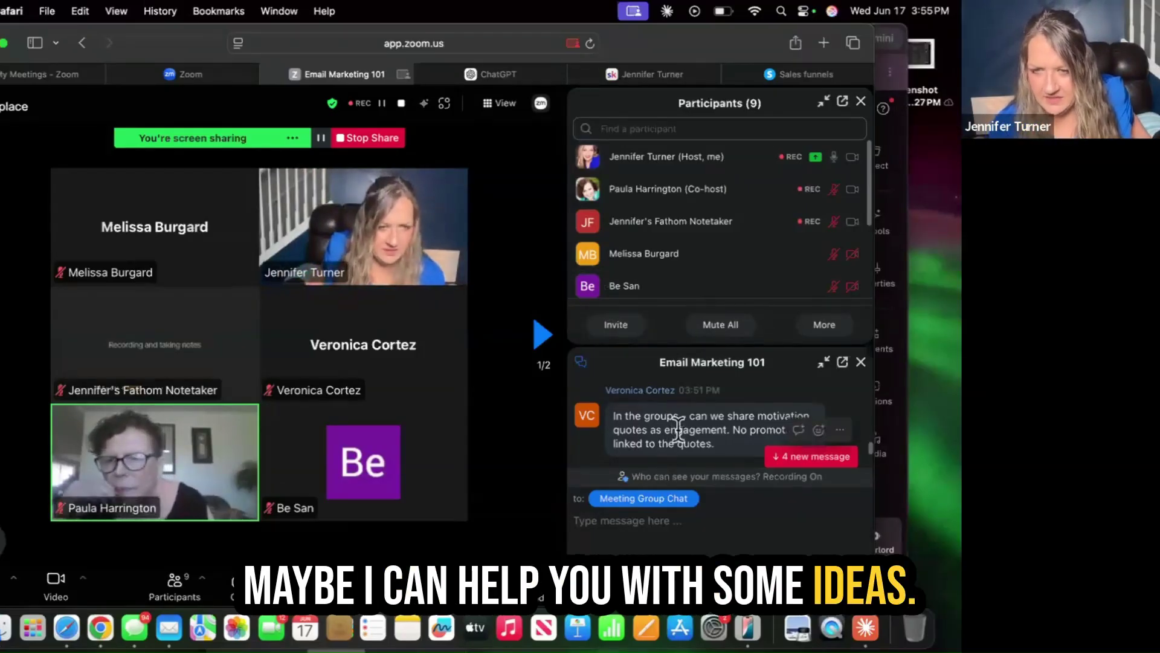
# Read the newer meeting chat messages, from the reply about using HBA to the latest message
pyautogui.scroll(-5, 678, 431)
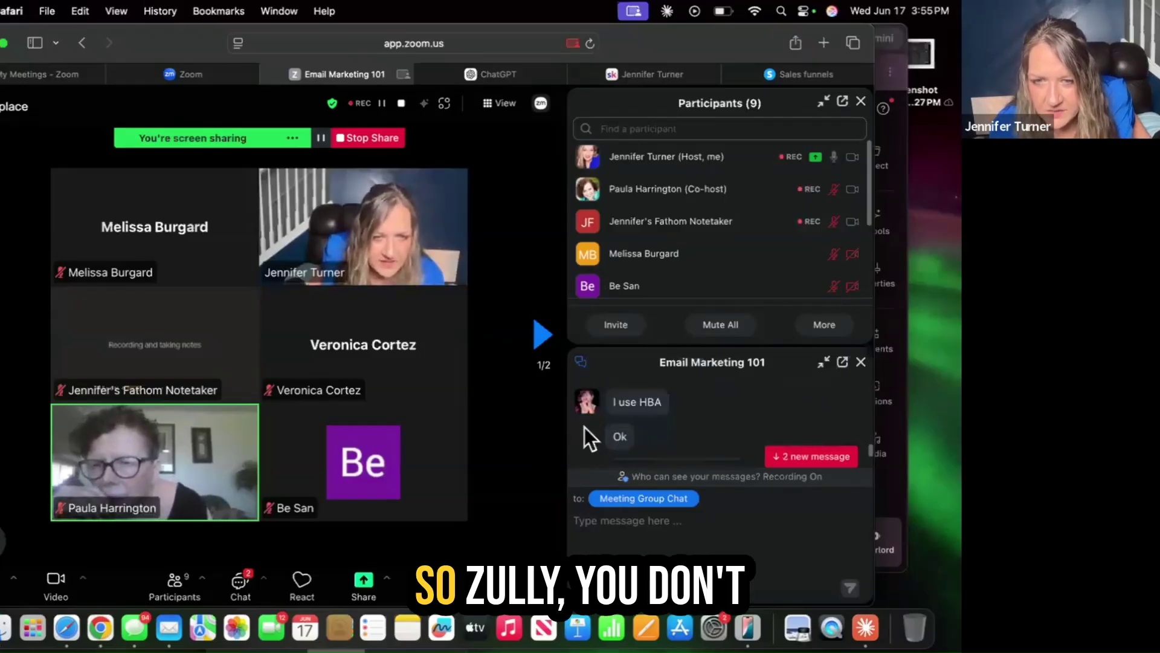
pyautogui.scroll(1, 581, 429)
pyautogui.scroll(-1, 573, 426)
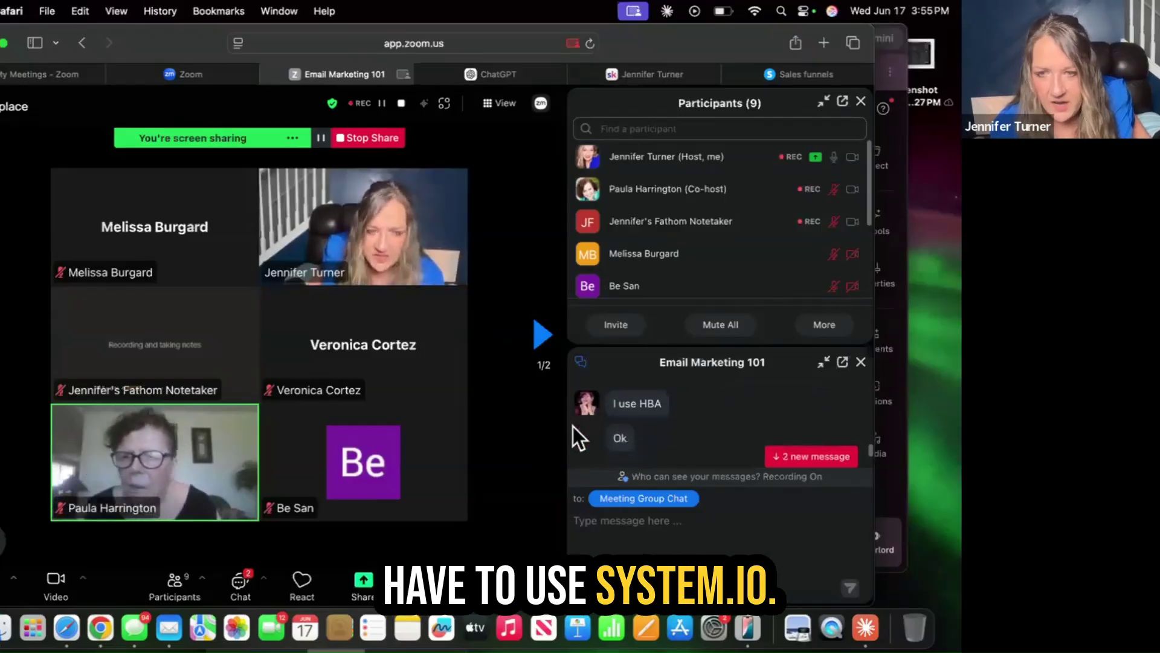
pyautogui.scroll(-2, 592, 423)
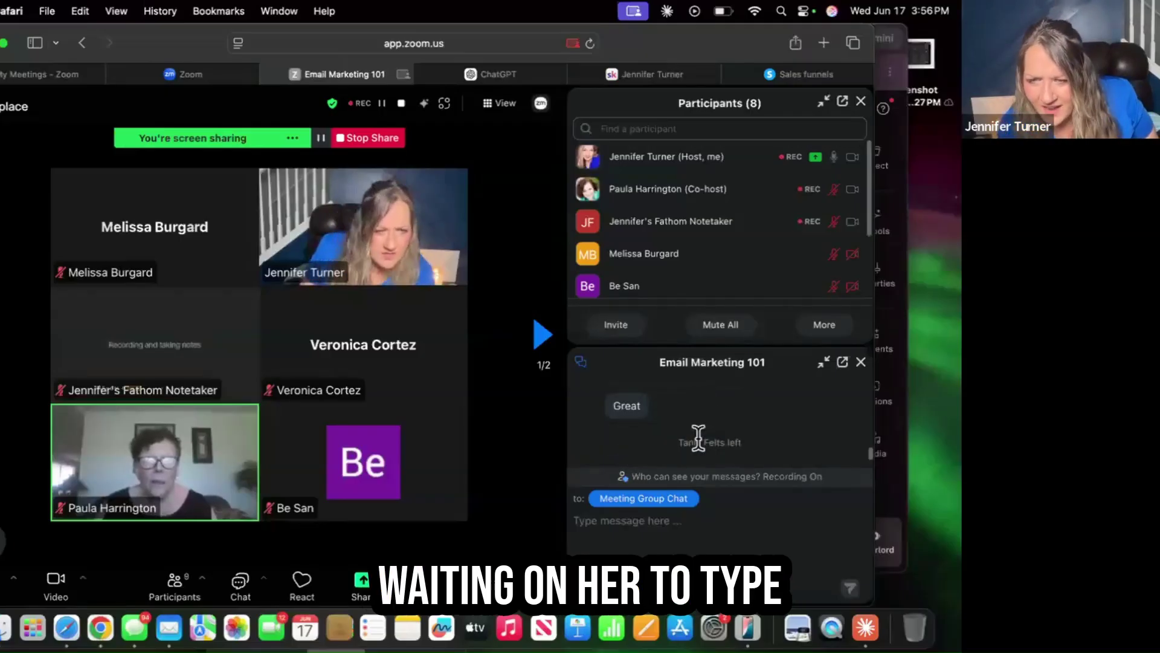
pyautogui.scroll(2, 732, 441)
pyautogui.scroll(-2, 732, 441)
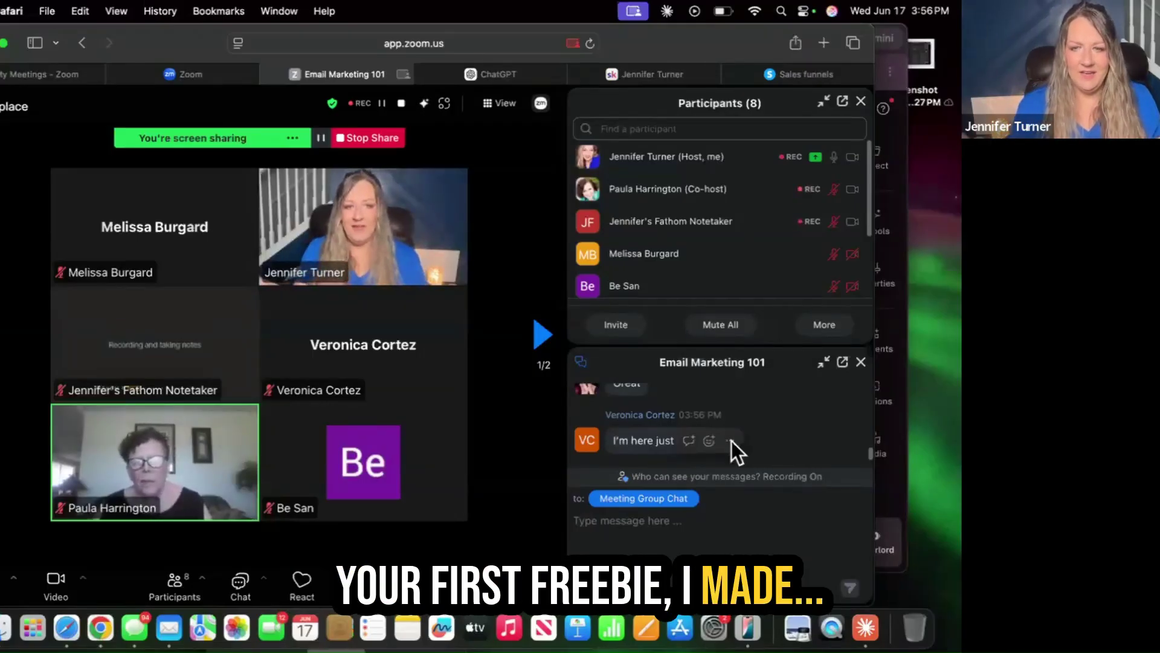
pyautogui.click(709, 440)
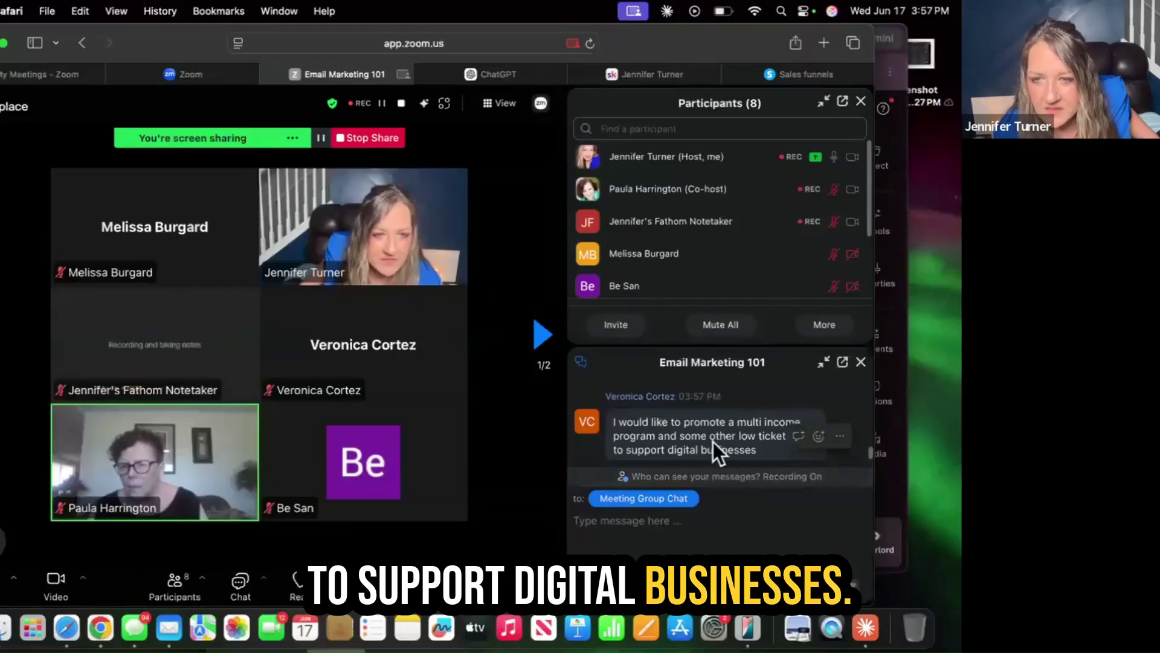
# Look back through the meeting chat for the original question about sharing motivational quotes as engagement in groups
pyautogui.scroll(-3, 697, 423)
pyautogui.scroll(5, 696, 423)
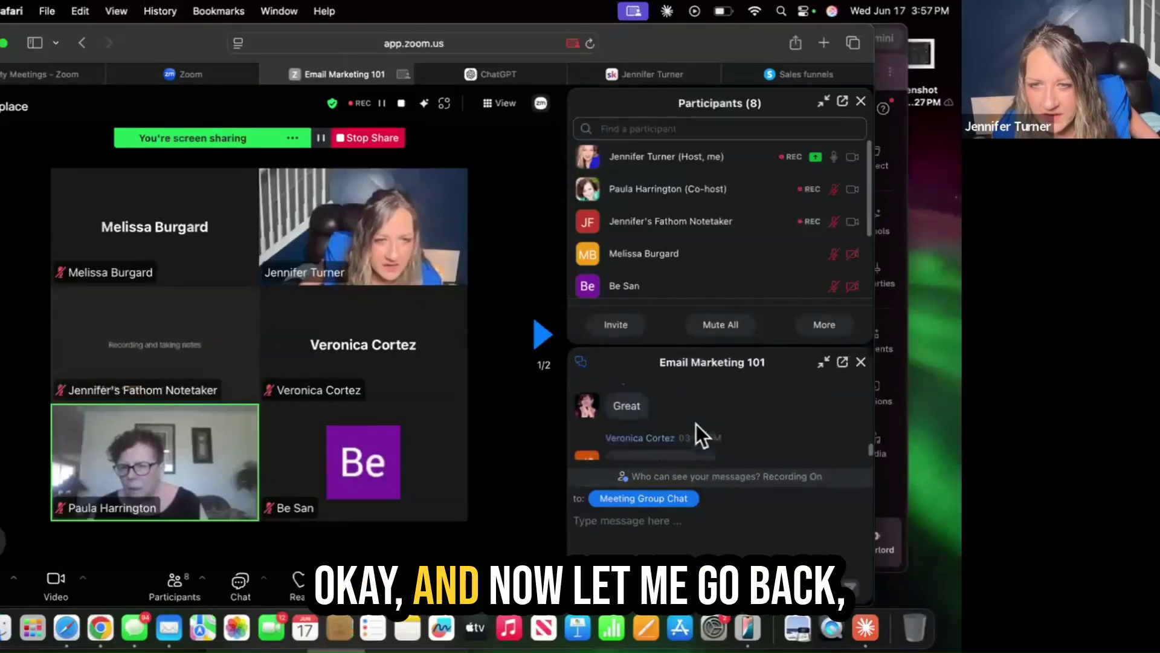
pyautogui.scroll(5, 696, 426)
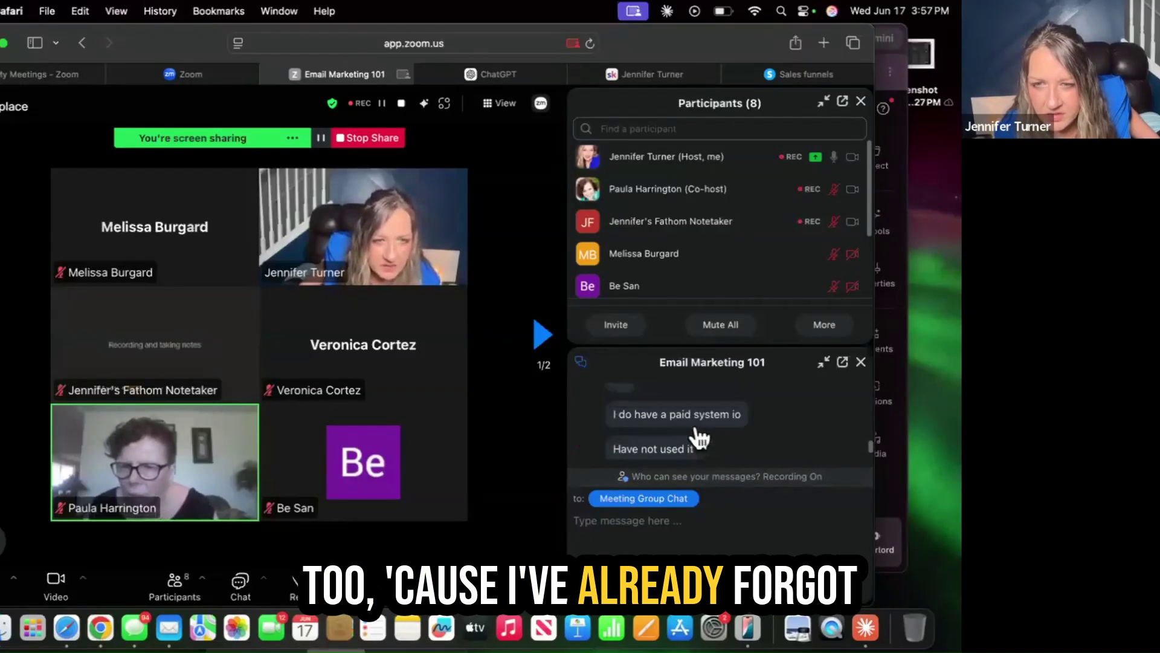
pyautogui.scroll(5, 697, 426)
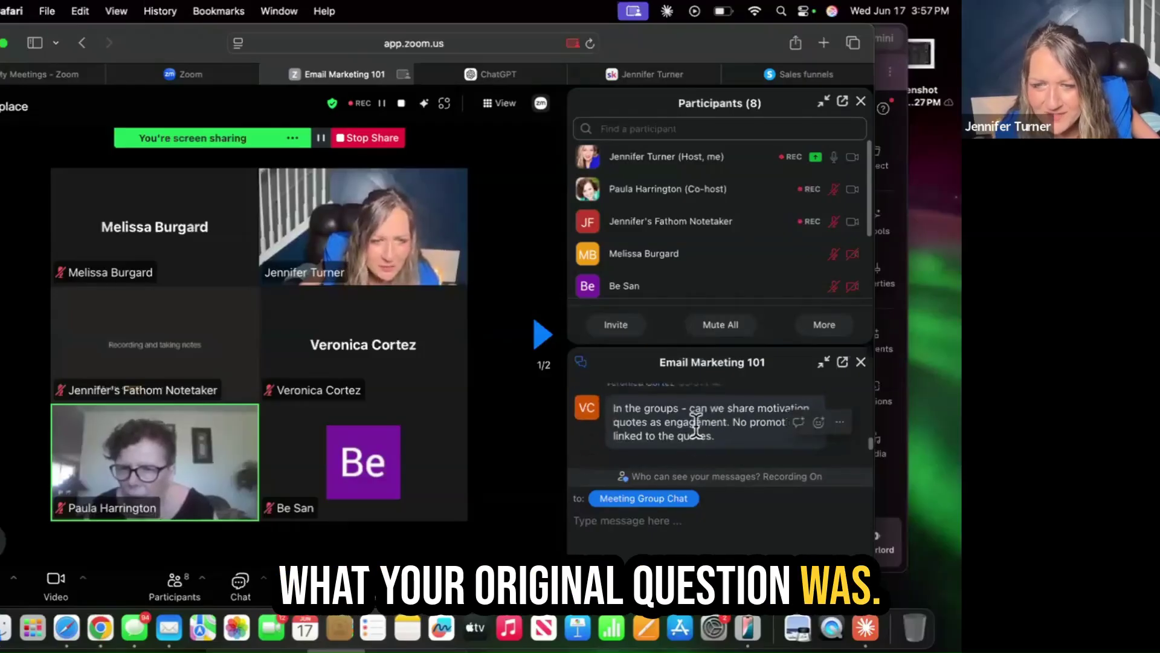
pyautogui.scroll(4, 696, 425)
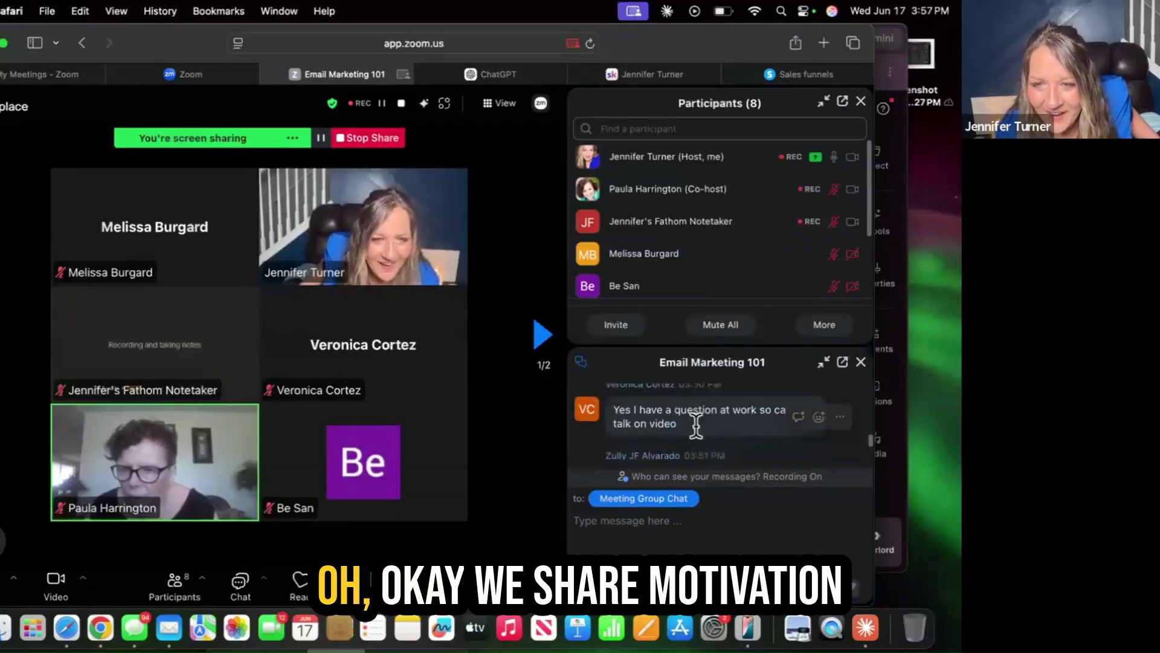
pyautogui.scroll(5, 696, 425)
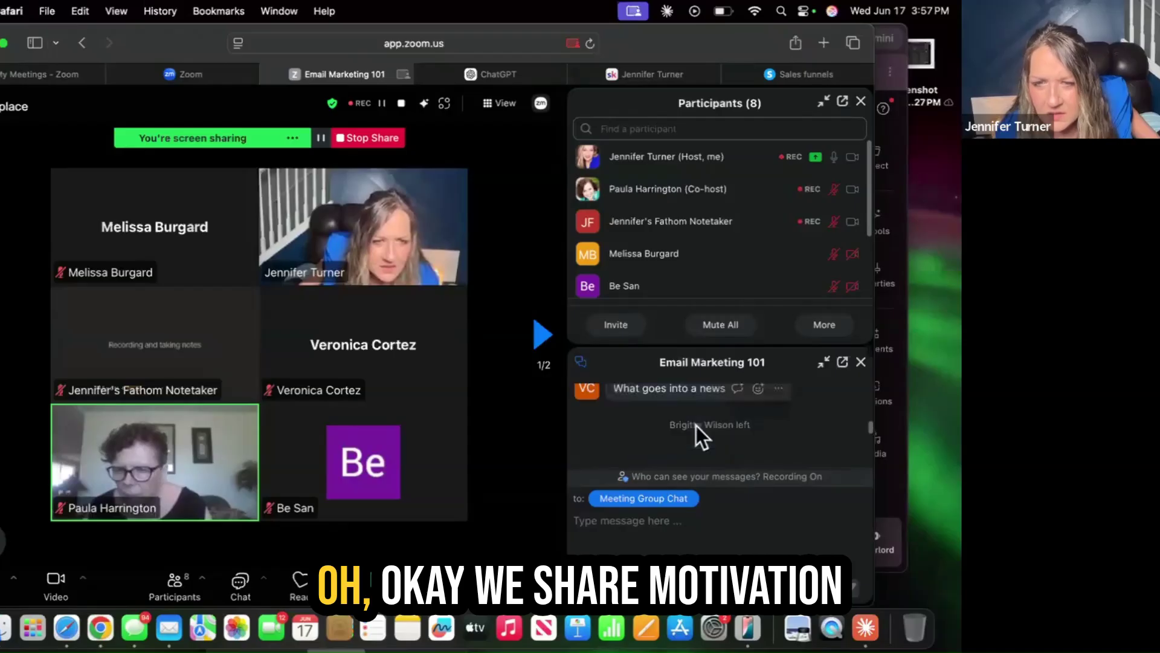
pyautogui.scroll(-6, 696, 425)
pyautogui.scroll(2, 696, 425)
pyautogui.scroll(-3, 696, 425)
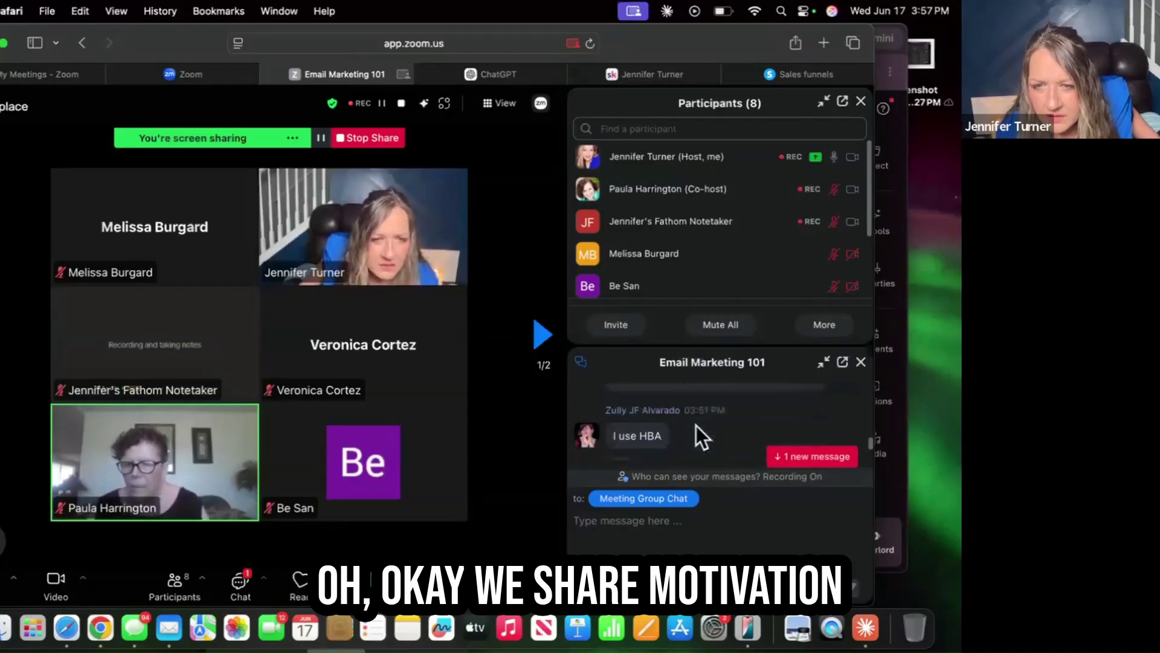
pyautogui.scroll(3, 696, 425)
pyautogui.scroll(-1, 696, 425)
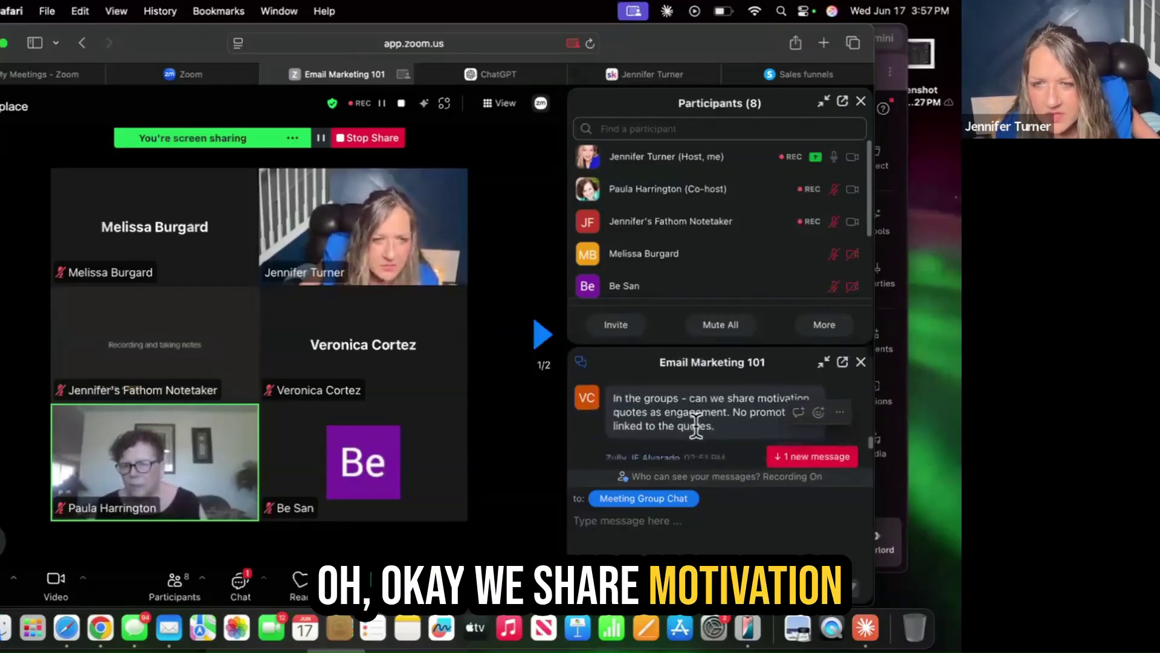
# Return to the end of the meeting chat and read the messages after the multi-income program reply
pyautogui.scroll(-8, 730, 425)
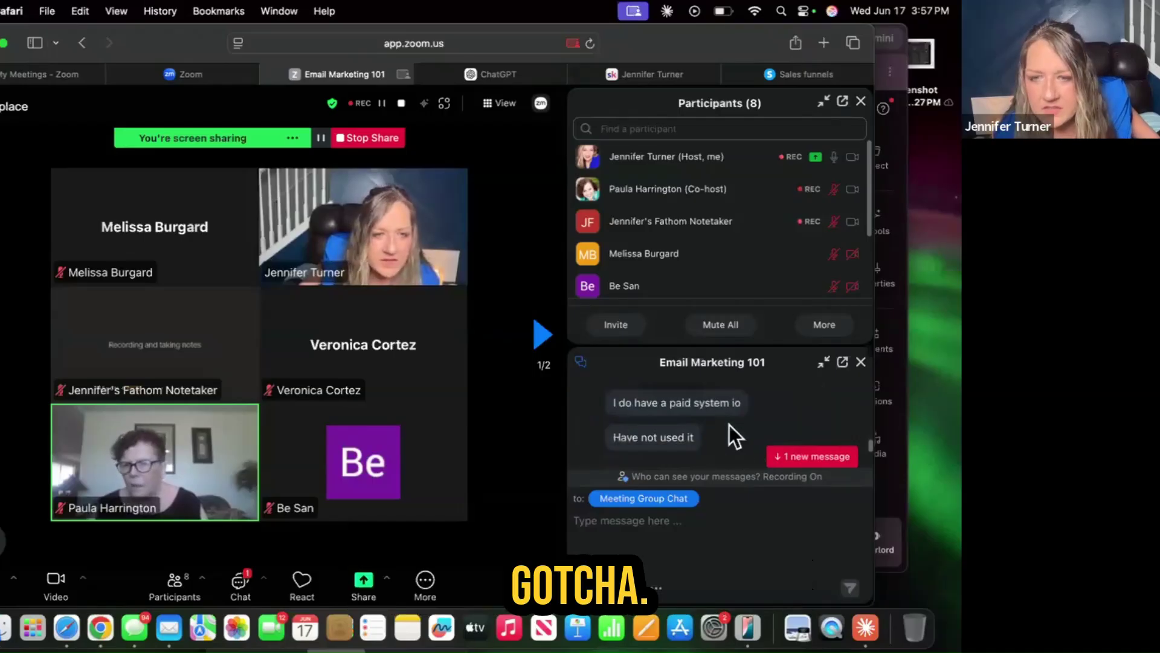
pyautogui.scroll(-5, 730, 425)
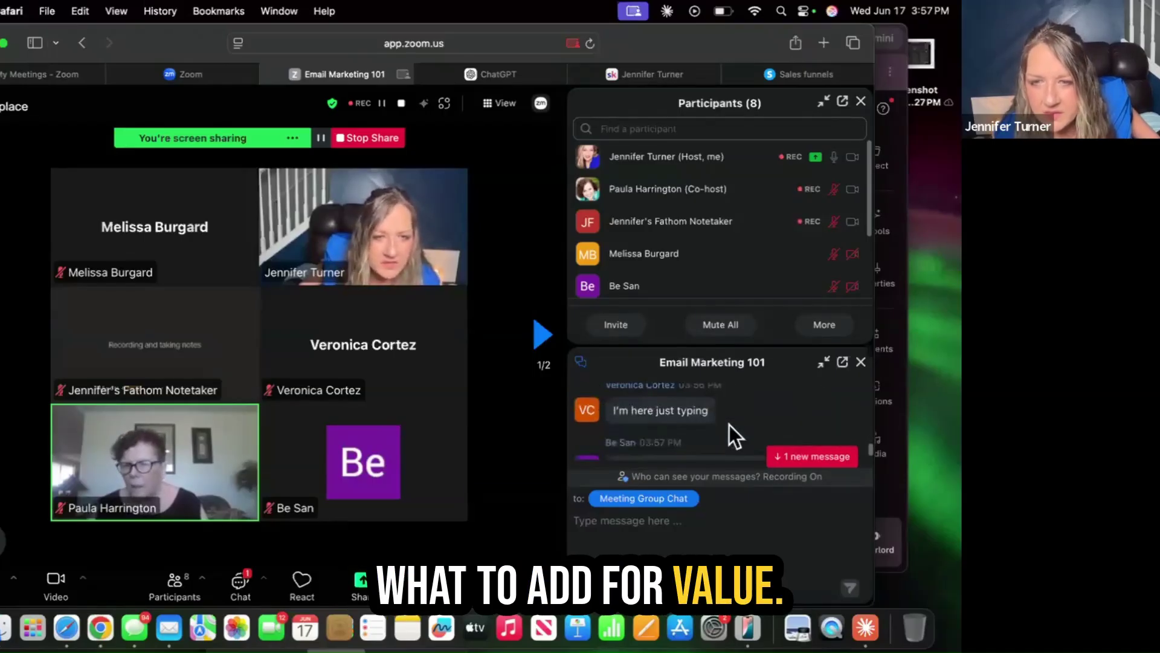
pyautogui.scroll(-3, 730, 426)
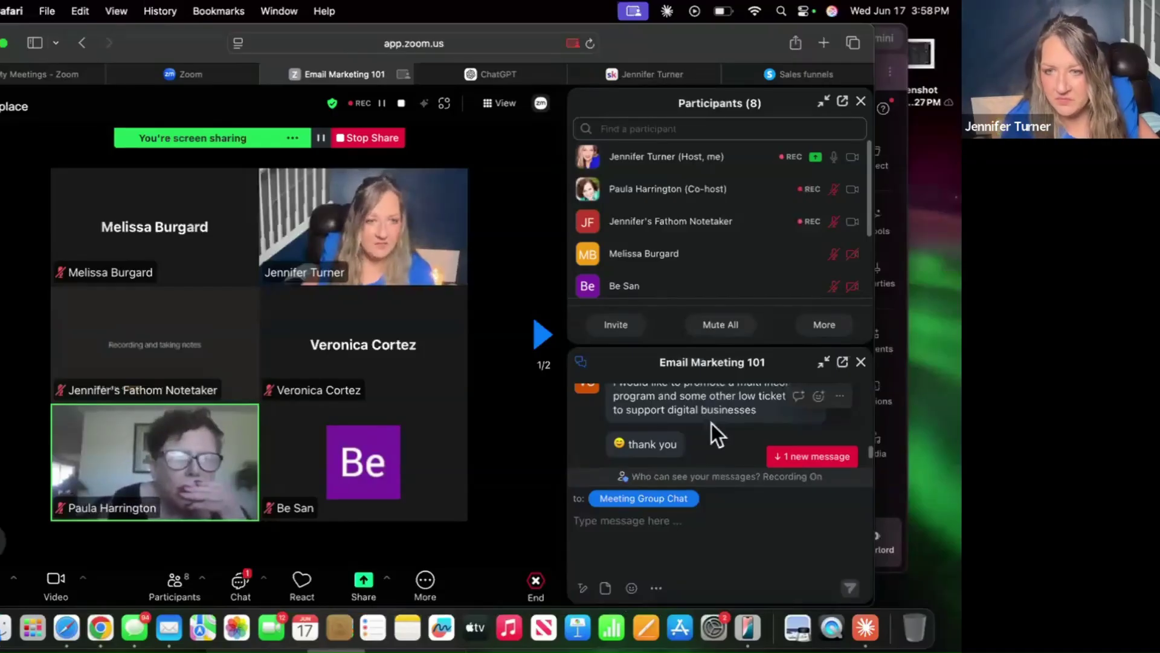
pyautogui.scroll(-2, 712, 423)
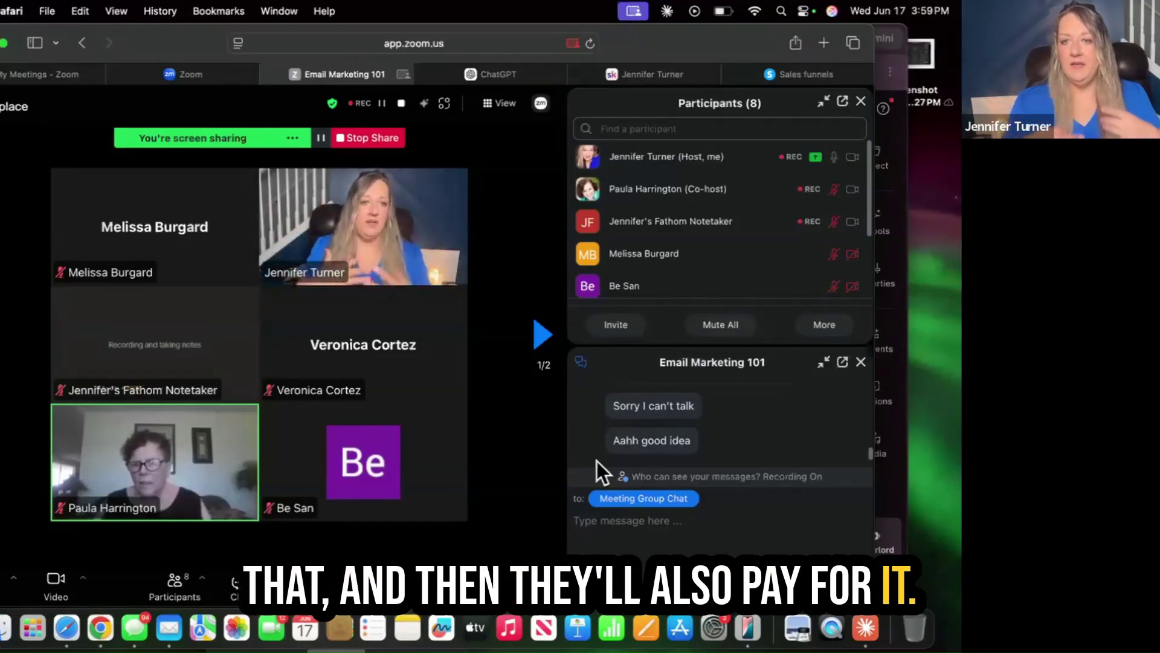
# Switch to systeme.io, open the list of email newsletters and look through the sent ones
pyautogui.click(784, 71)
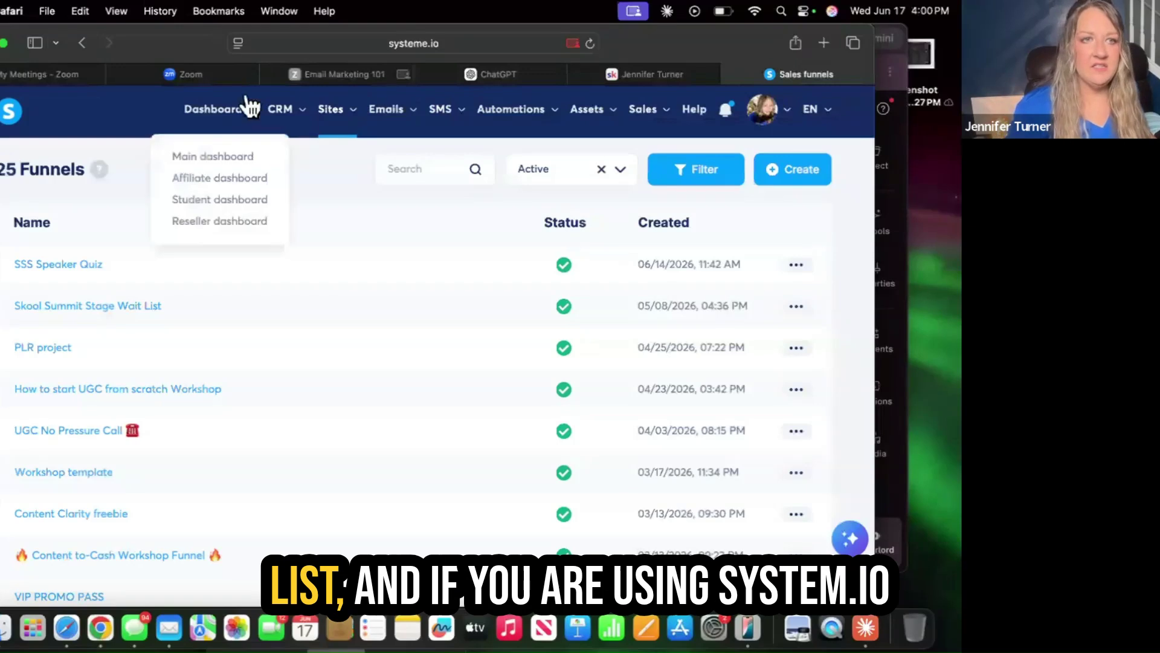
pyautogui.moveTo(408, 112)
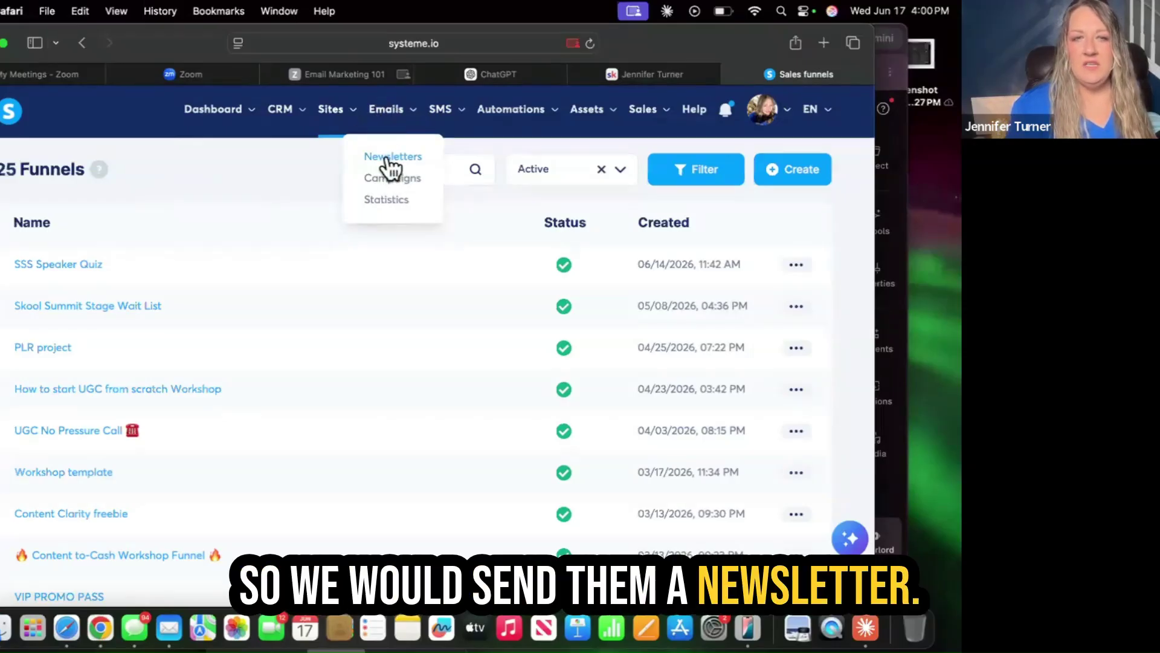
pyautogui.click(390, 162)
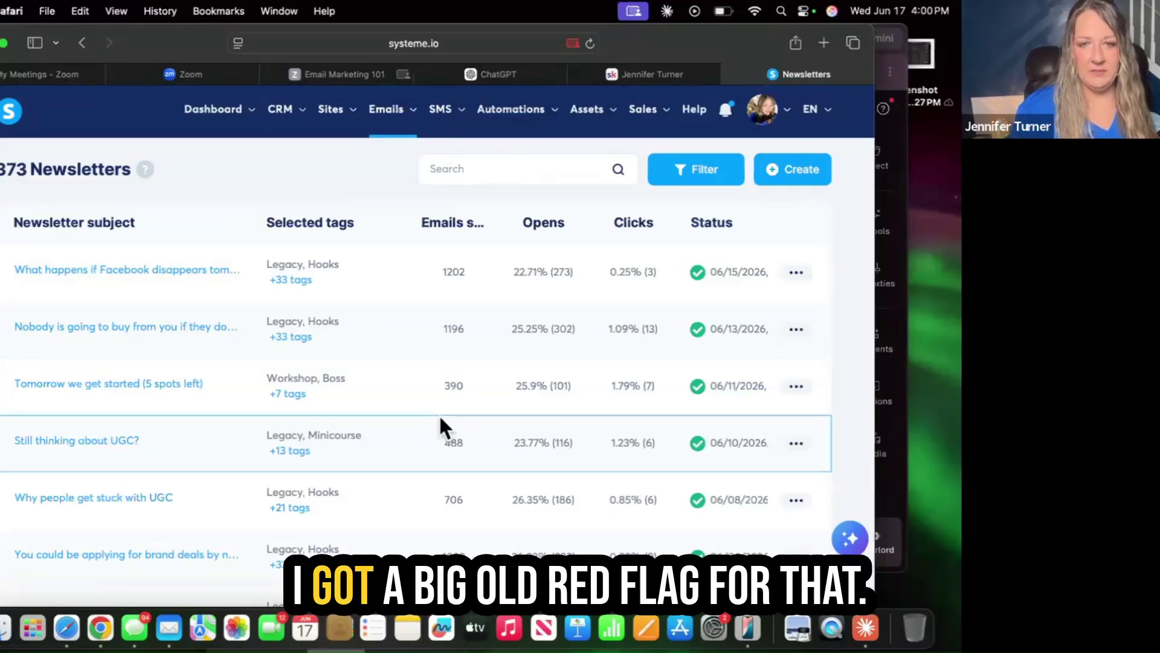
pyautogui.scroll(-5, 440, 425)
pyautogui.scroll(3, 440, 425)
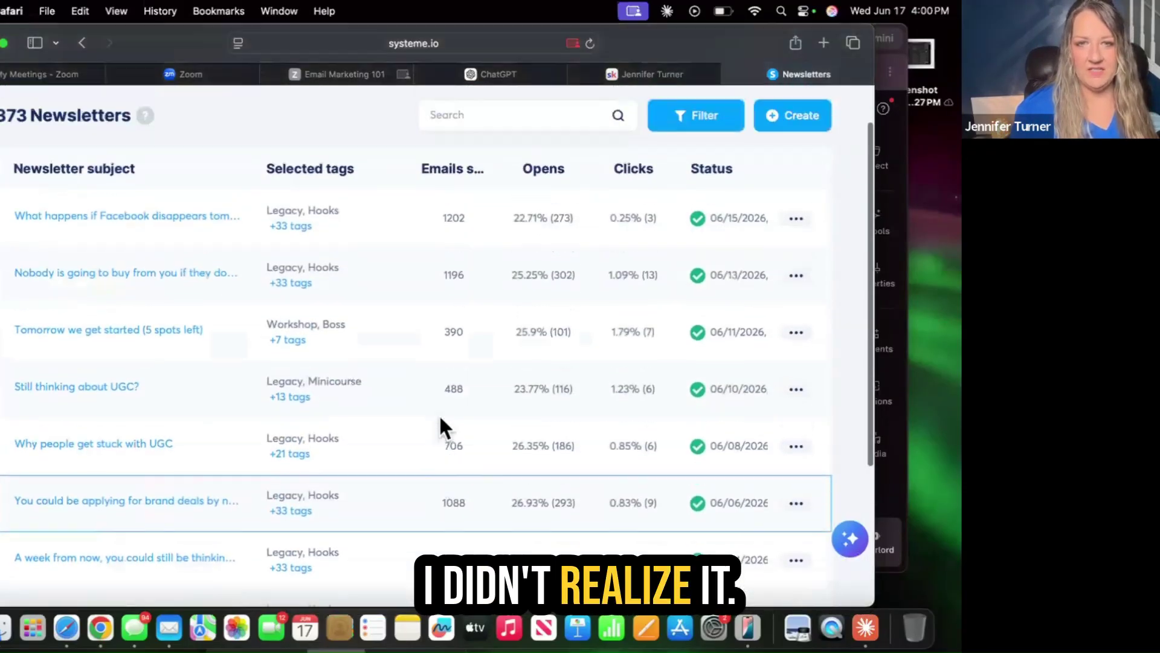
pyautogui.scroll(1, 439, 414)
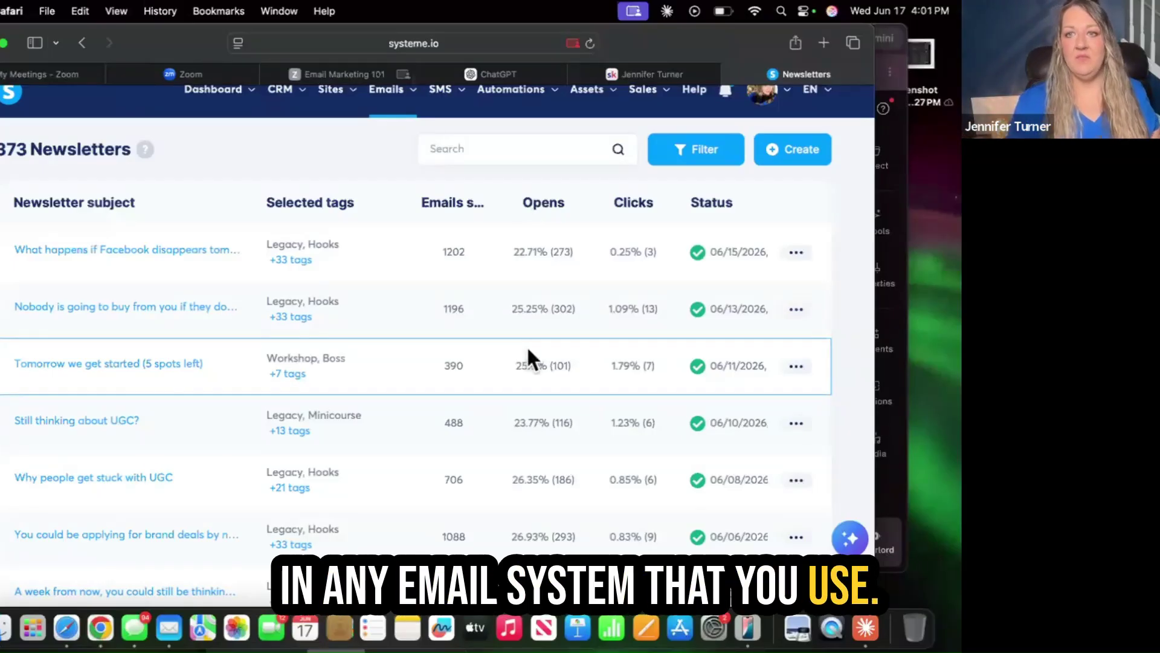
# Create a newsletter with the subject "hook" using the classic editor and save it
pyautogui.click(787, 154)
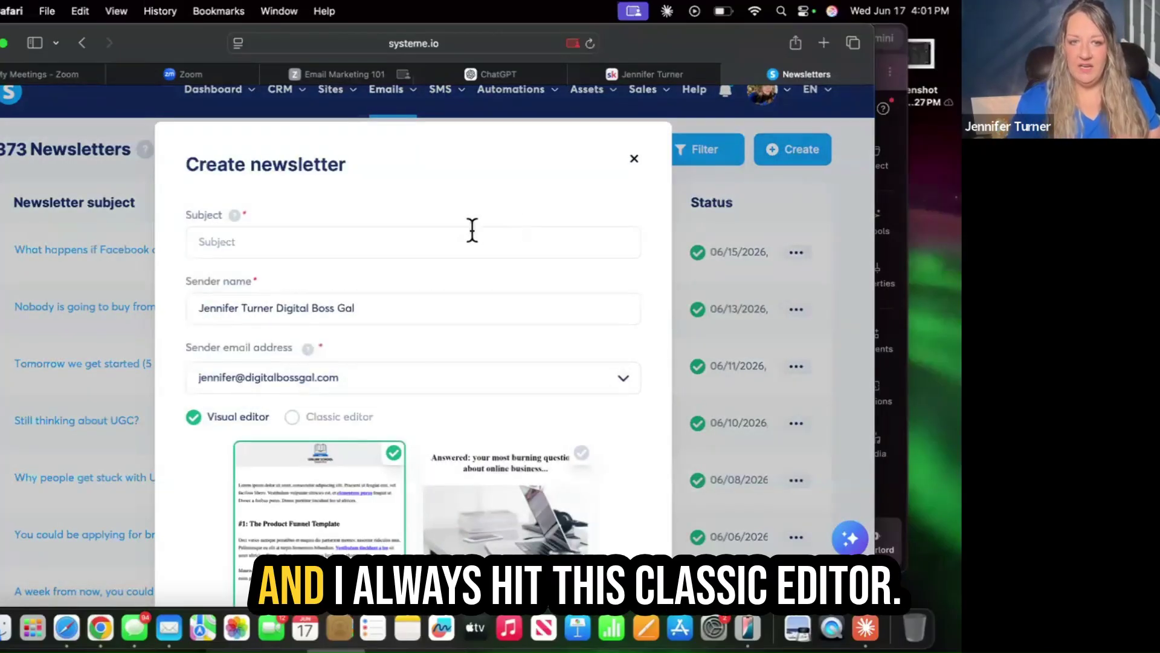
pyautogui.click(296, 417)
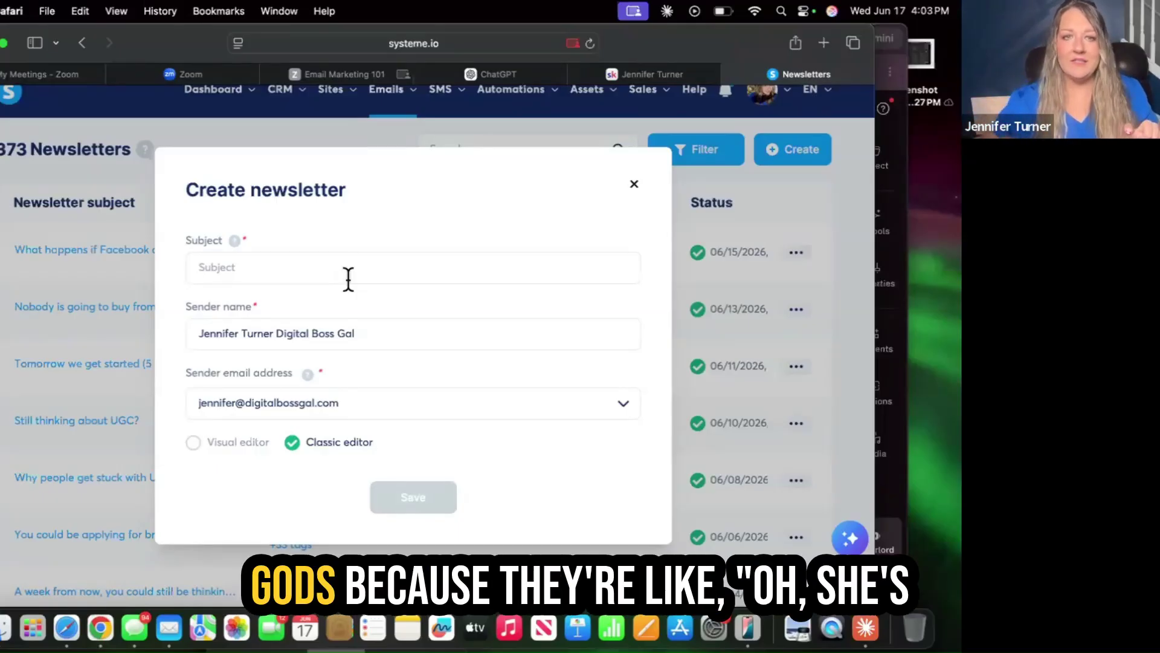
pyautogui.click(383, 259)
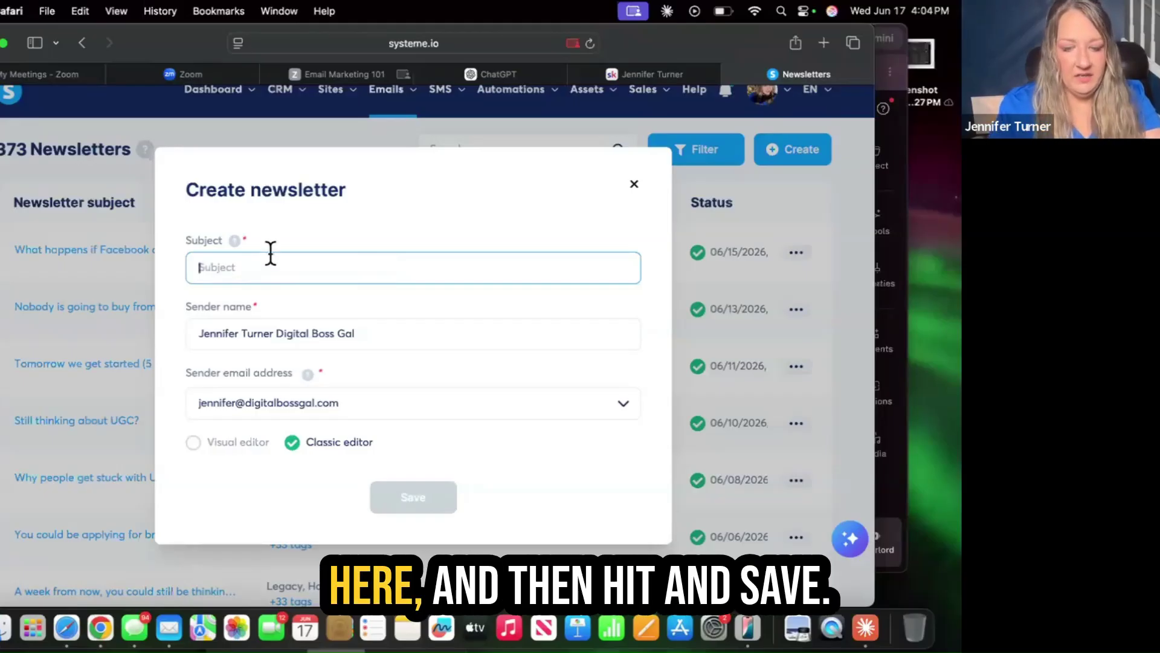
pyautogui.write('hook')
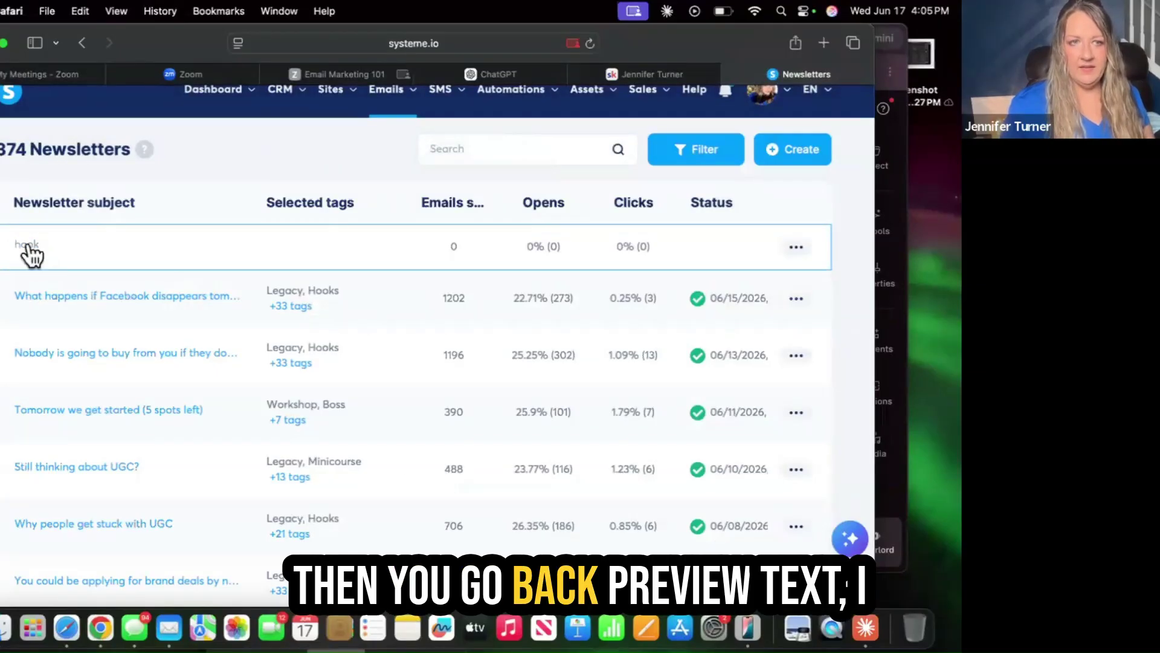
# Open the "hook" newsletter for editing and look over its subject, preview, body, attachment and contact settings
pyautogui.click(30, 247)
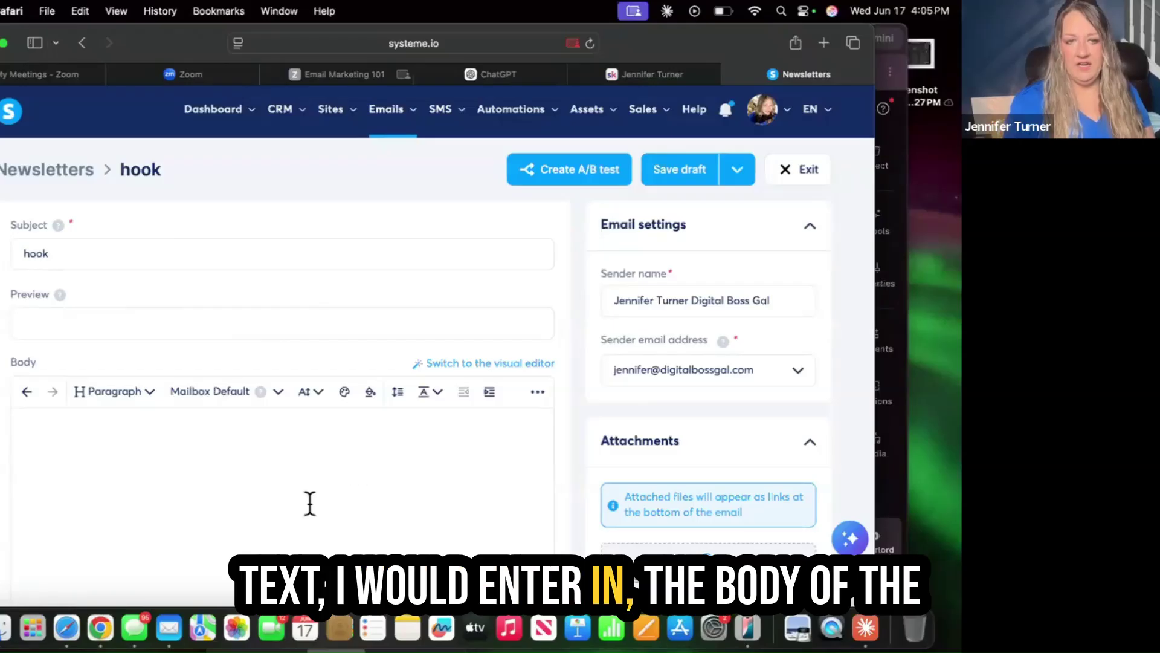
pyautogui.scroll(-4, 309, 504)
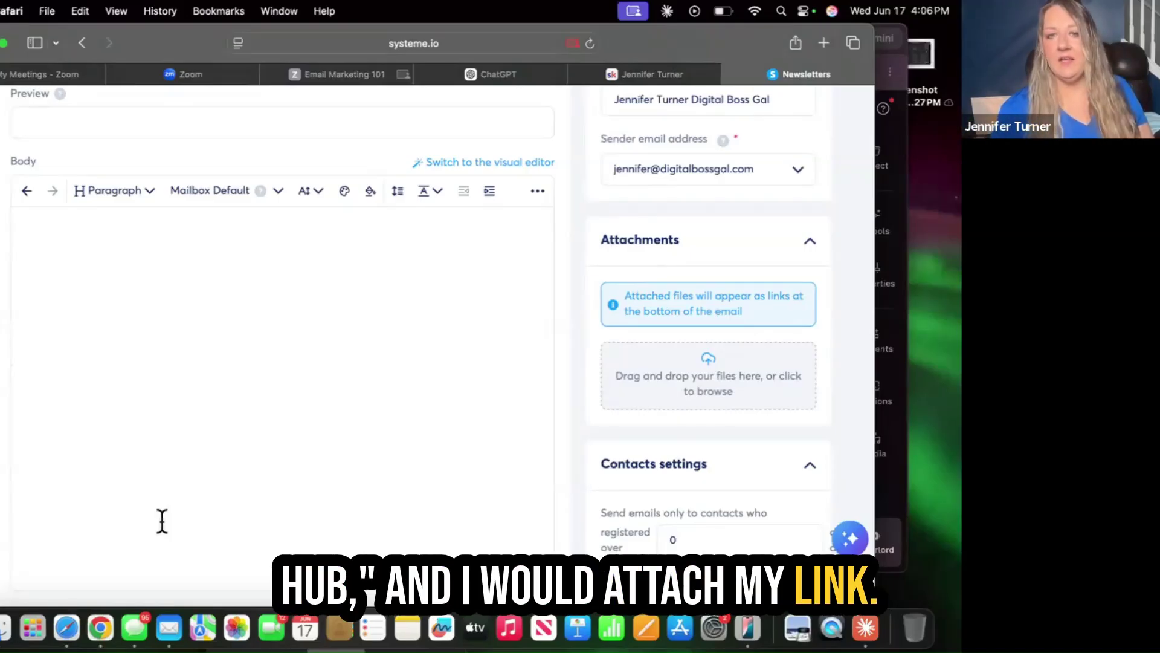
pyautogui.scroll(5, 221, 479)
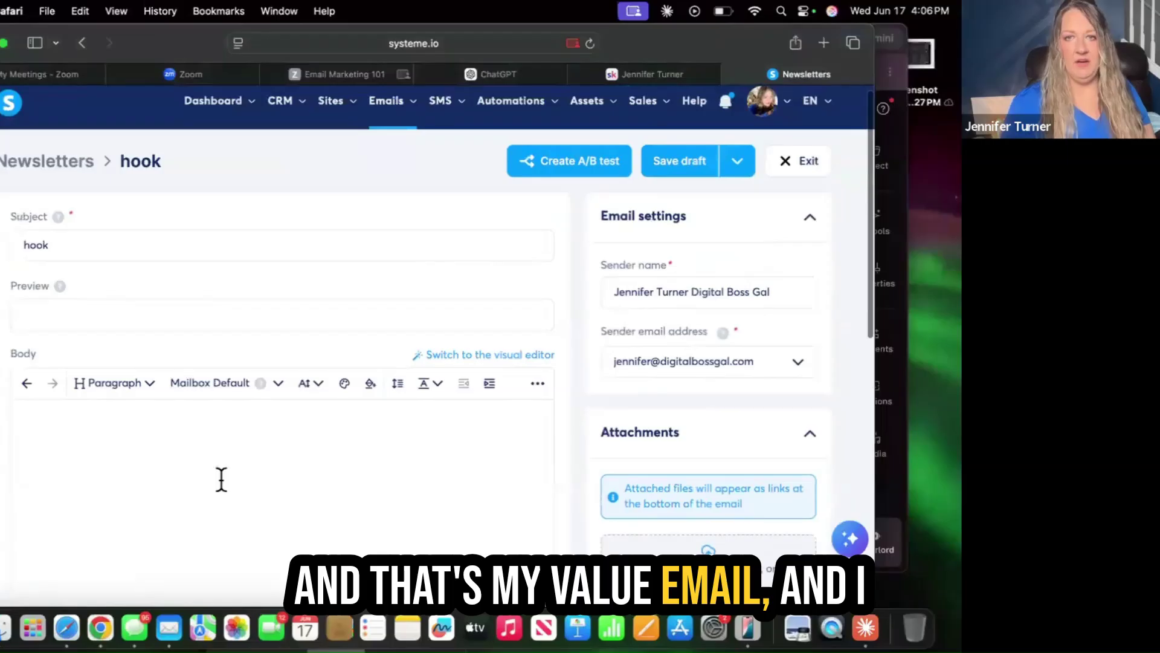
pyautogui.scroll(-1, 221, 479)
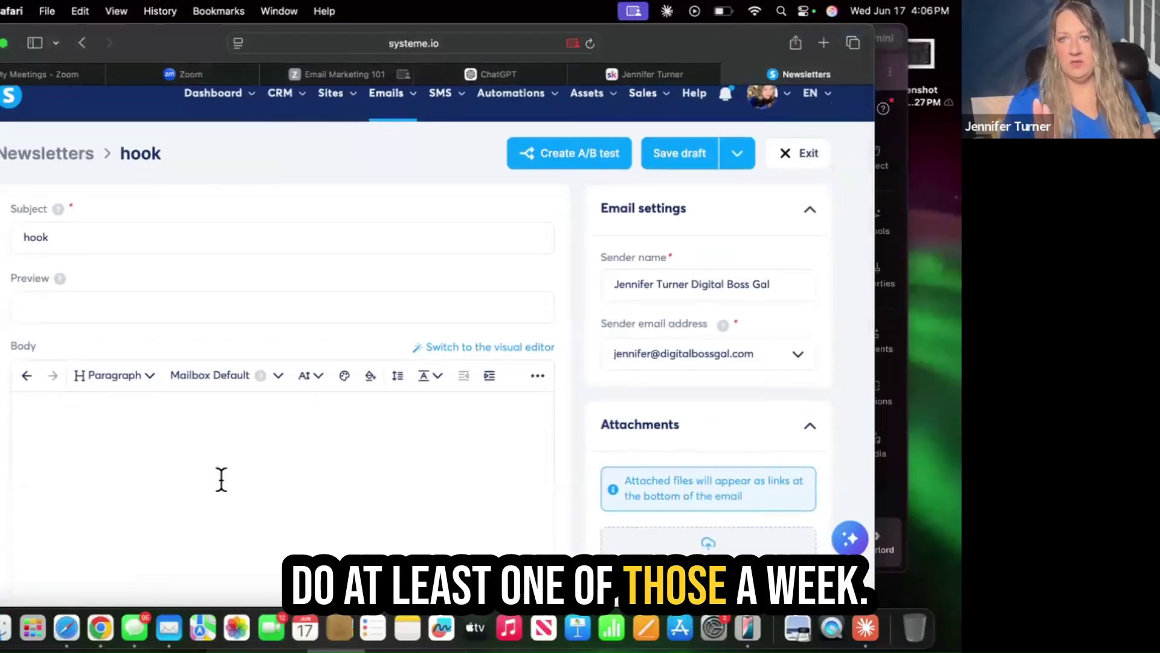
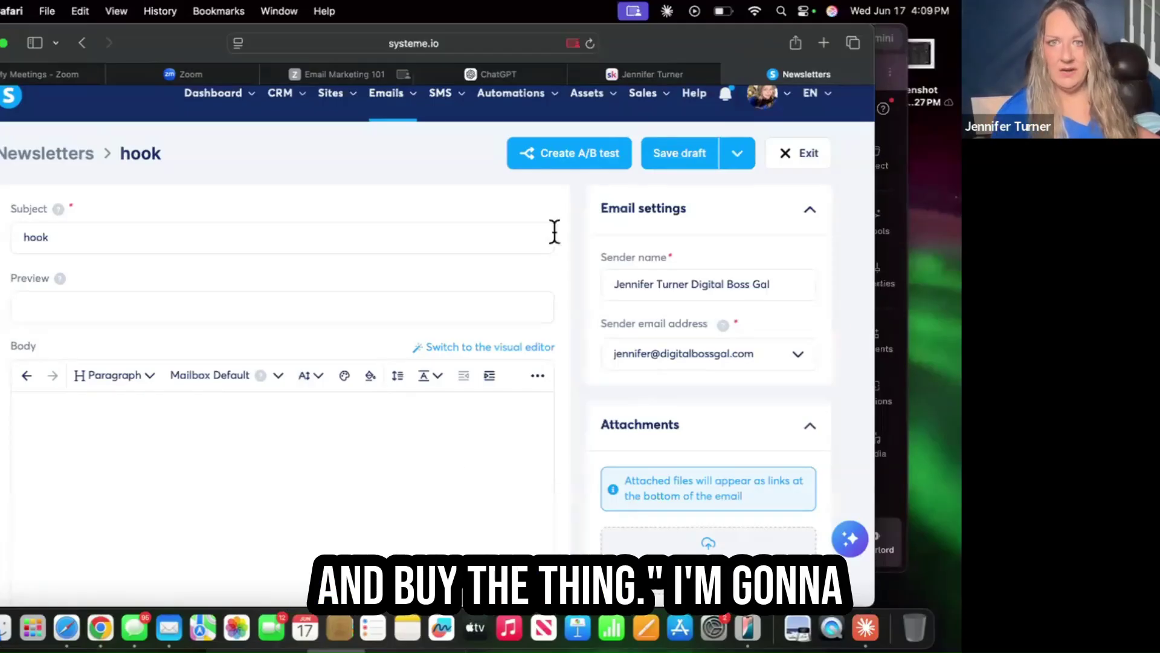
# Switch to the Zoom meeting and read the chat messages about the replay, sending three emails per week and the preview box
pyautogui.click(342, 75)
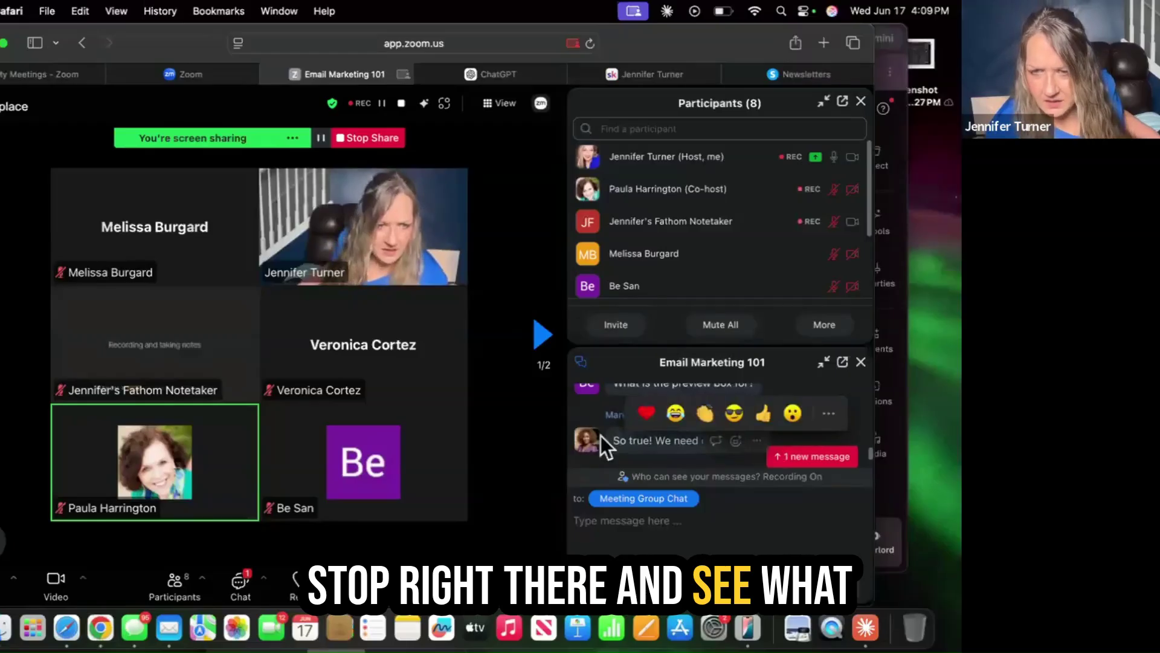
pyautogui.scroll(5, 617, 422)
pyautogui.scroll(3, 616, 419)
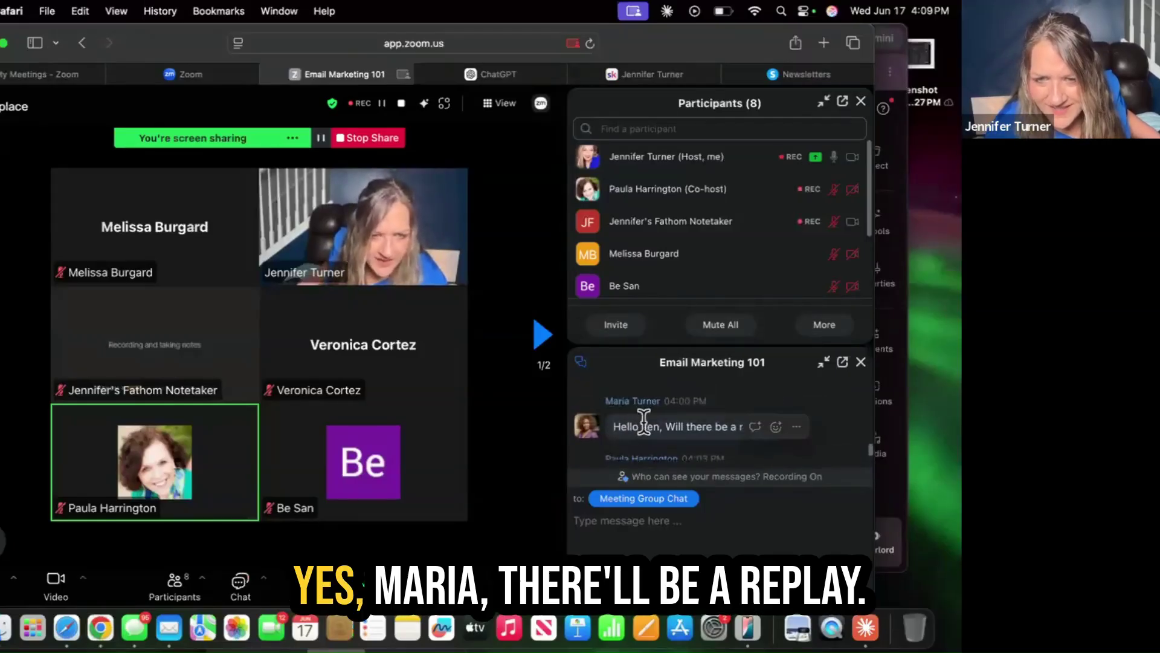
pyautogui.scroll(-6, 634, 422)
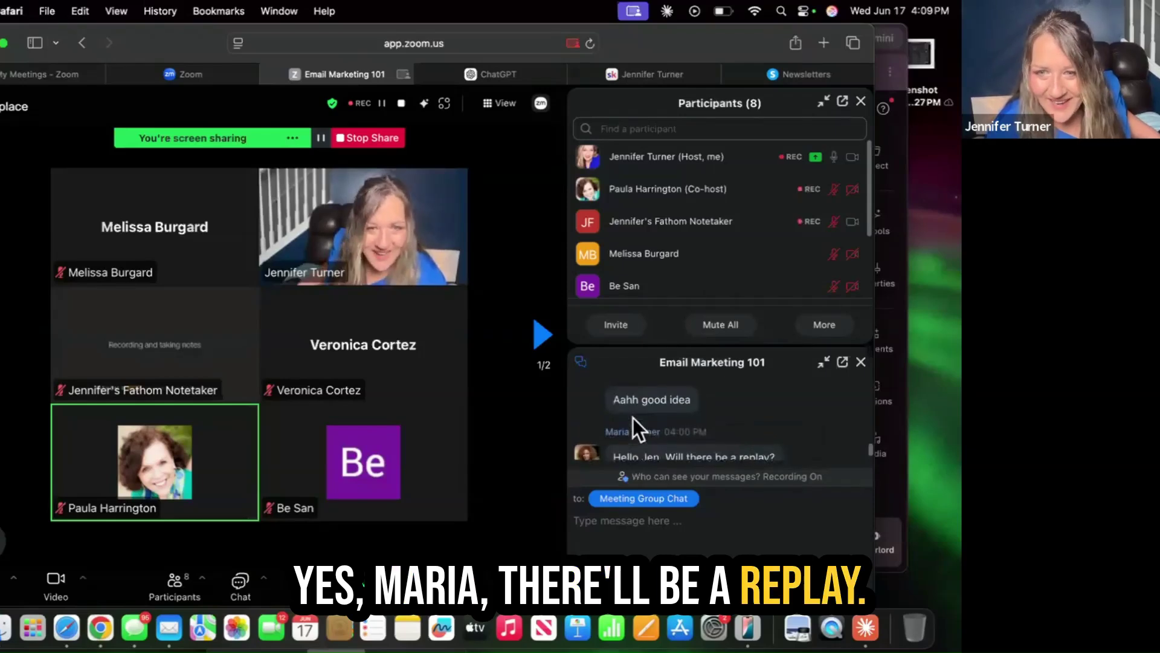
pyautogui.scroll(3, 632, 418)
pyautogui.scroll(-2, 633, 419)
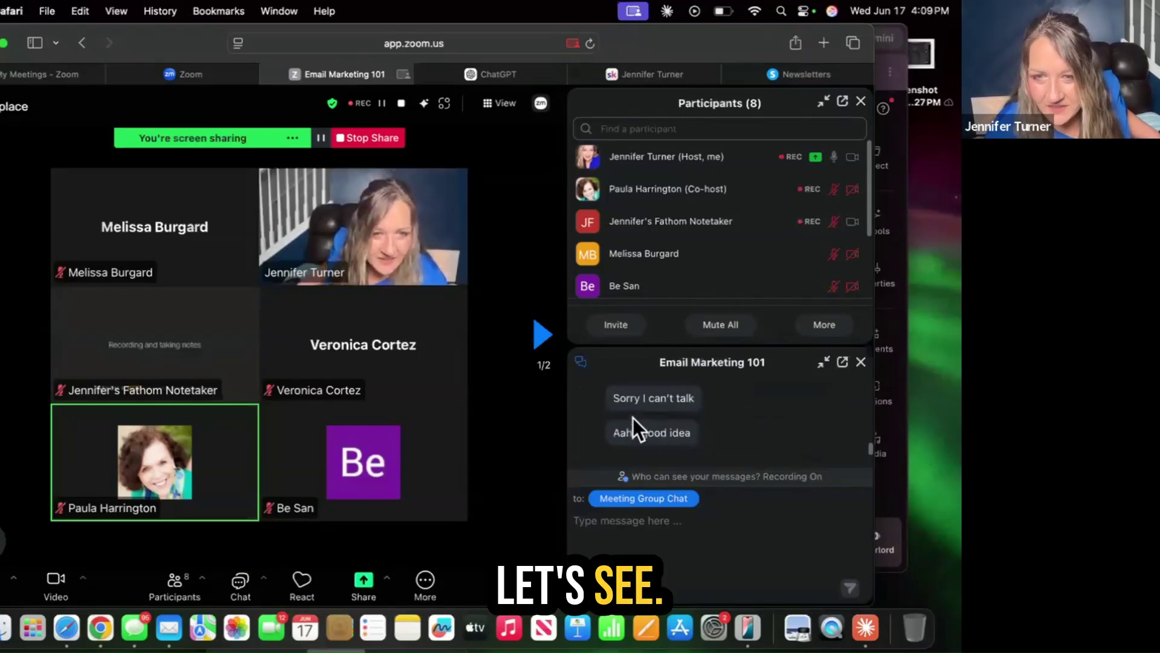
pyautogui.scroll(5, 632, 418)
pyautogui.scroll(-4, 633, 418)
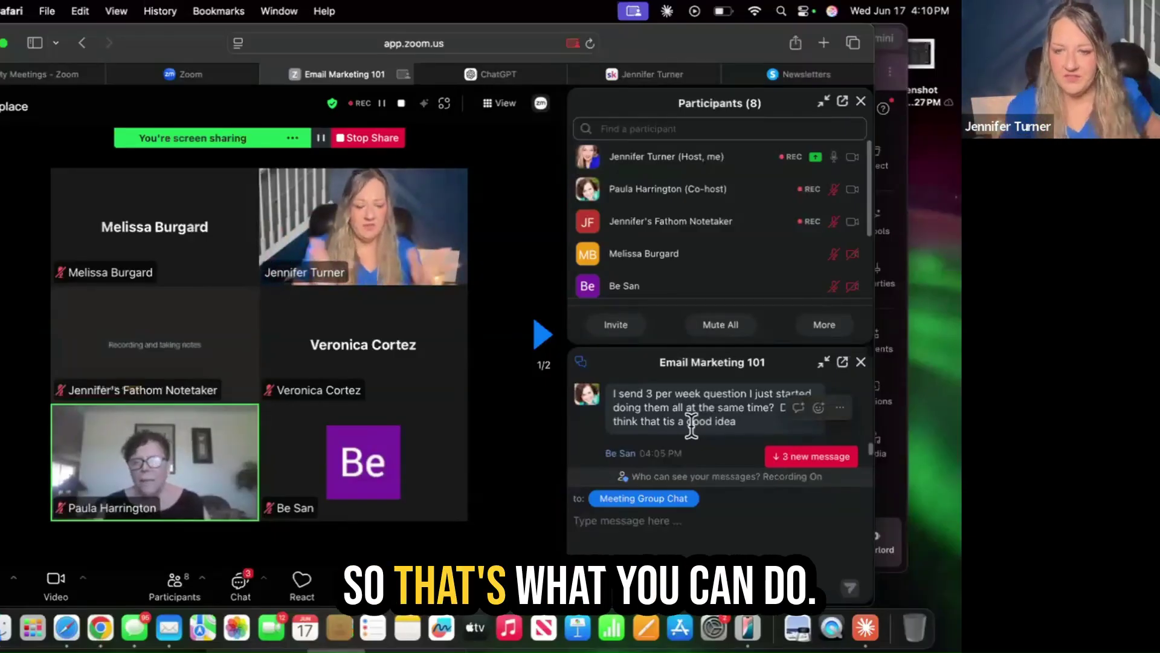
pyautogui.scroll(-3, 691, 425)
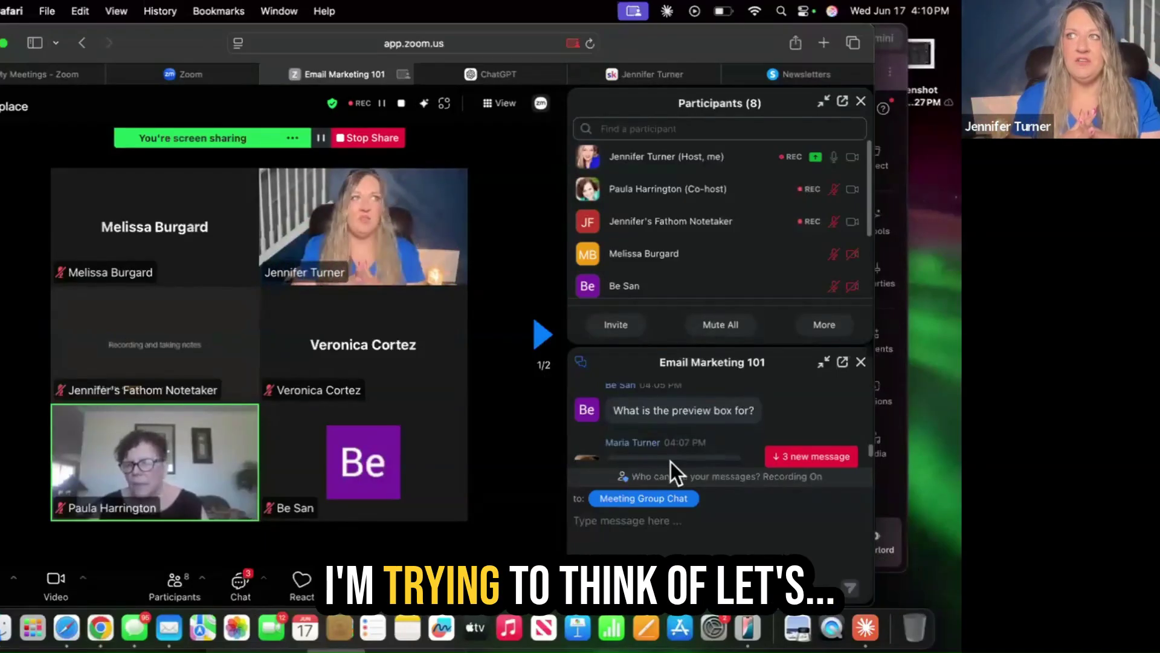
# Return to the "hook" newsletter in systeme.io and review its sender, attachment and include/exclude tag settings
pyautogui.click(792, 74)
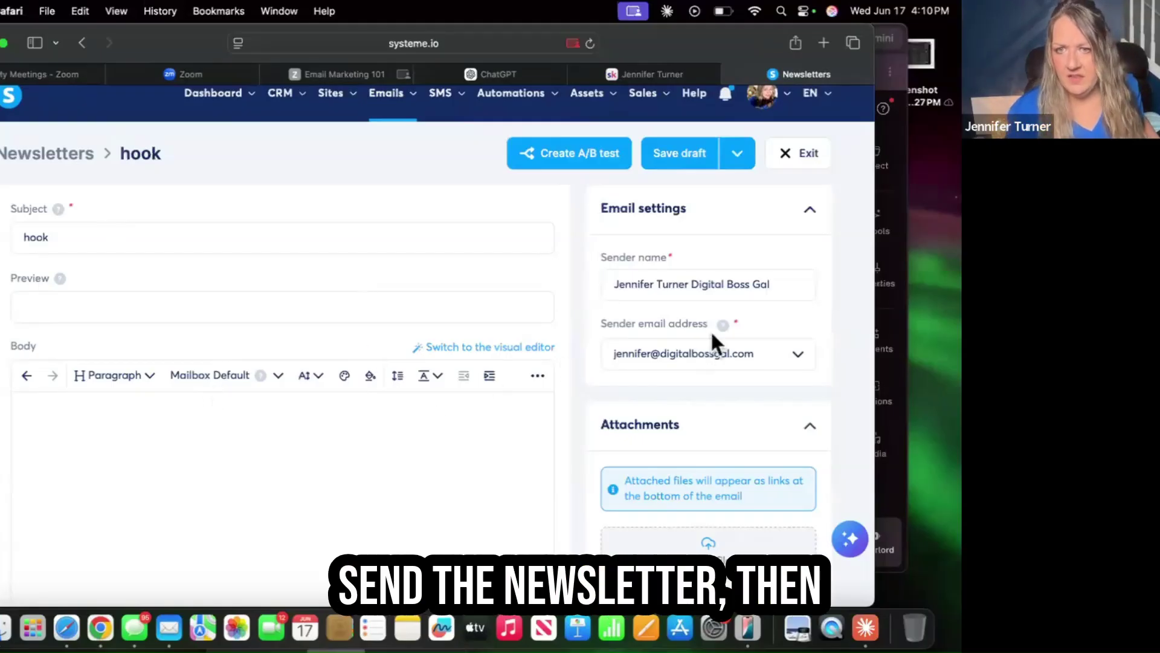
pyautogui.scroll(-10, 704, 427)
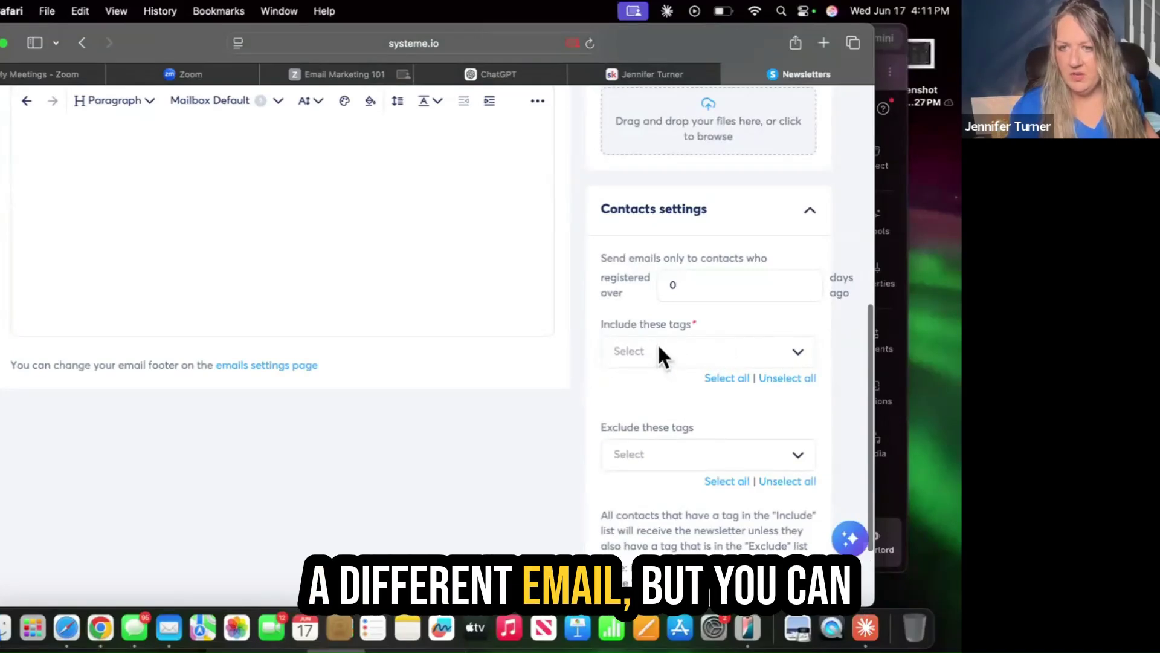
pyautogui.scroll(4, 700, 357)
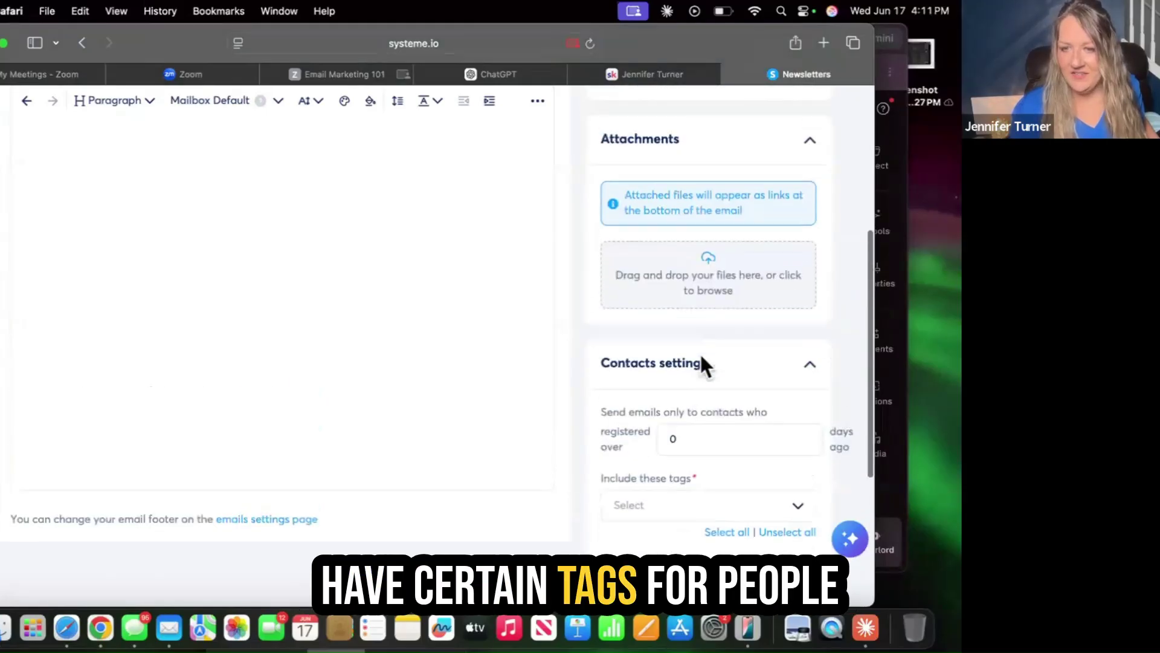
pyautogui.scroll(6, 701, 358)
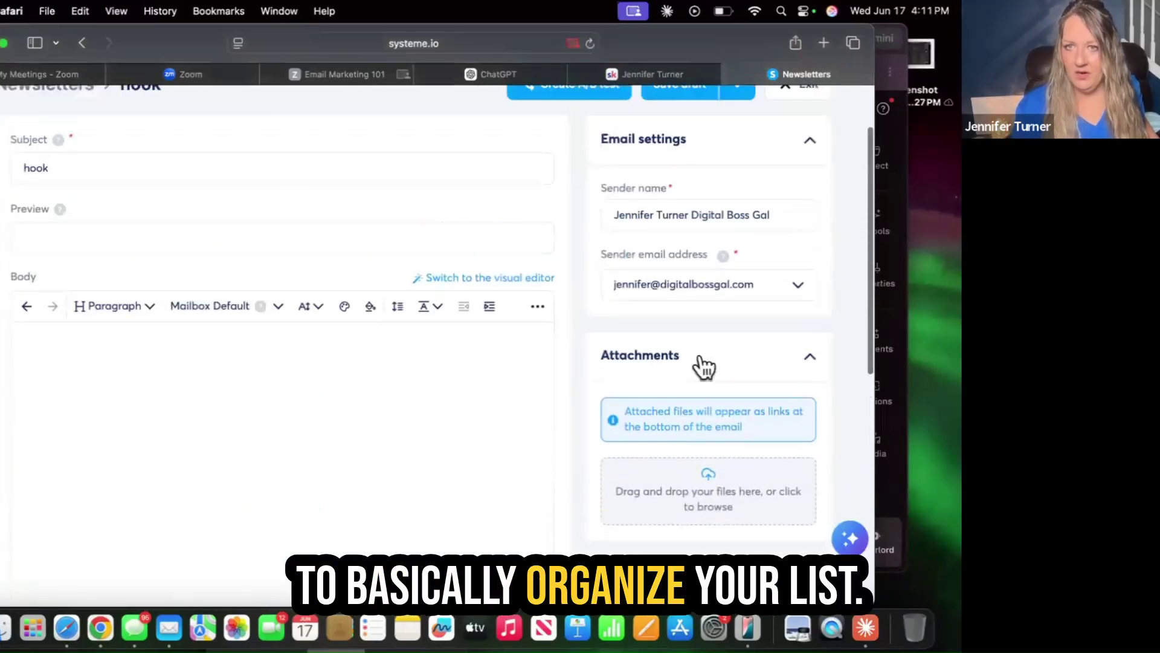
pyautogui.scroll(2, 702, 360)
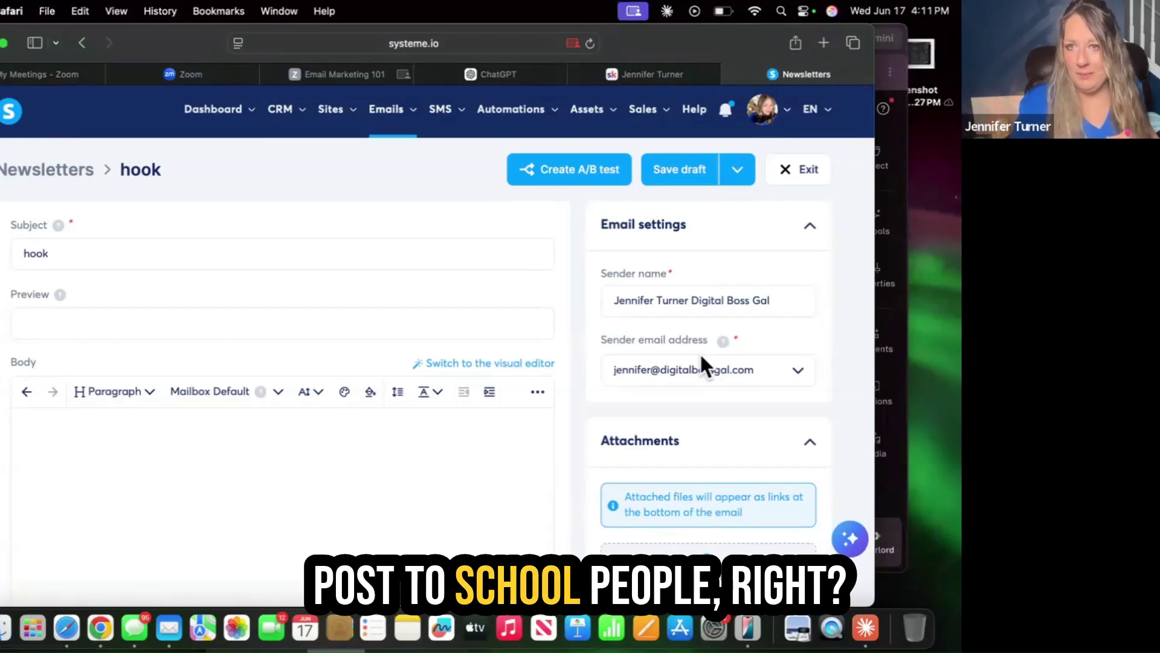
pyautogui.scroll(-6, 699, 353)
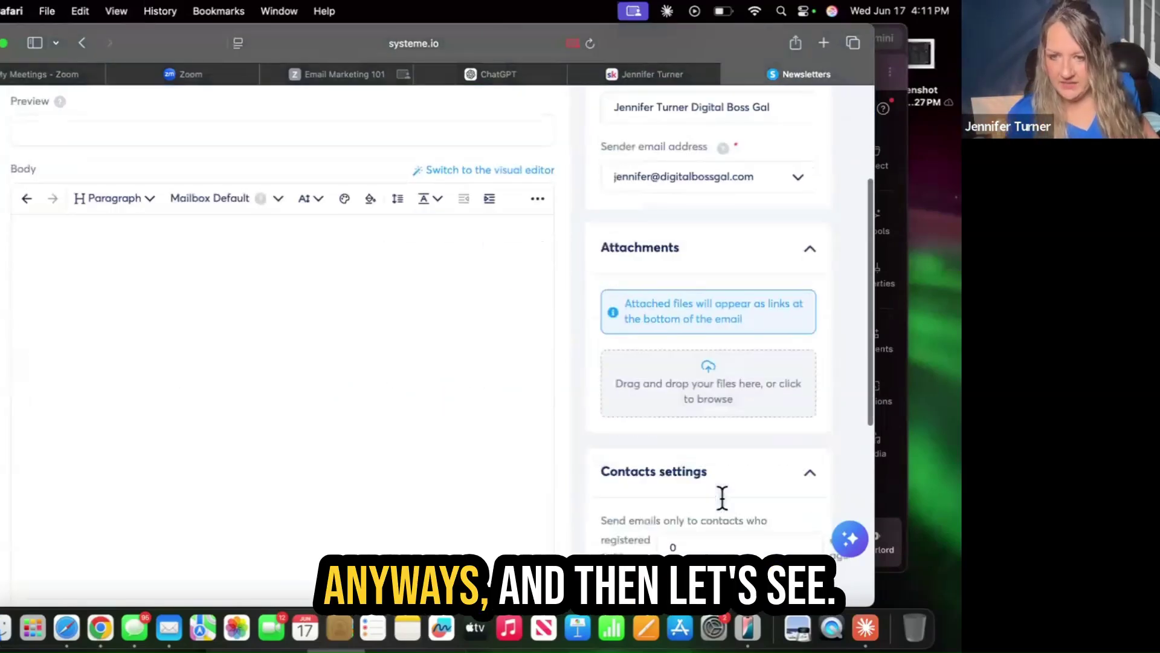
pyautogui.scroll(-5, 712, 469)
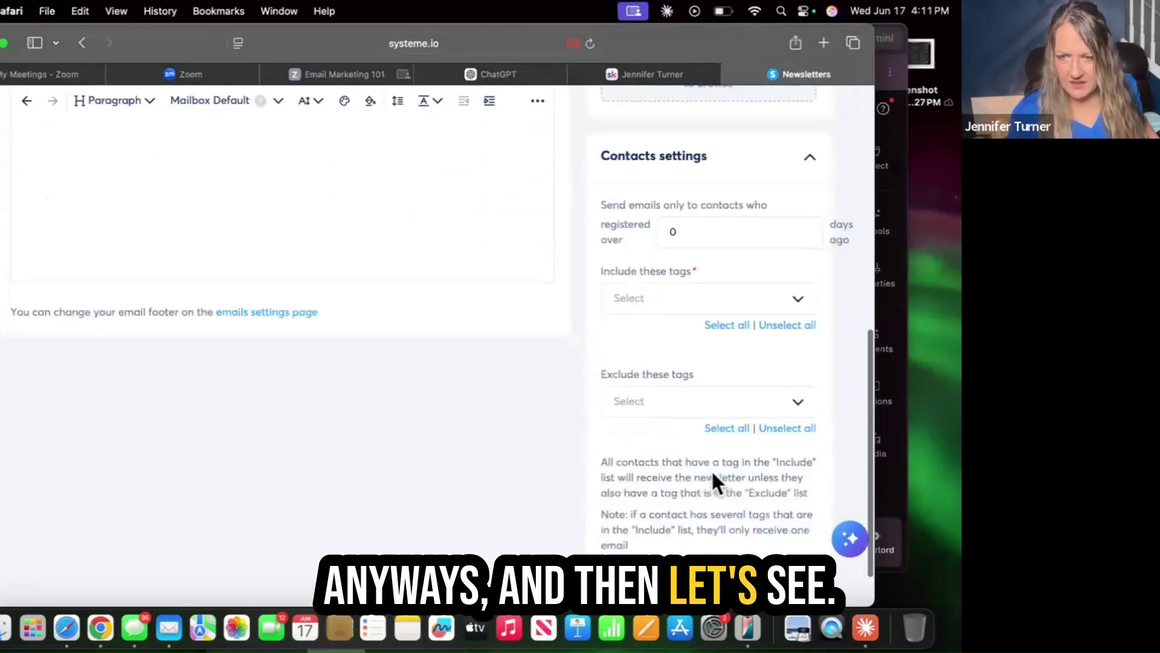
pyautogui.scroll(2, 712, 471)
pyautogui.scroll(10, 712, 469)
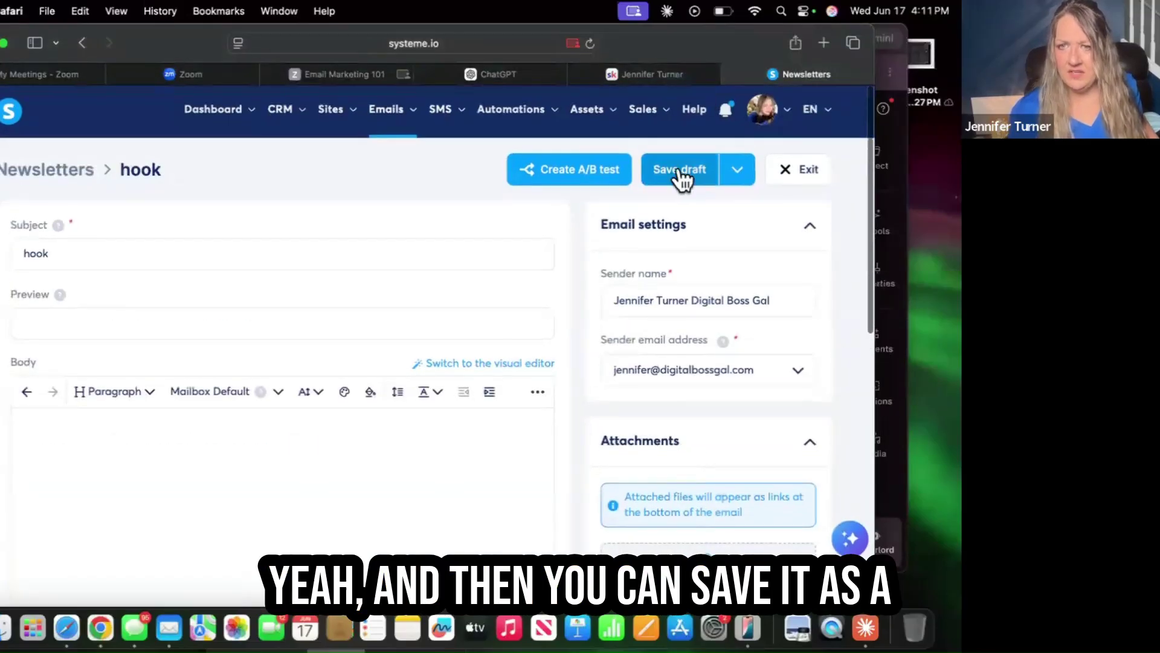
# Look over the test, send and schedule save options of the "hook" newsletter and exit its editor
pyautogui.click(737, 171)
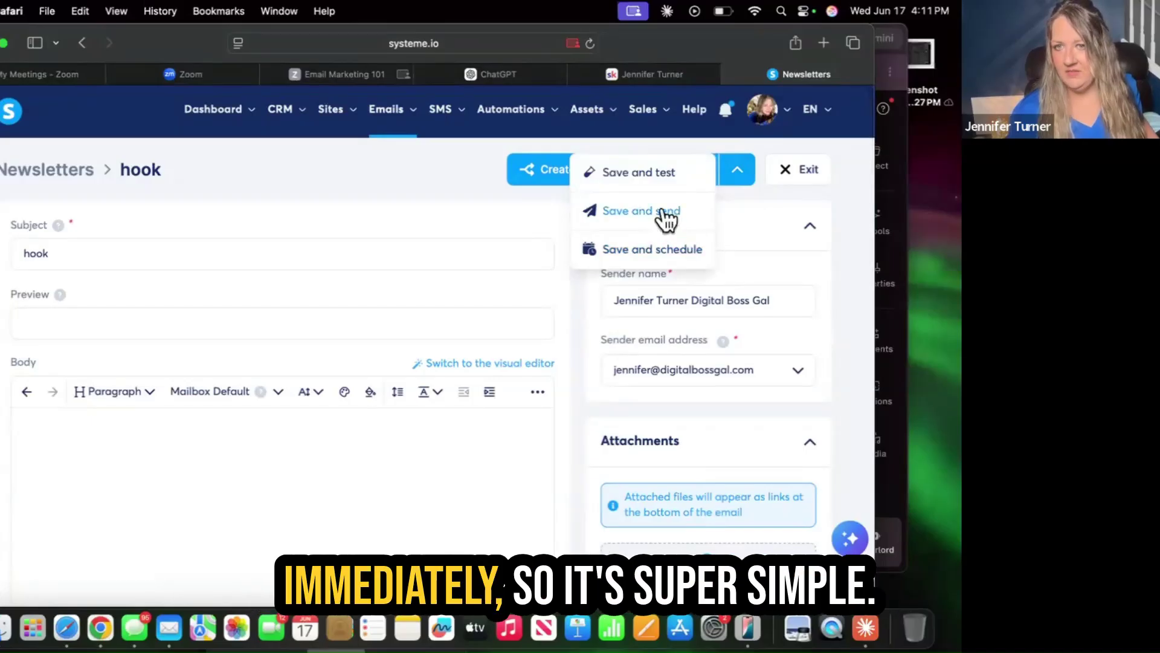
pyautogui.click(746, 171)
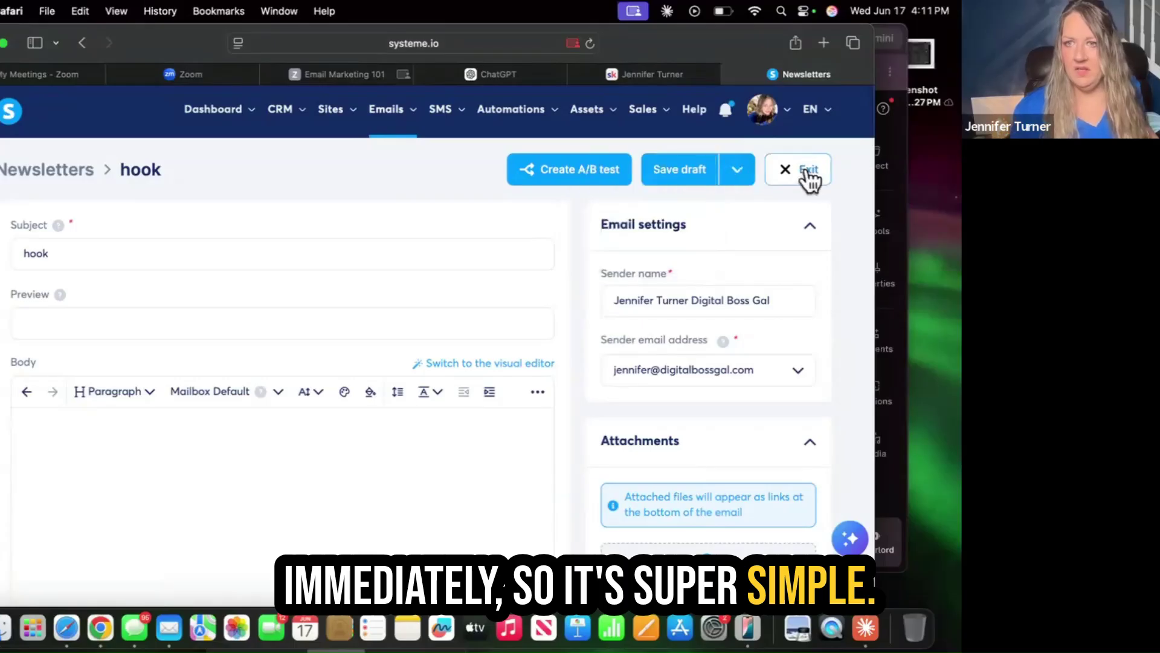
pyautogui.click(807, 171)
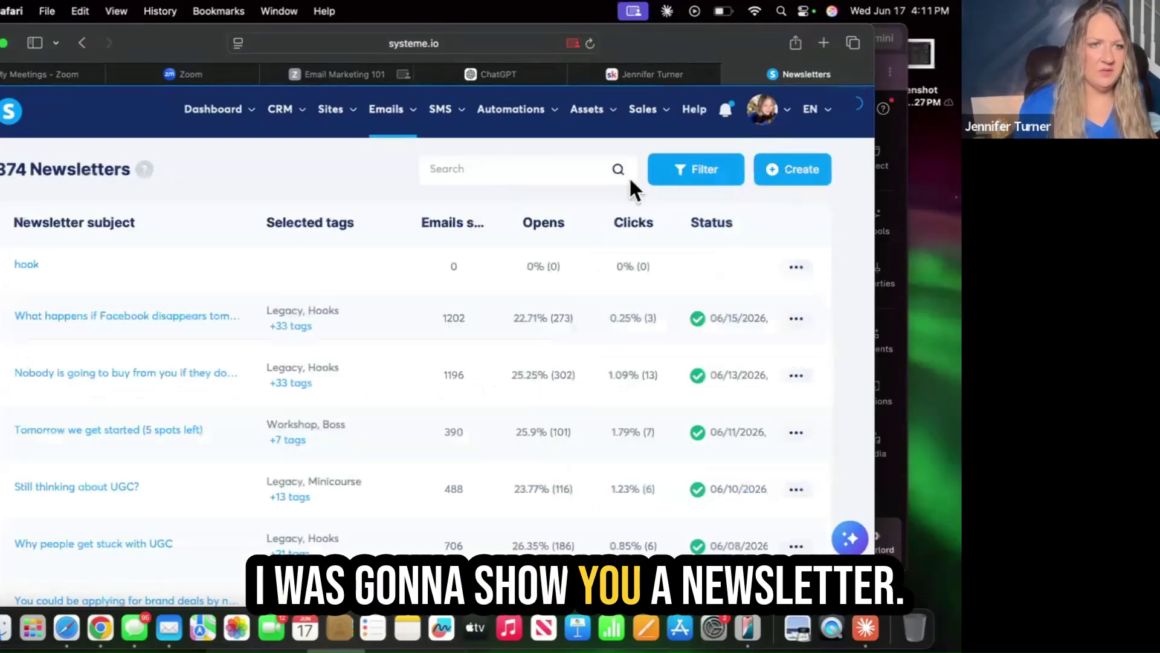
# Open the sent newsletter "What happens if Facebook disappears tomorrow?" and read through its subject, preview, body and contact tags
pyautogui.click(124, 320)
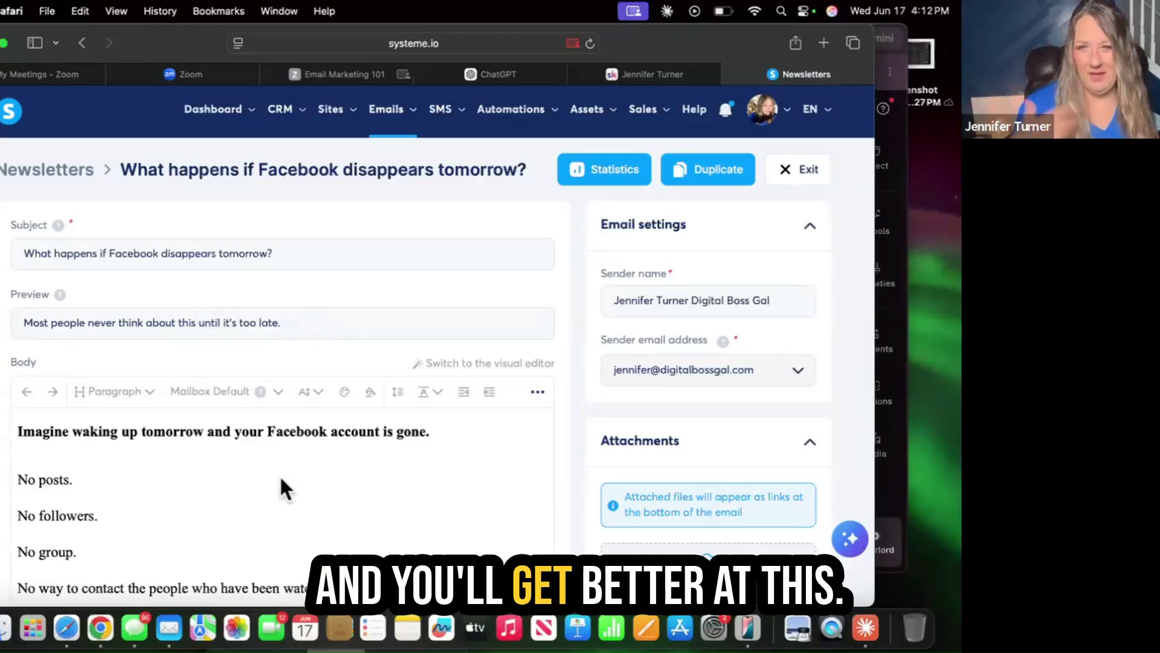
pyautogui.scroll(-15, 239, 463)
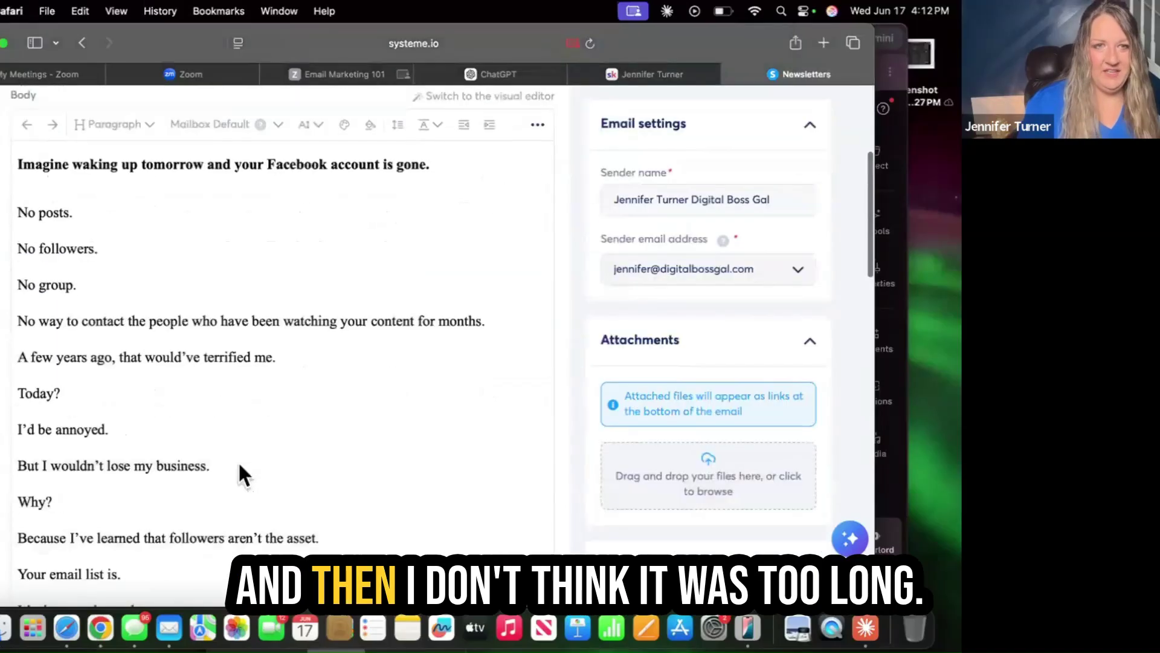
pyautogui.scroll(-10, 239, 474)
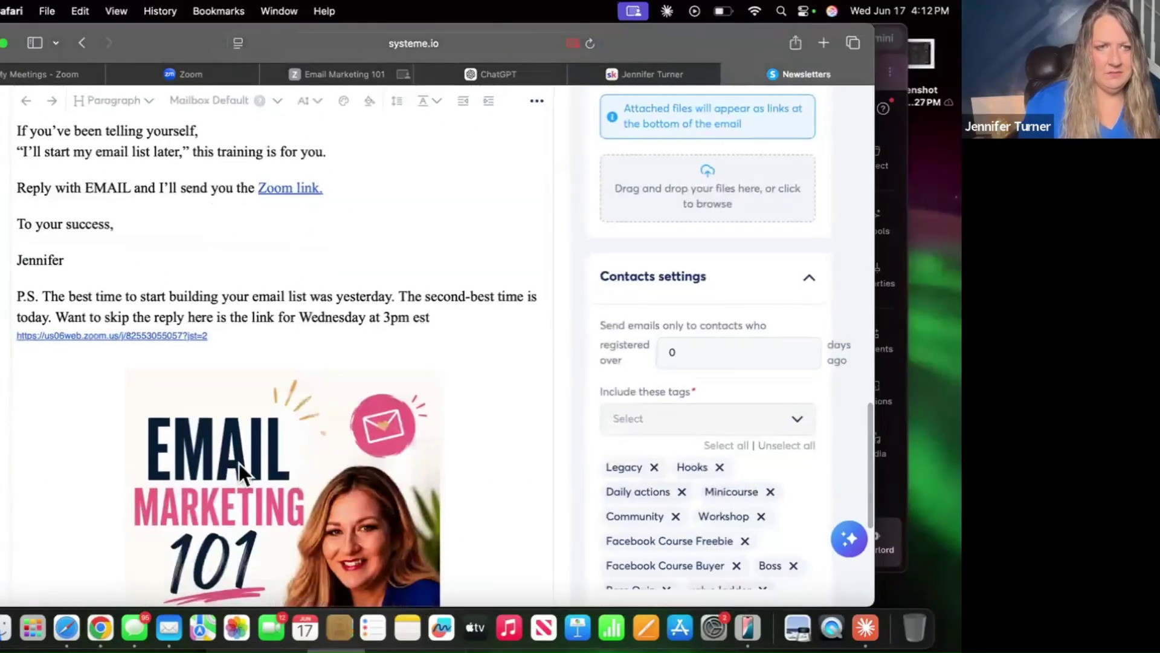
pyautogui.scroll(10, 238, 463)
pyautogui.scroll(10, 239, 474)
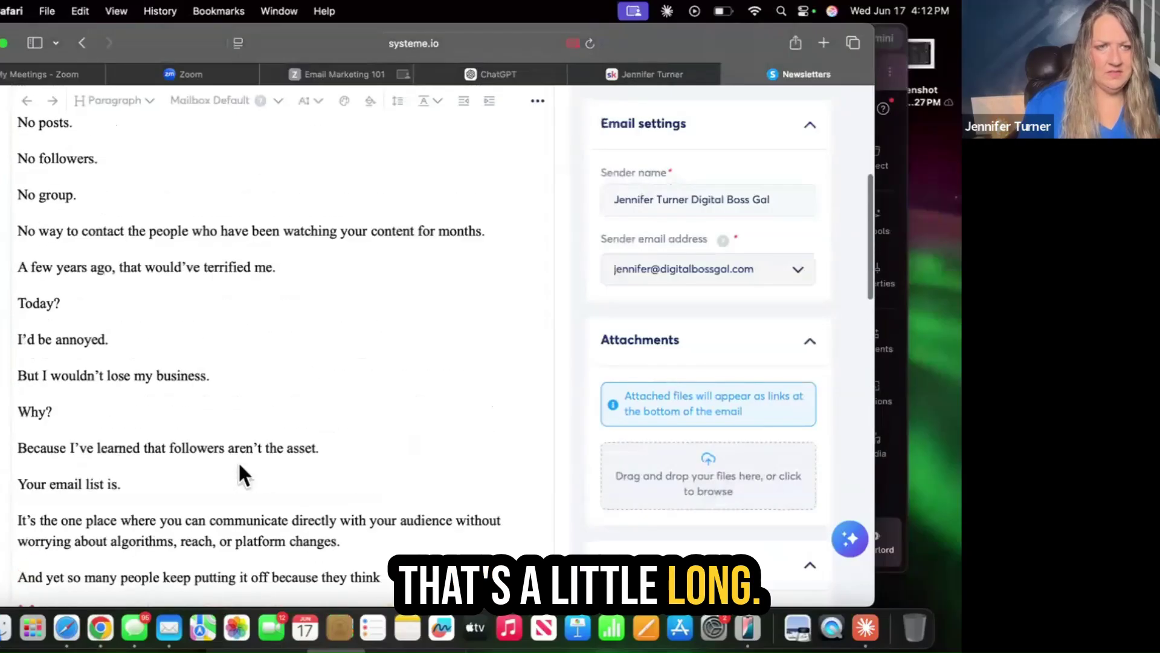
pyautogui.scroll(2, 239, 474)
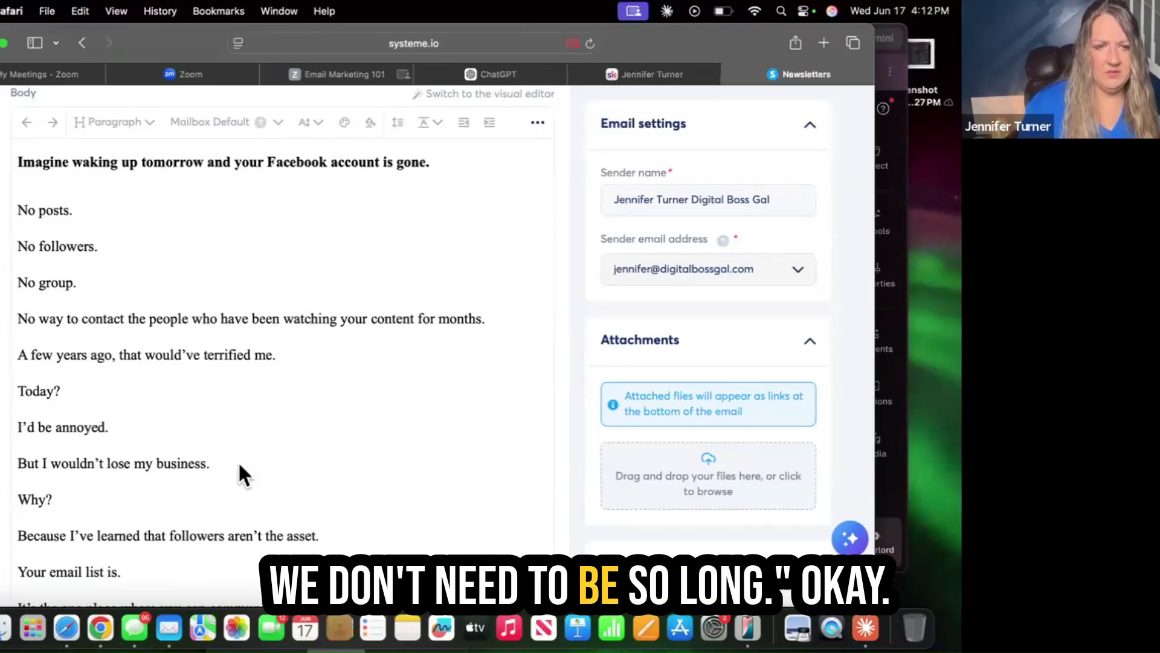
pyautogui.scroll(5, 239, 474)
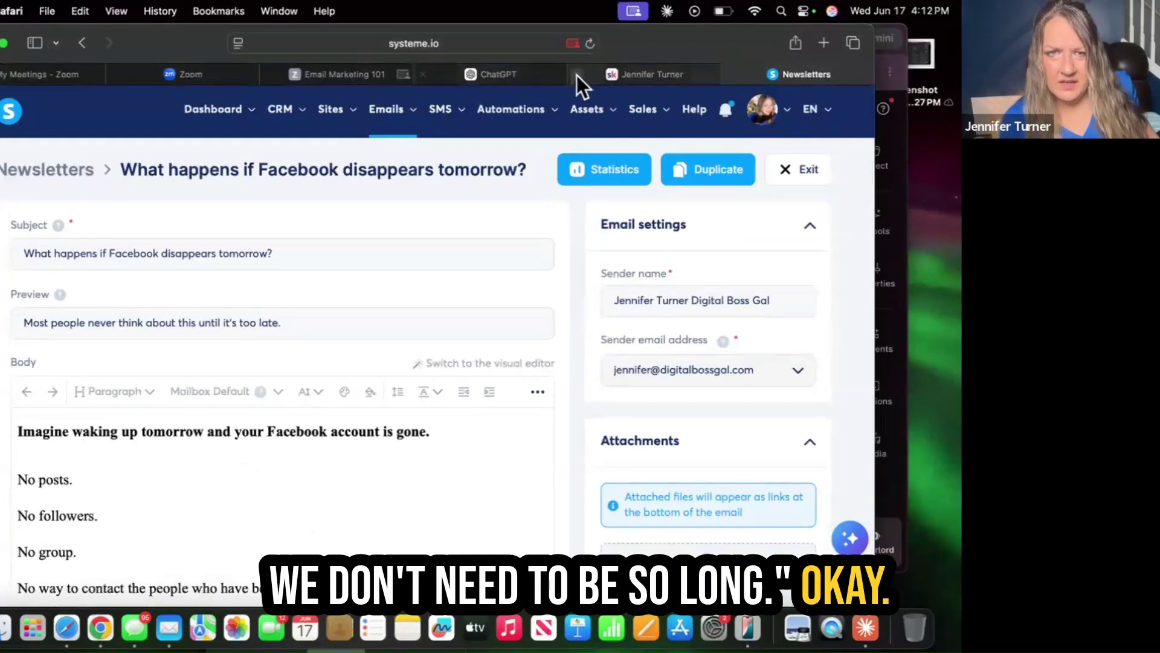
# Switch to the Zoom meeting and read the chat from the preview box question to the question about spam and promotion folders
pyautogui.click(376, 75)
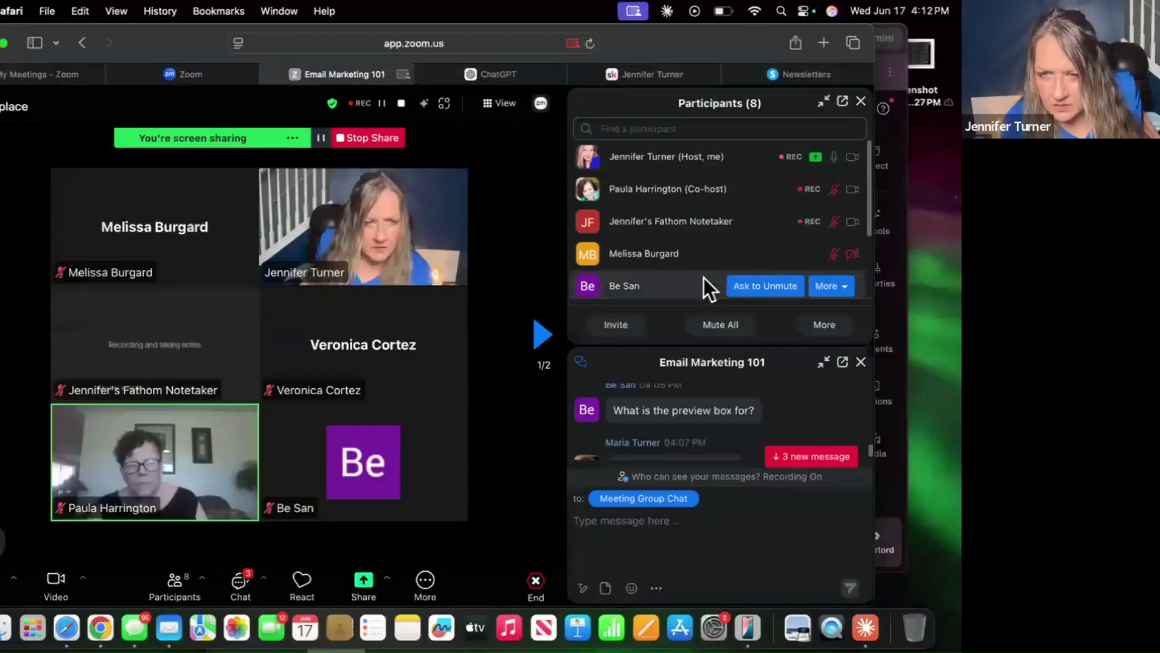
pyautogui.scroll(-2, 719, 401)
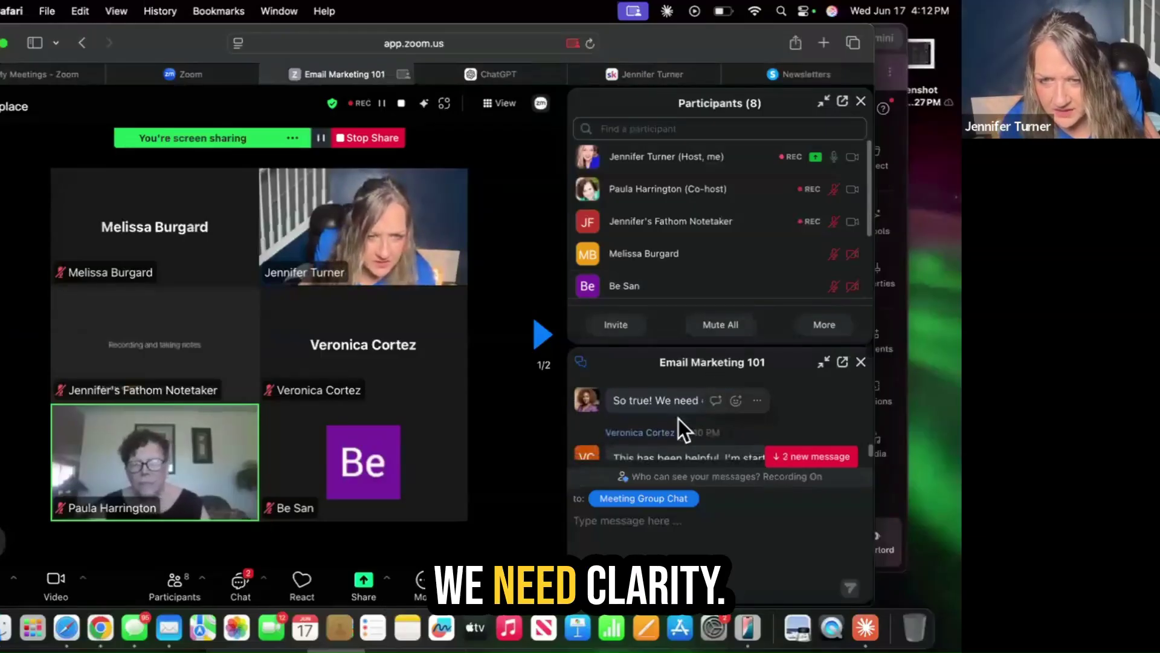
pyautogui.scroll(-2, 678, 418)
pyautogui.scroll(-1, 679, 418)
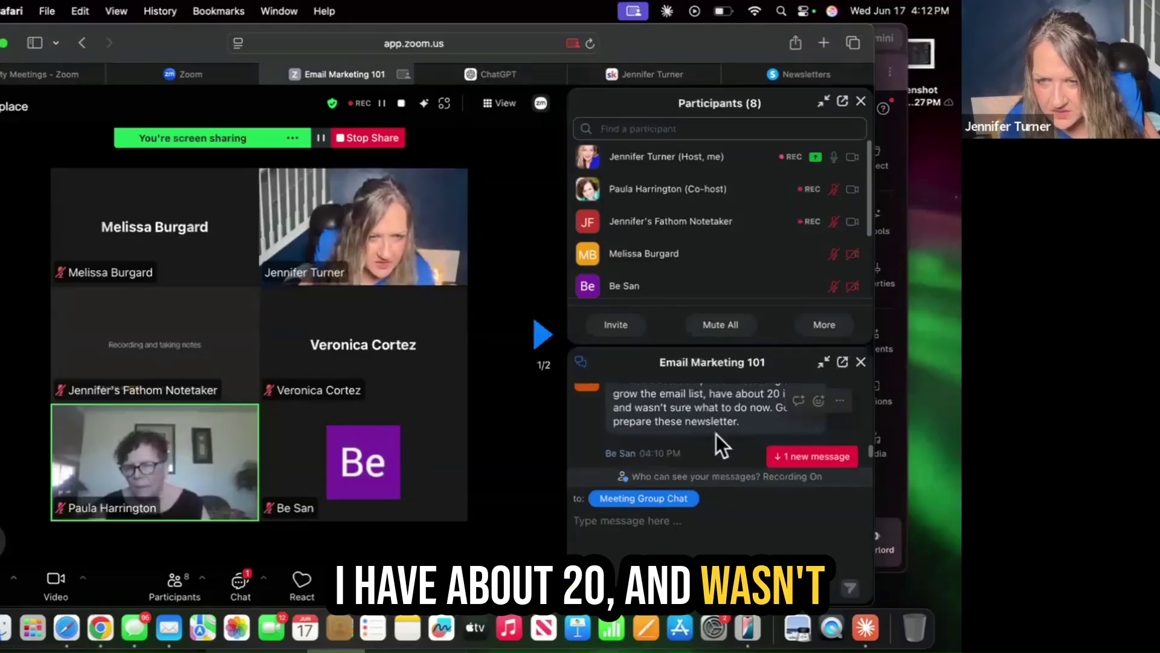
pyautogui.scroll(-2, 701, 423)
pyautogui.scroll(-1, 698, 418)
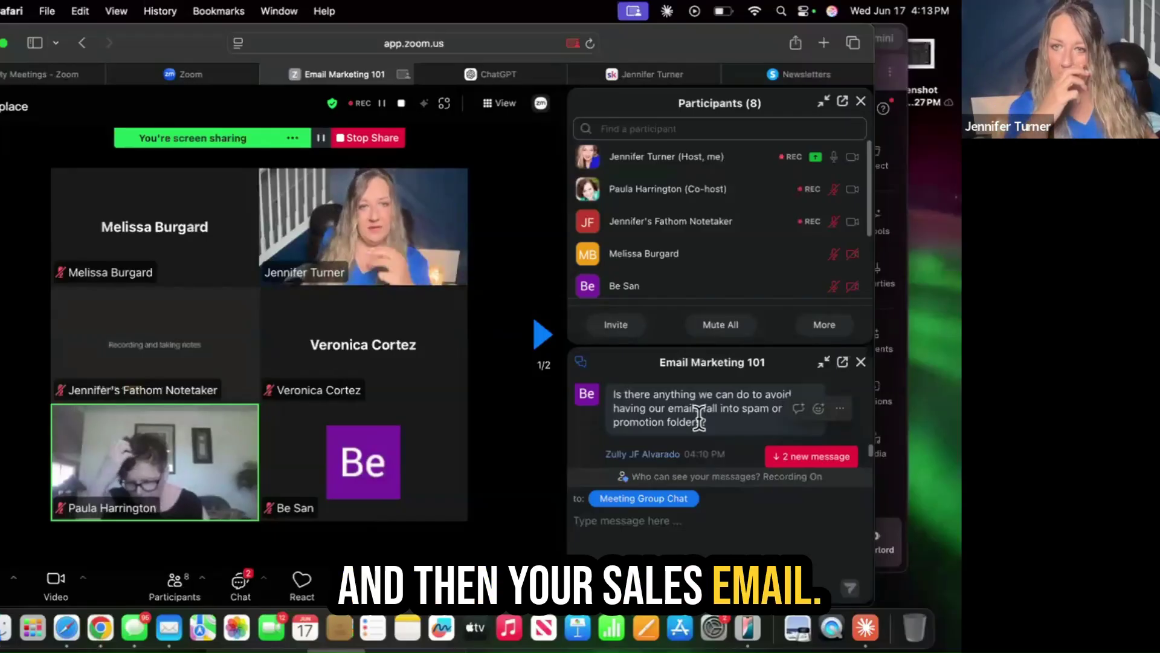
pyautogui.scroll(-3, 699, 417)
pyautogui.scroll(4, 699, 417)
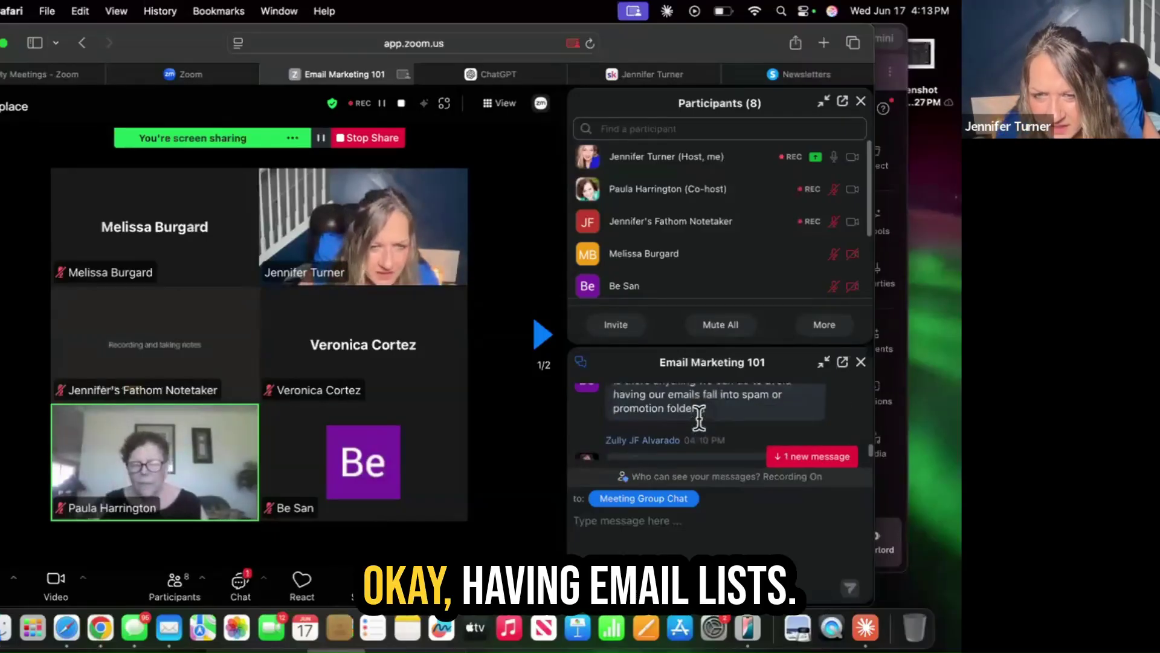
pyautogui.scroll(-1, 700, 417)
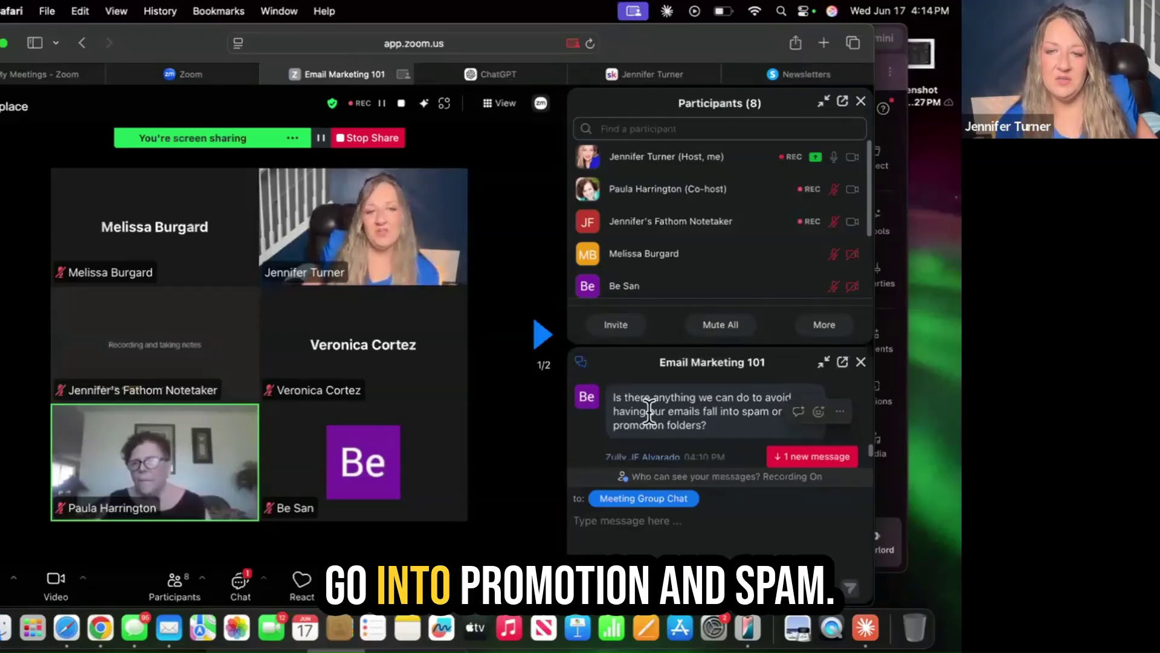
# Read the rest of the meeting chat, from the comment on the session's value to the latest message
pyautogui.scroll(-3, 701, 426)
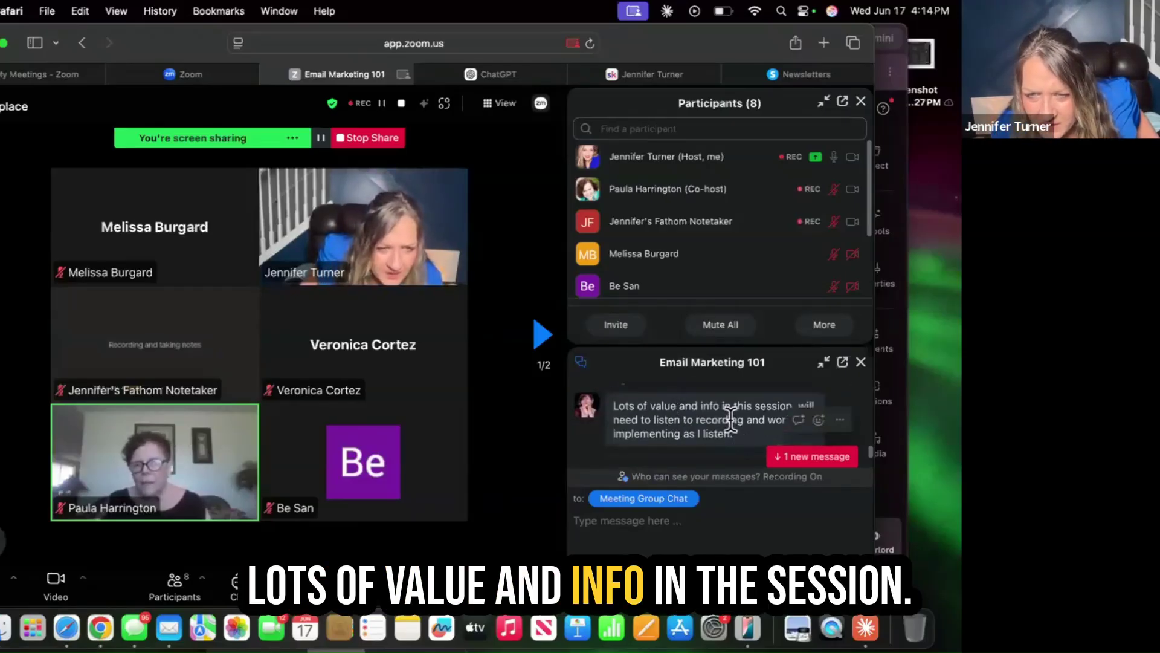
pyautogui.scroll(-1, 731, 421)
pyautogui.scroll(1, 731, 421)
pyautogui.scroll(-3, 731, 419)
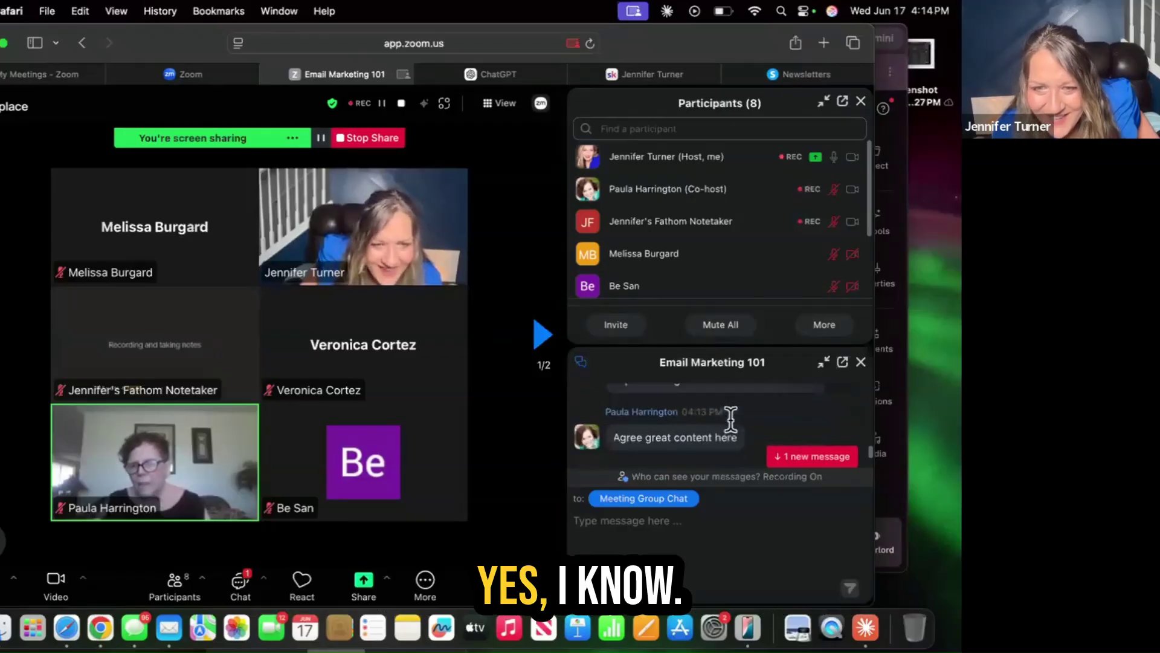
pyautogui.scroll(-2, 730, 419)
pyautogui.scroll(4, 731, 420)
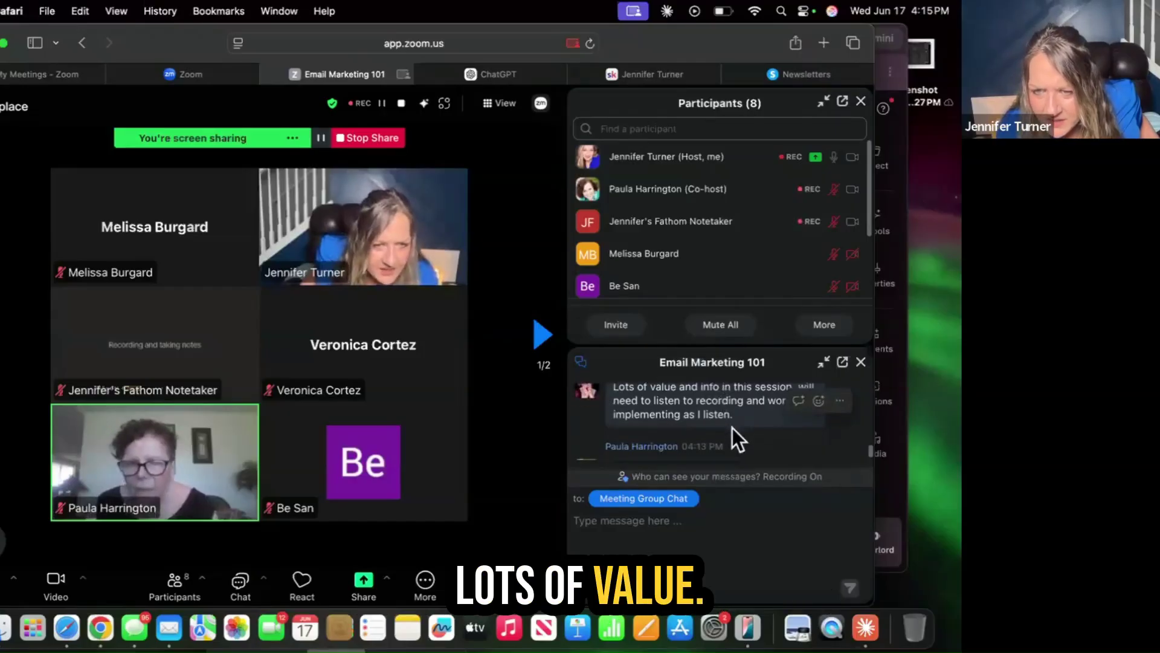
pyautogui.scroll(-2, 732, 428)
pyautogui.scroll(-2, 733, 428)
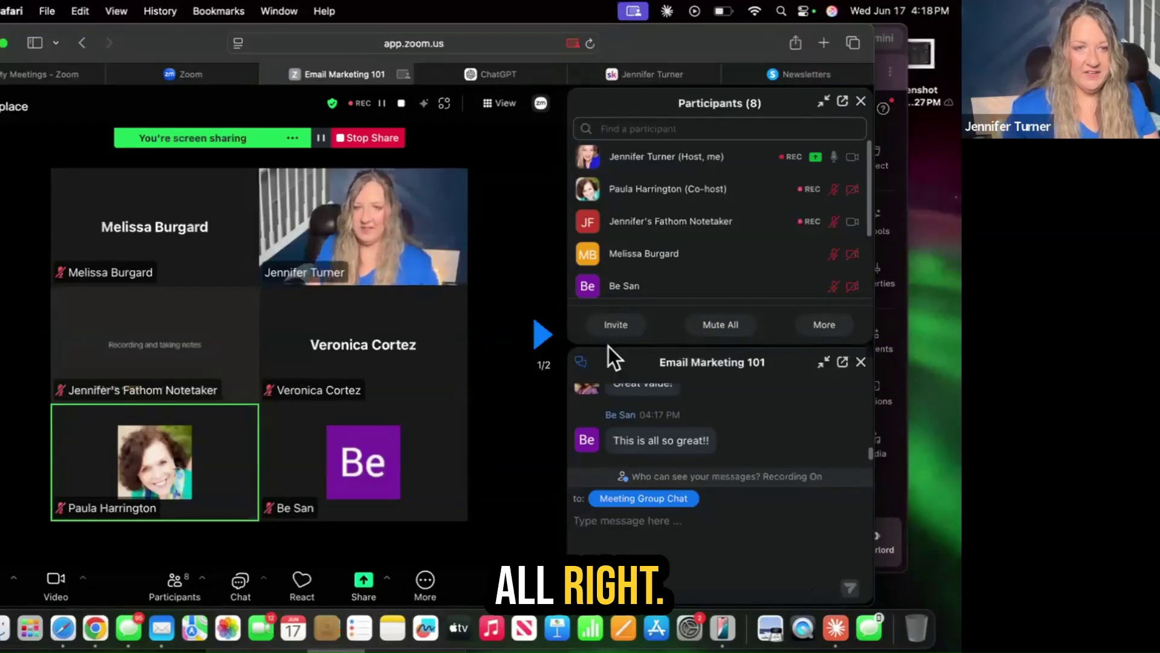
# Copy the systeme.io sign-up link, post it in the Zoom meeting group chat and read the reply below it
pyautogui.click(131, 628)
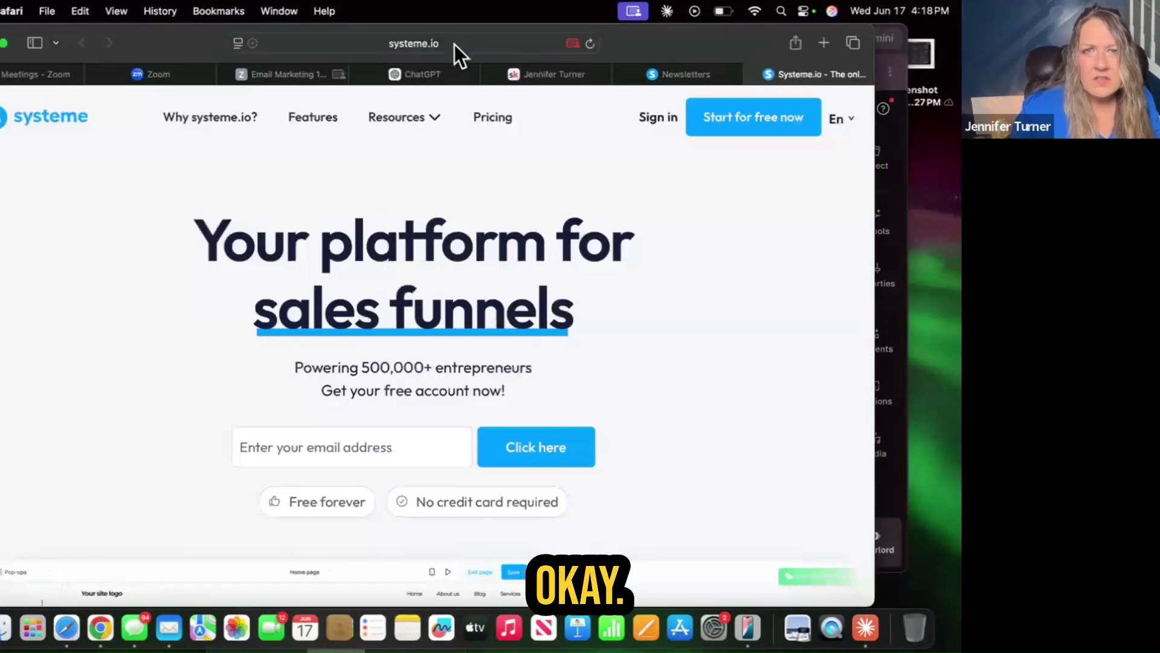
pyautogui.click(440, 43)
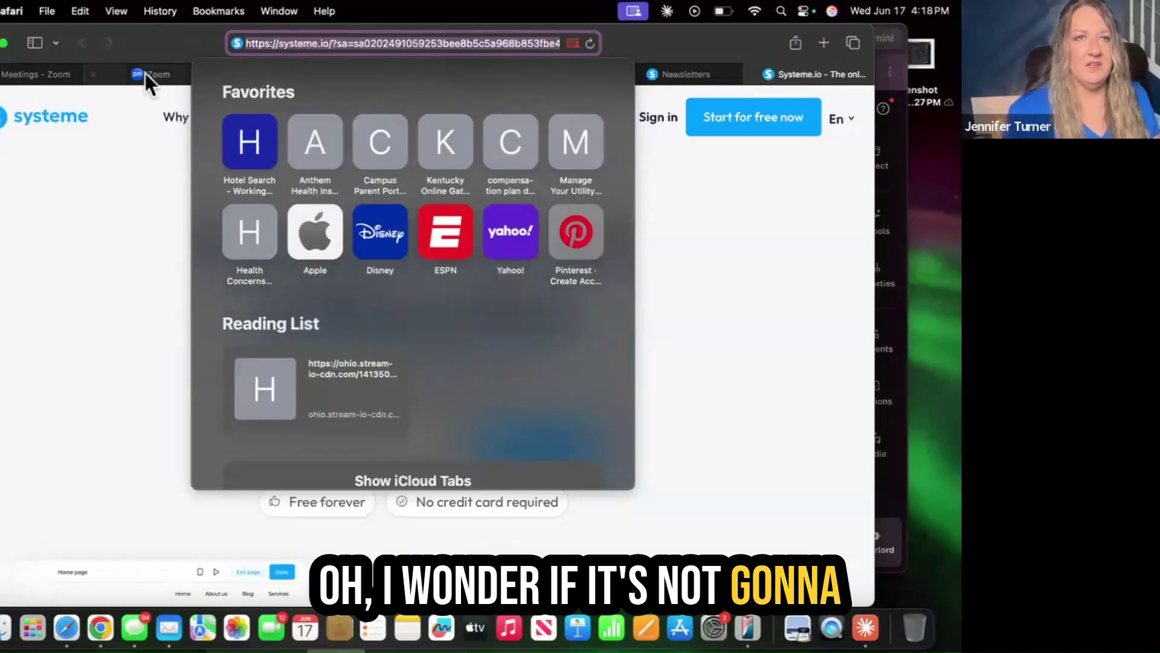
pyautogui.click(99, 211)
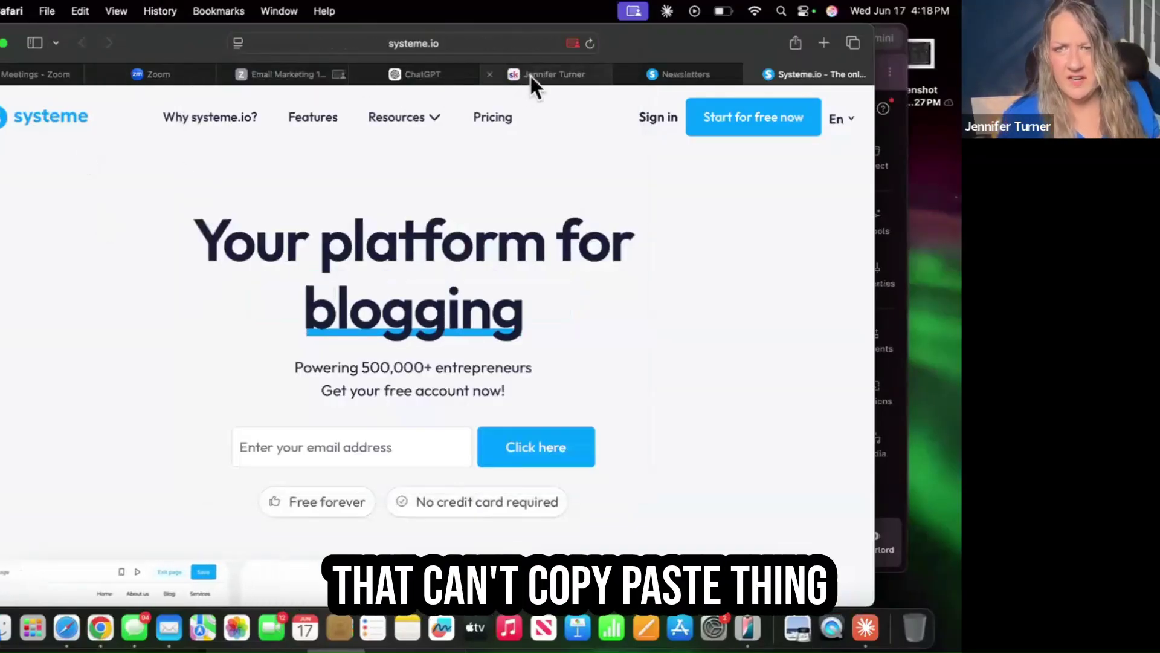
pyautogui.click(300, 77)
pyautogui.click(700, 519)
pyautogui.press('super+v')
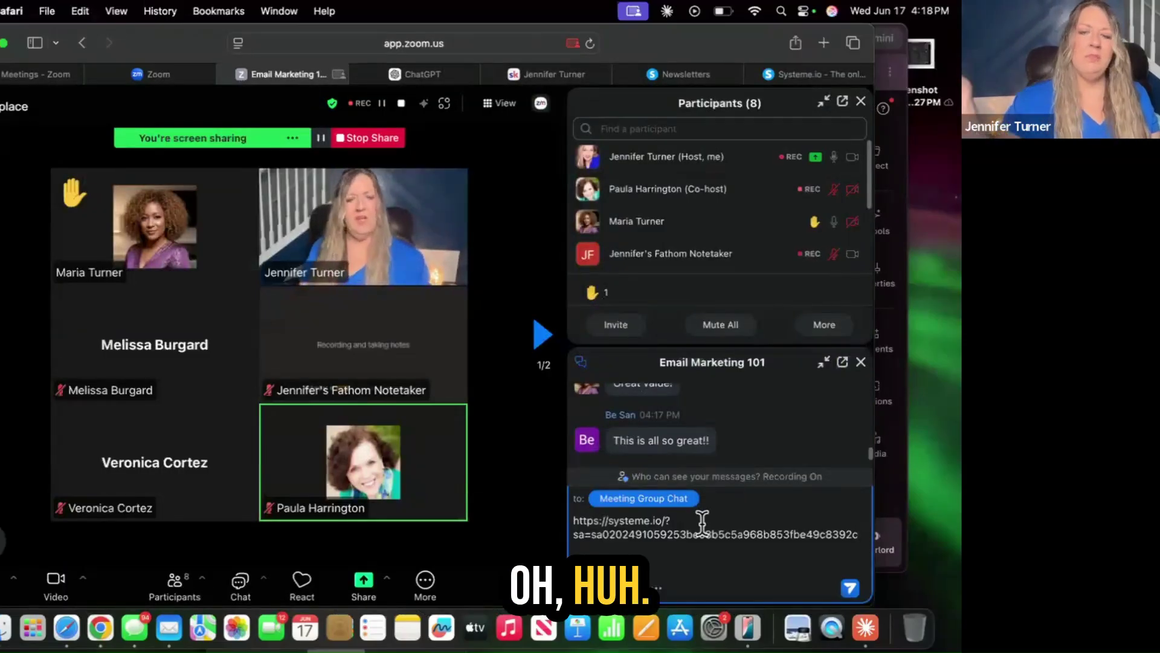
pyautogui.press('Return')
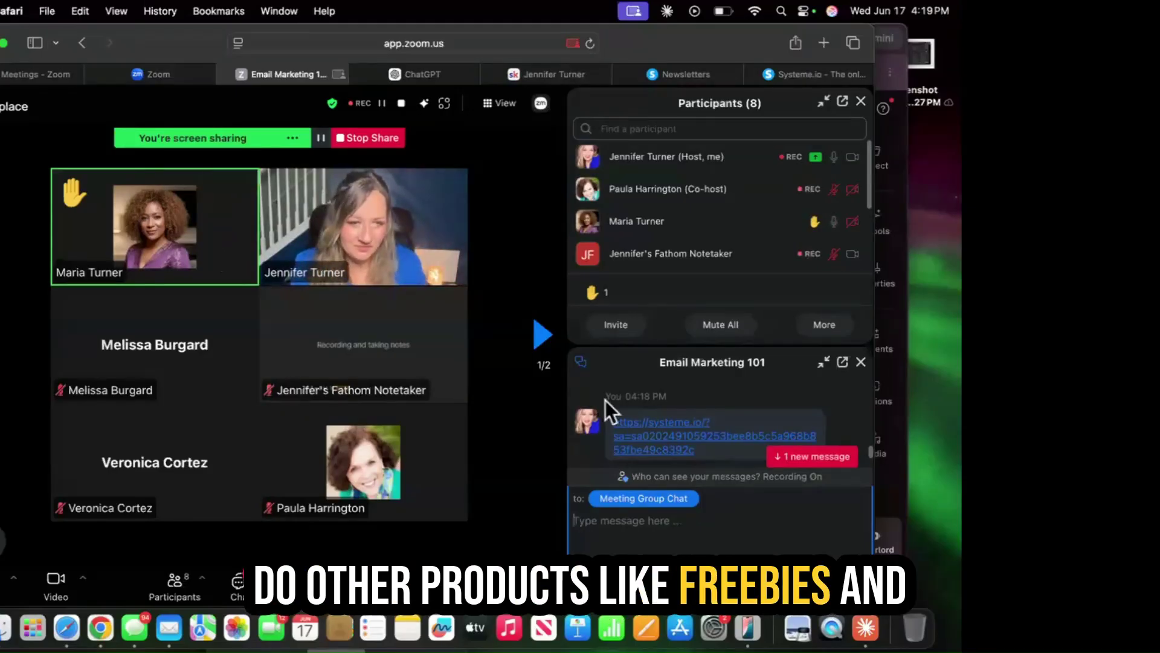
pyautogui.scroll(-2, 668, 450)
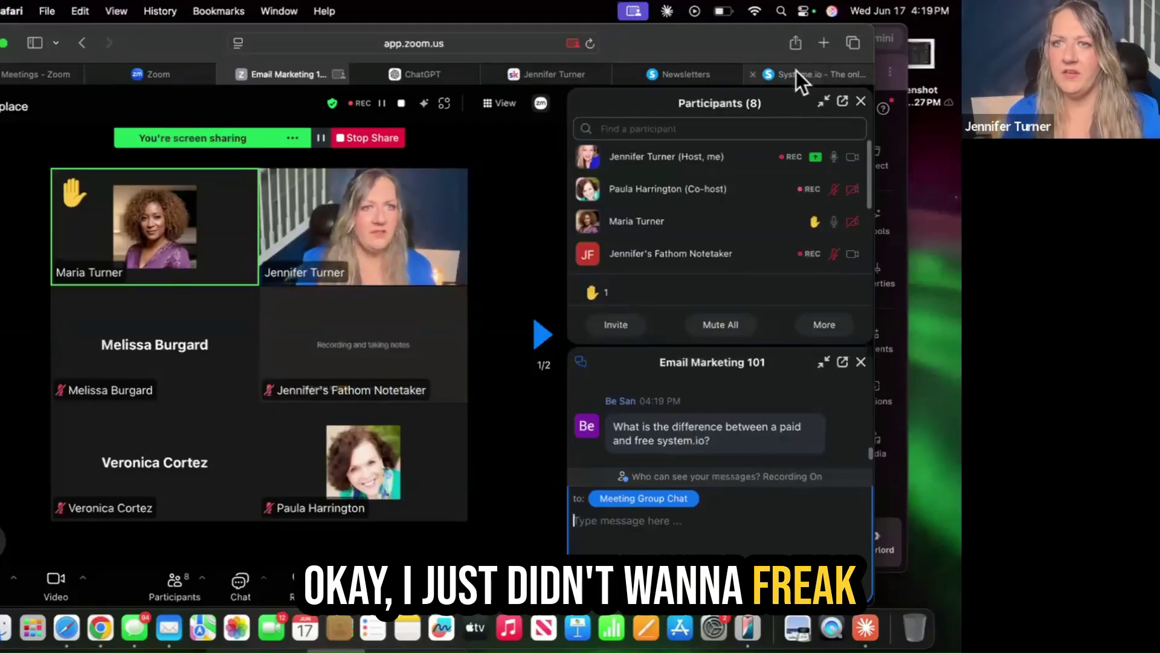
# Switch to the systeme.io account and create a contact tag named "reivention"
pyautogui.moveTo(756, 82)
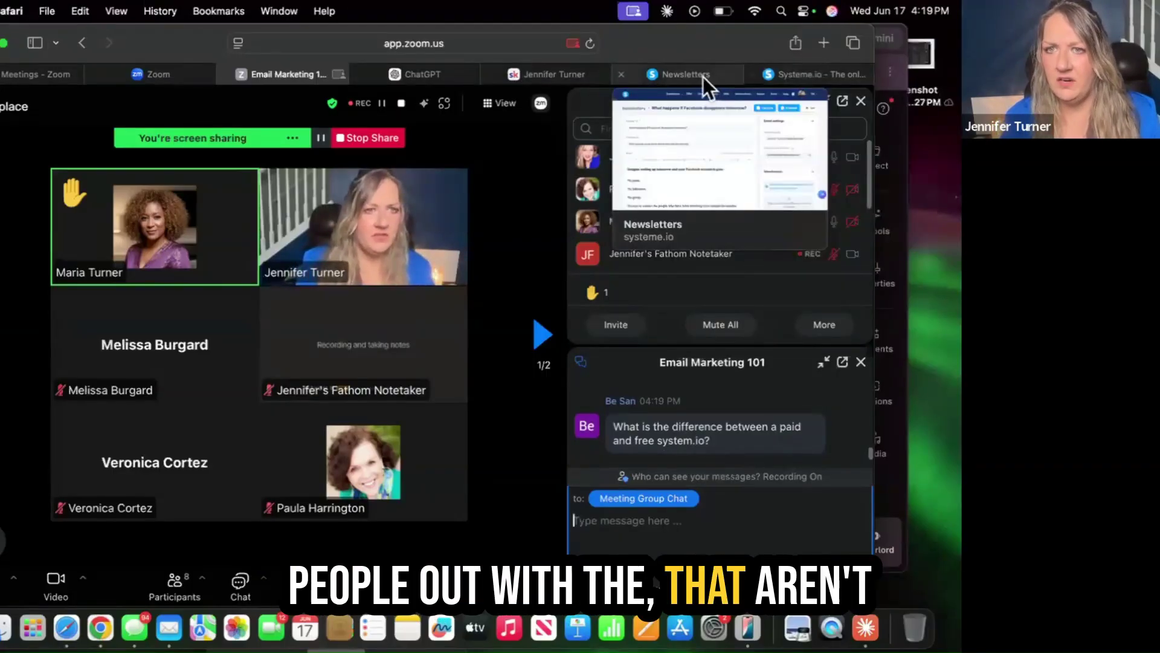
pyautogui.moveTo(702, 75)
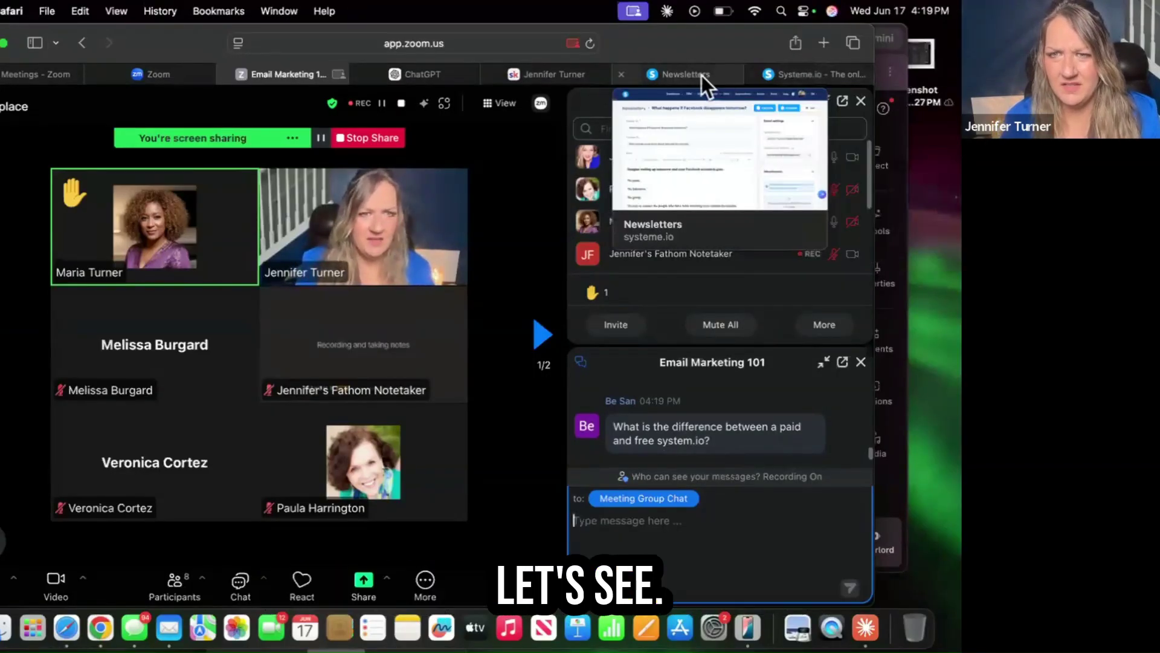
pyautogui.click(698, 73)
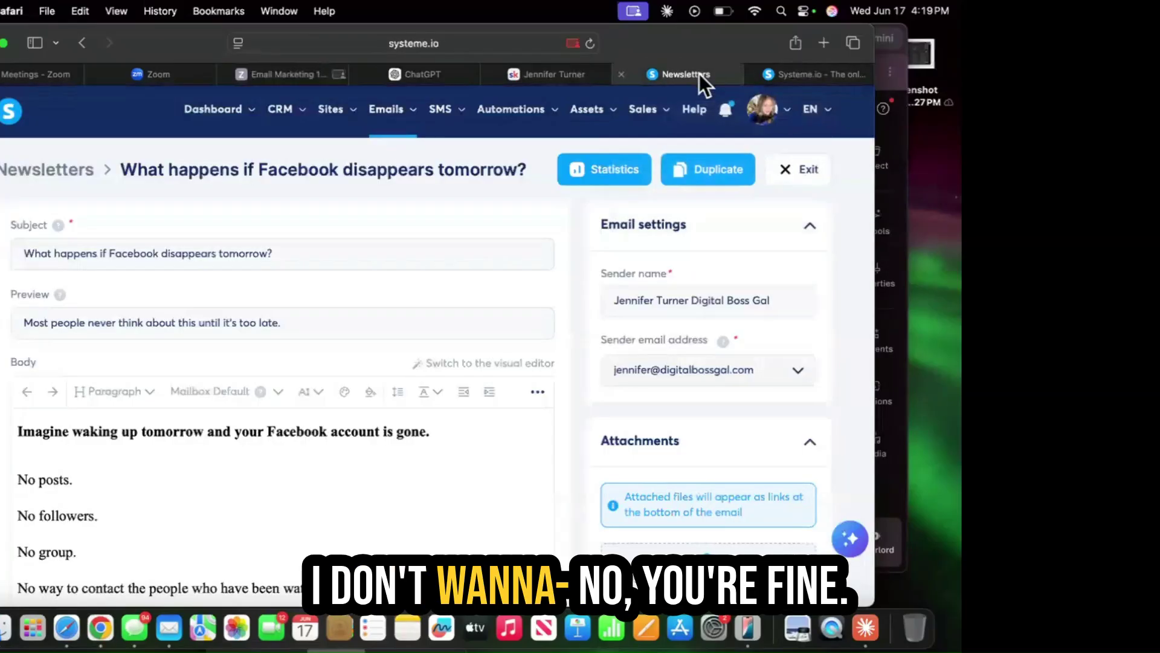
pyautogui.moveTo(280, 110)
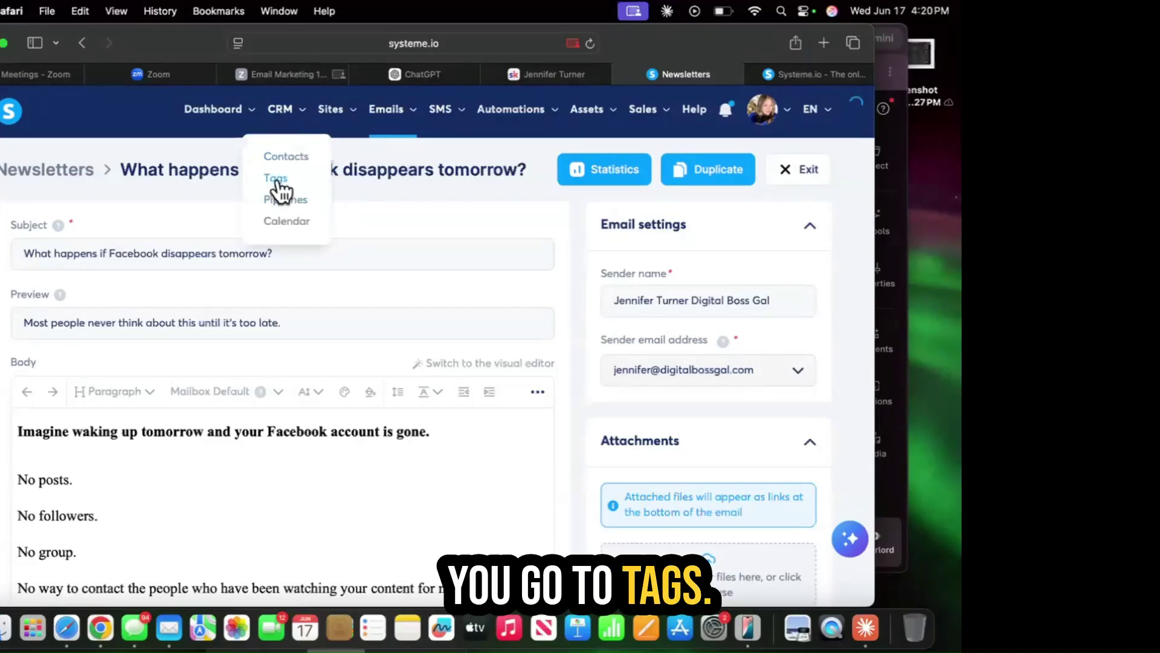
pyautogui.click(278, 180)
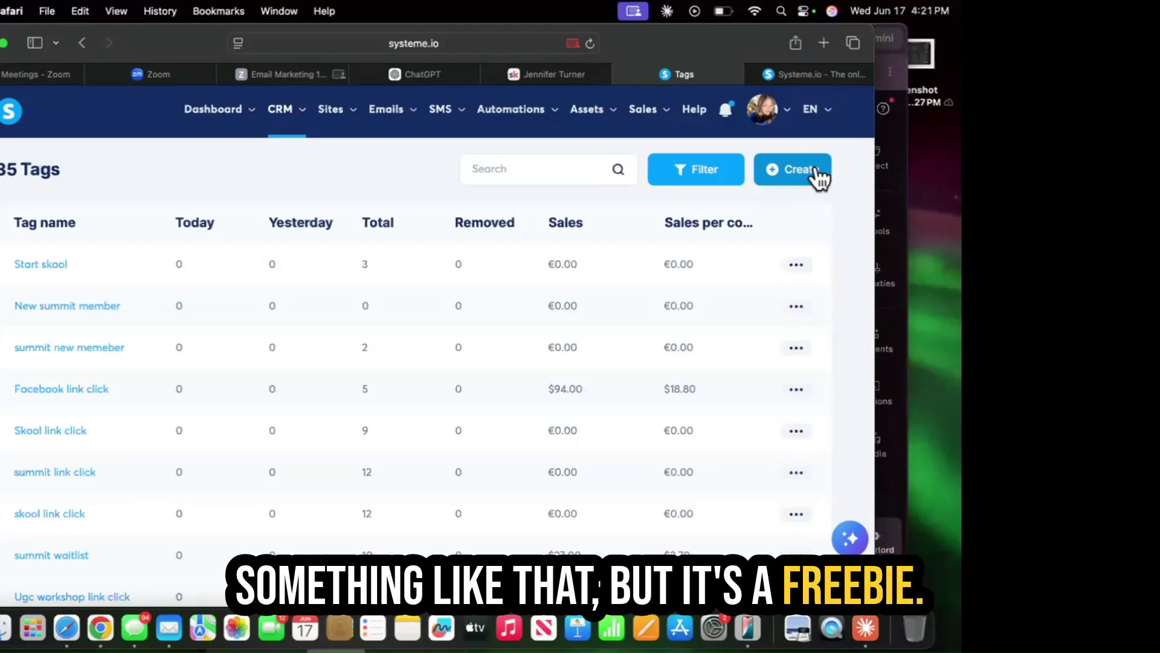
pyautogui.click(817, 174)
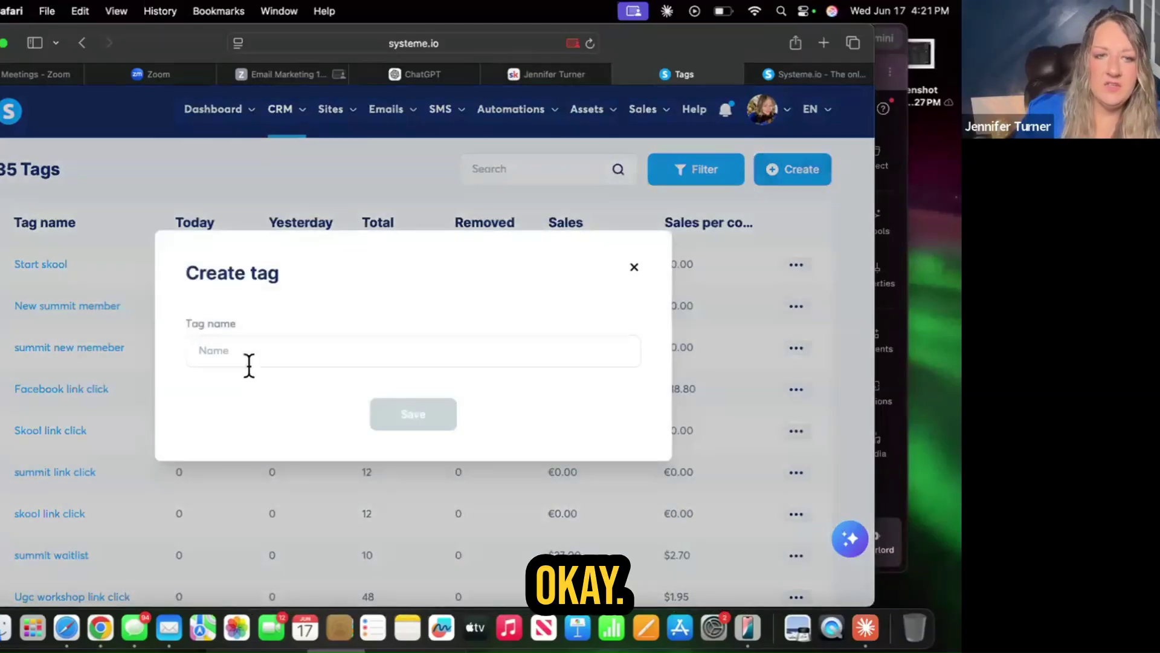
pyautogui.click(244, 356)
pyautogui.write('reivention')
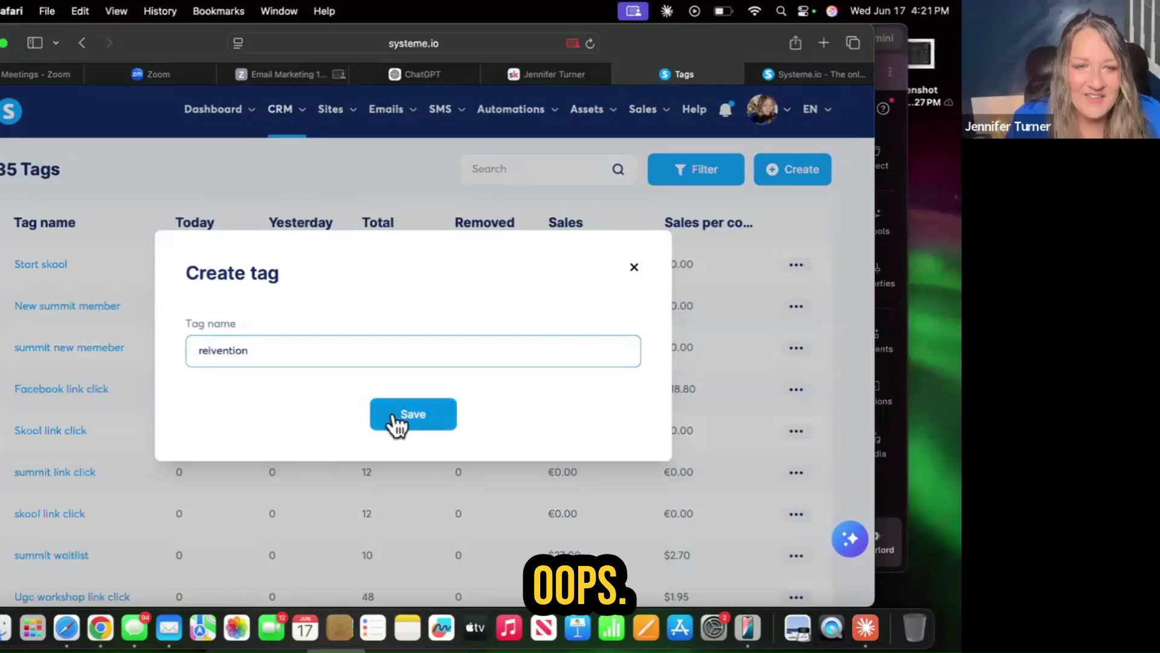
pyautogui.click(397, 423)
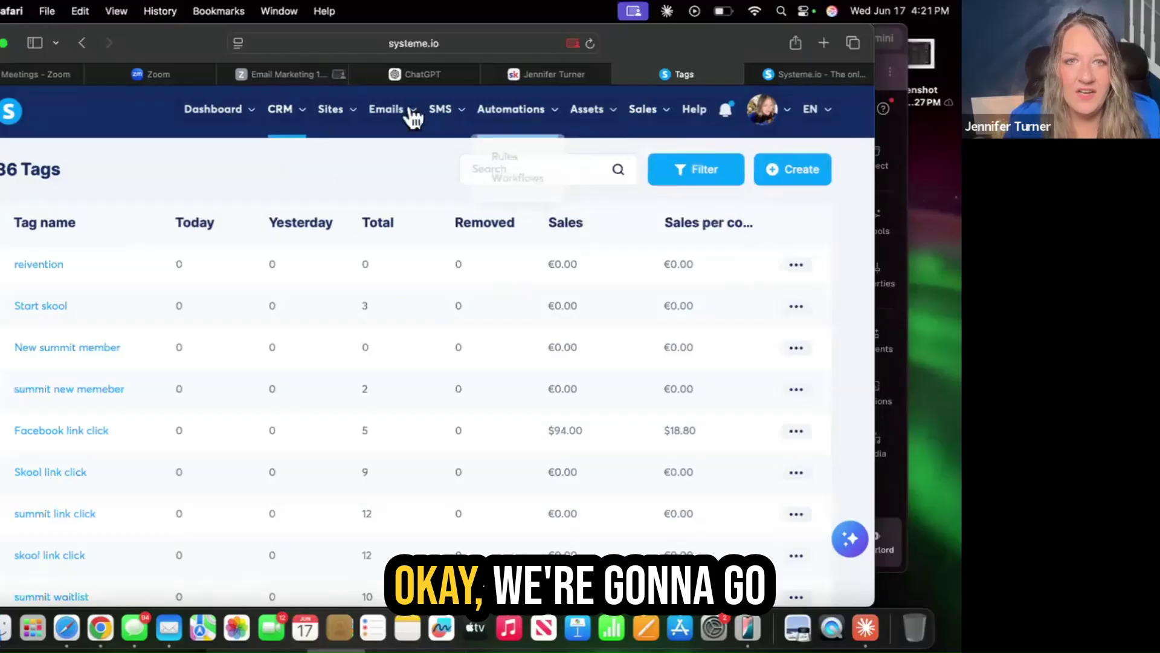
# Open the "hook" newsletter and add the "reivention" tag to the included tags in its contacts settings
pyautogui.moveTo(413, 117)
pyautogui.click(400, 157)
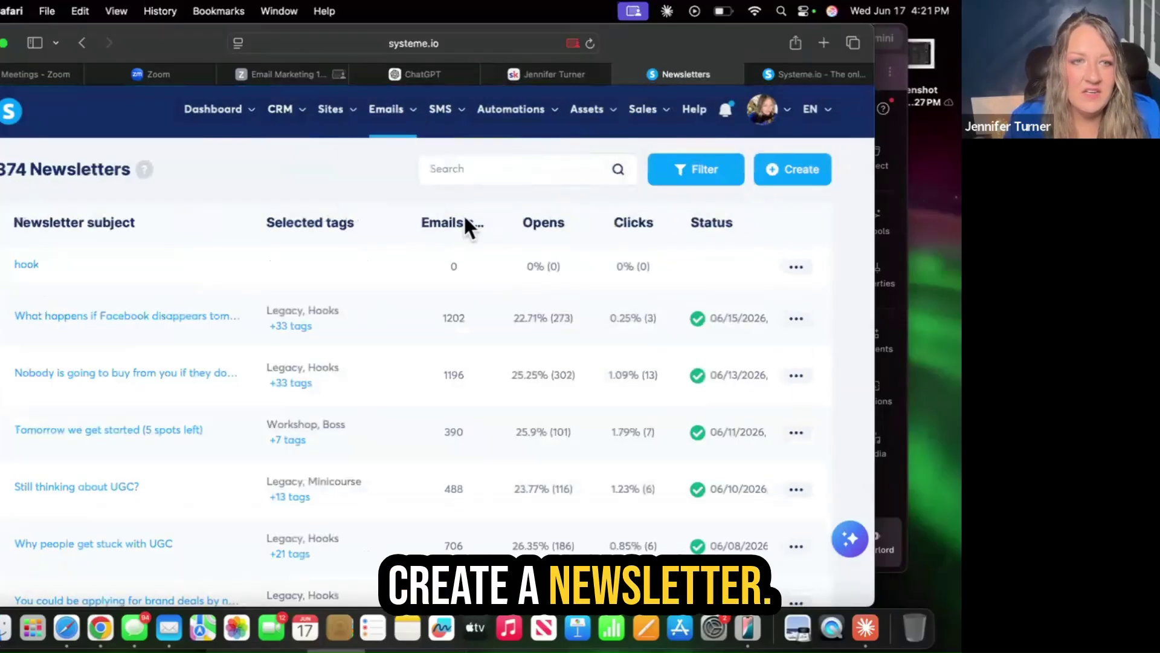
pyautogui.click(26, 265)
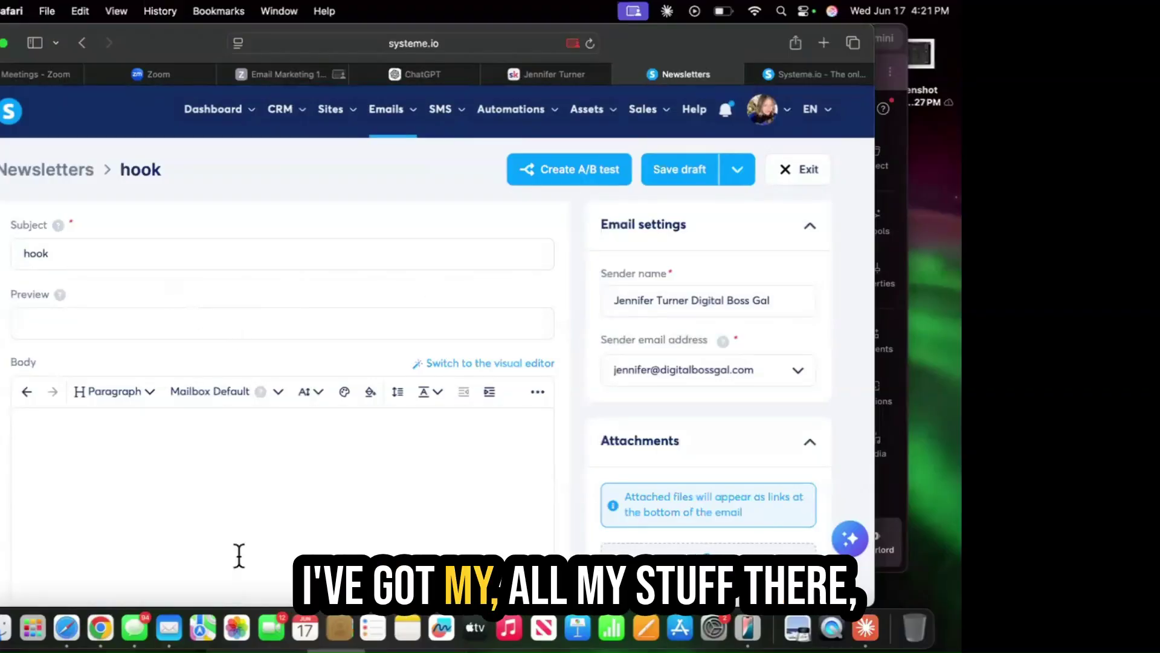
pyautogui.scroll(-10, 745, 392)
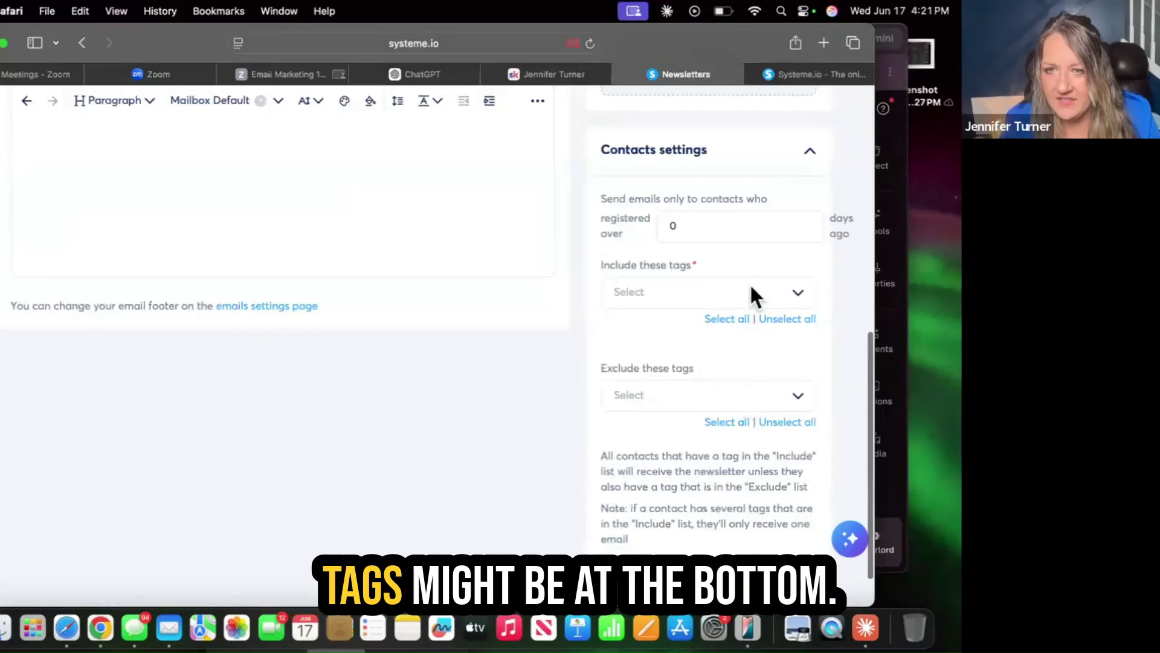
pyautogui.click(751, 291)
pyautogui.scroll(-15, 708, 414)
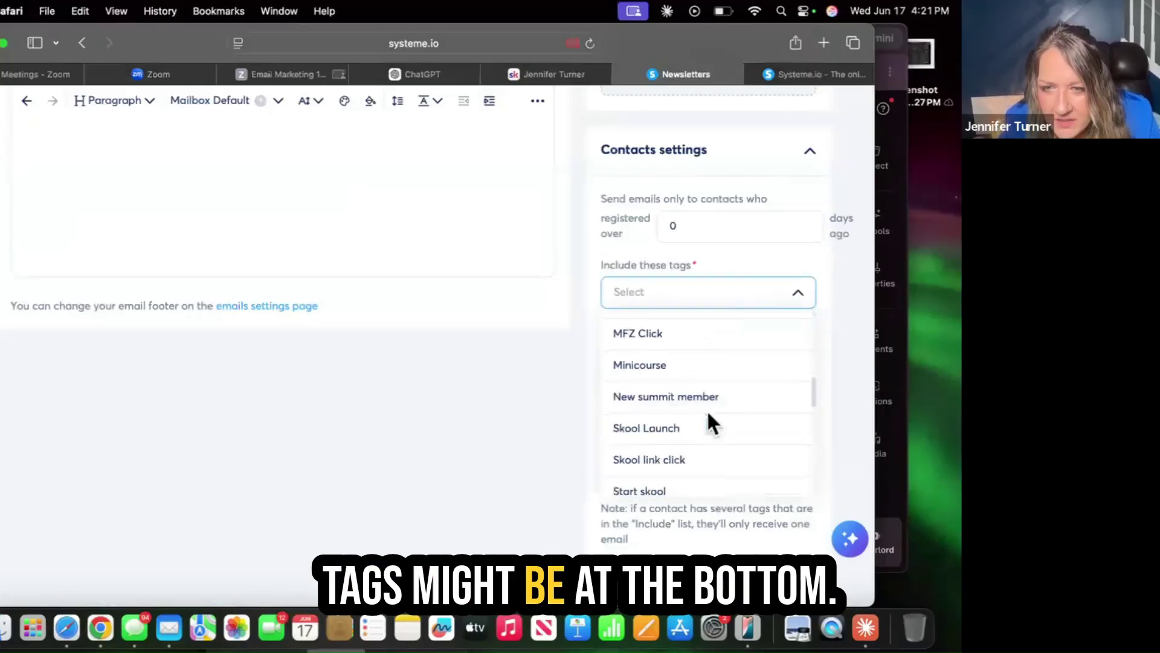
pyautogui.scroll(-15, 708, 415)
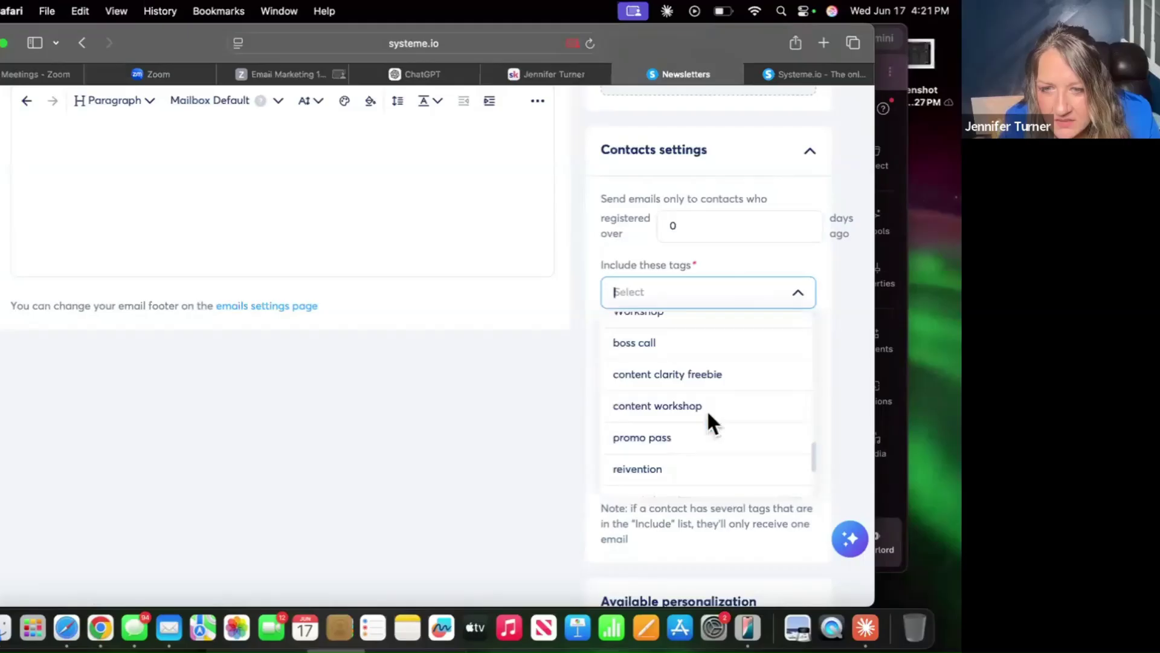
pyautogui.click(700, 320)
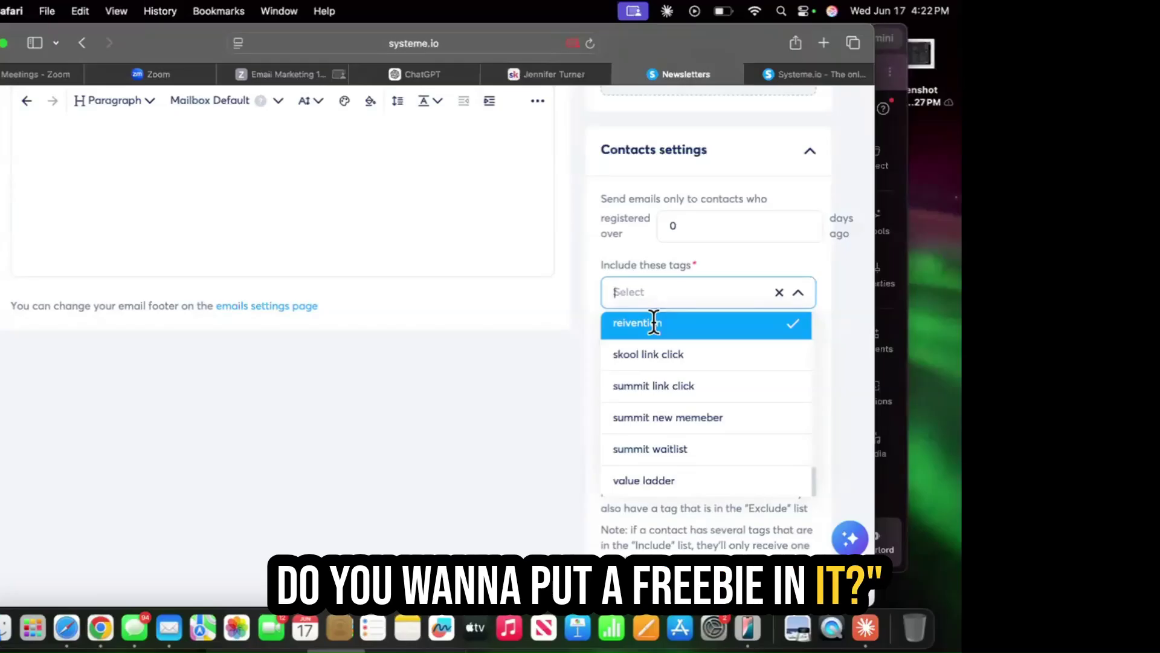
pyautogui.click(488, 422)
pyautogui.scroll(10, 197, 143)
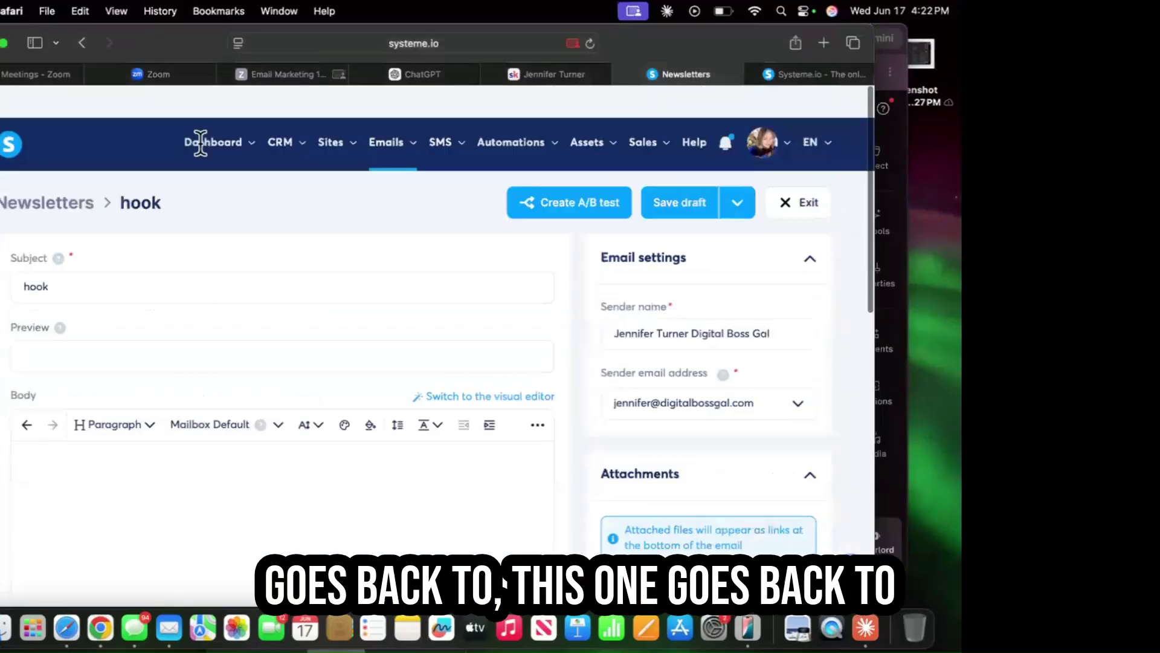
# Leave the "hook" newsletter without saving and open the list of sales funnels
pyautogui.click(335, 118)
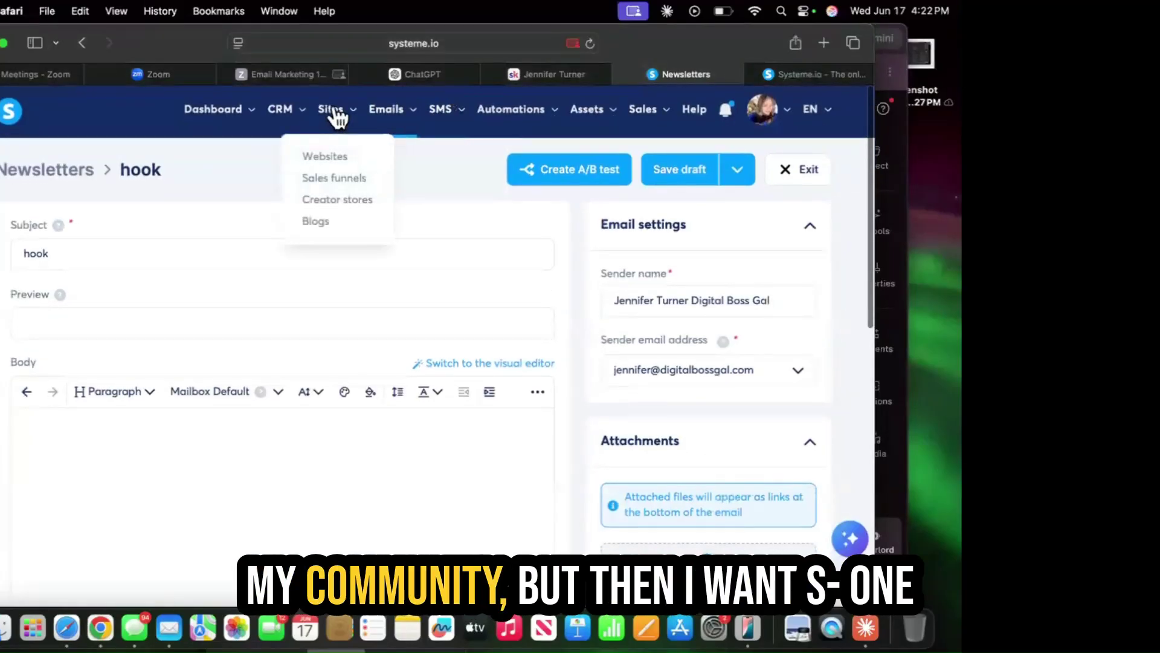
pyautogui.click(338, 181)
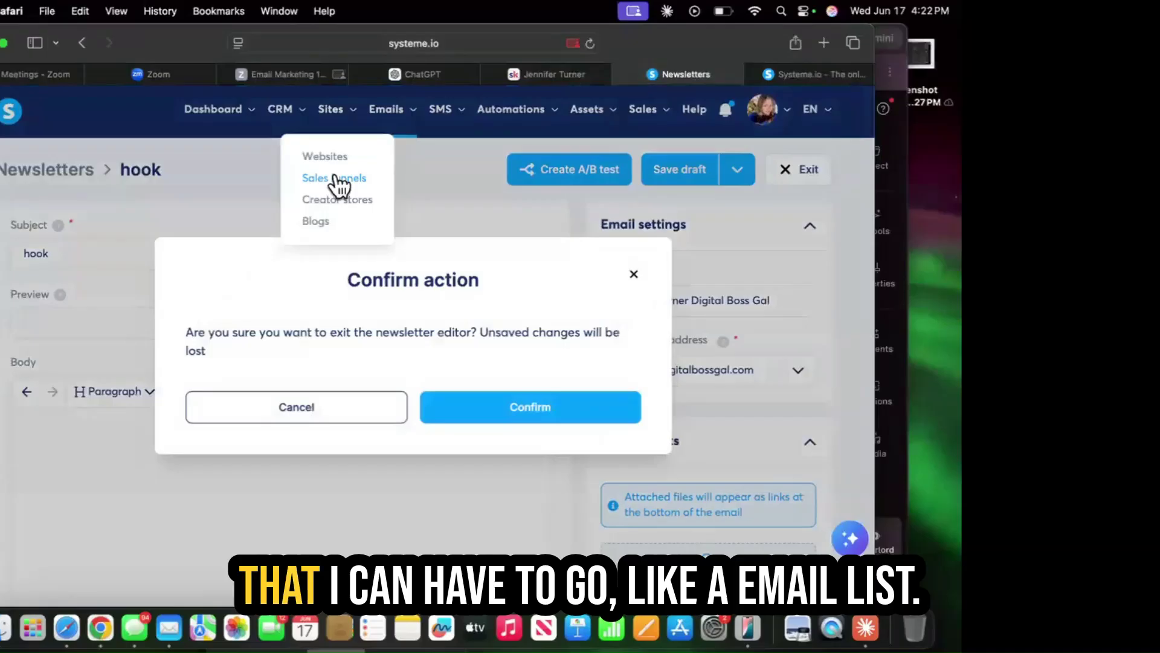
pyautogui.click(453, 415)
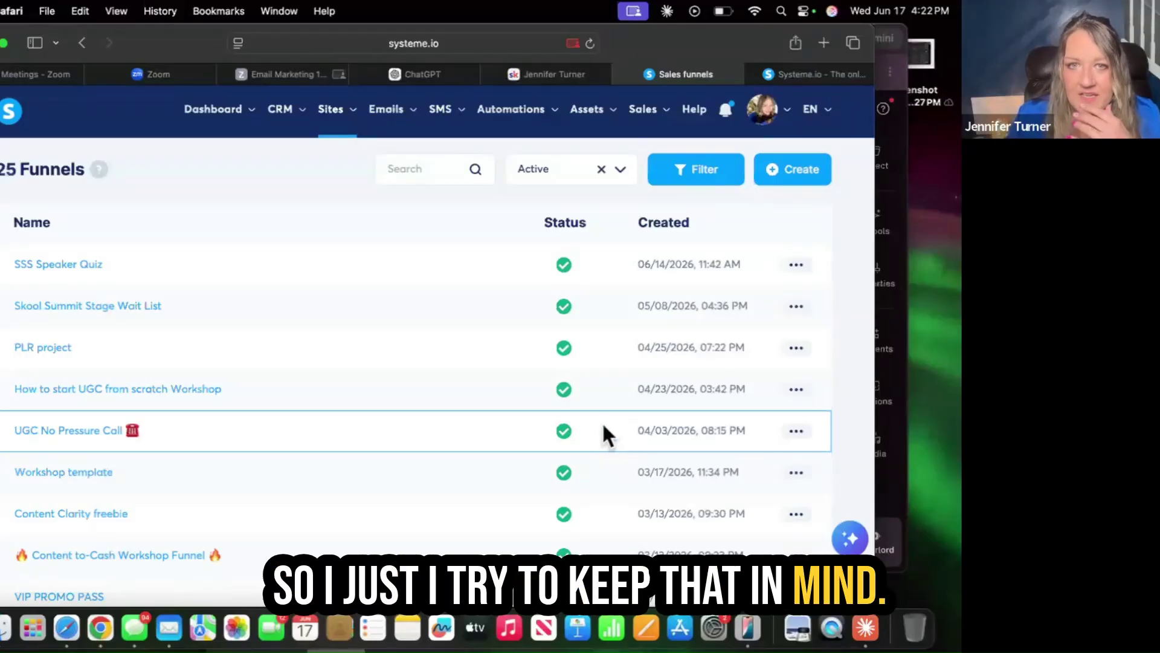
pyautogui.moveTo(329, 121)
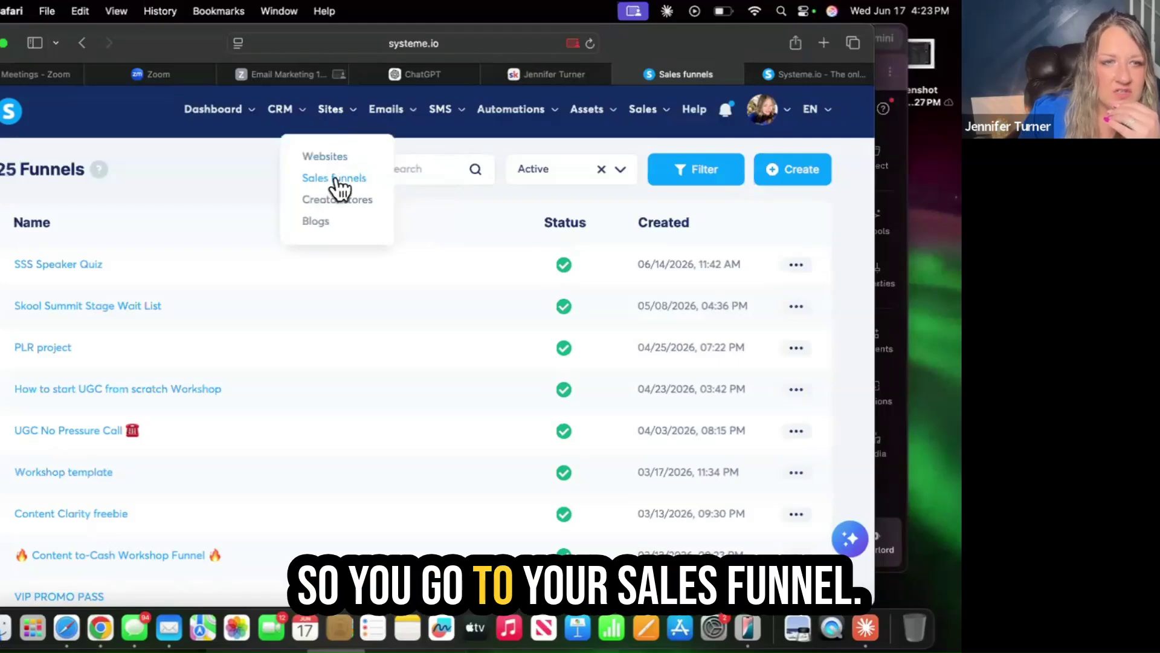
# Try to add an automation rule with a trigger to the opt-in page of the Skool Summit Stage Wait List funnel
pyautogui.click(72, 309)
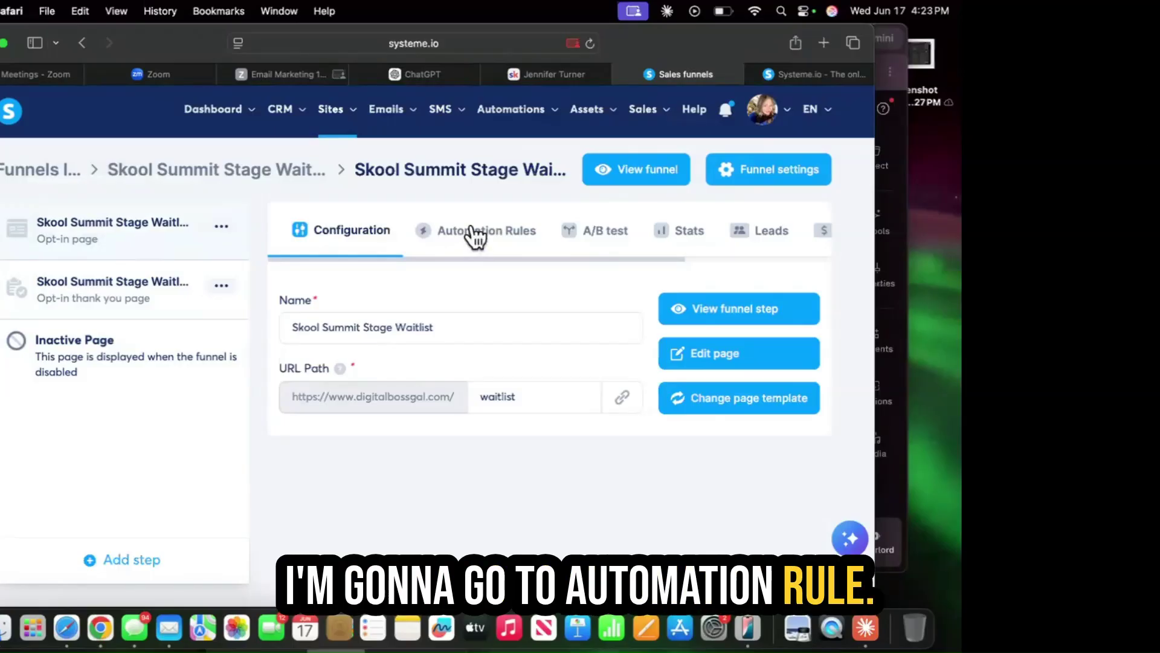
pyautogui.click(476, 236)
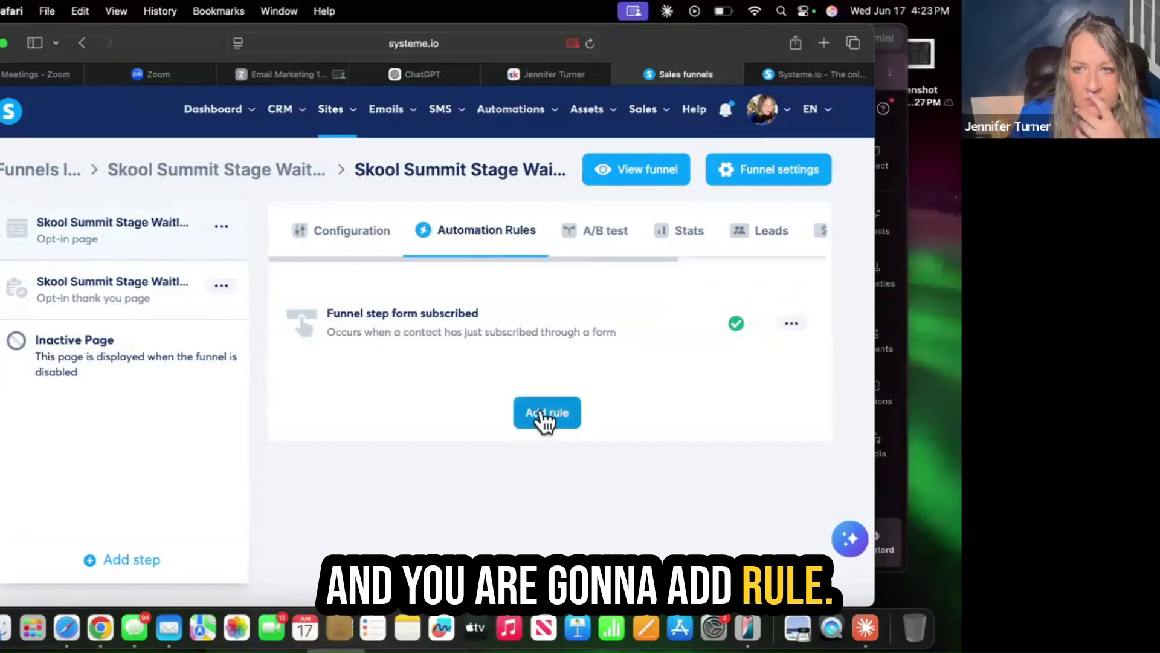
pyautogui.click(543, 416)
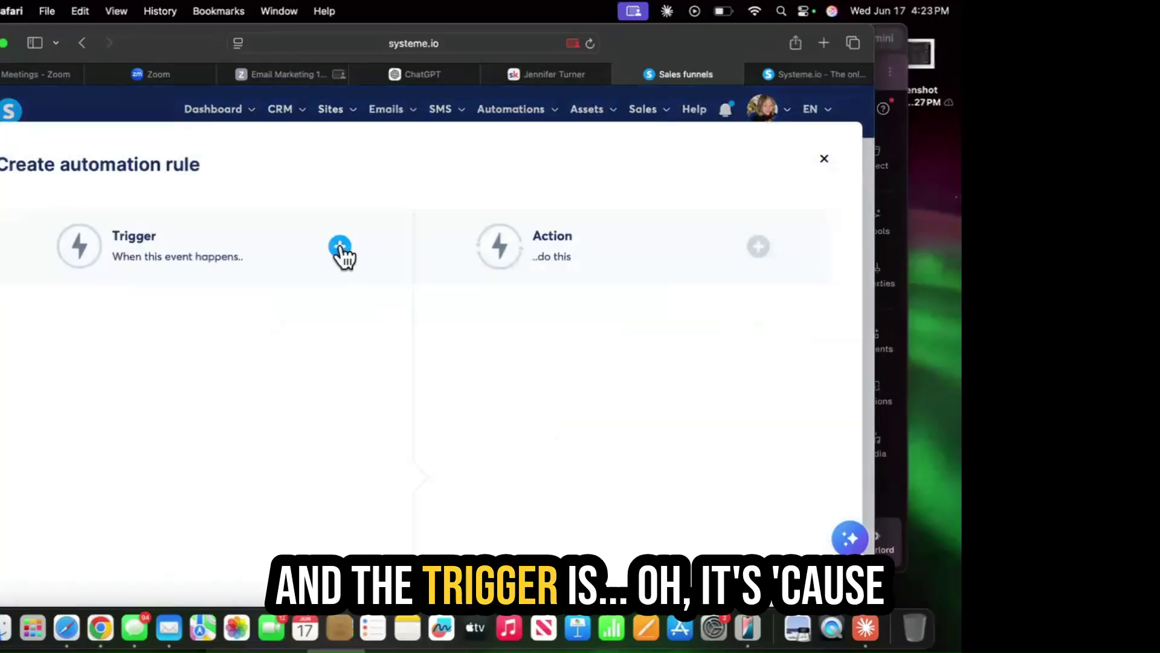
pyautogui.click(340, 248)
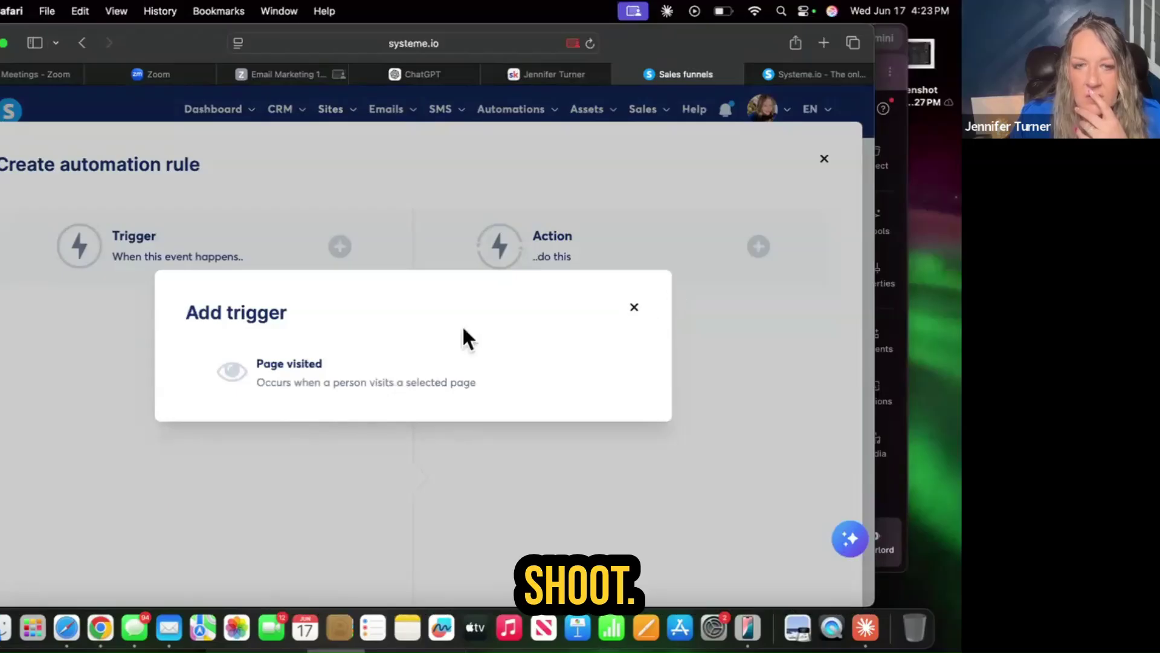
pyautogui.click(634, 306)
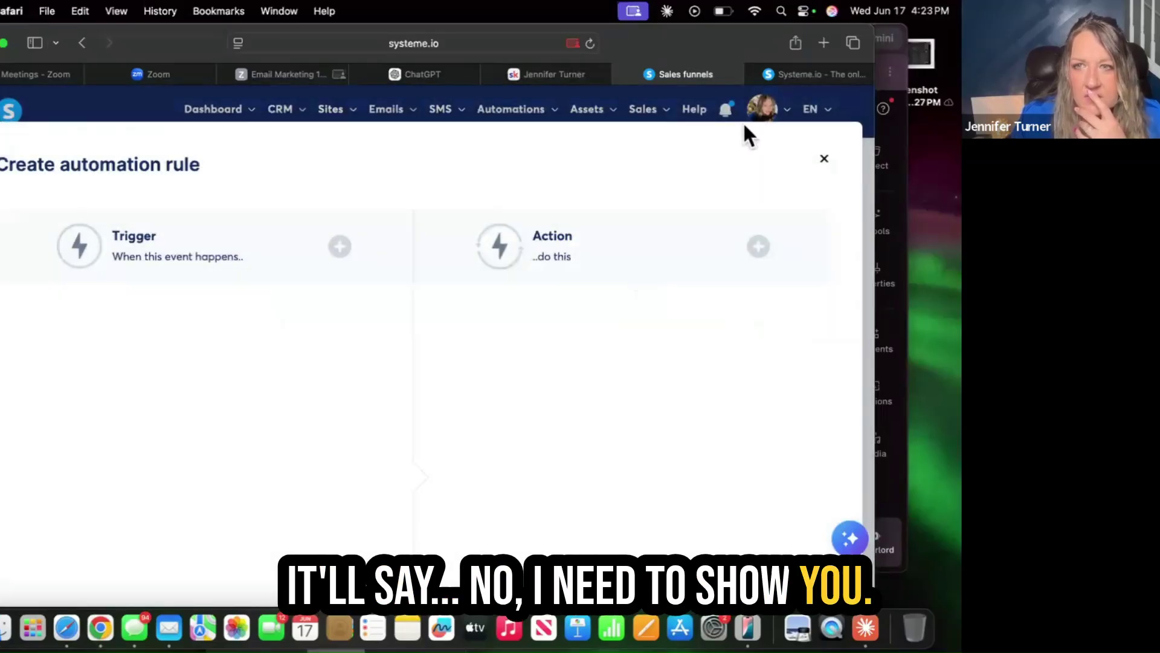
pyautogui.click(823, 162)
# Open the automation rules of the opt-in page in the SSS Speaker Quiz funnel
pyautogui.moveTo(298, 117)
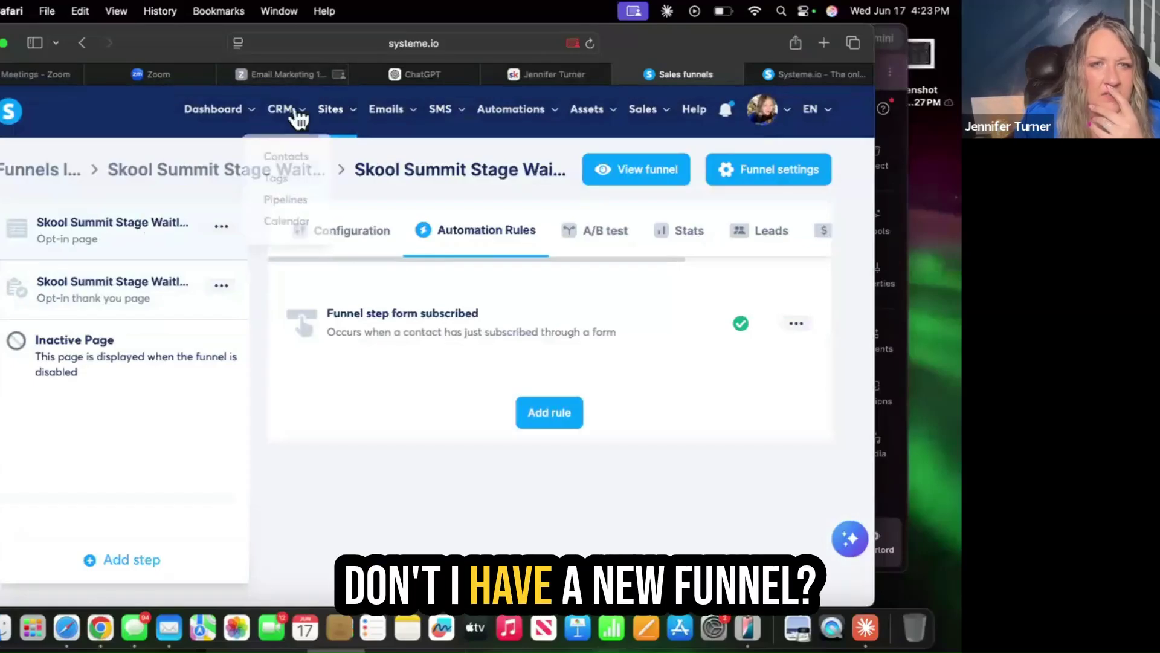
pyautogui.moveTo(355, 116)
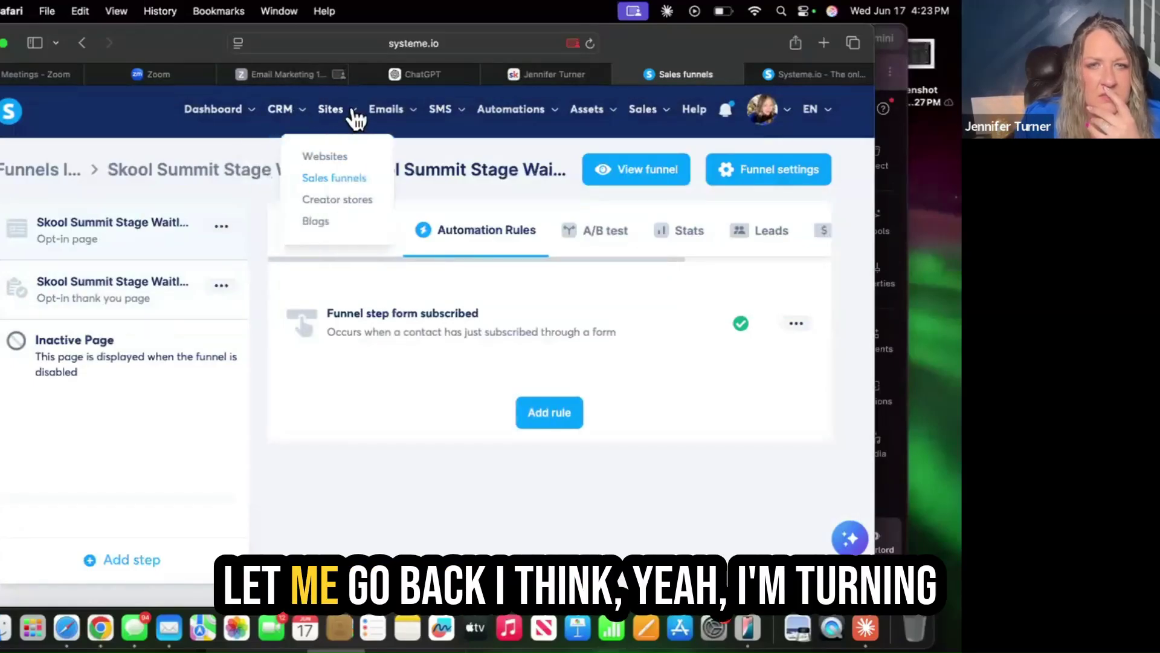
pyautogui.click(352, 179)
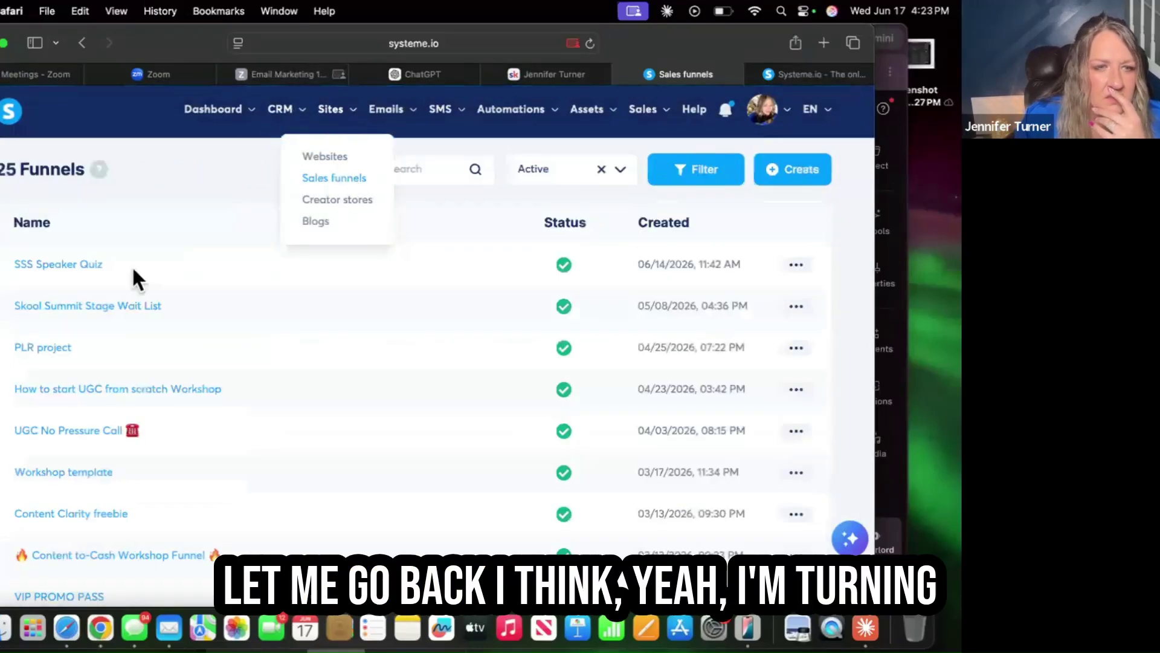
pyautogui.click(82, 269)
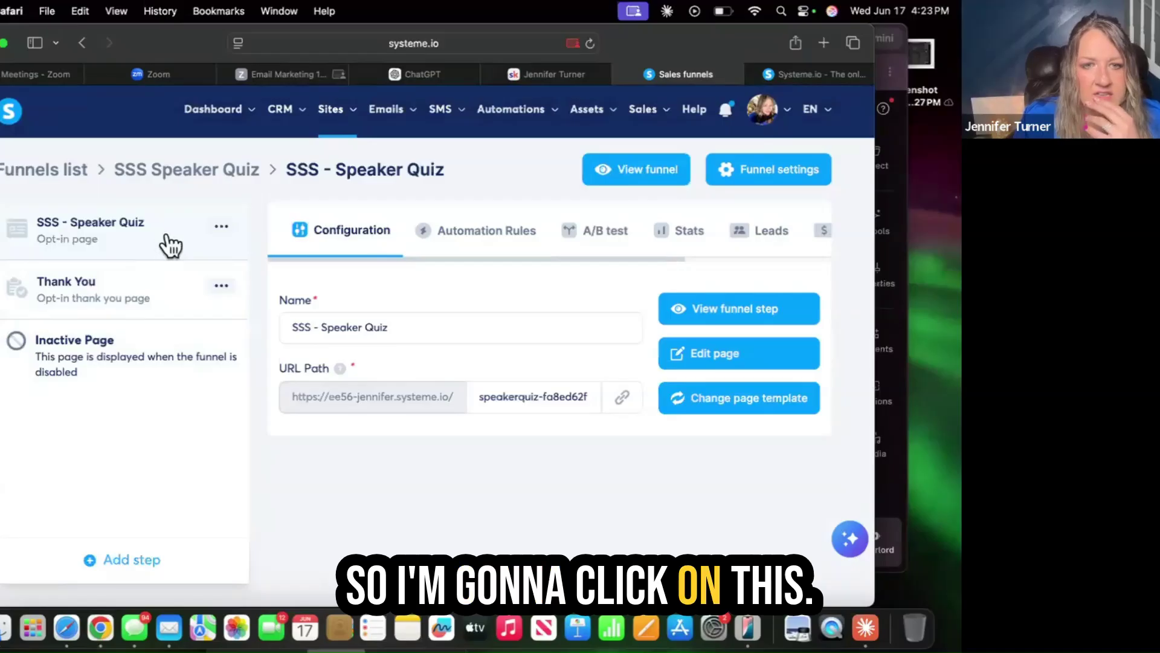
pyautogui.click(487, 235)
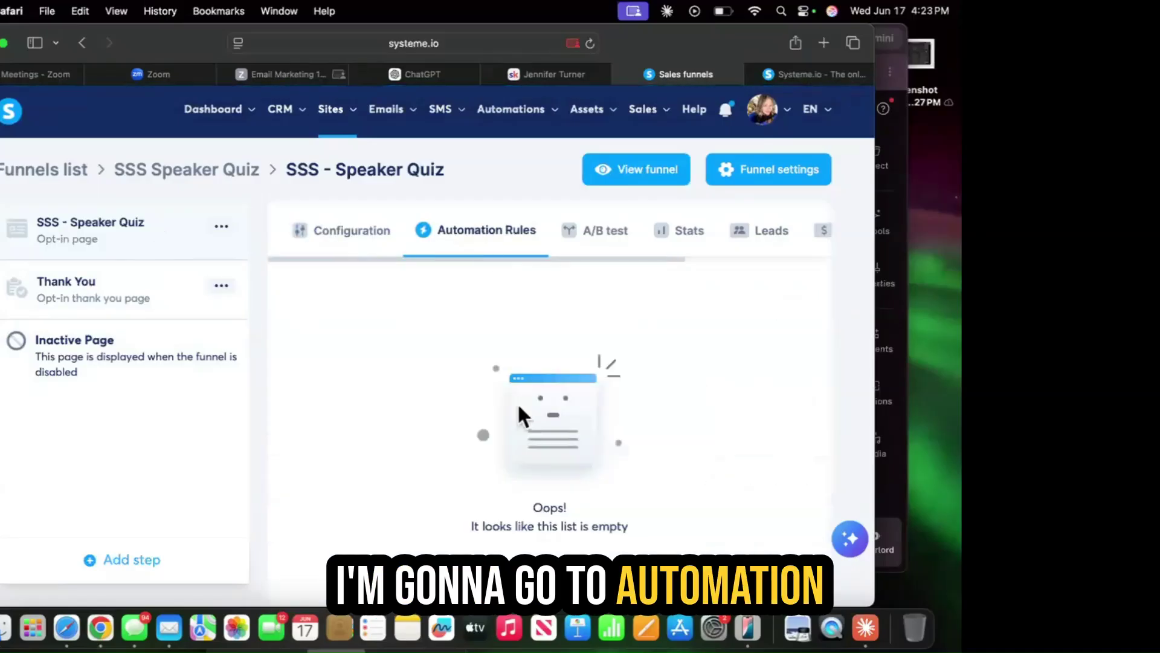
# Start a new automation rule for the opt-in page with the "Funnel step form subscribed" trigger
pyautogui.scroll(-3, 519, 433)
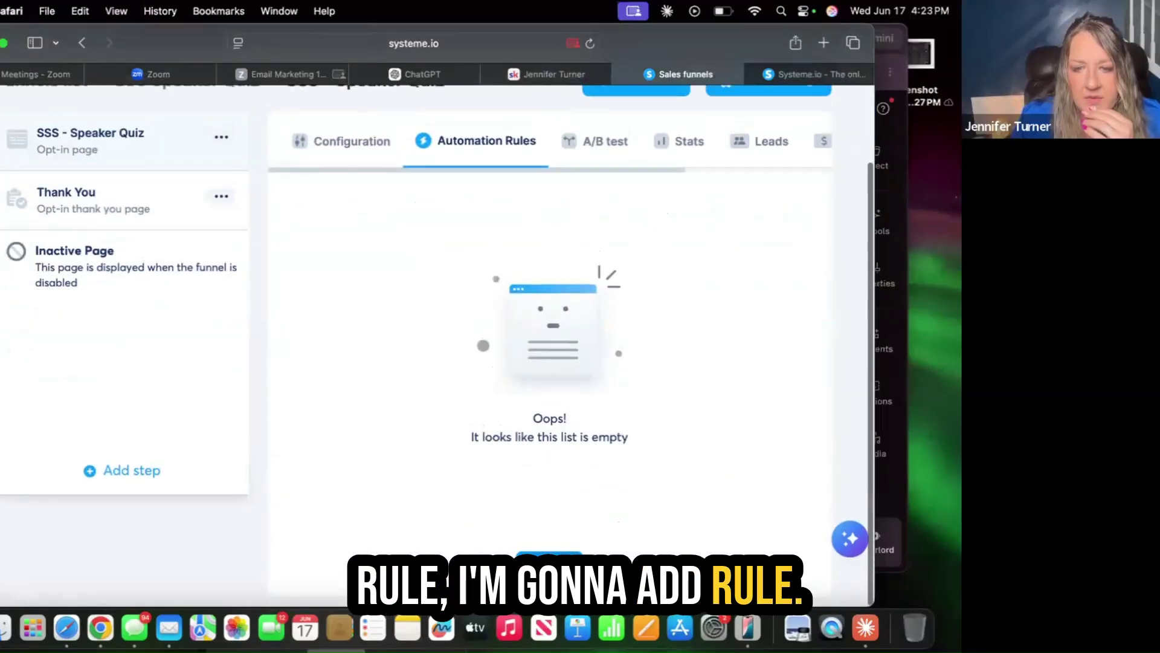
pyautogui.click(550, 559)
pyautogui.click(340, 247)
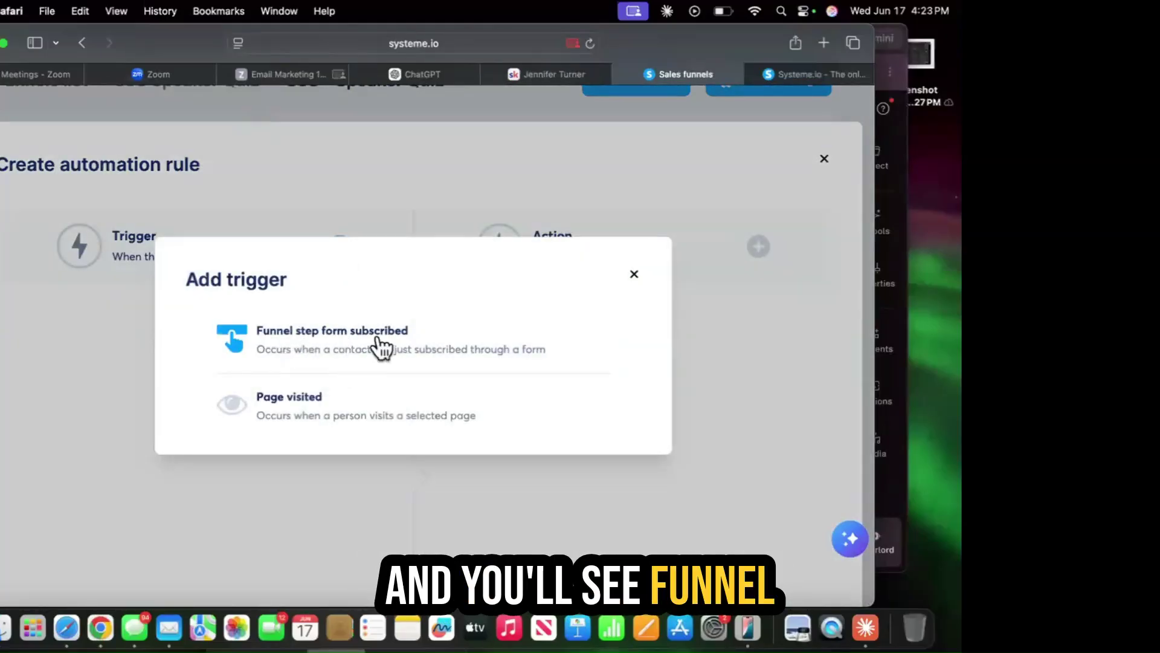
pyautogui.click(339, 346)
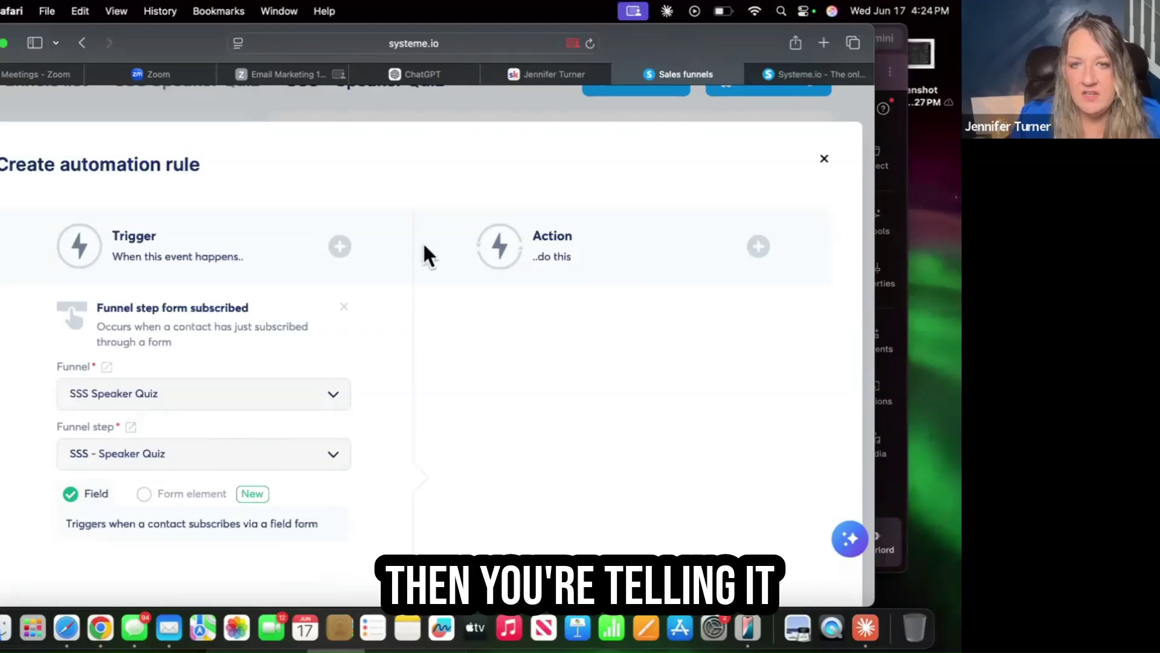
# Give the rule an "Add a tag" action and look through its tag choices for "reivention"
pyautogui.click(759, 248)
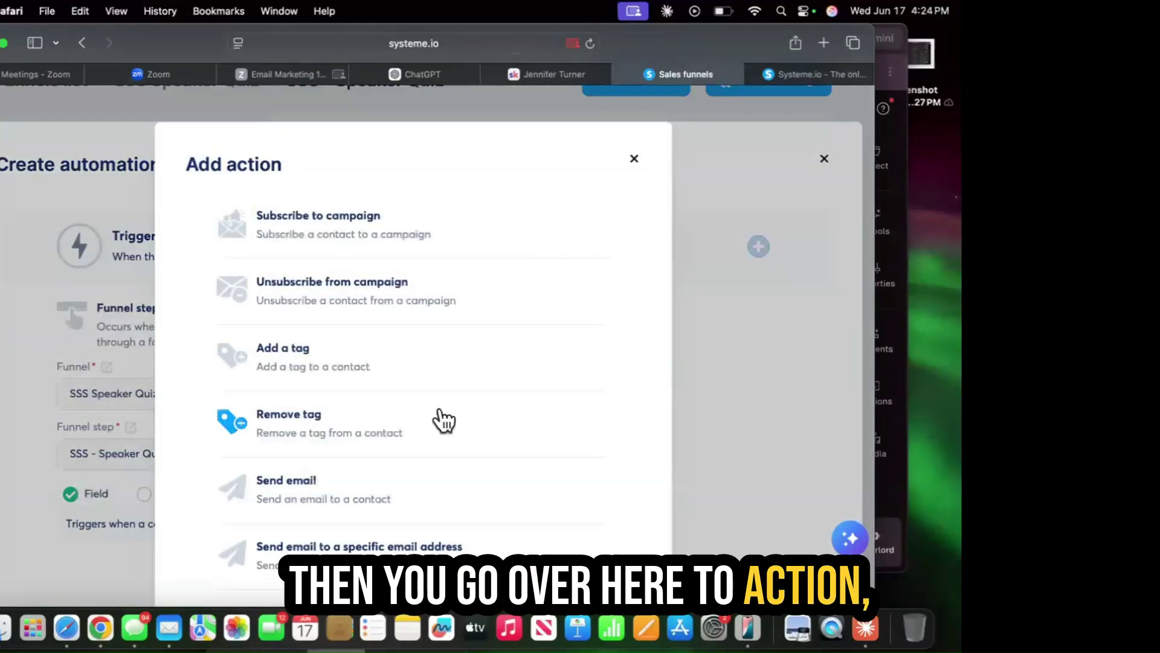
pyautogui.scroll(-2, 444, 420)
pyautogui.scroll(1, 435, 419)
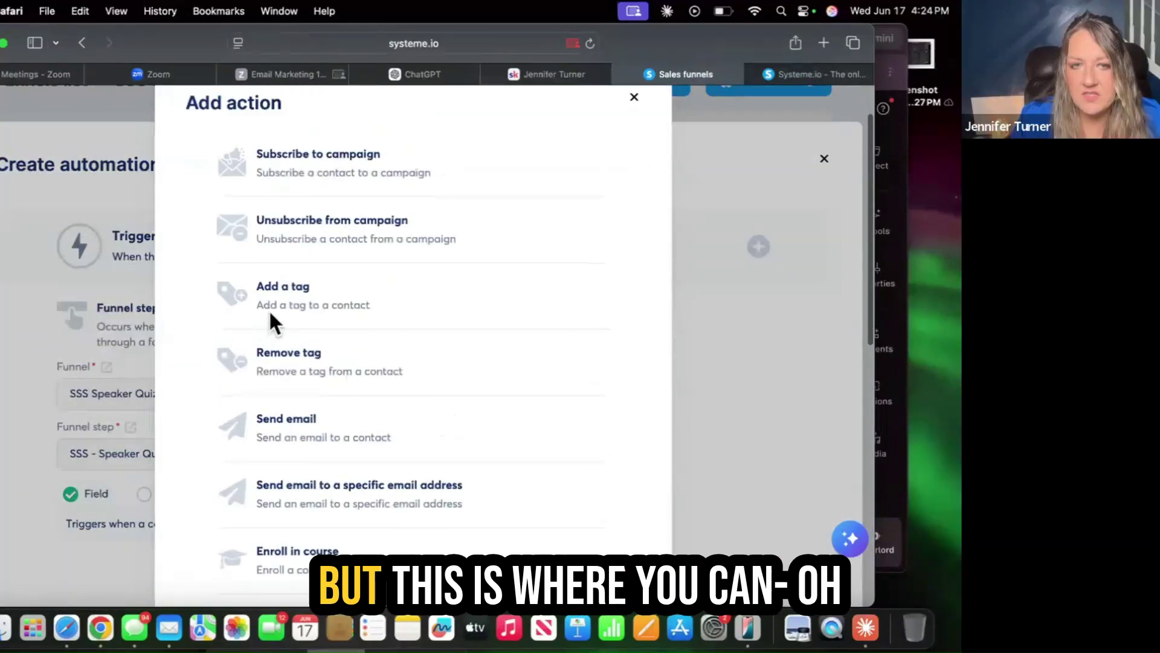
pyautogui.click(294, 295)
pyautogui.click(667, 376)
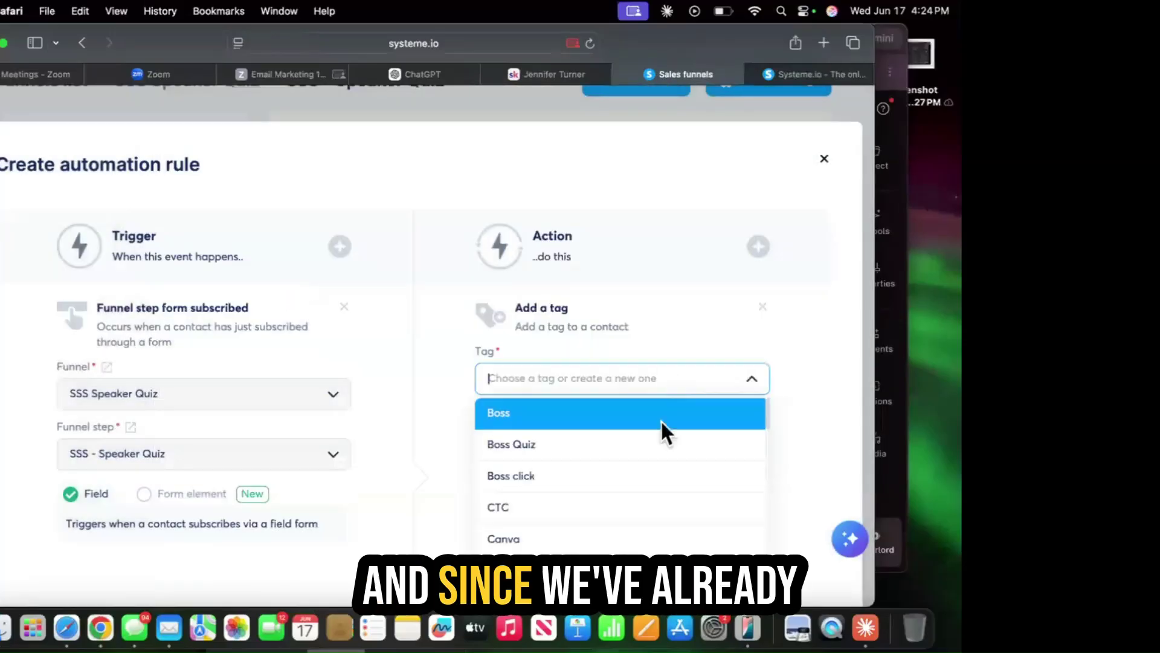
pyautogui.scroll(-2, 643, 494)
pyautogui.scroll(-6, 640, 491)
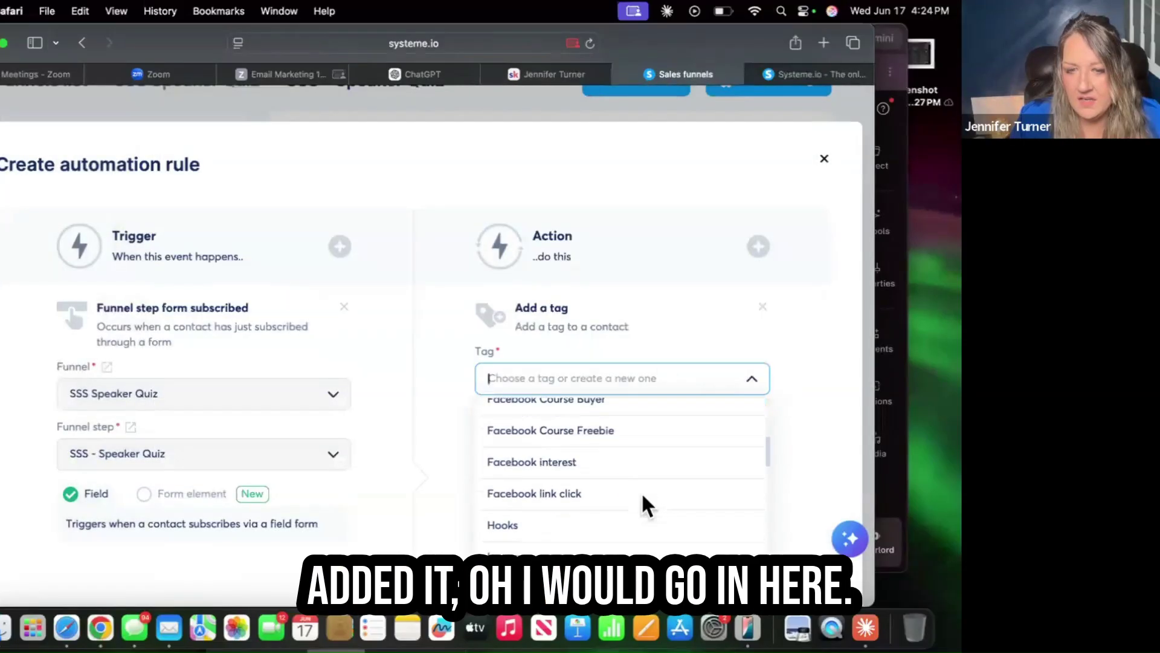
pyautogui.scroll(-8, 643, 497)
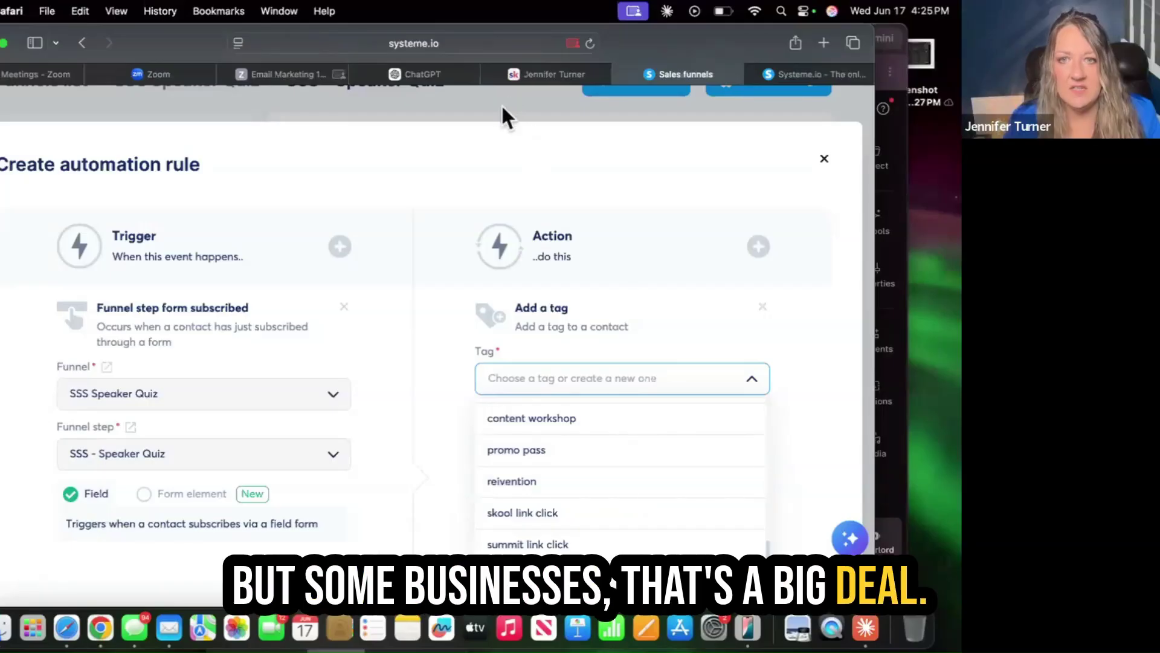
# Remove the "Add a tag" action, review the other available actions and discard the unsaved automation rule
pyautogui.click(763, 248)
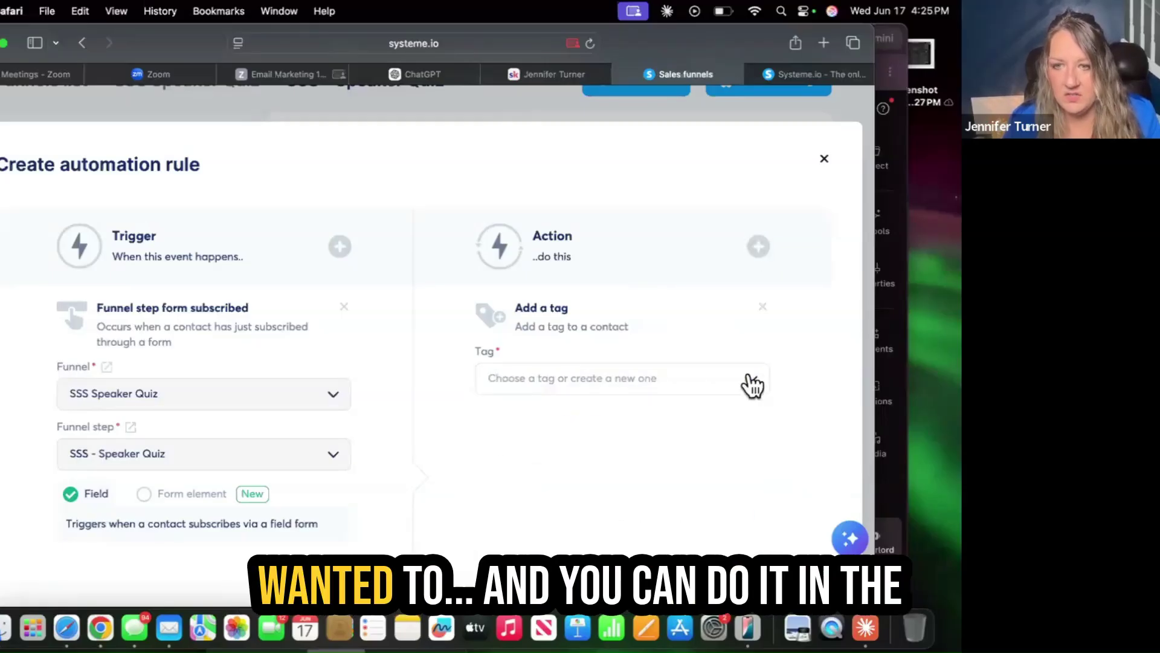
pyautogui.click(762, 308)
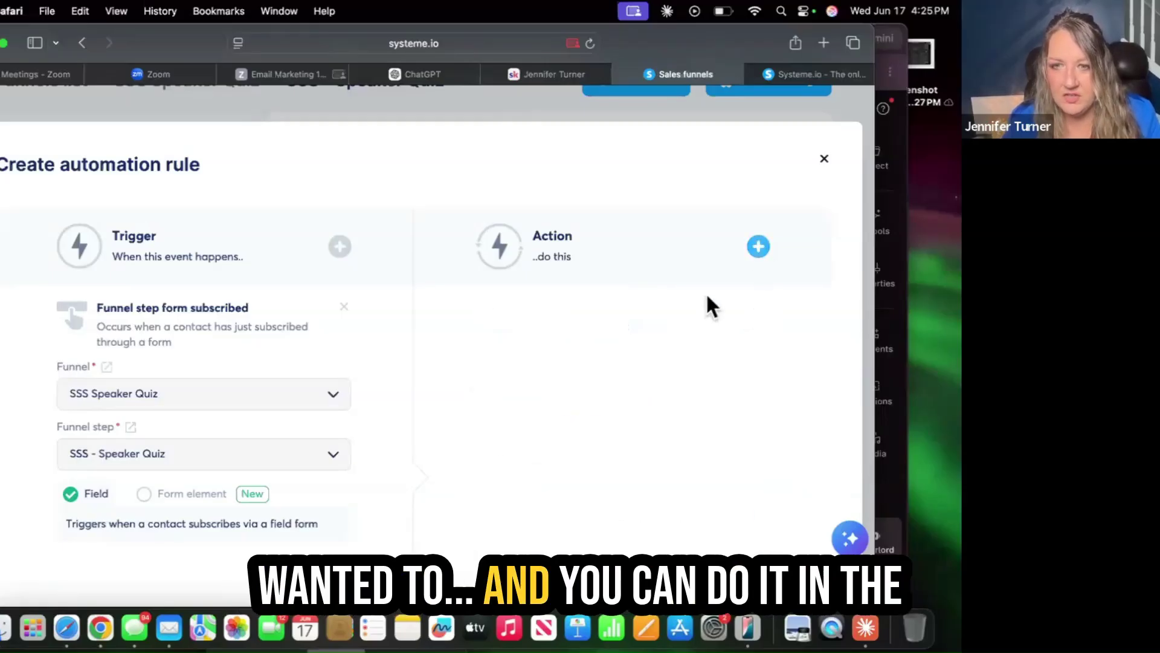
pyautogui.click(757, 250)
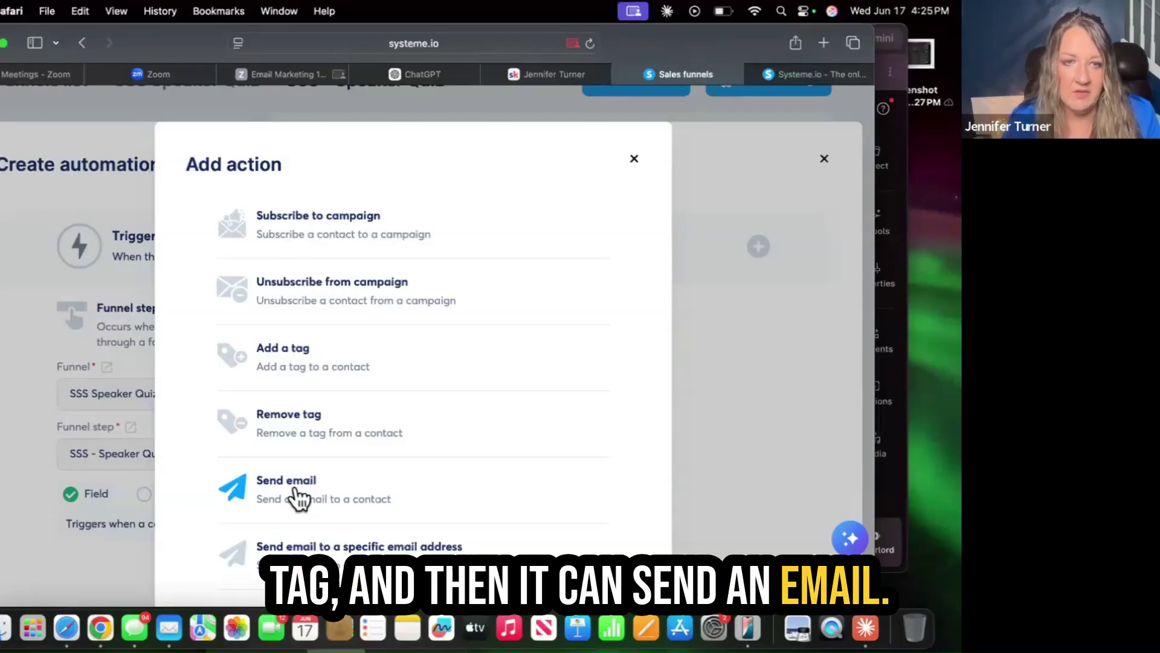
pyautogui.click(634, 159)
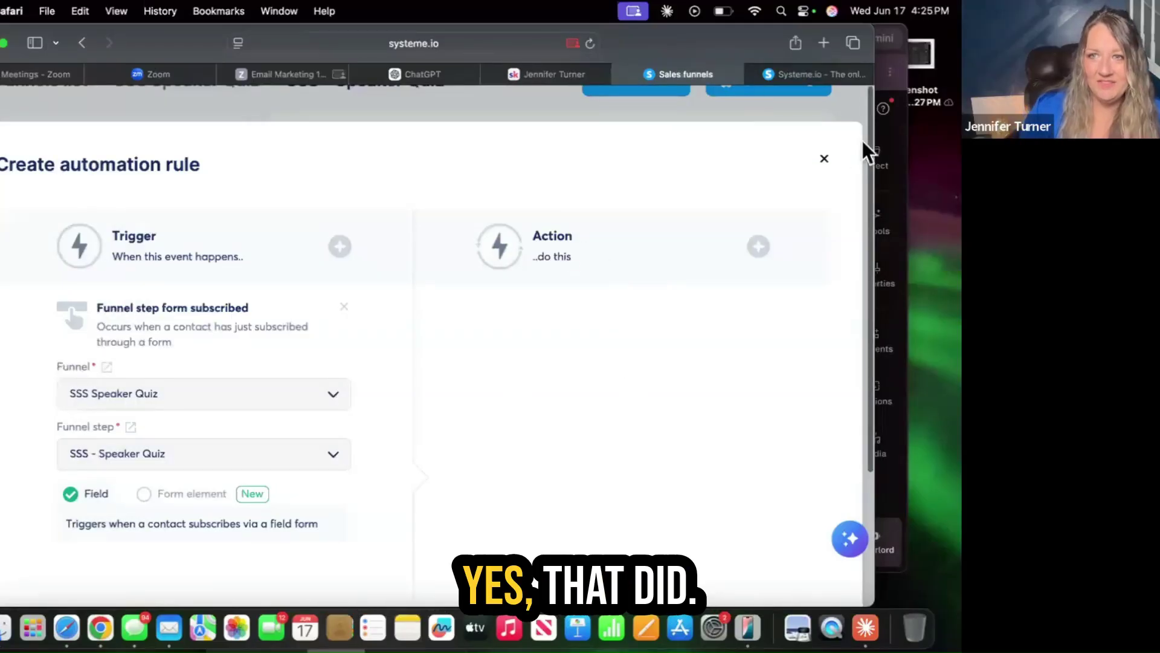
pyautogui.click(824, 161)
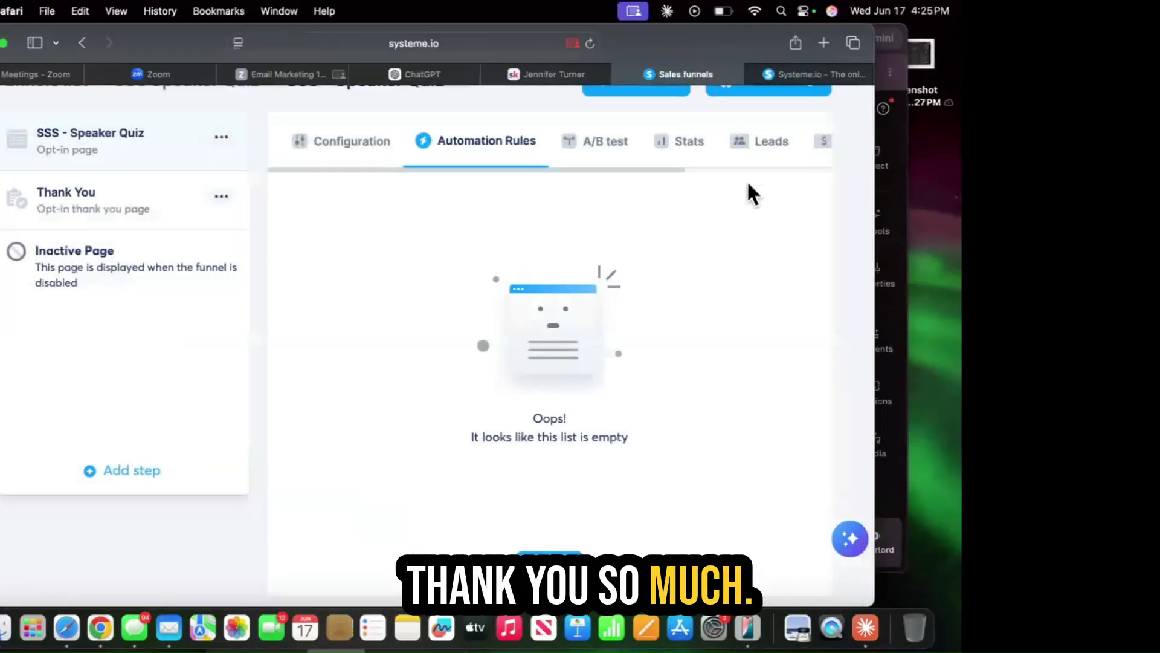
pyautogui.scroll(3, 419, 290)
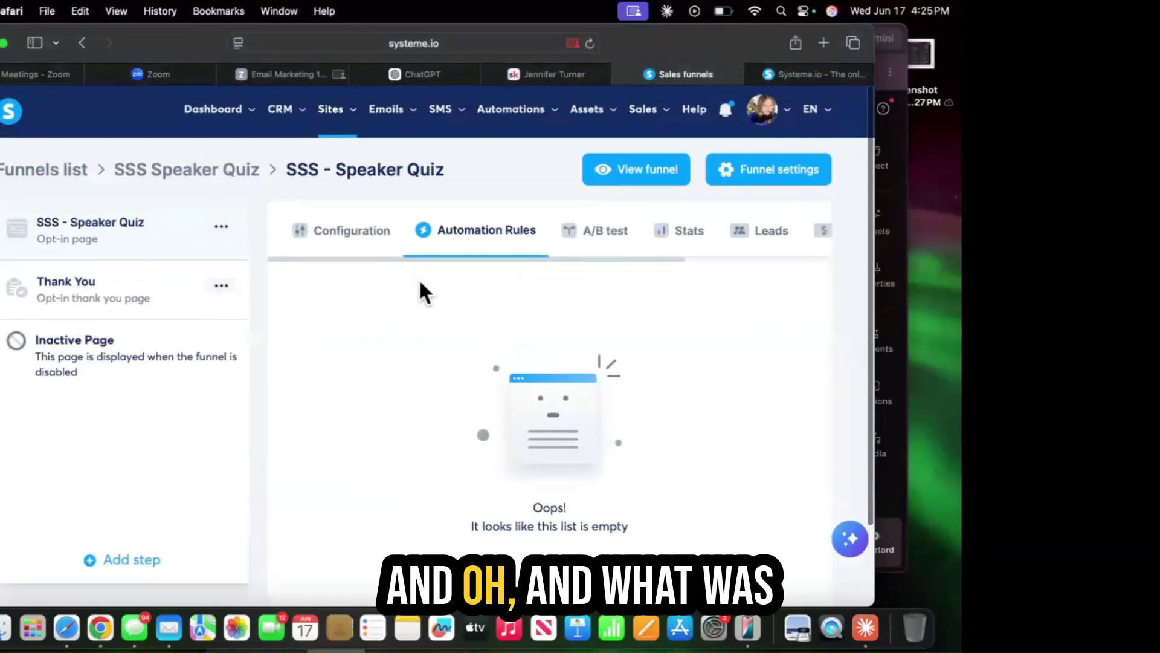
# Open the account's plan settings and compare the limits of the Startup, Webinar and Unlimited plans
pyautogui.click(785, 113)
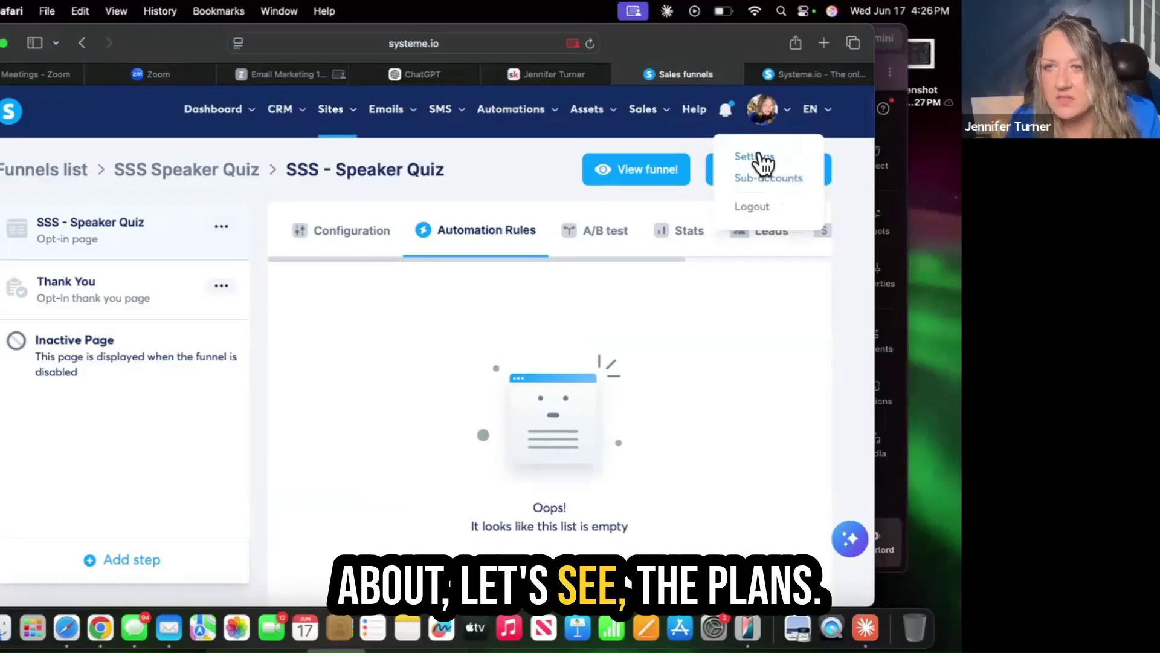
pyautogui.click(758, 156)
pyautogui.click(43, 283)
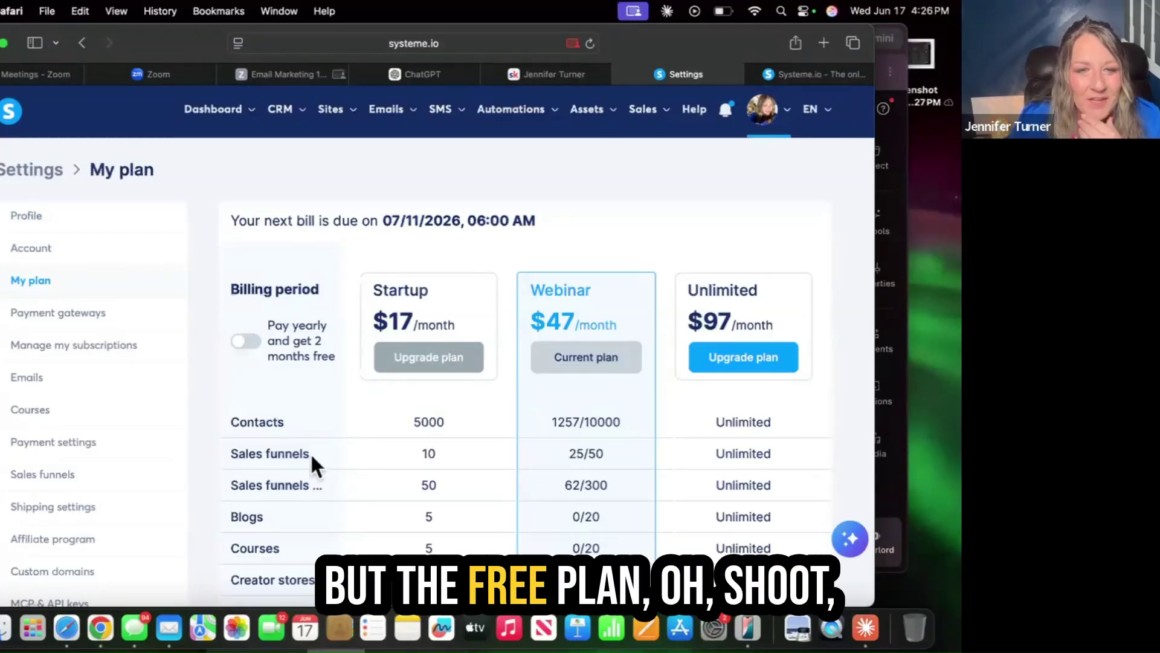
pyautogui.scroll(-3, 312, 456)
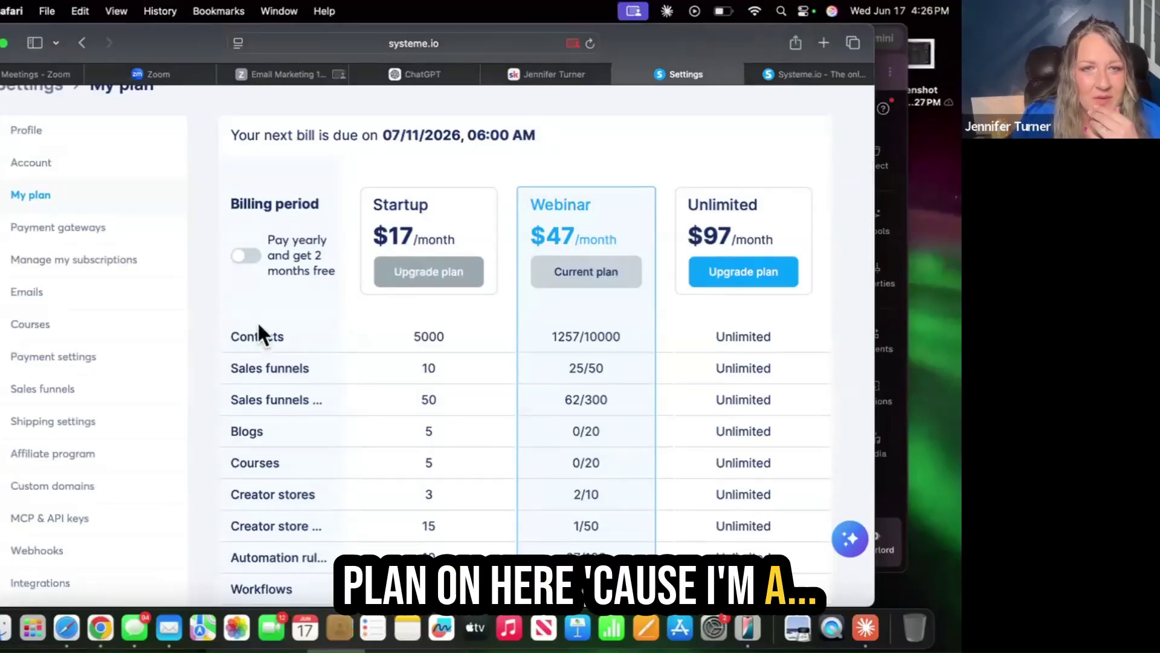
pyautogui.scroll(-1, 324, 331)
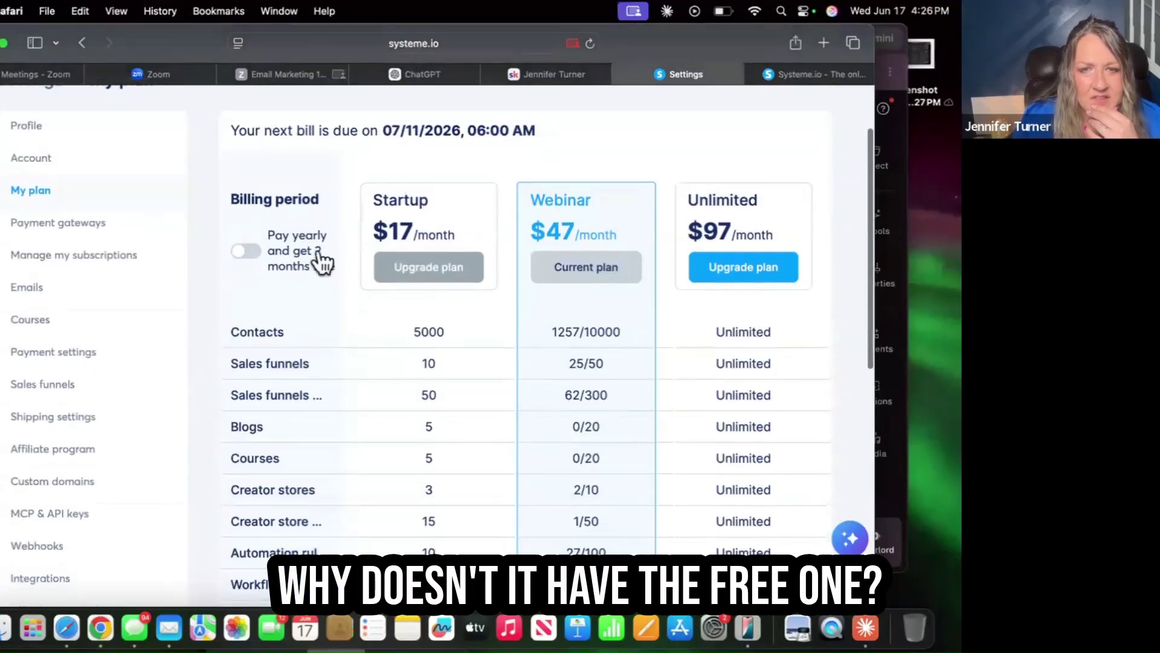
pyautogui.scroll(-12, 318, 356)
pyautogui.scroll(15, 317, 364)
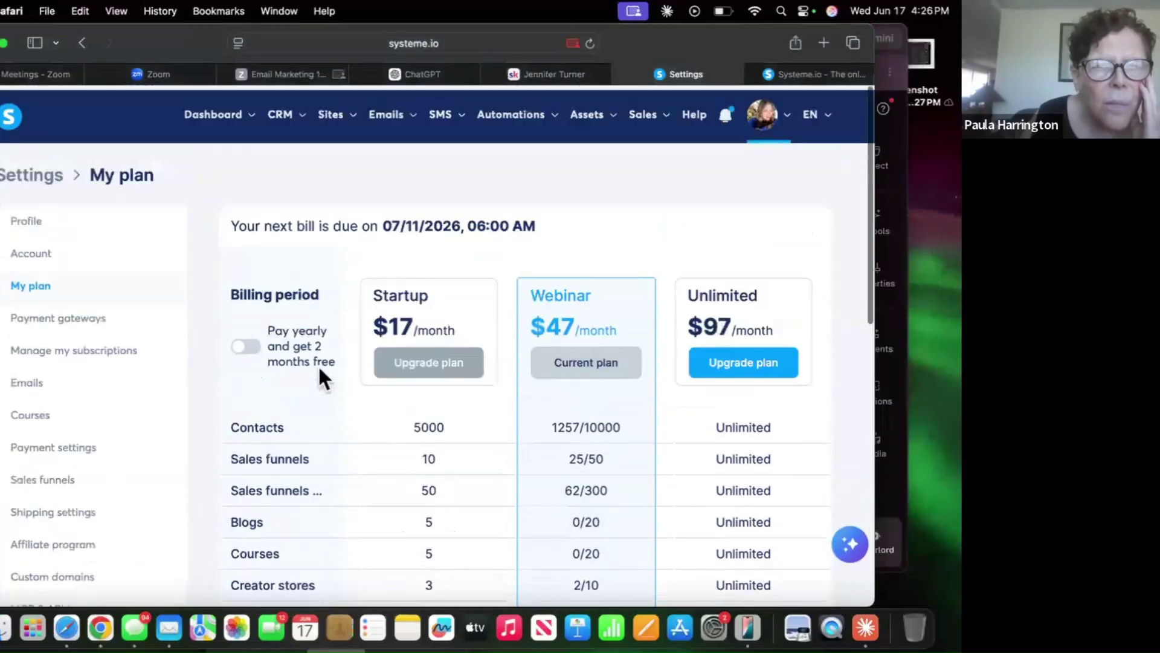
pyautogui.scroll(-1, 317, 364)
pyautogui.scroll(-2, 318, 364)
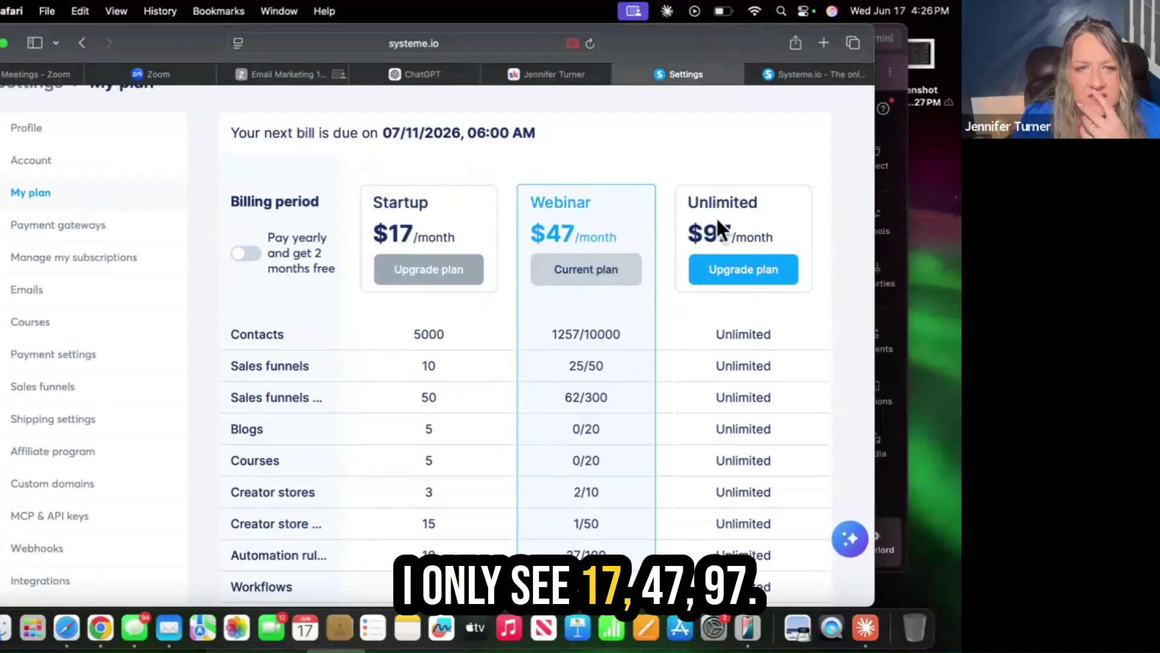
pyautogui.scroll(-18, 348, 385)
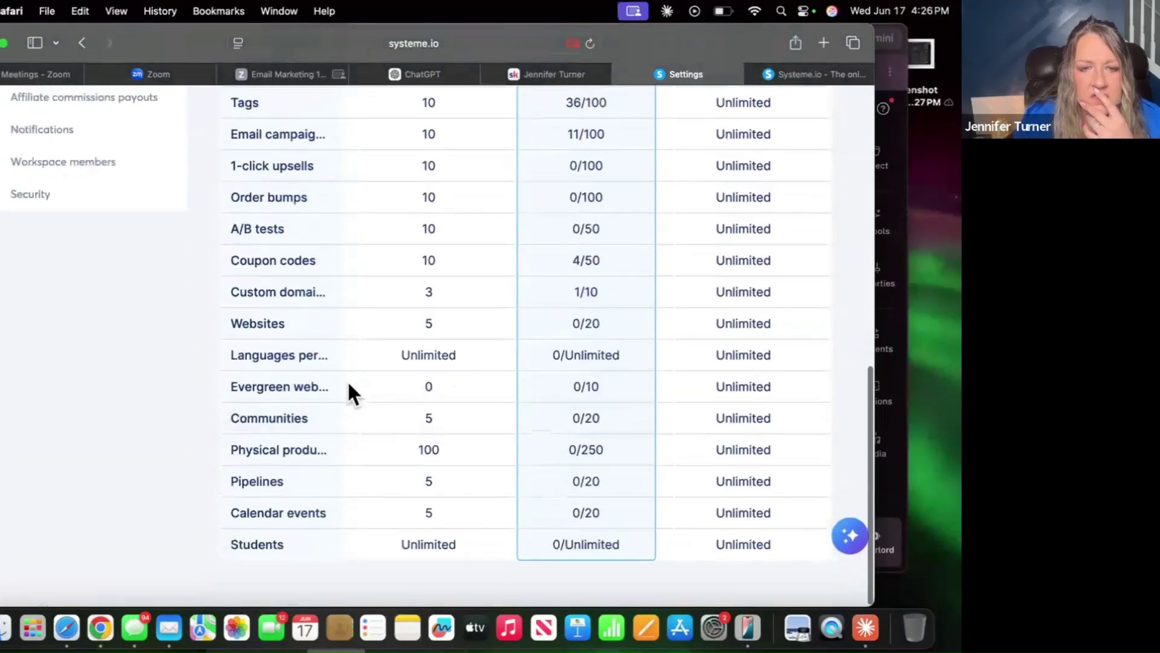
pyautogui.scroll(20, 348, 385)
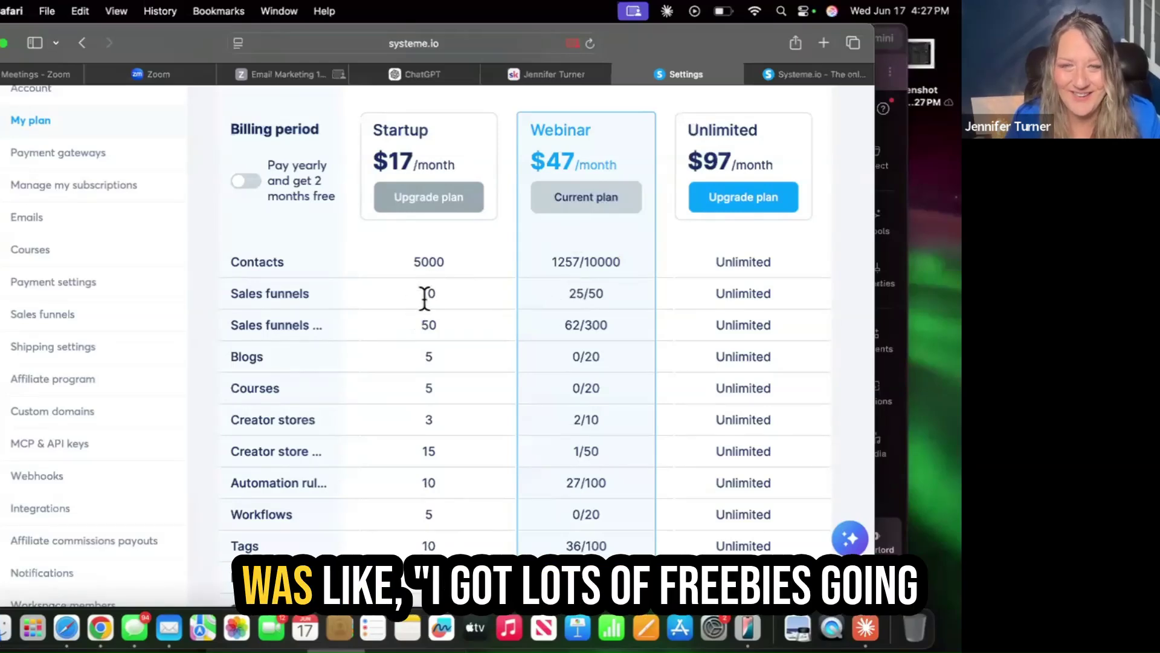
pyautogui.scroll(5, 383, 288)
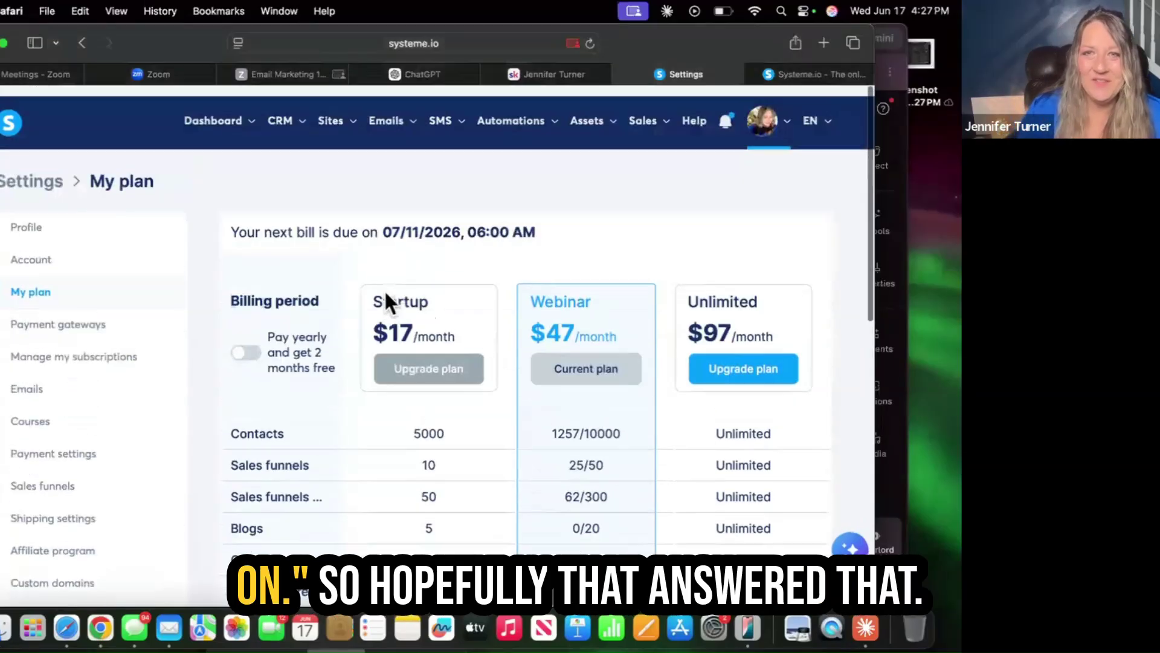
# Switch to the Zoom meeting and read the latest messages in the meeting group chat
pyautogui.click(281, 75)
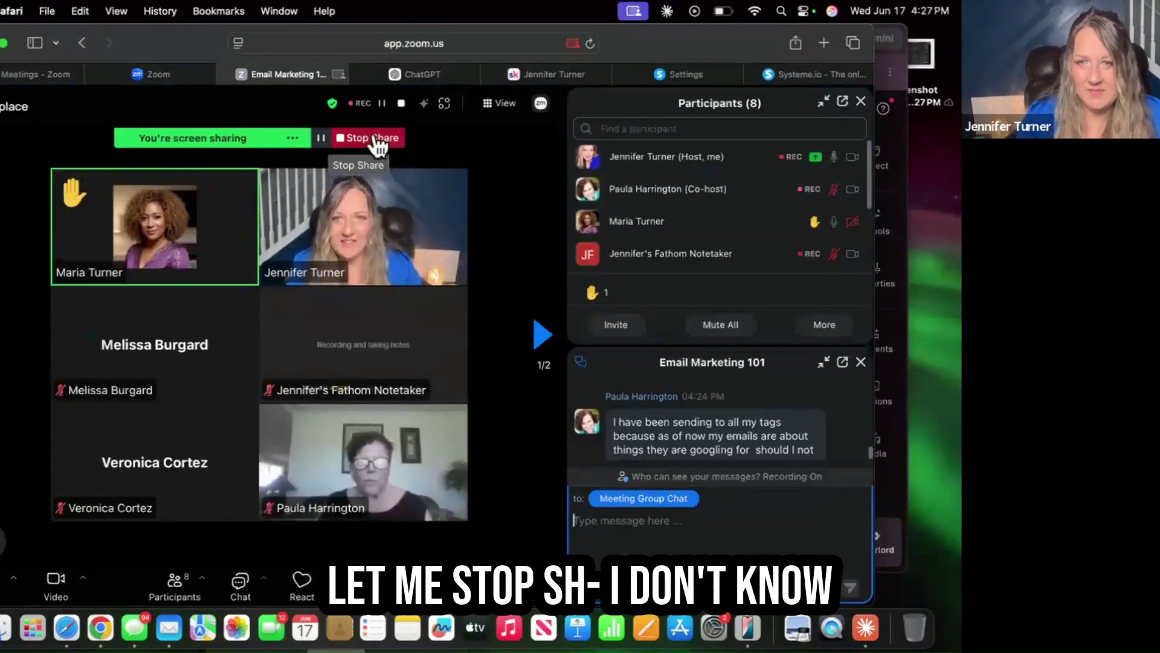
pyautogui.scroll(-1, 683, 435)
pyautogui.scroll(-1, 681, 441)
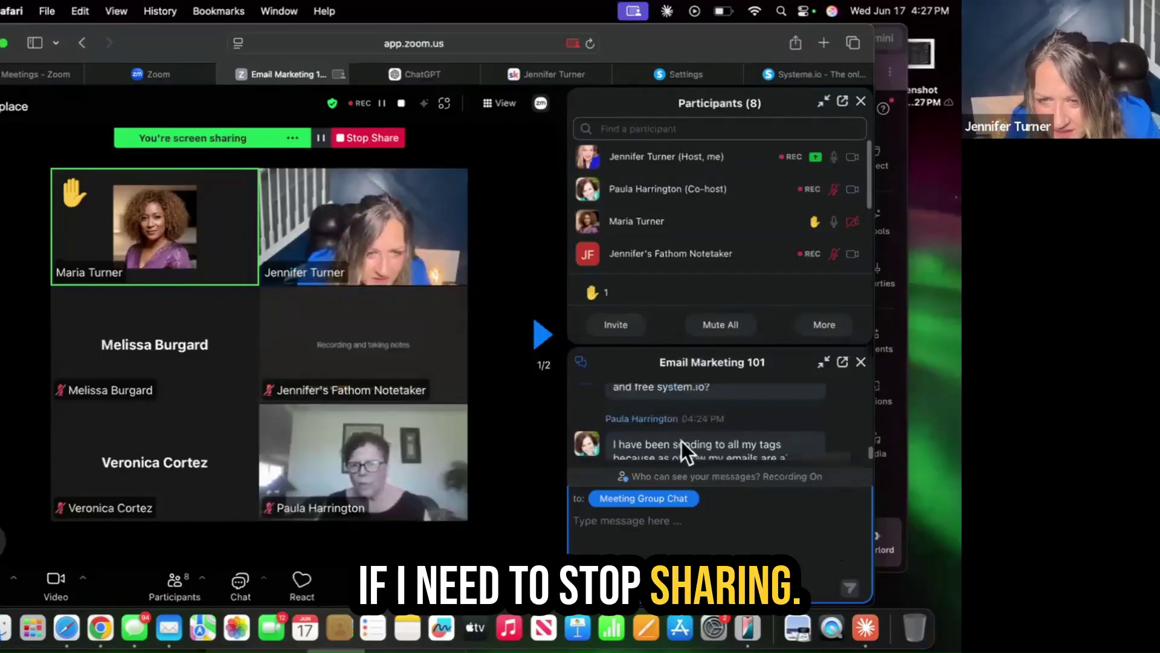
pyautogui.scroll(1, 682, 436)
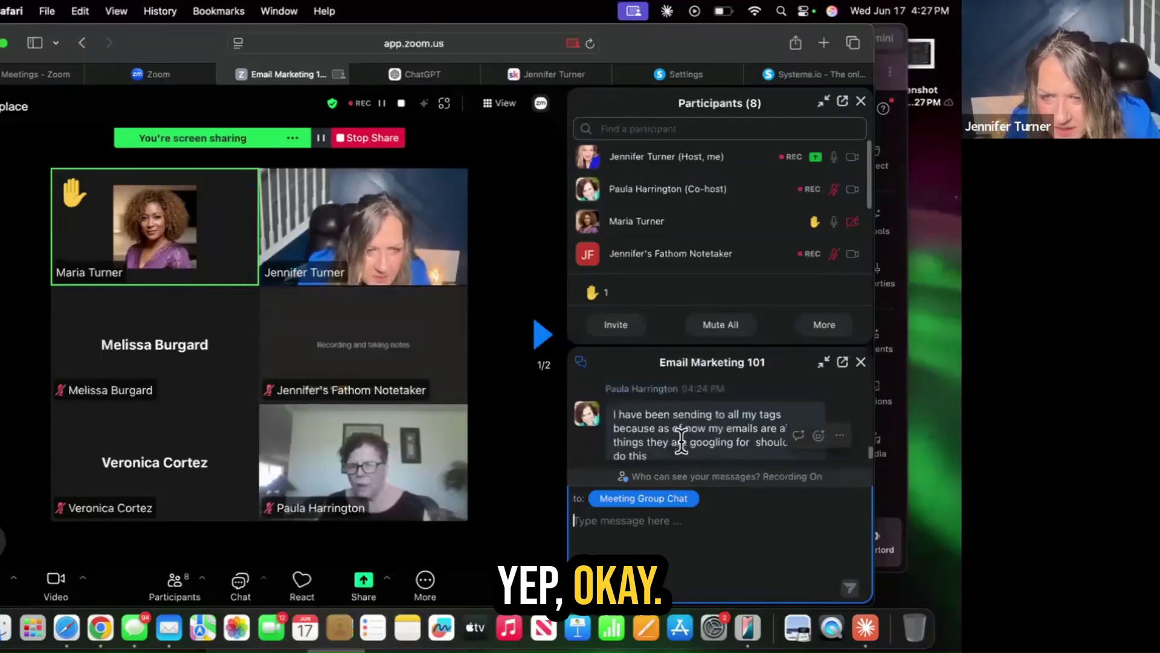
pyautogui.scroll(-1, 682, 438)
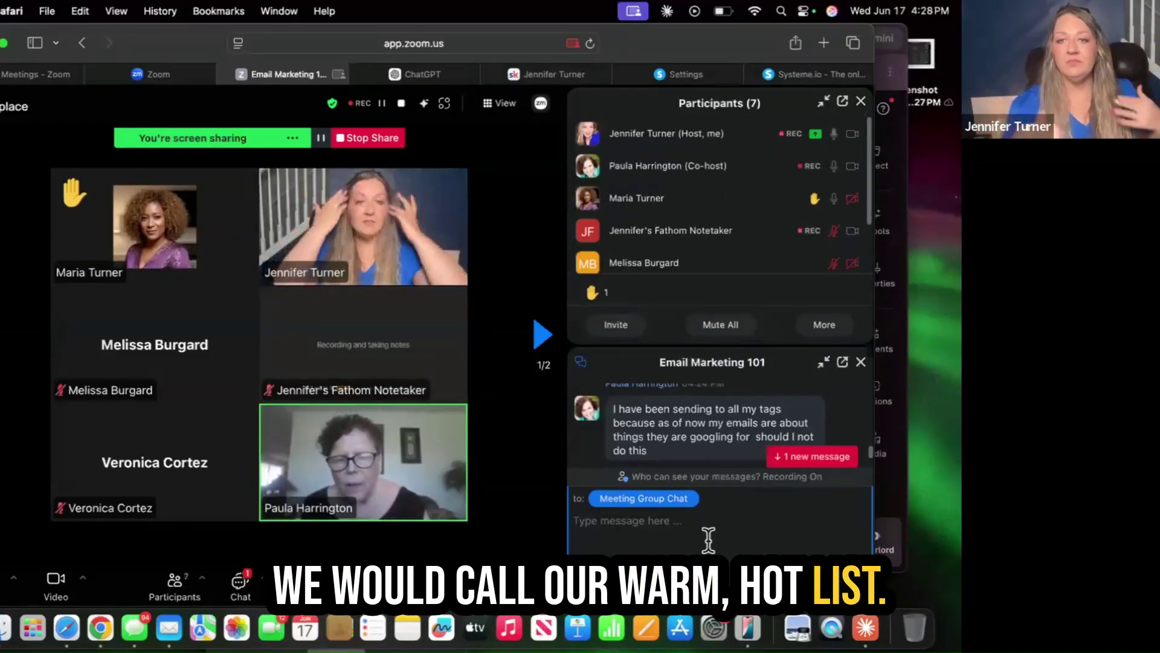
pyautogui.scroll(-3, 666, 425)
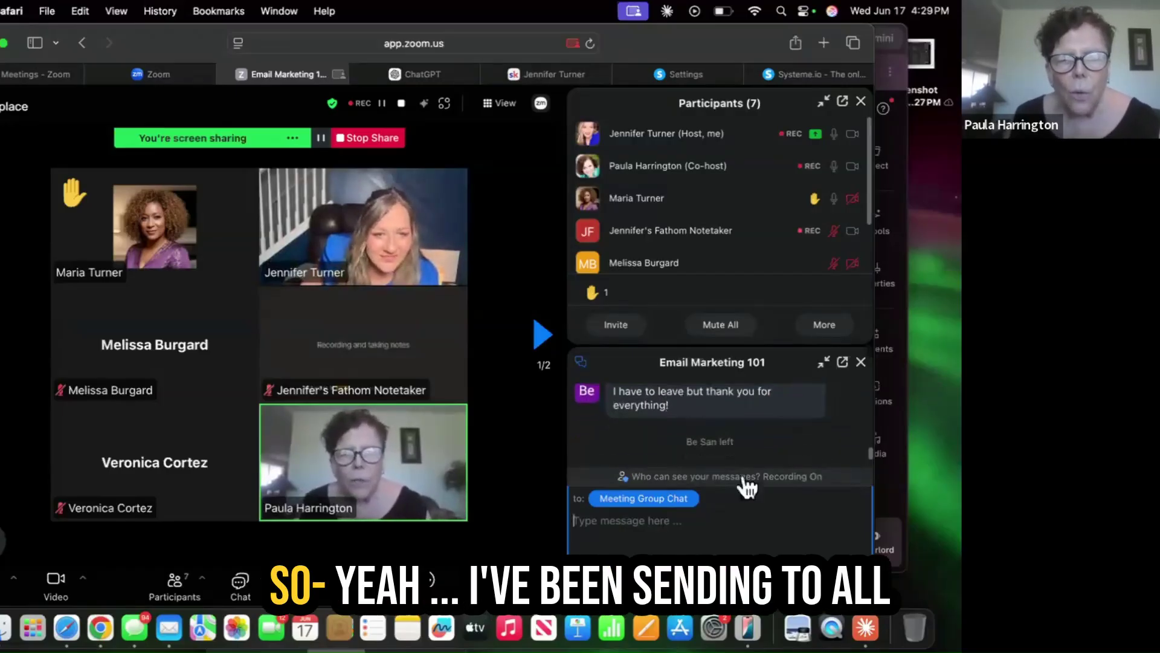
pyautogui.scroll(2, 697, 414)
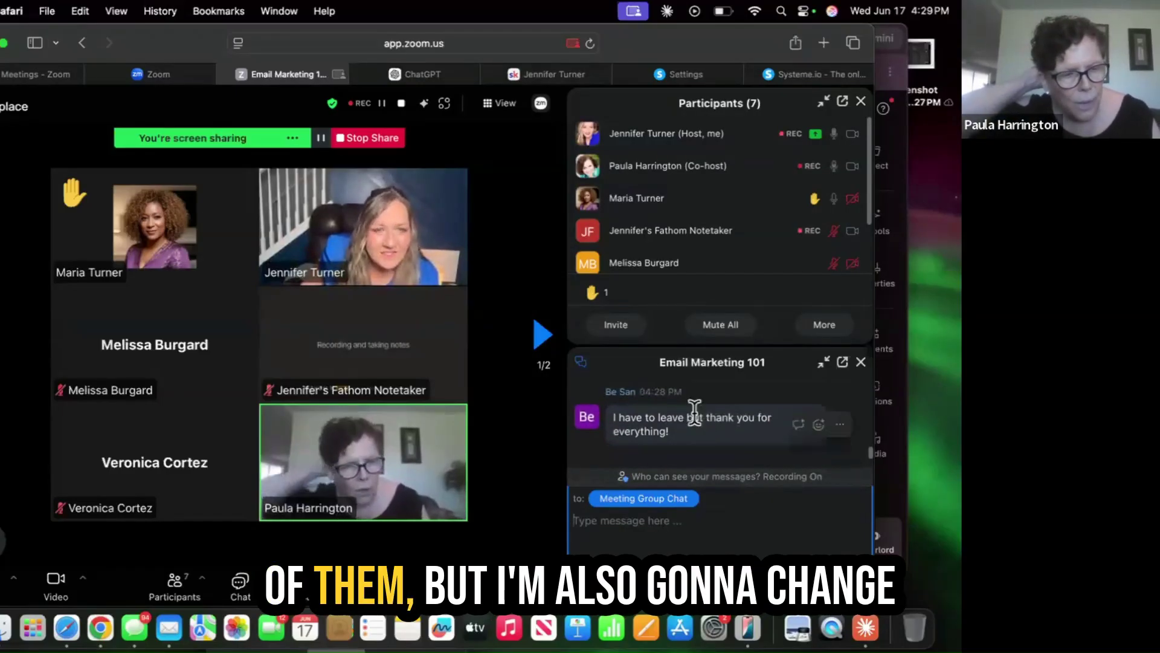